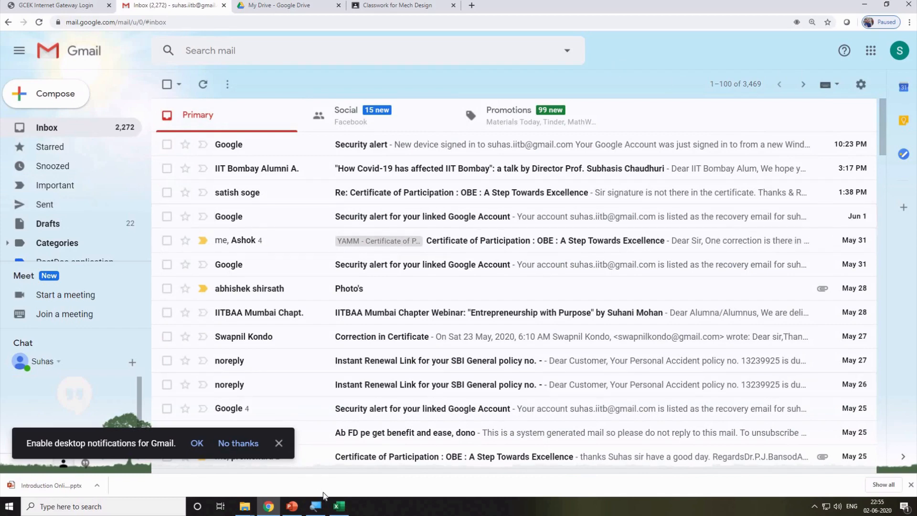
Dismiss Gmail's 'Enable desktop notifications' bar.
click(318, 509)
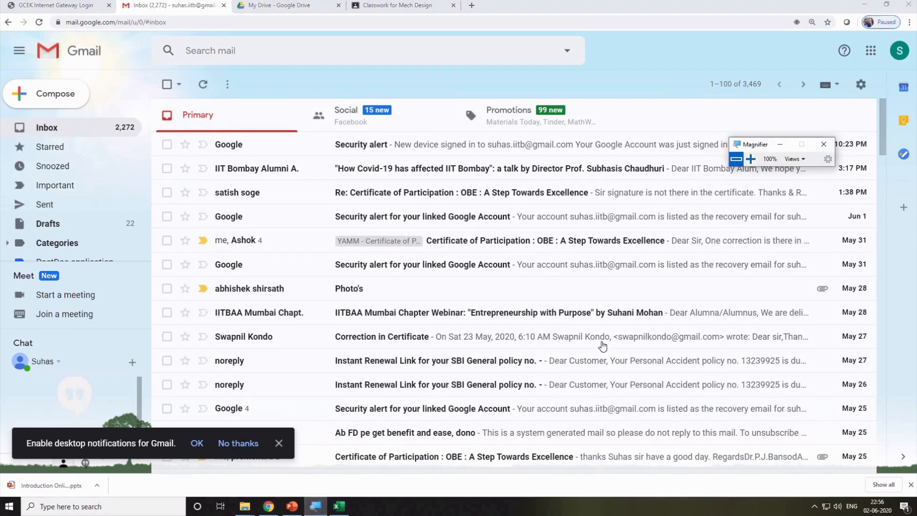
drag(763, 147, 861, 284)
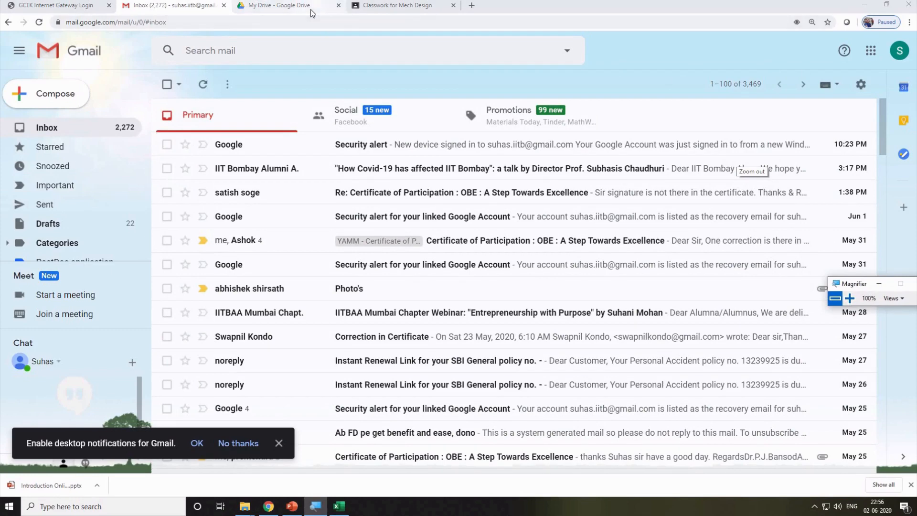
click(282, 444)
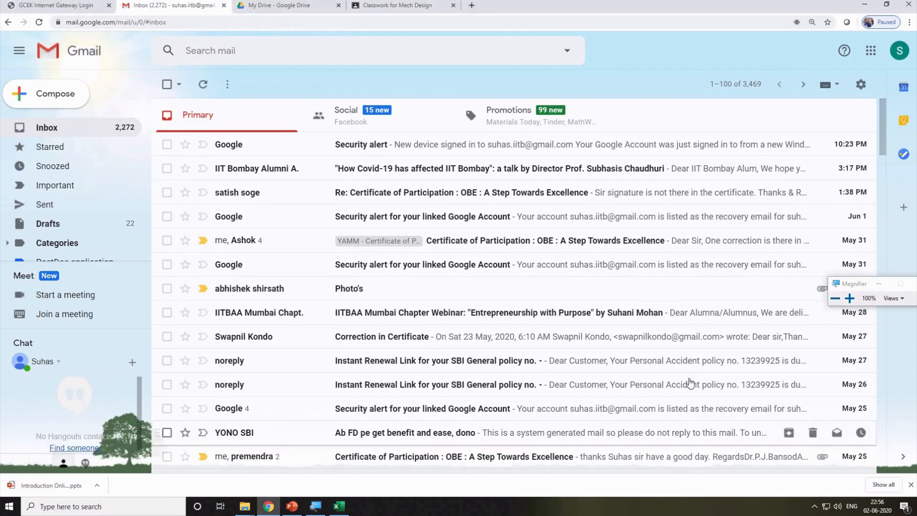
Show the Google apps panel, scrolled to reveal Drive, Calendar, Translate, Photos, Duo and Shopping.
click(871, 52)
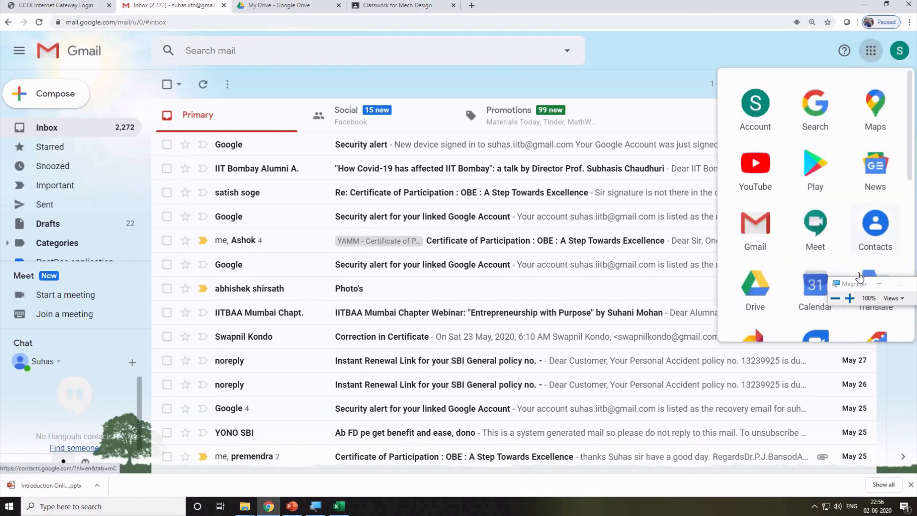
drag(859, 283, 530, 200)
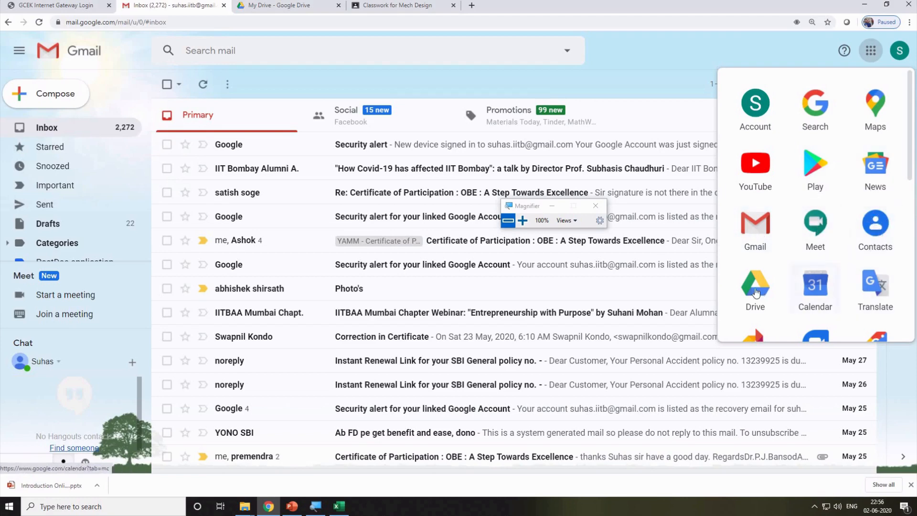
scroll(755, 292, down, 1)
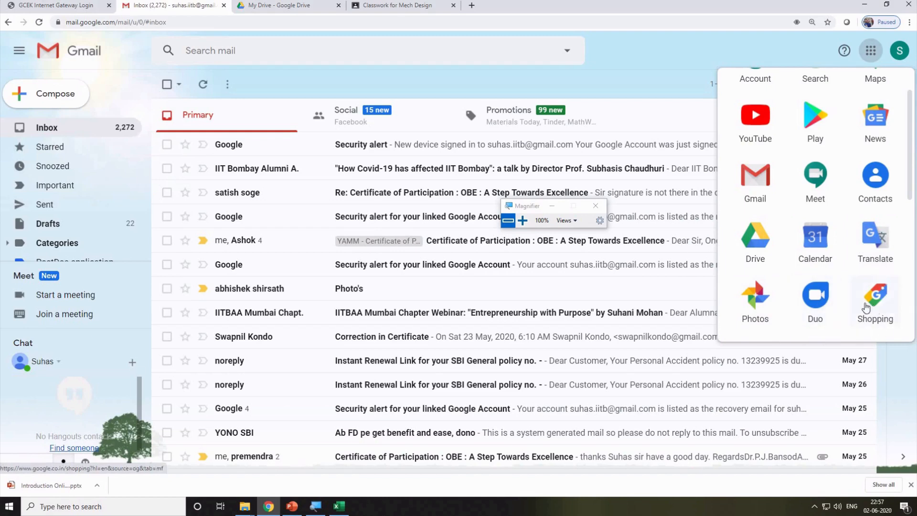
Launch Google Drive from the Google apps panel.
click(759, 234)
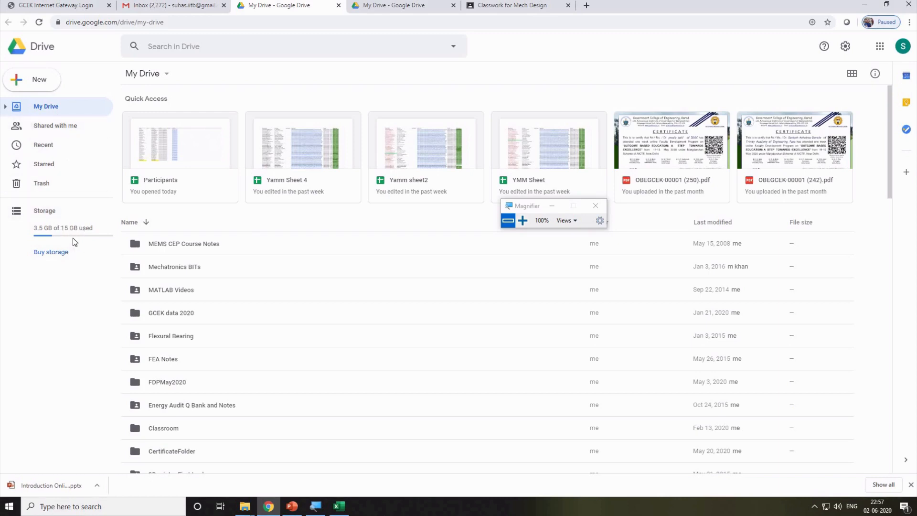
click(33, 82)
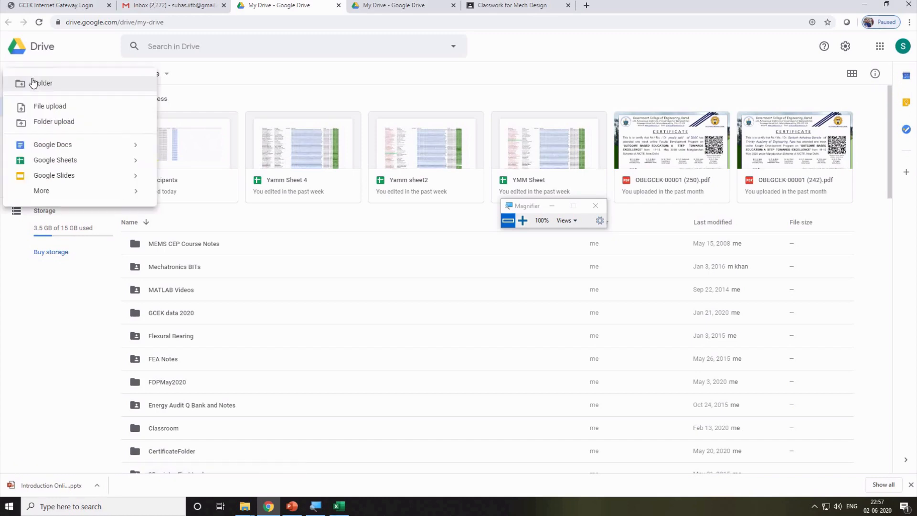
click(216, 79)
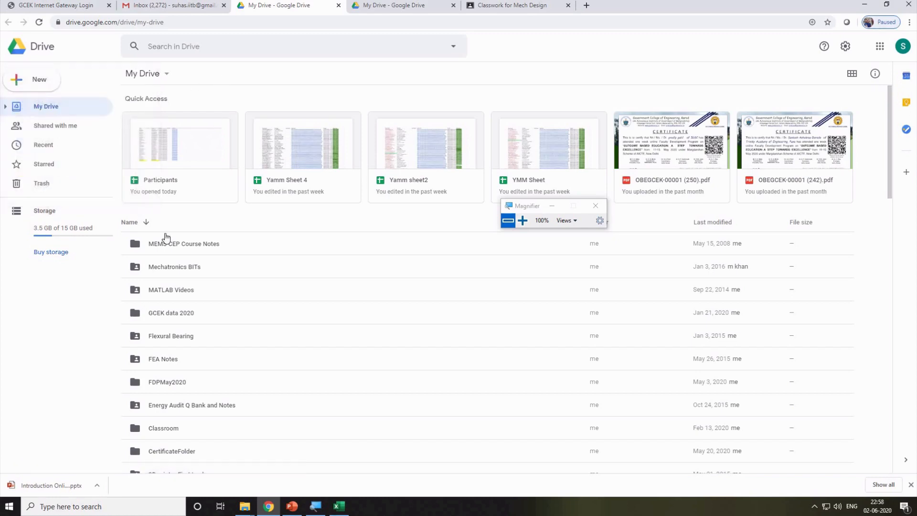
scroll(154, 301, down, 3)
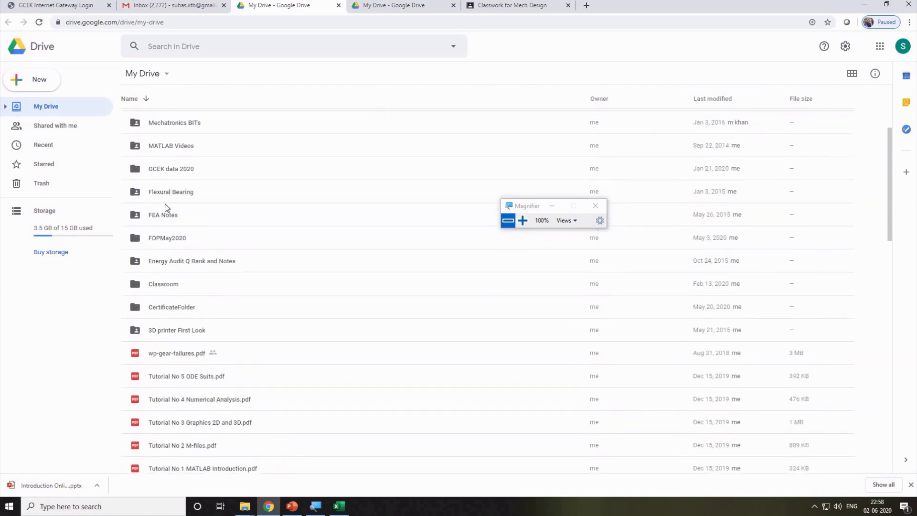
scroll(166, 208, up, 3)
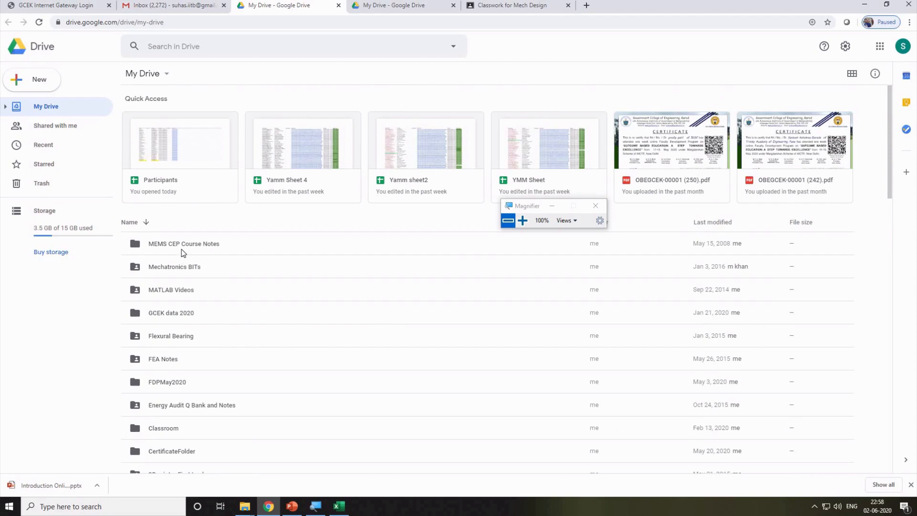
Create a folder named 'Online Tools' in My Drive and go into it.
click(34, 80)
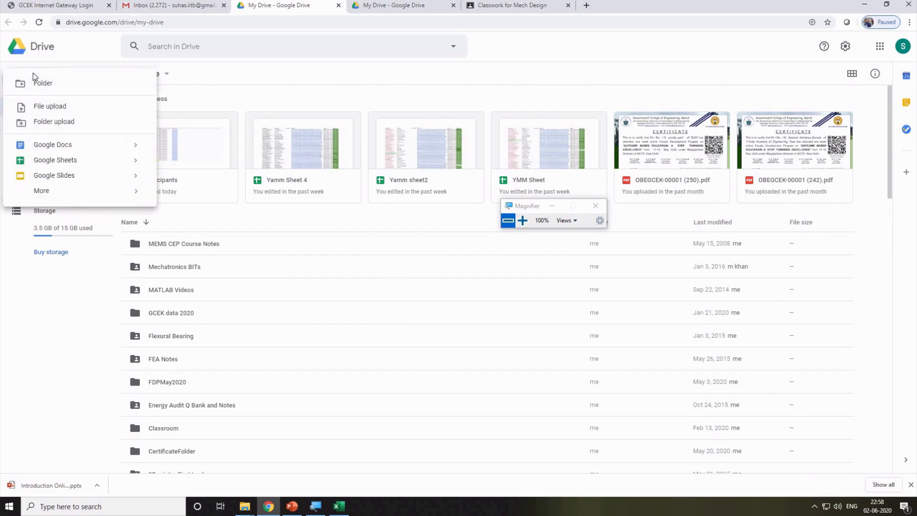
click(47, 83)
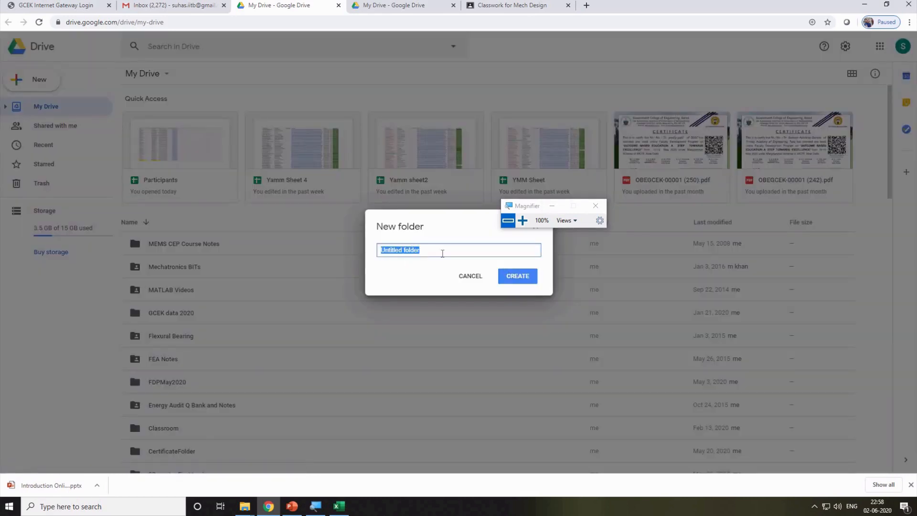
text(Online Tools)
key(Return)
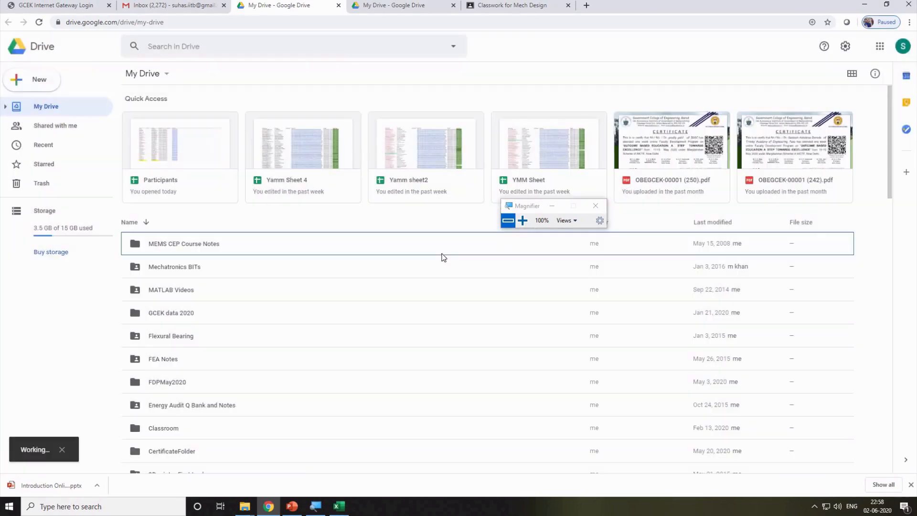
scroll(243, 347, down, 5)
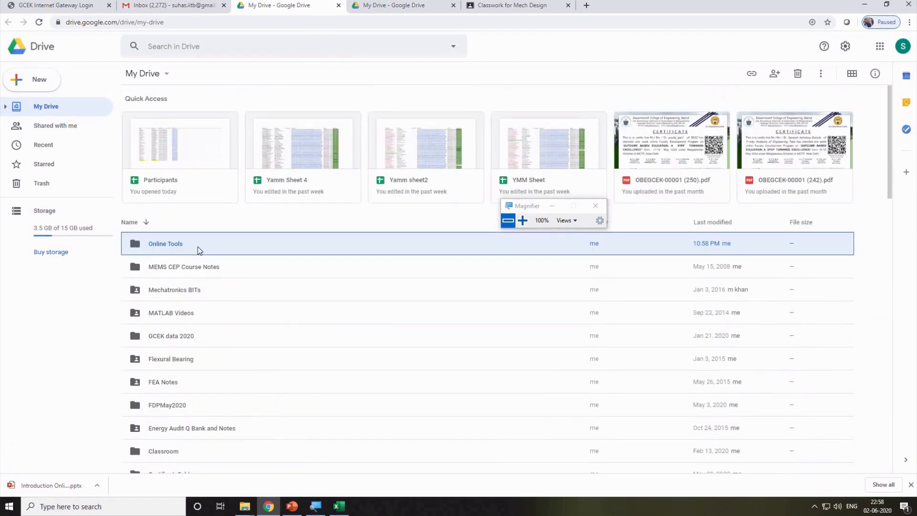
double_click(198, 248)
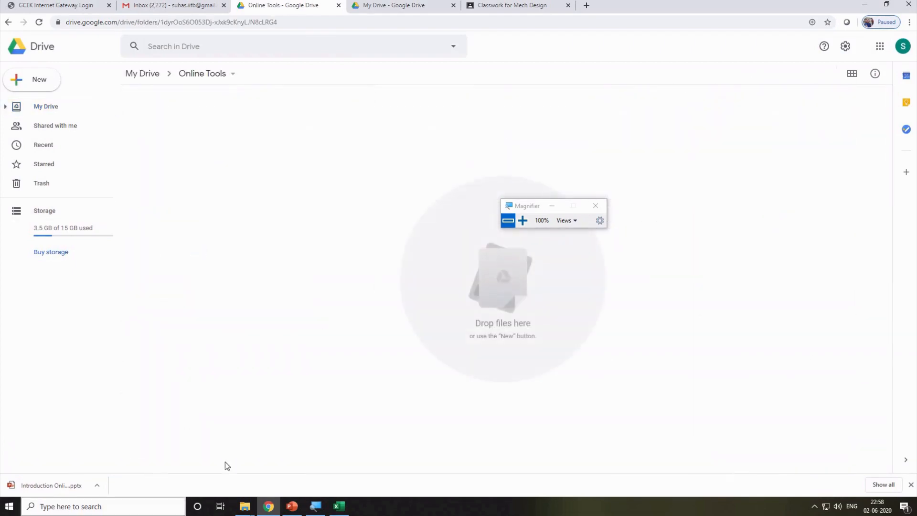
Upload Chap1.pdf from the Mathematical Modeling folder into Online Tools, then delete it.
mouse_move(251, 509)
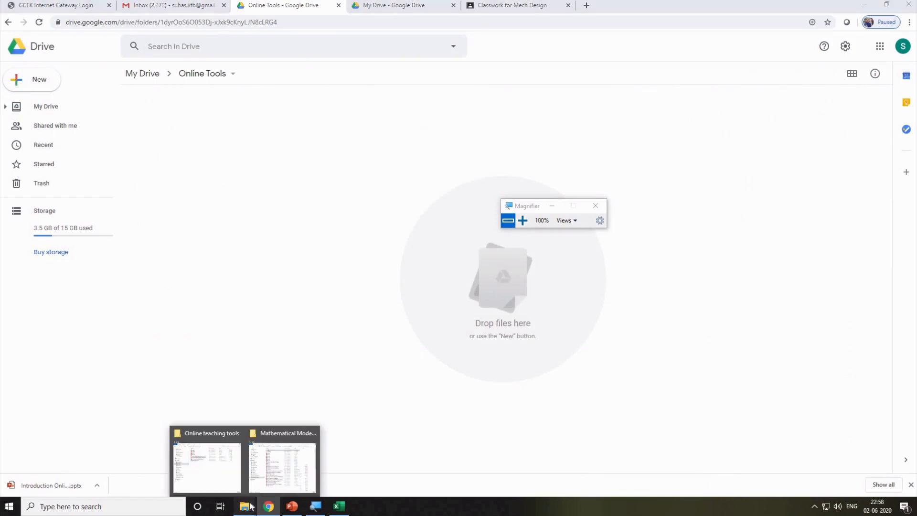
click(277, 470)
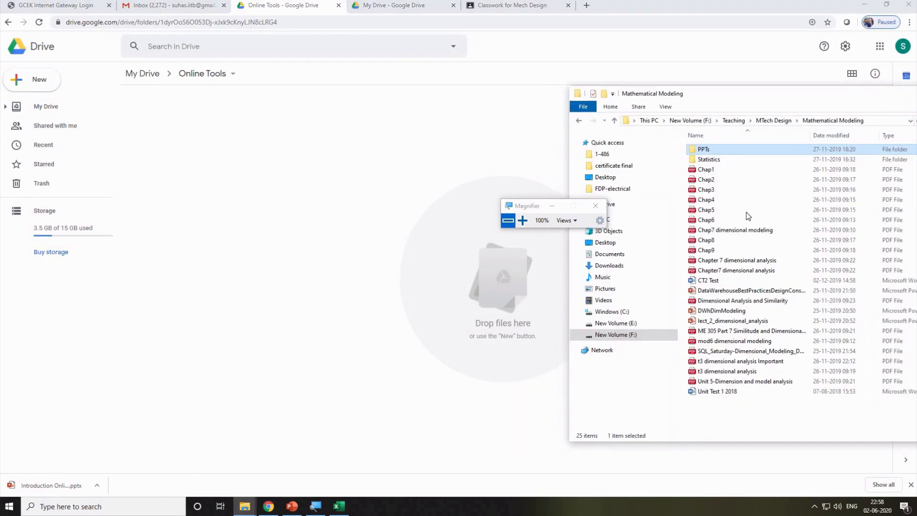
click(716, 172)
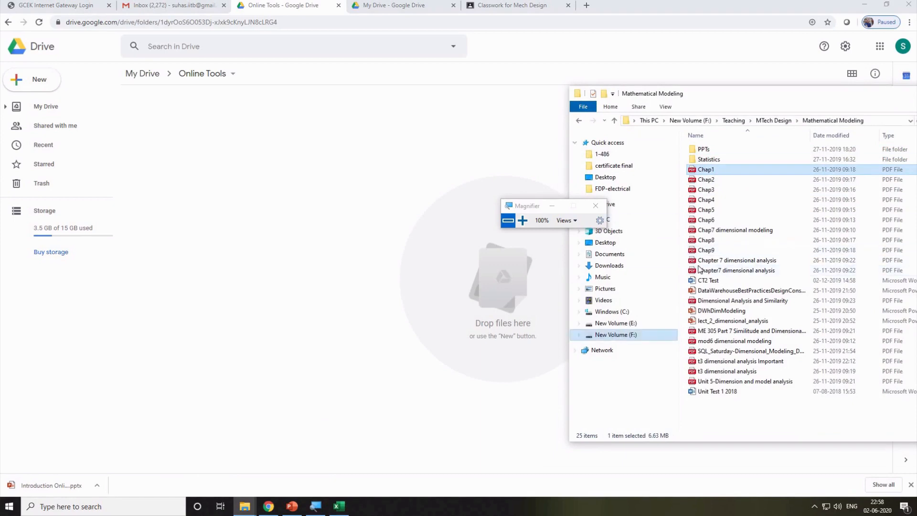
drag(701, 191, 430, 220)
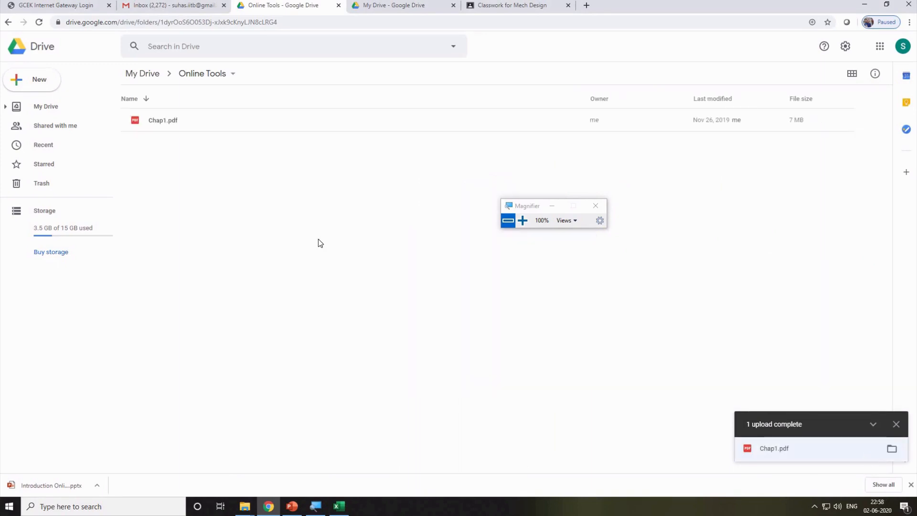
click(174, 128)
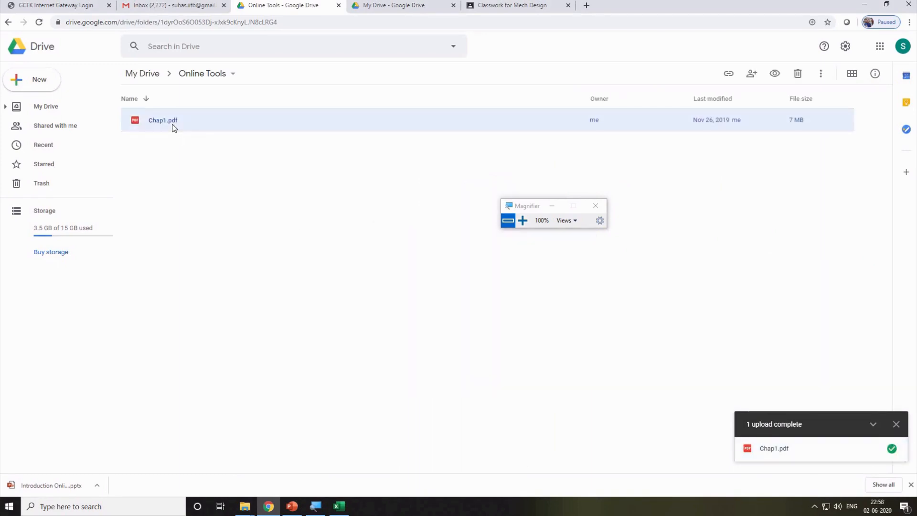
key(Delete)
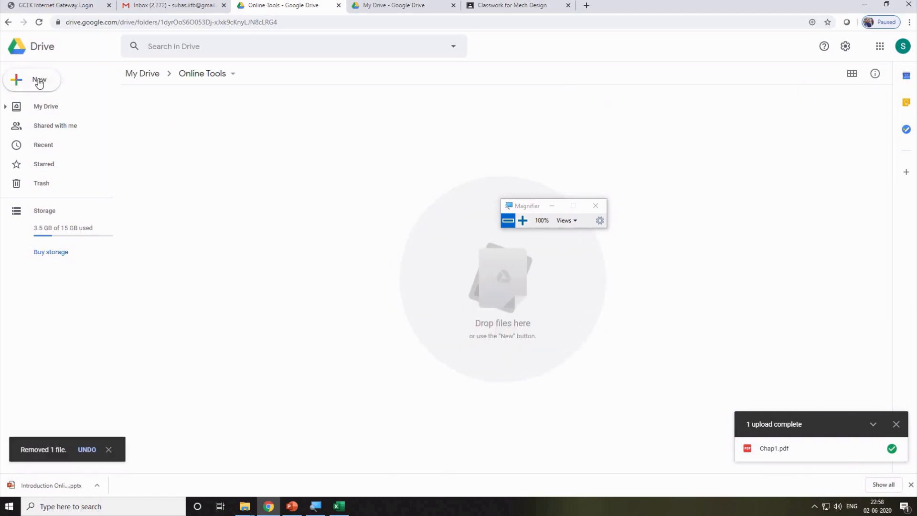
Create a blank Google Form in the Online Tools folder from Drive's New > More menu.
click(39, 81)
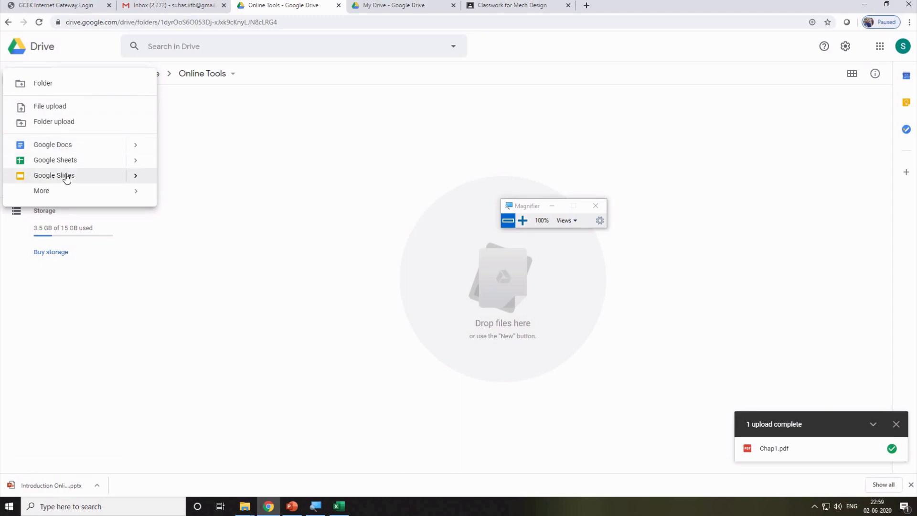
mouse_move(55, 192)
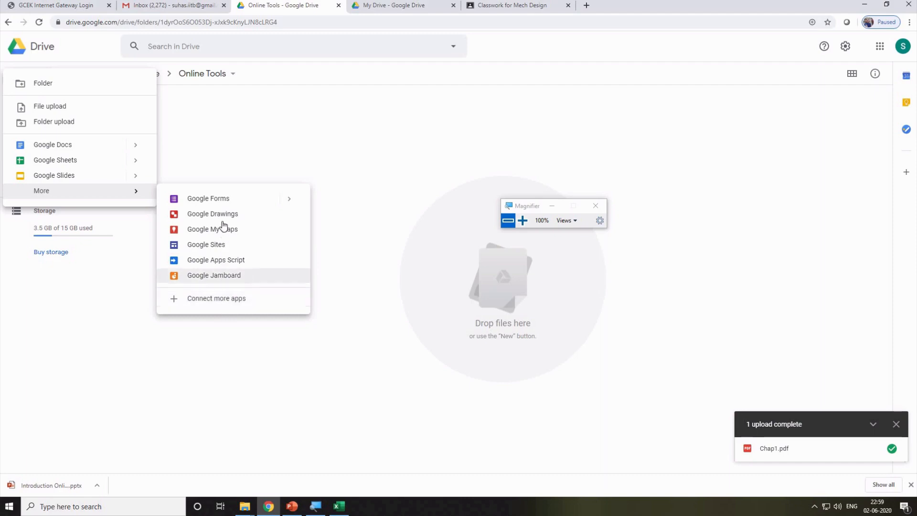
click(225, 199)
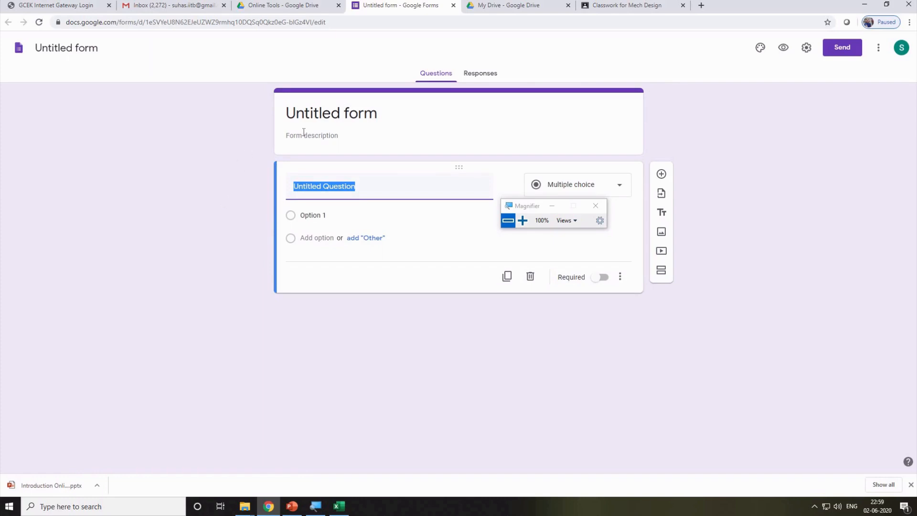
Title the form 'Online Teaching Tools' and give it the description 'Registration form'.
click(327, 119)
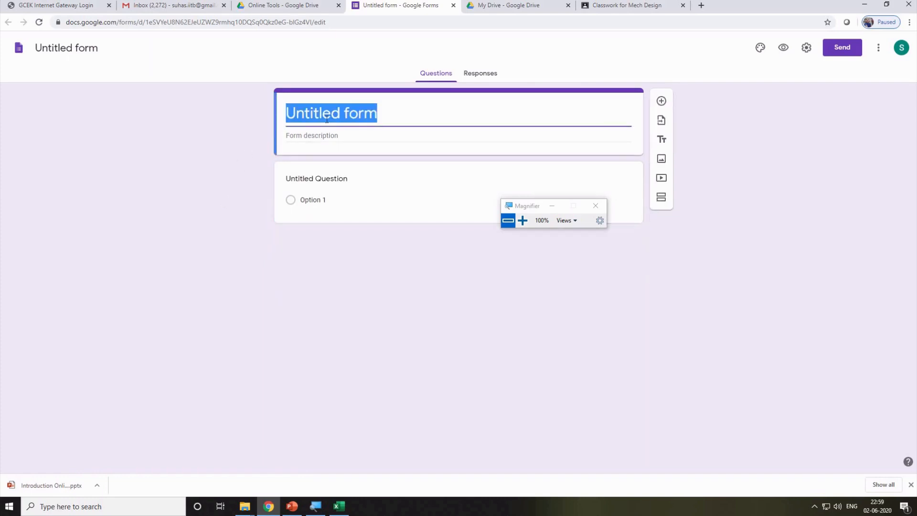
text(Online )
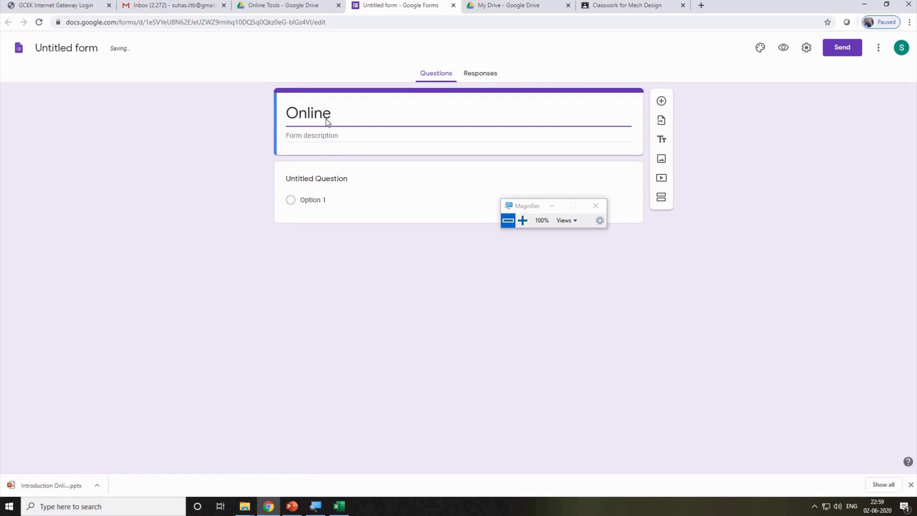
text(Teachi)
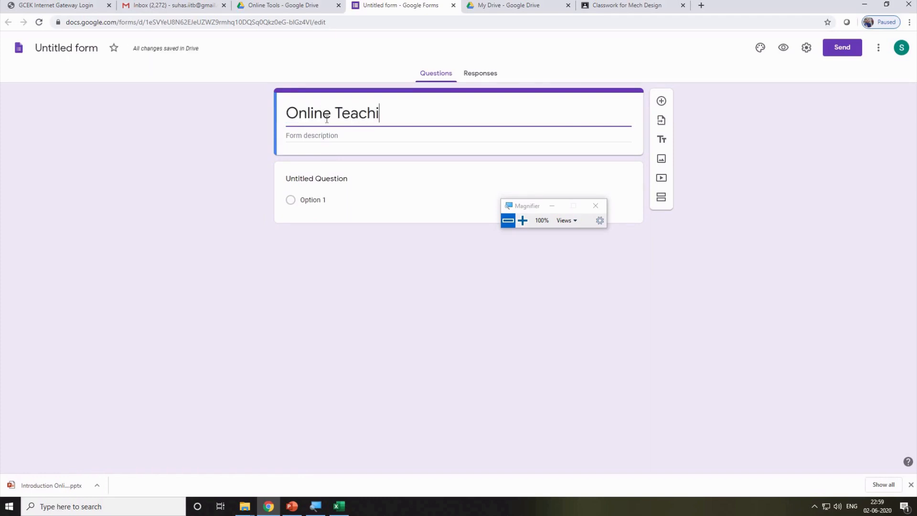
text(ng Tools)
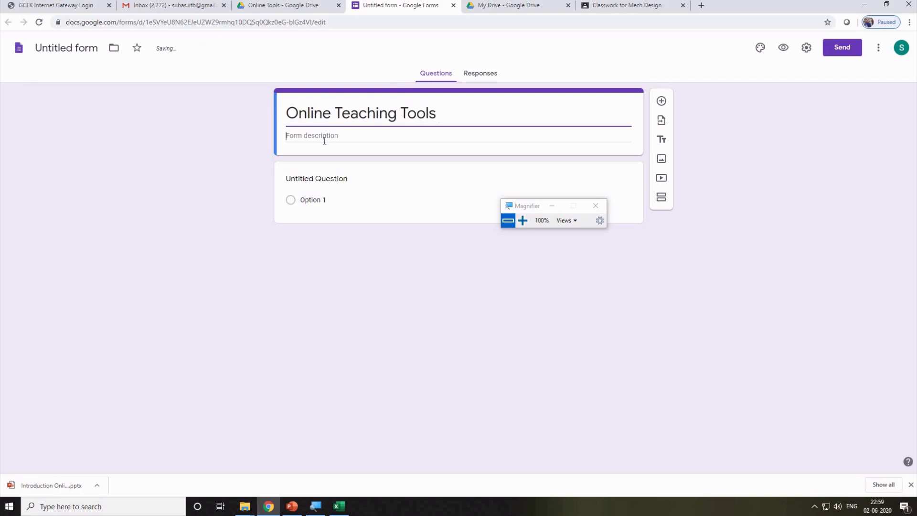
click(325, 138)
text(Registration)
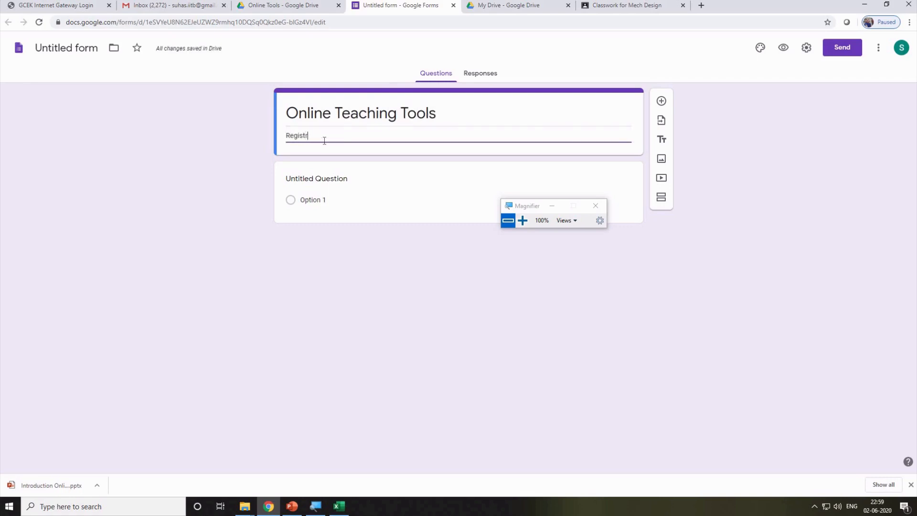
key(BackSpace)
text(n form)
drag(525, 209, 767, 170)
click(771, 168)
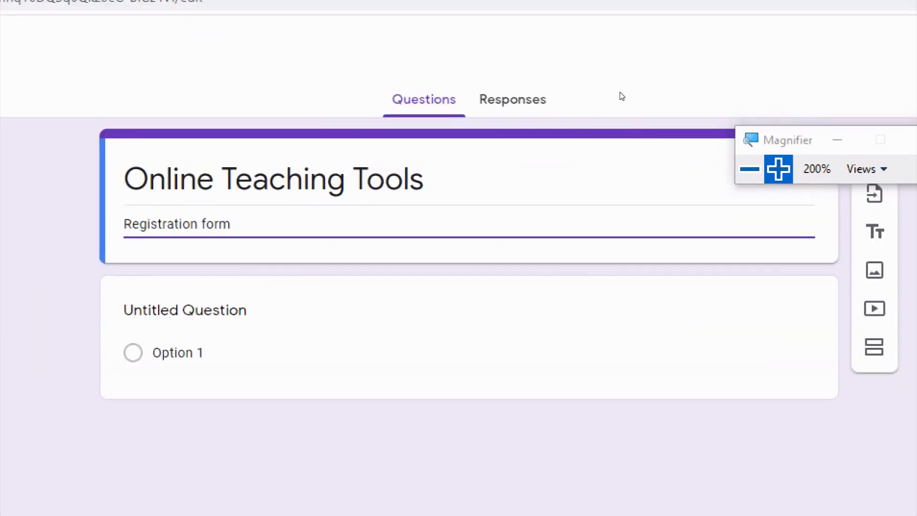
Add two blank questions and delete them, leaving the single untitled multiple-choice question.
key(super+minus)
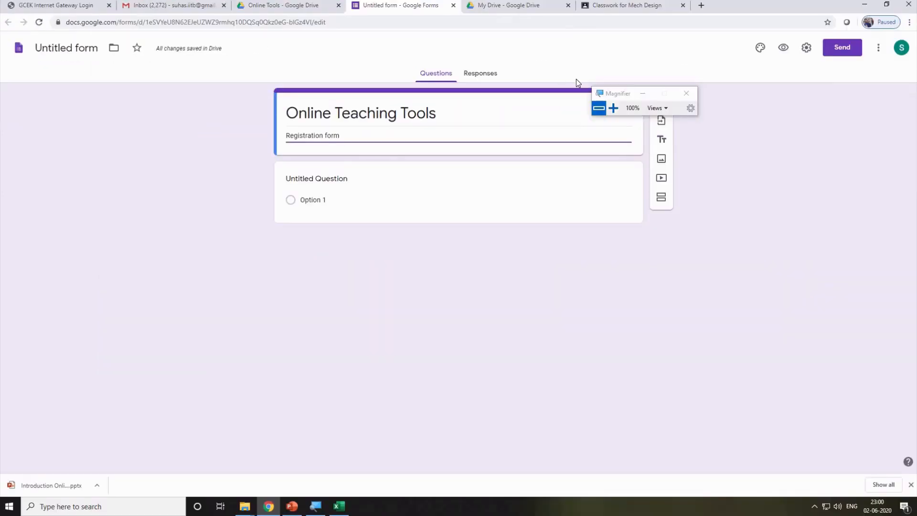
drag(615, 94, 749, 98)
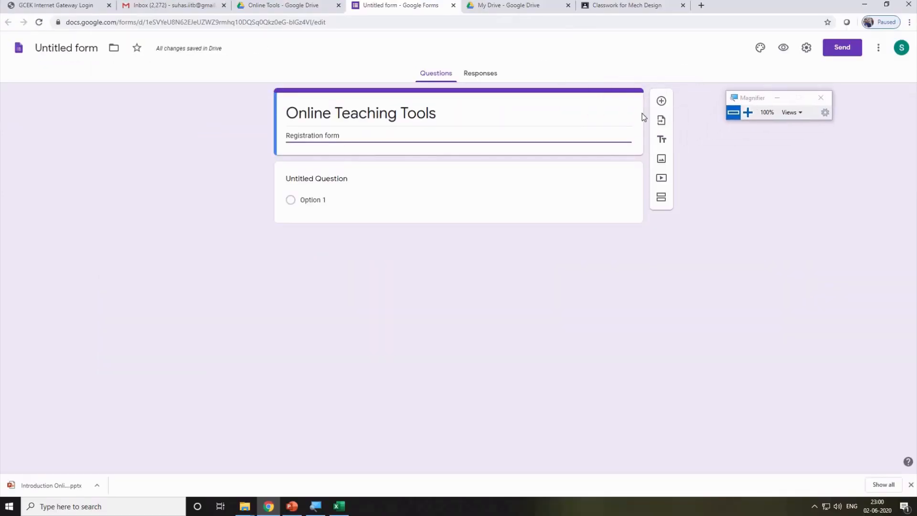
click(661, 101)
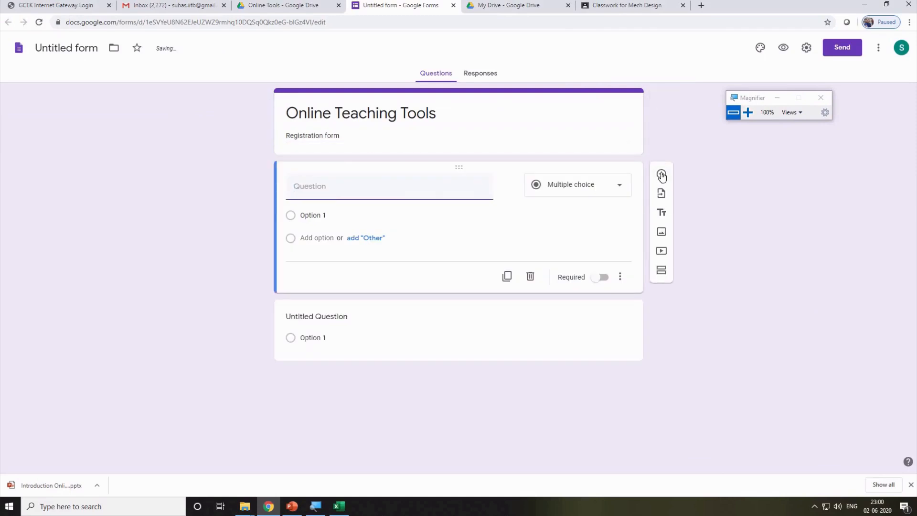
click(661, 174)
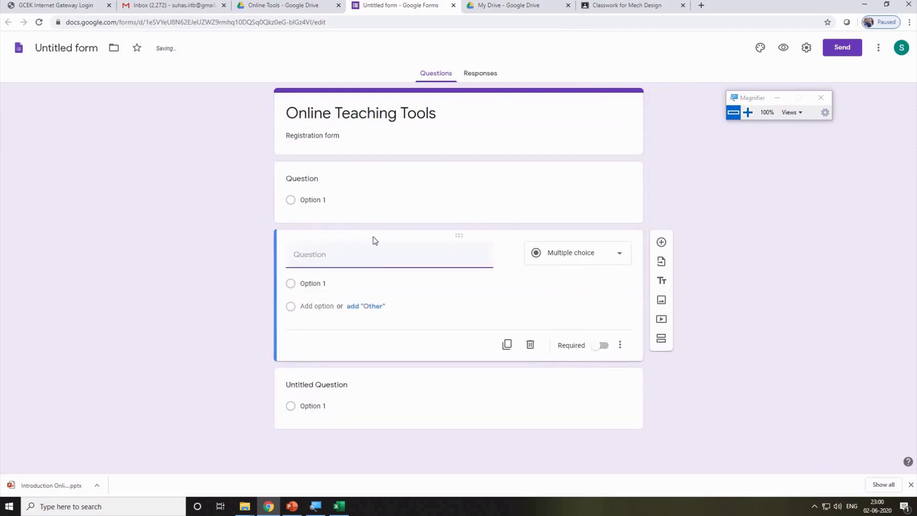
click(530, 345)
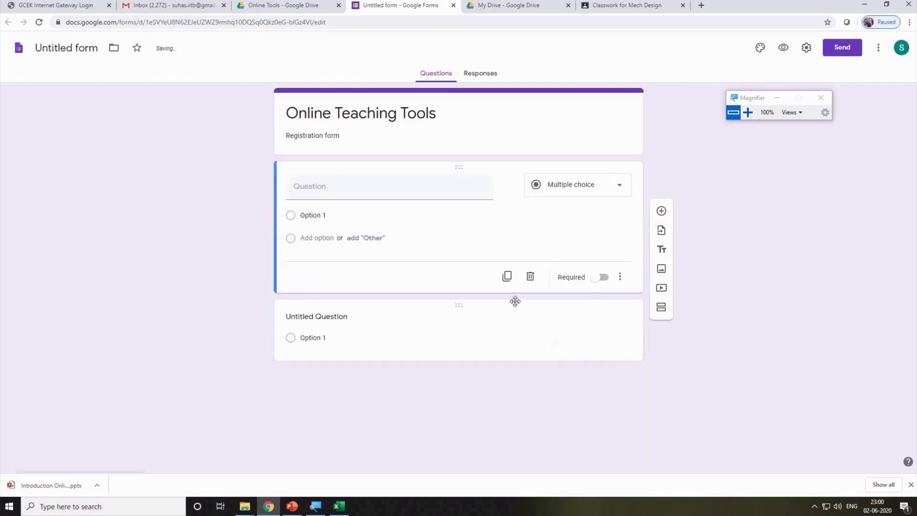
click(527, 277)
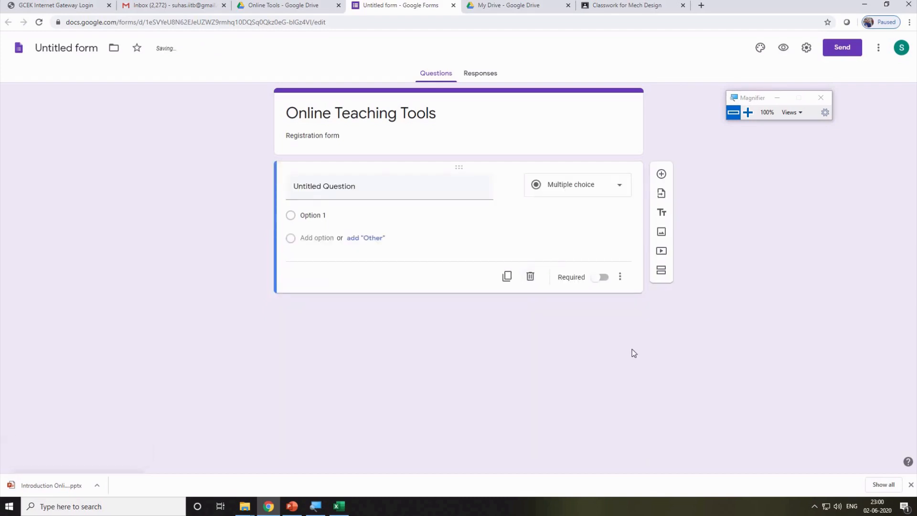
click(369, 193)
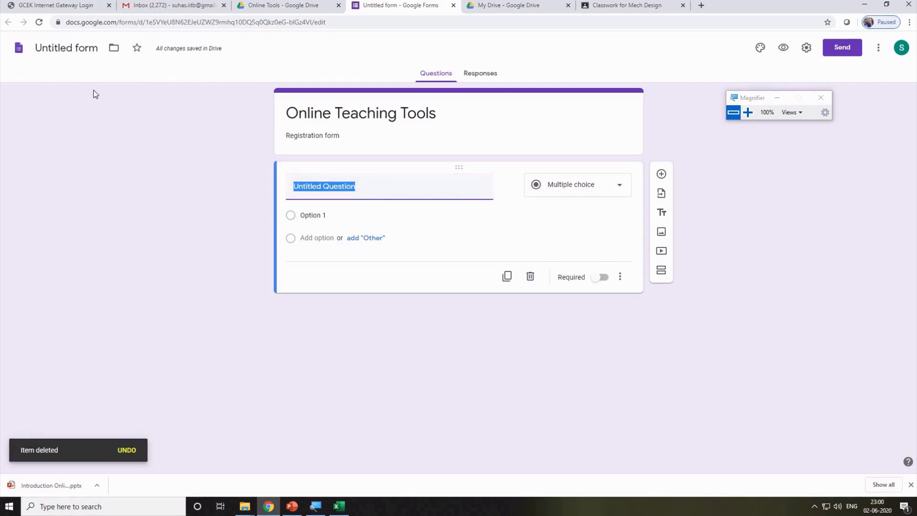
Rename the form file from 'Untitled form' to 'Online Teaching Tools'.
click(88, 49)
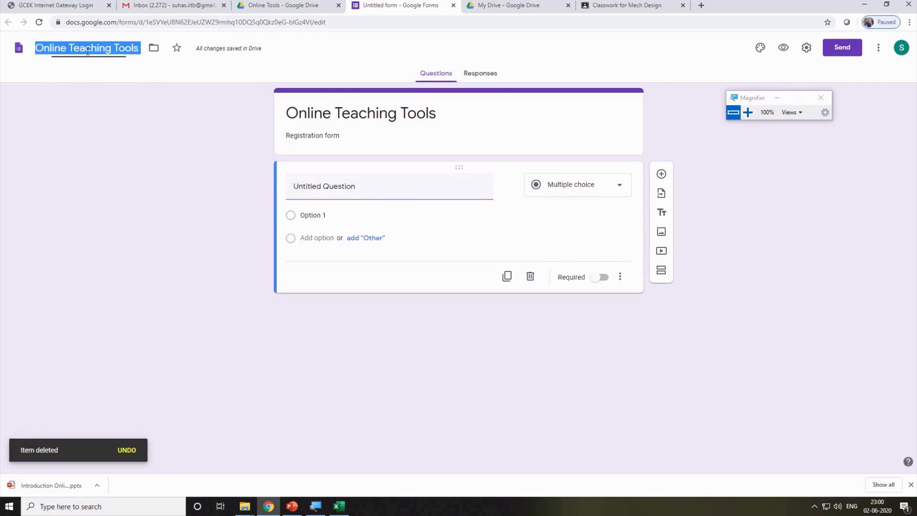
click(127, 101)
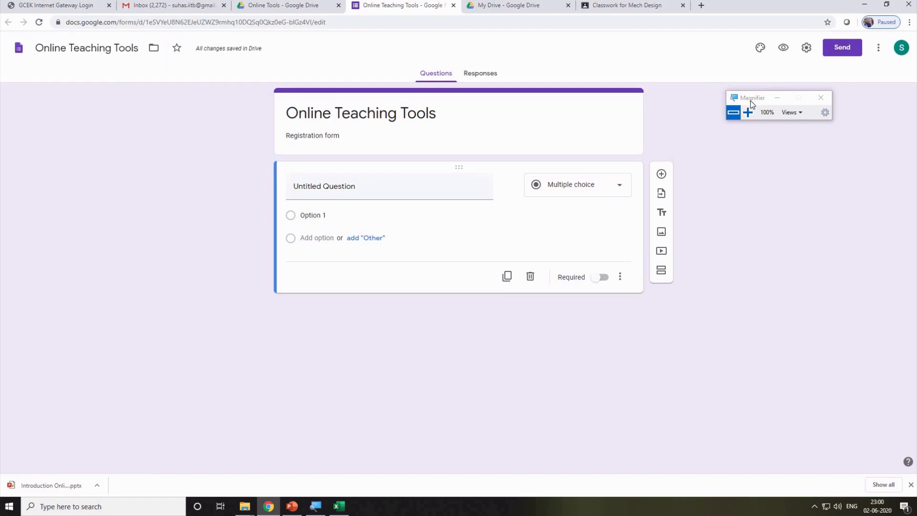
drag(749, 101, 829, 170)
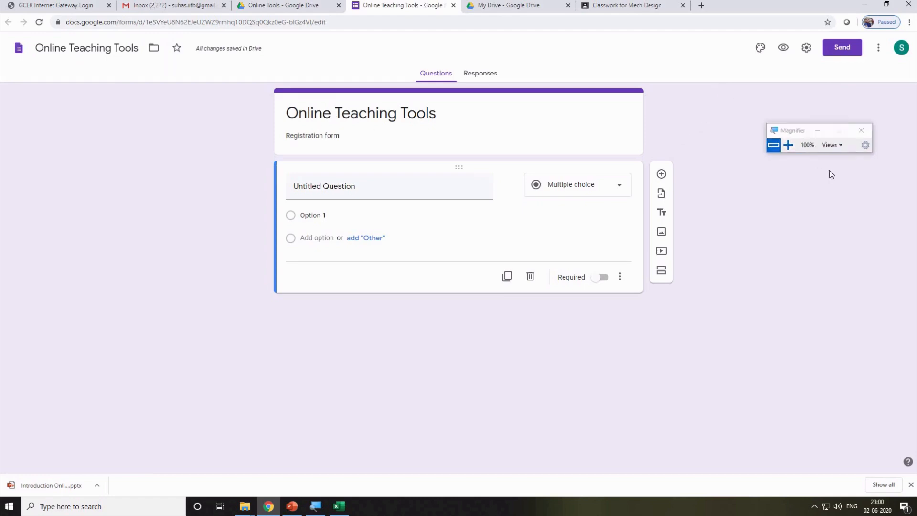
In form settings, collect email addresses, limit to one response, and let respondents see summary charts.
click(807, 49)
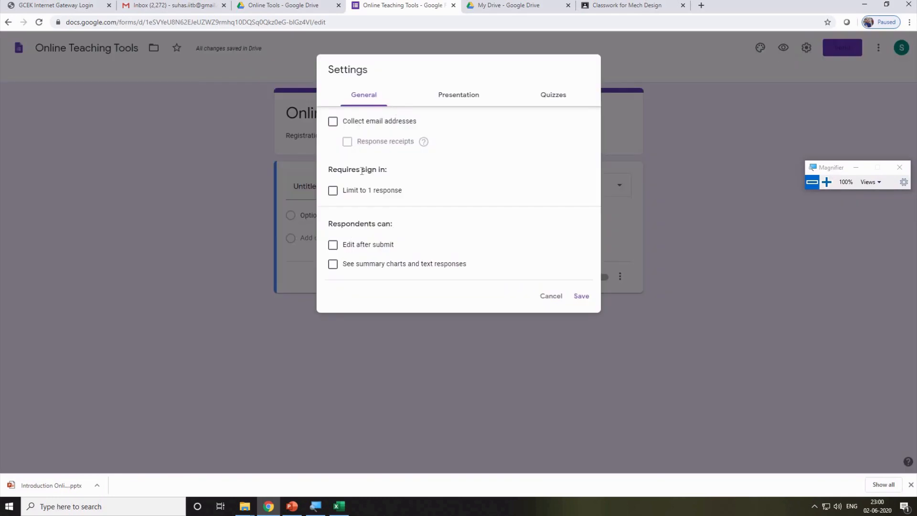
click(334, 125)
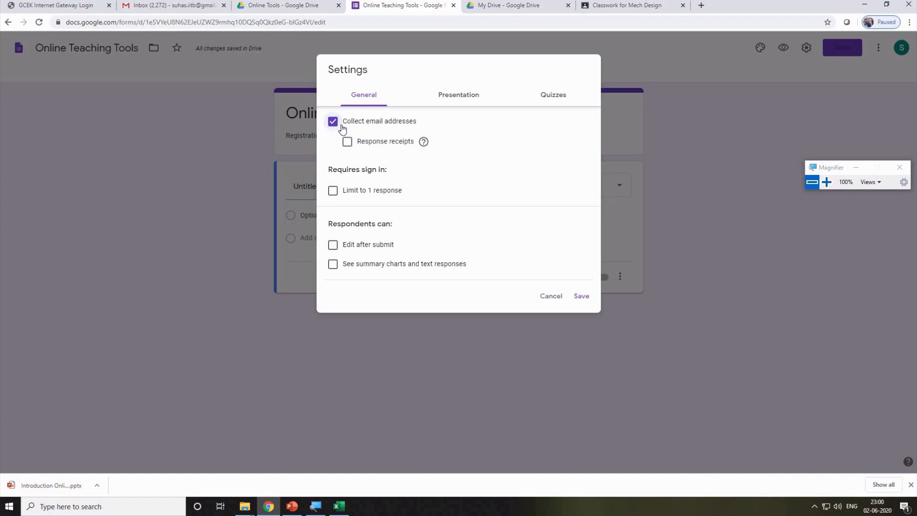
click(333, 195)
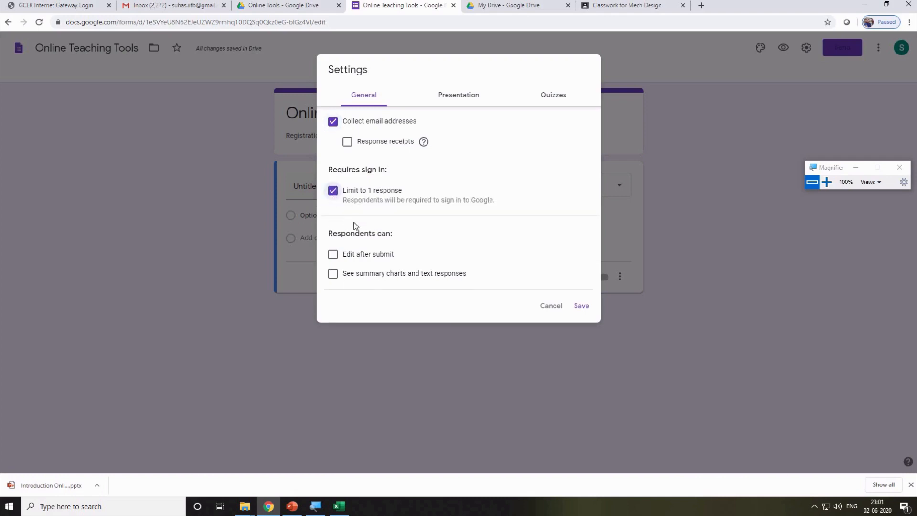
click(336, 263)
click(335, 263)
click(336, 263)
click(335, 263)
click(333, 279)
click(333, 279)
click(333, 279)
Show a progress bar, shuffle questions, set confirmation 'Thank you your wonderful response', and save.
click(467, 100)
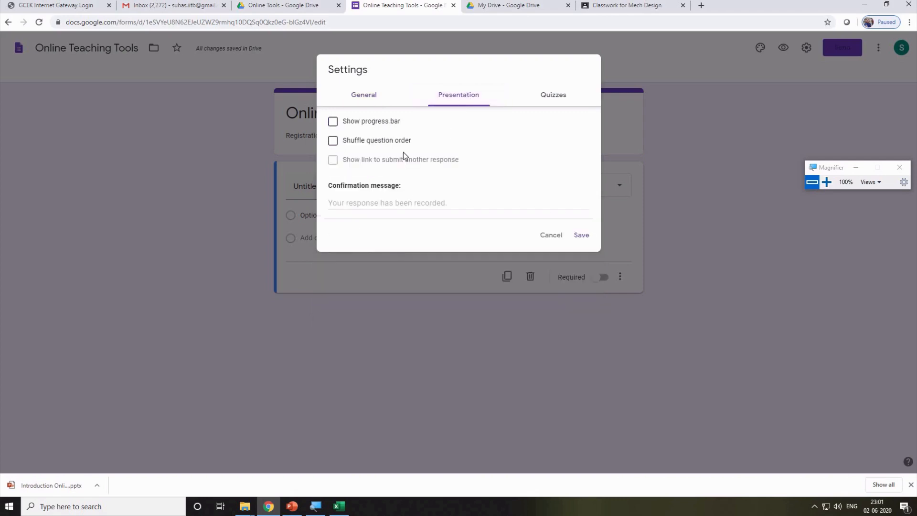
click(334, 125)
click(334, 141)
click(363, 204)
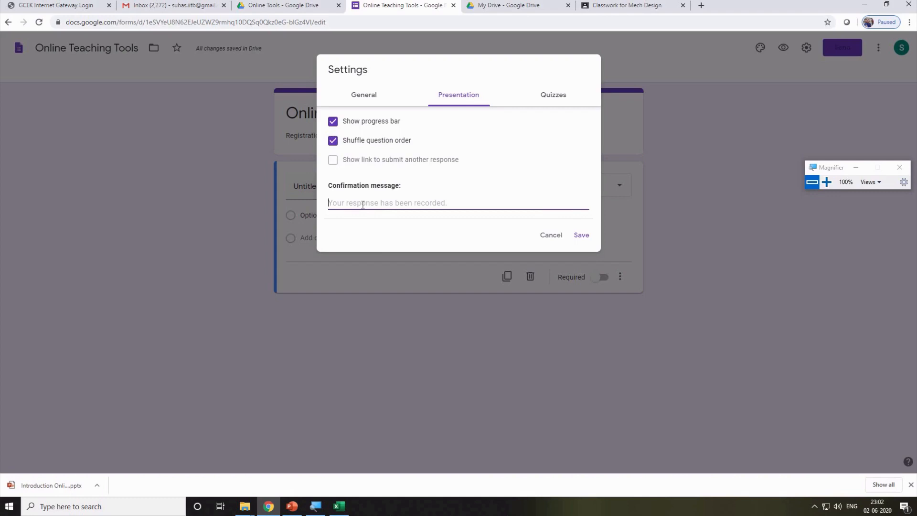
text(Thank you y)
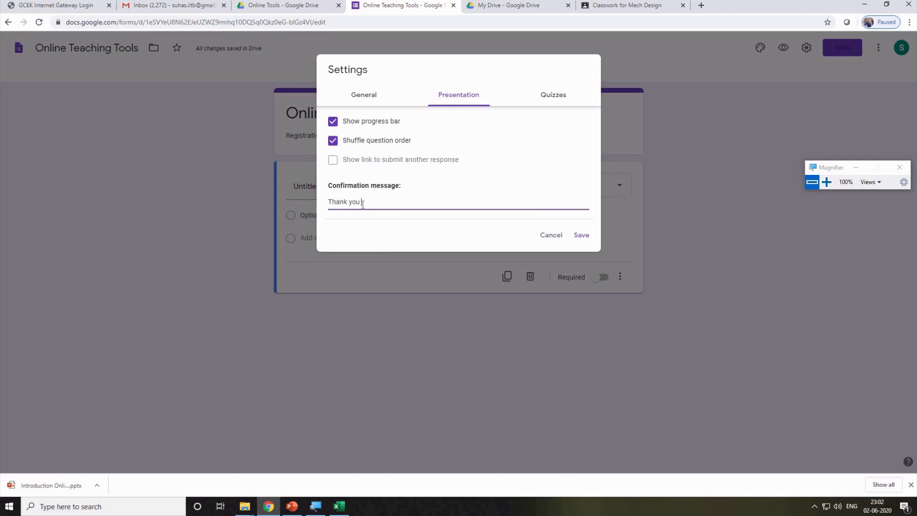
text(our wonderfull response)
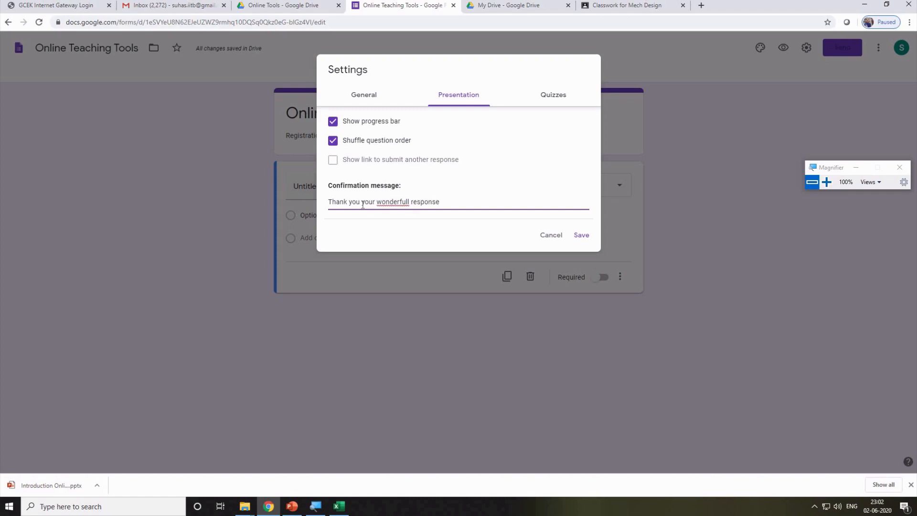
right_click(391, 202)
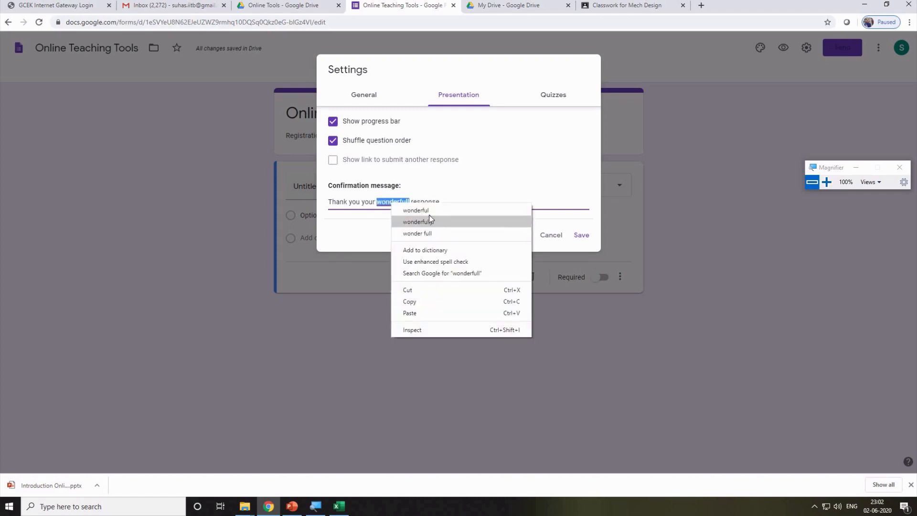
click(418, 210)
click(591, 236)
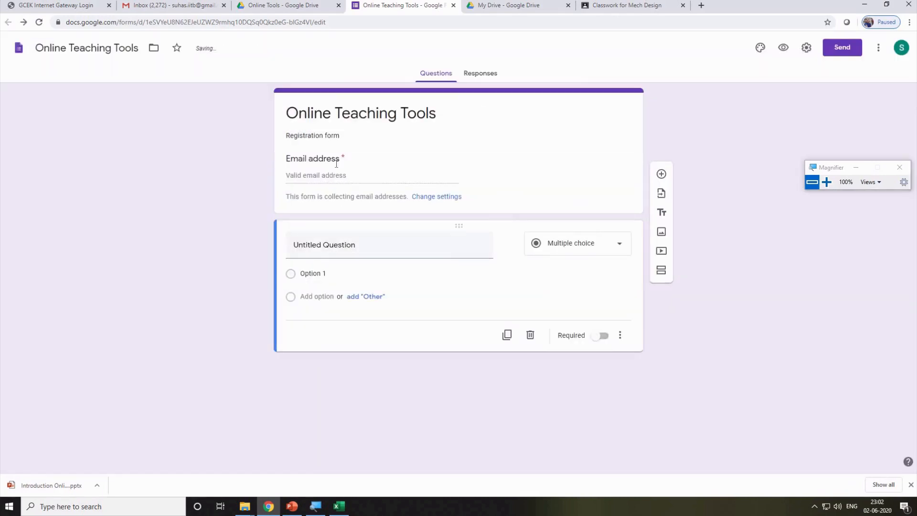
Title the first question 'Salutation' with options Dr. and Prof.
click(337, 172)
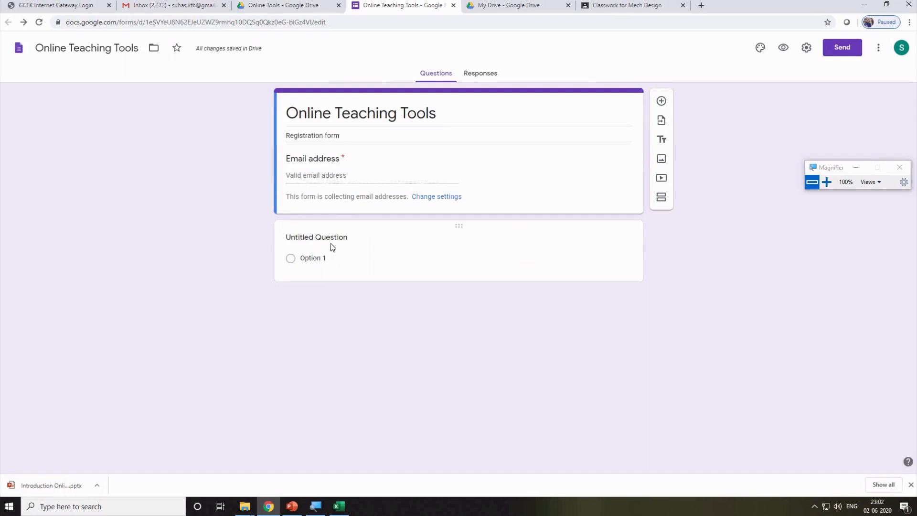
click(346, 239)
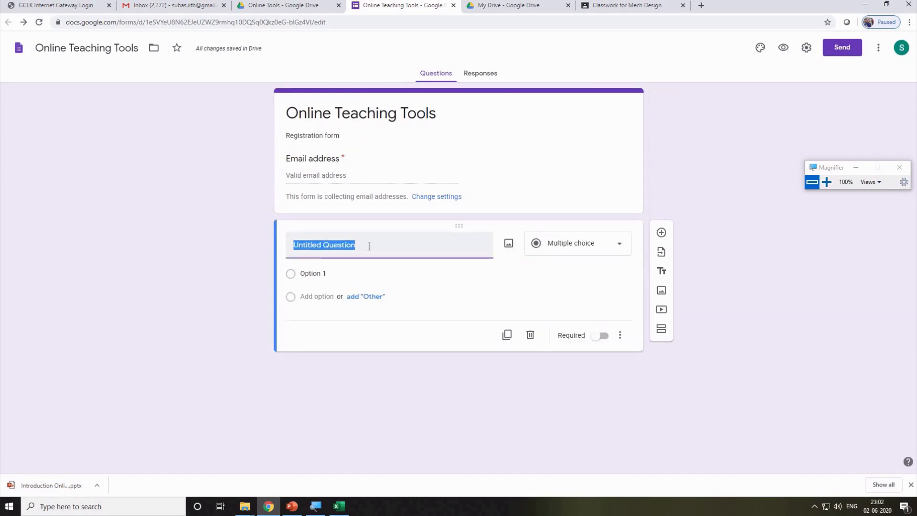
text(Fir)
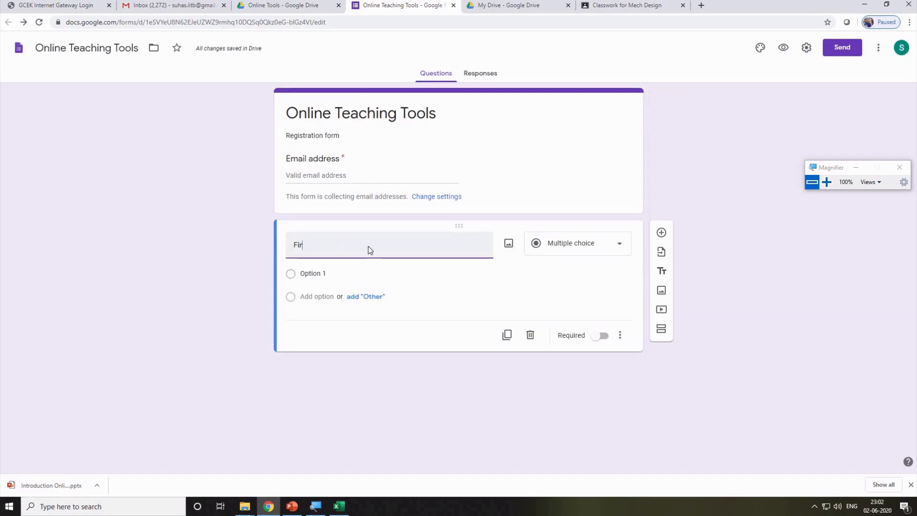
key(BackSpace)
key(BackSpace)
key(BackSpace)
text(Sal)
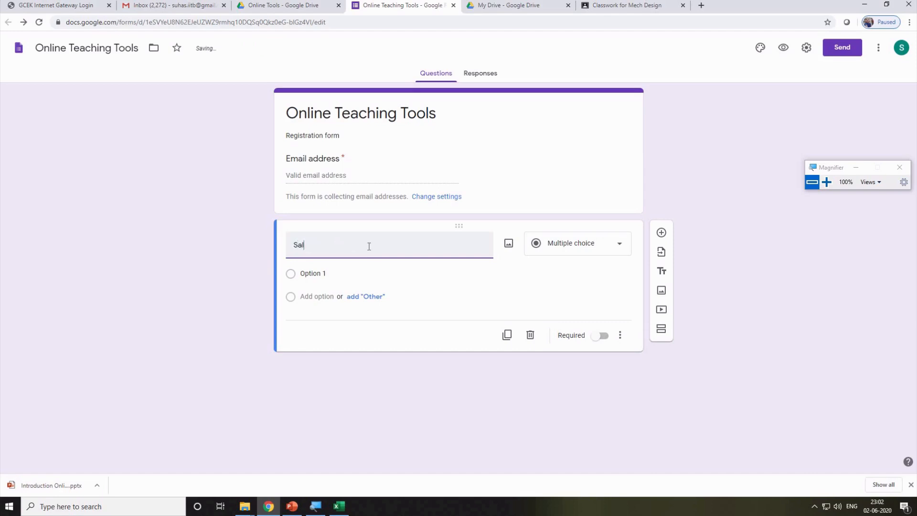
text(utation)
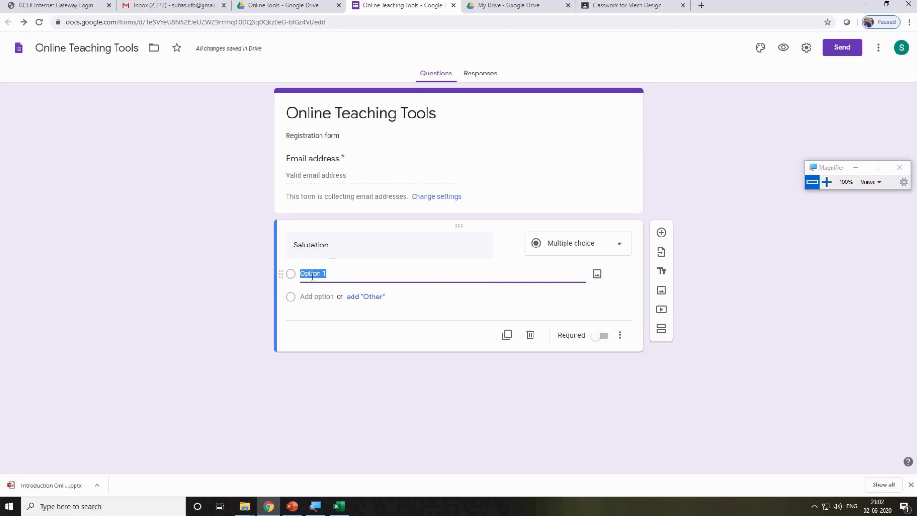
text(Dr.)
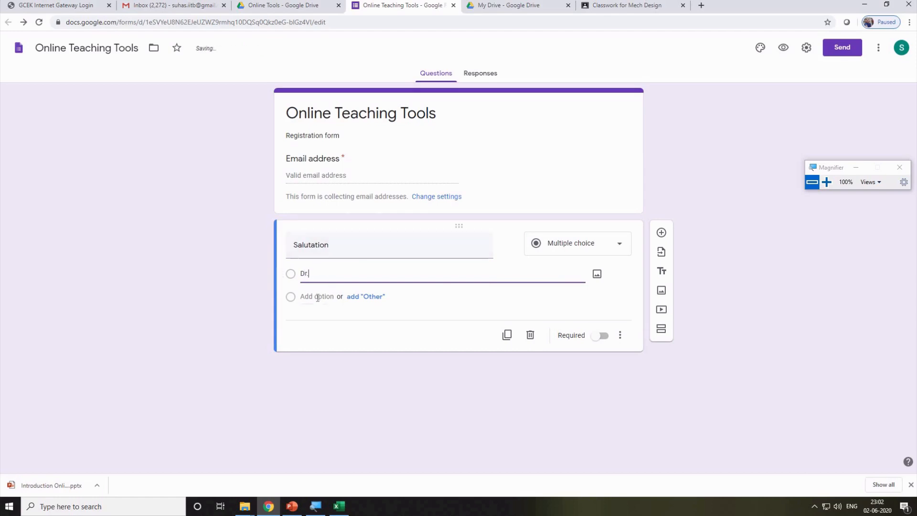
click(317, 297)
text(Prof)
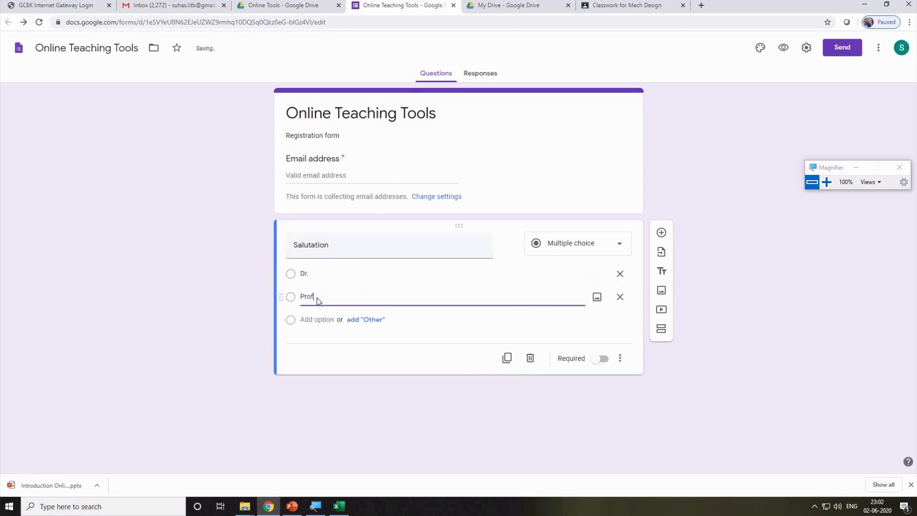
text(.)
Add Mr., Miss and Mrs. as further Salutation options.
click(316, 320)
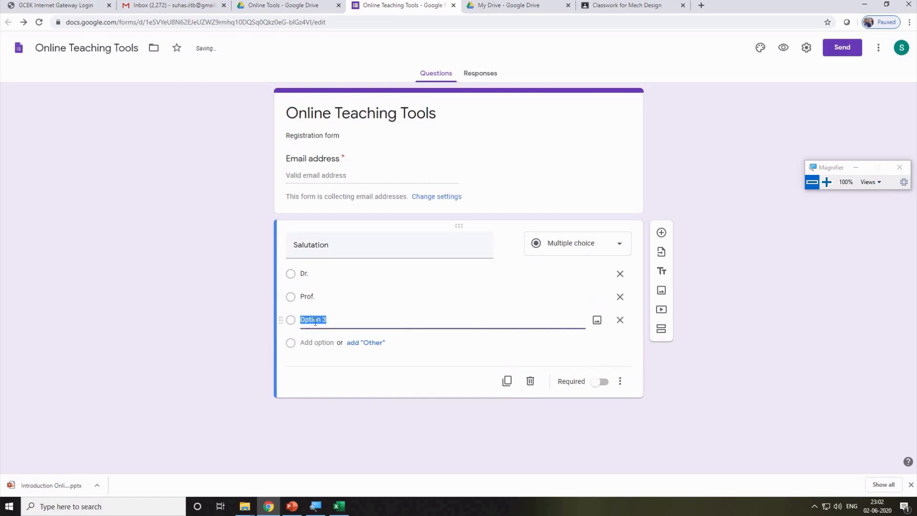
text(Mr.)
click(314, 343)
text(M)
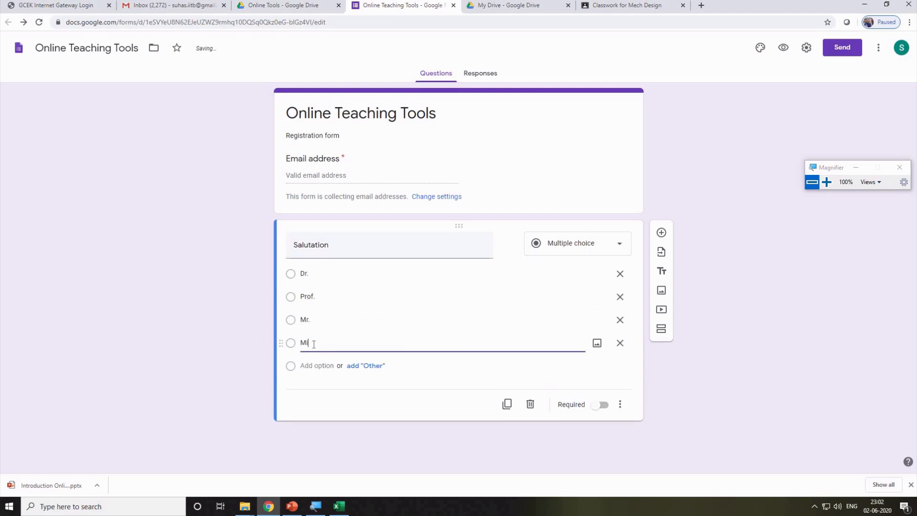
click(309, 368)
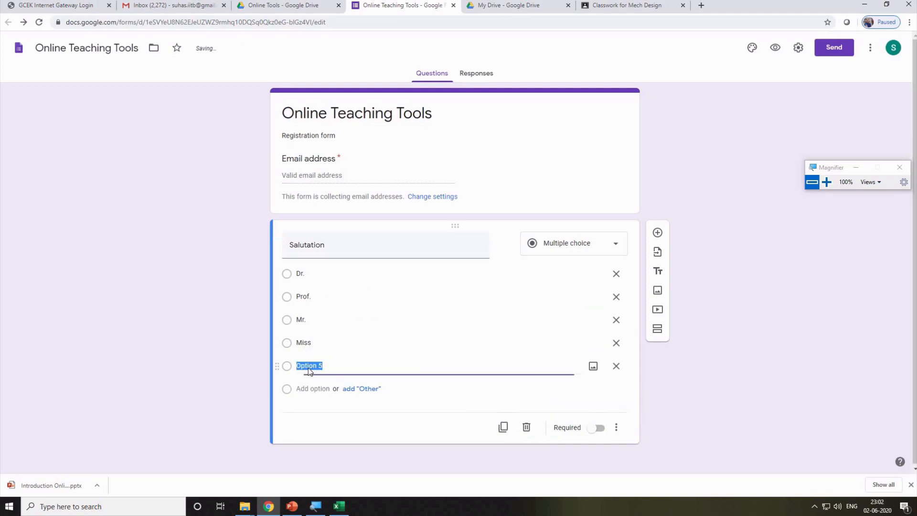
text(Mr)
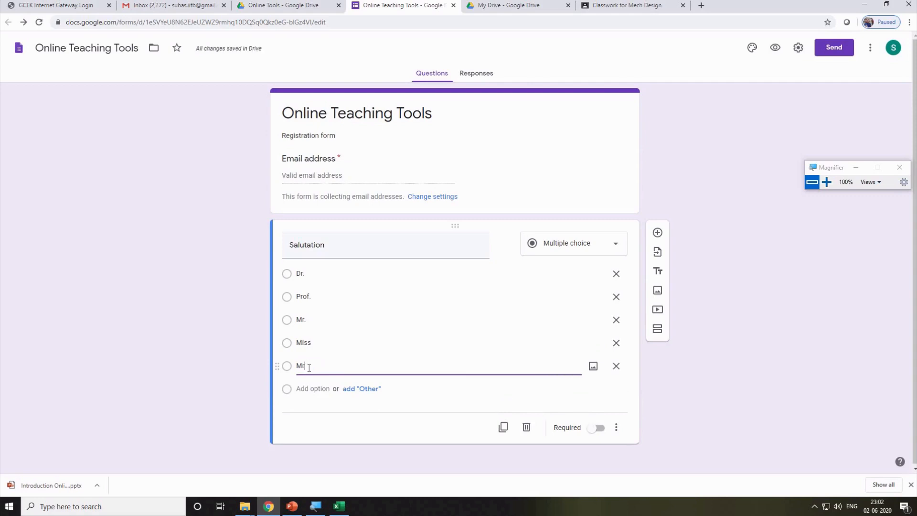
text(s.)
click(577, 246)
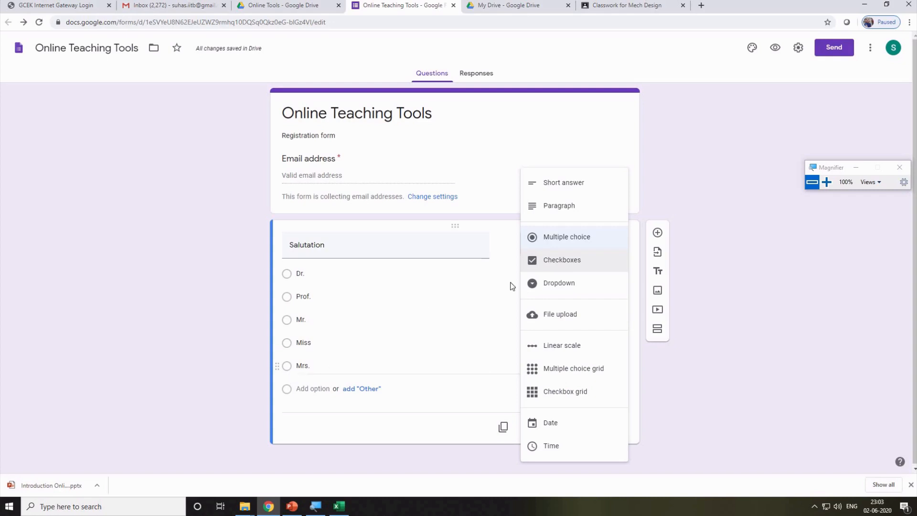
Change Salutation's question type to Dropdown and add a new question below it.
click(560, 266)
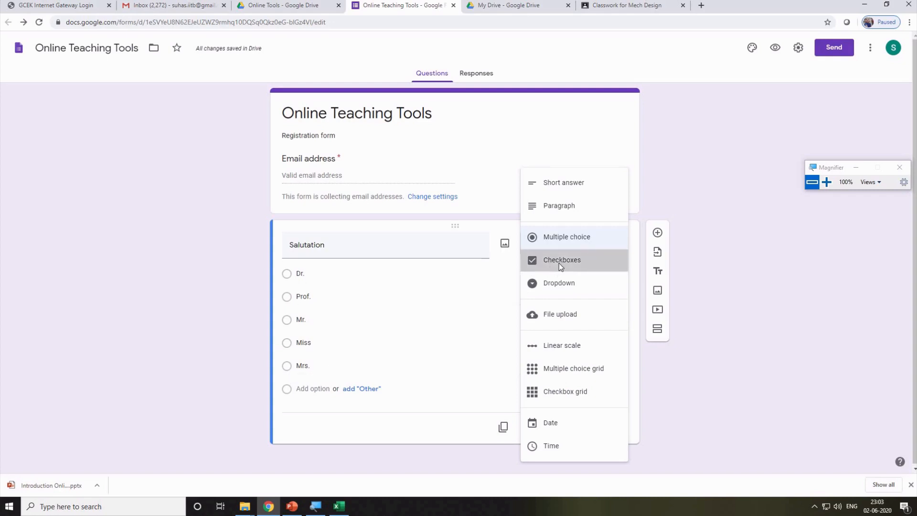
click(288, 276)
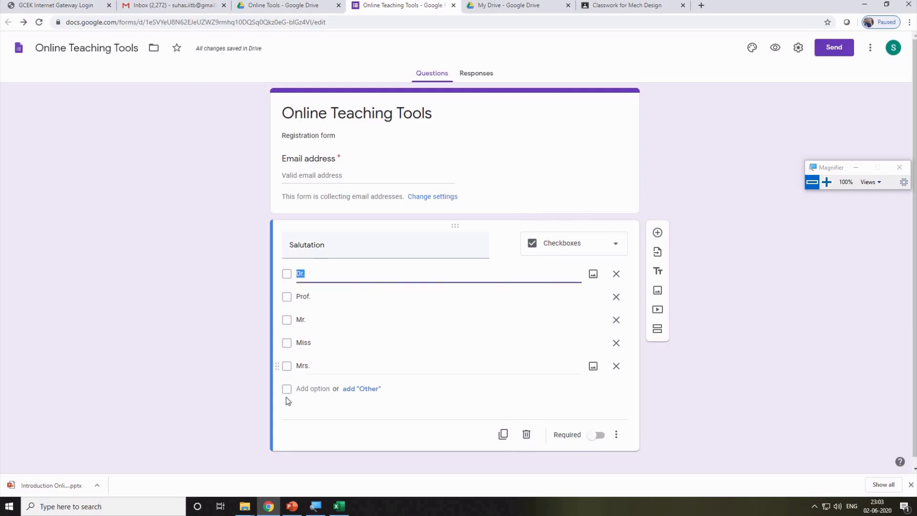
click(562, 245)
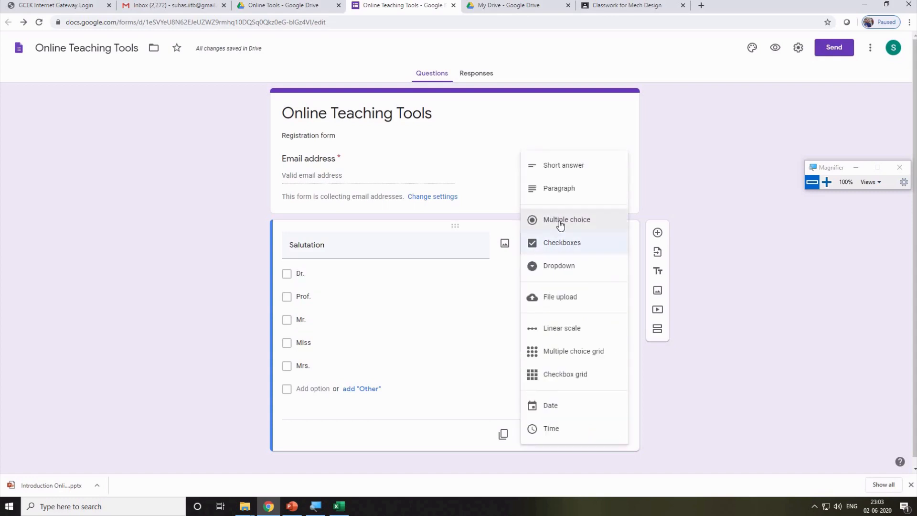
click(560, 265)
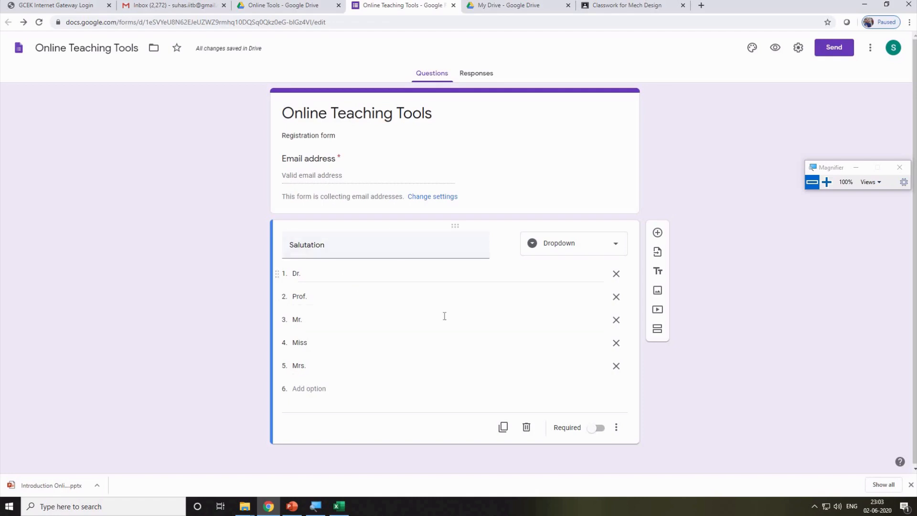
click(533, 297)
click(583, 242)
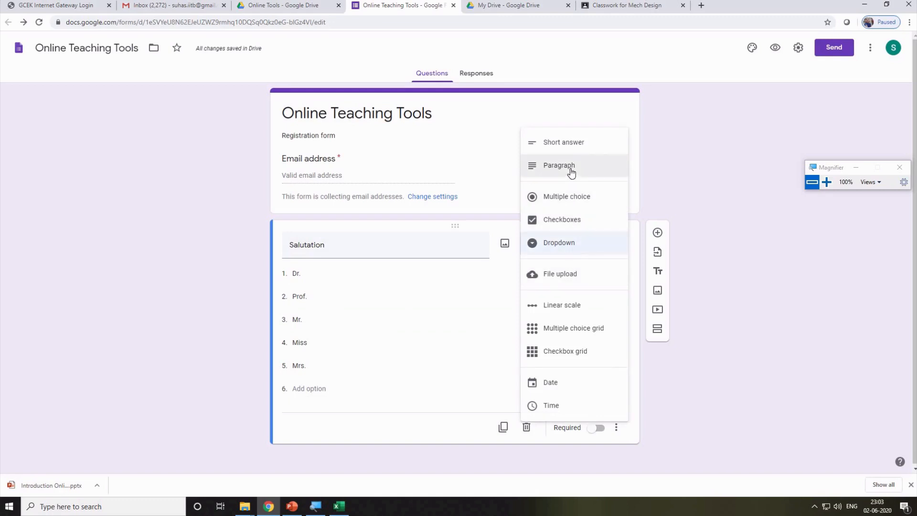
click(758, 236)
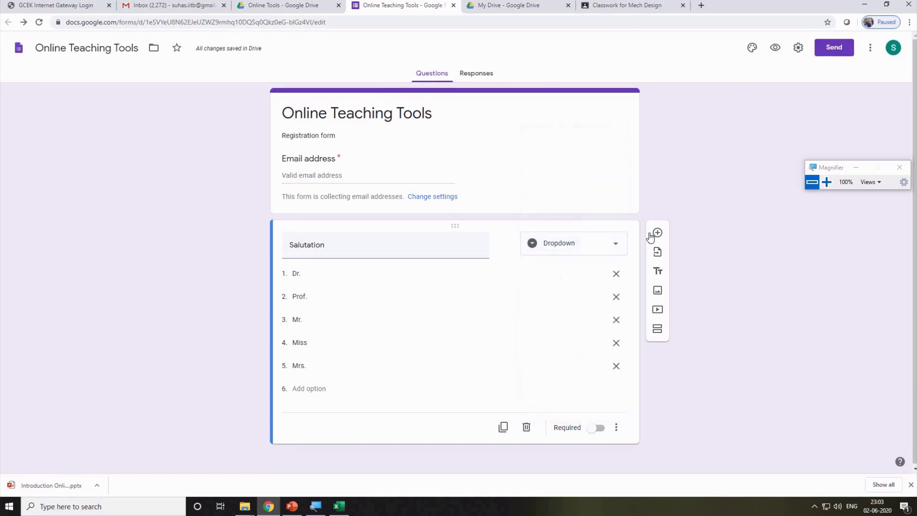
click(657, 233)
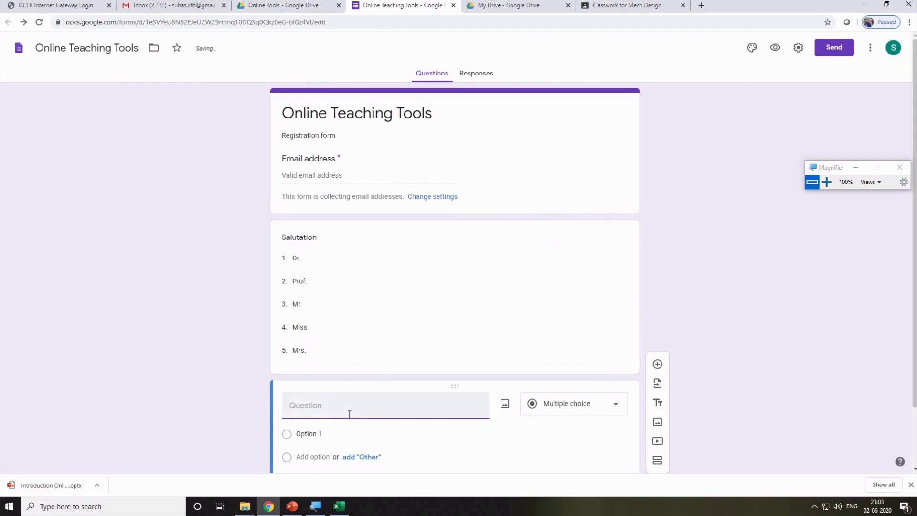
Title the new short-answer question 'First Name' and make it required.
text(Fir)
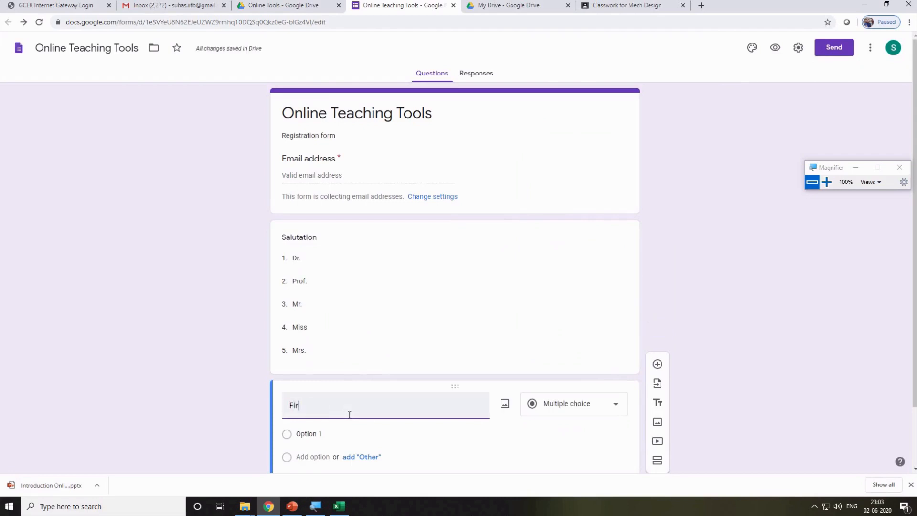
text(st Name)
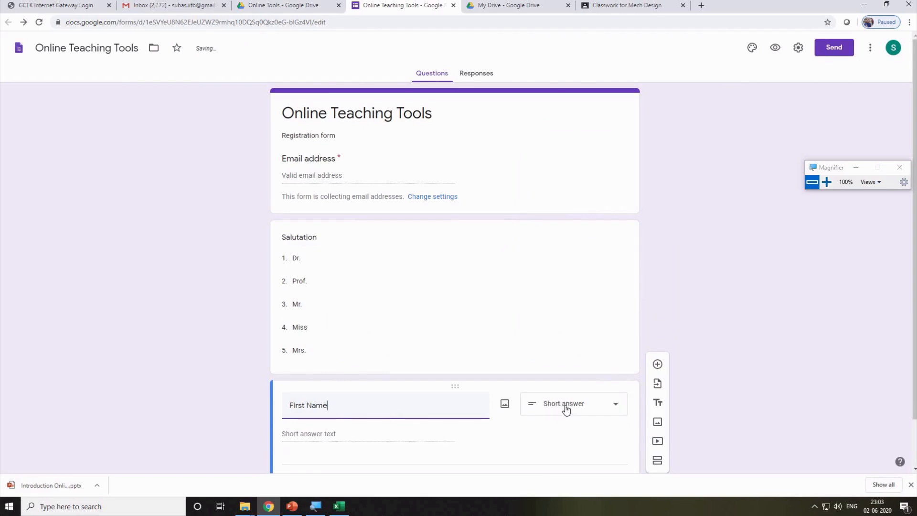
scroll(644, 343, down, 2)
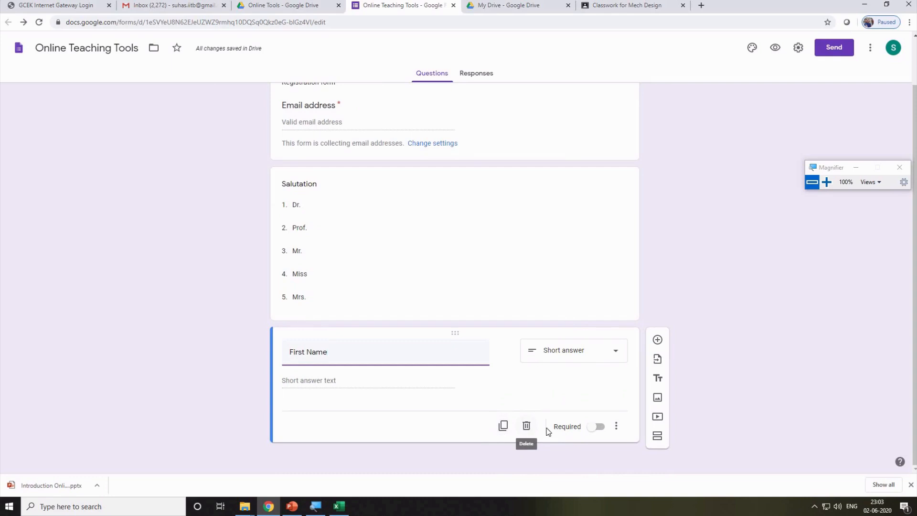
click(603, 429)
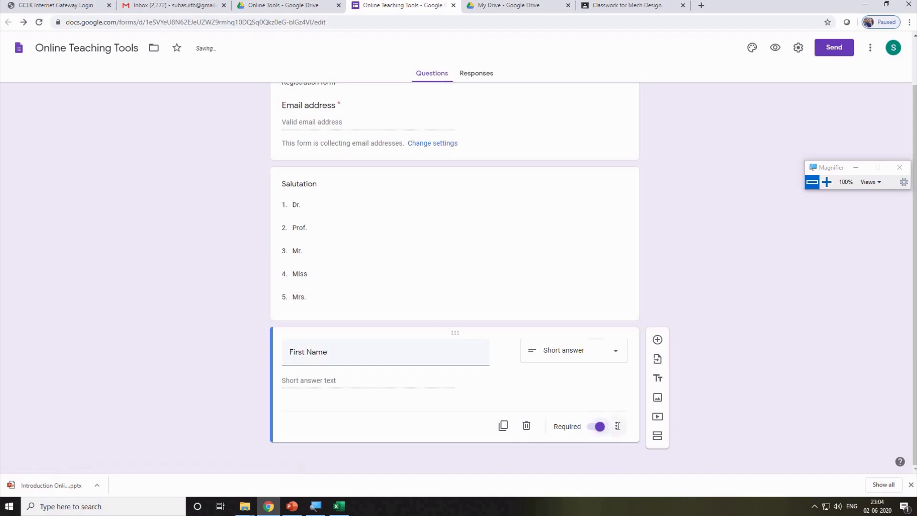
click(618, 426)
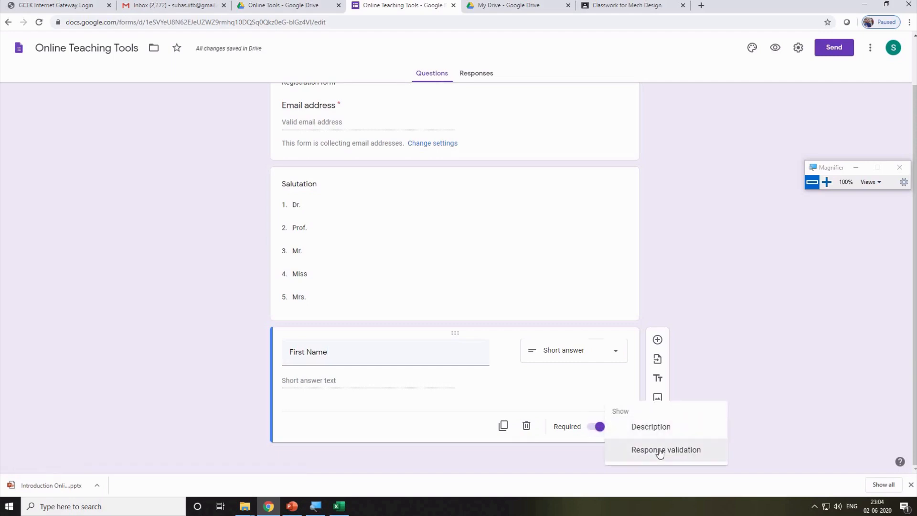
click(599, 428)
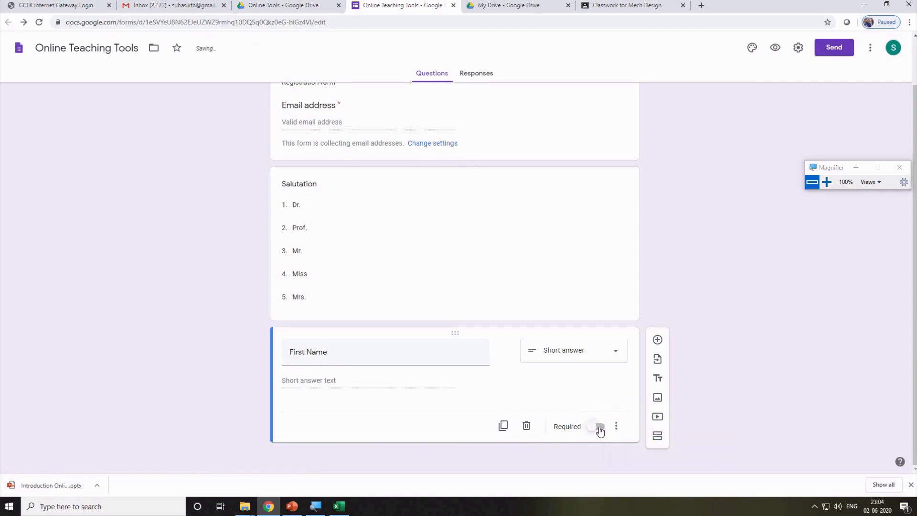
click(601, 432)
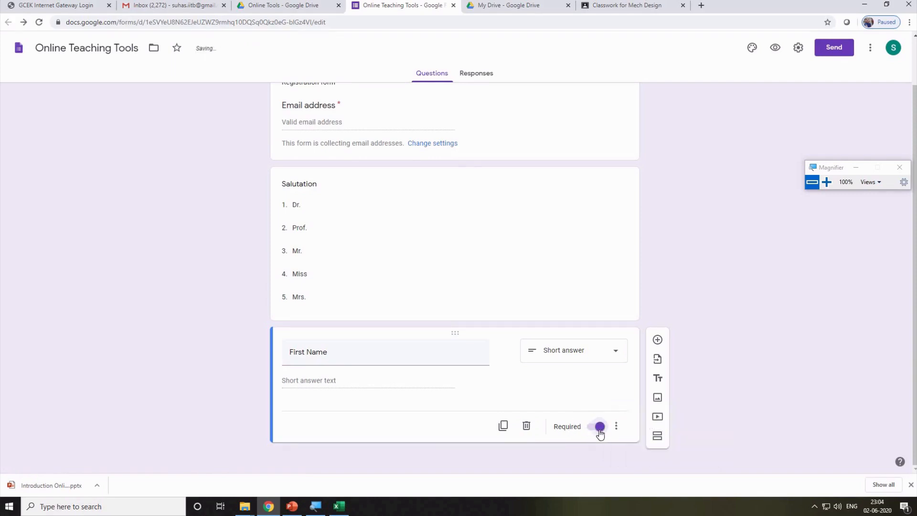
Make Salutation required too and add another blank question below First Name.
click(553, 286)
click(600, 376)
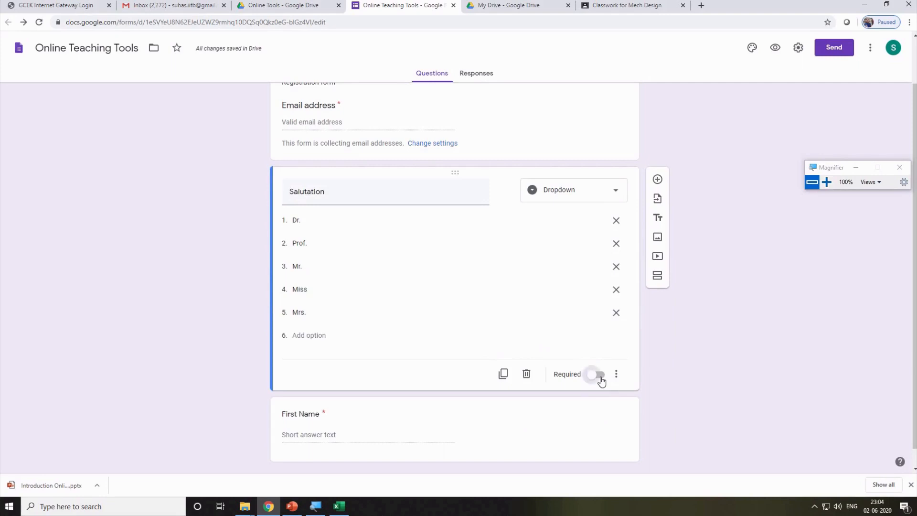
click(600, 375)
scroll(565, 405, down, 1)
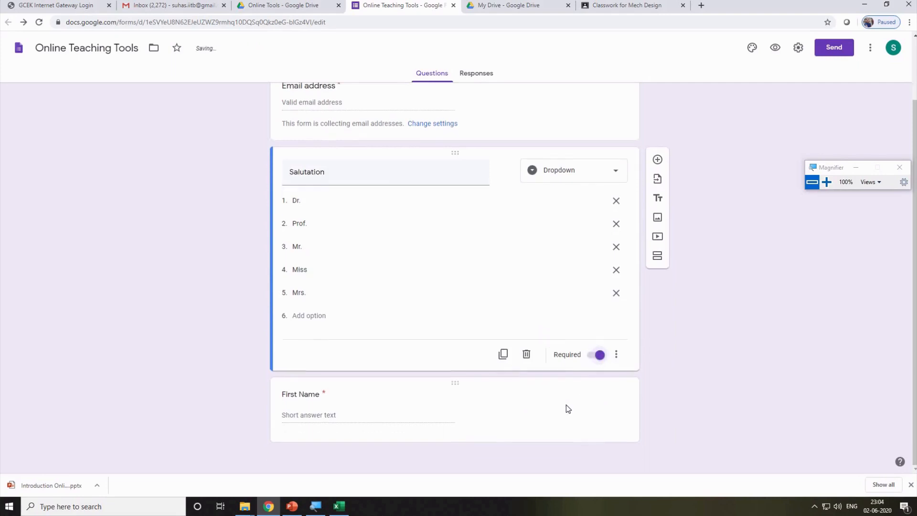
click(605, 405)
click(657, 340)
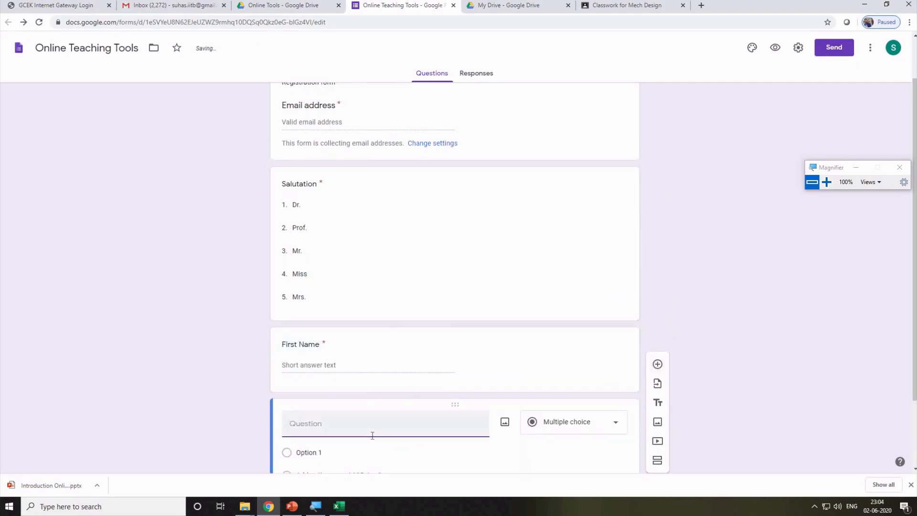
Title the new short-answer question 'Last Name', correcting the typos.
text(Second)
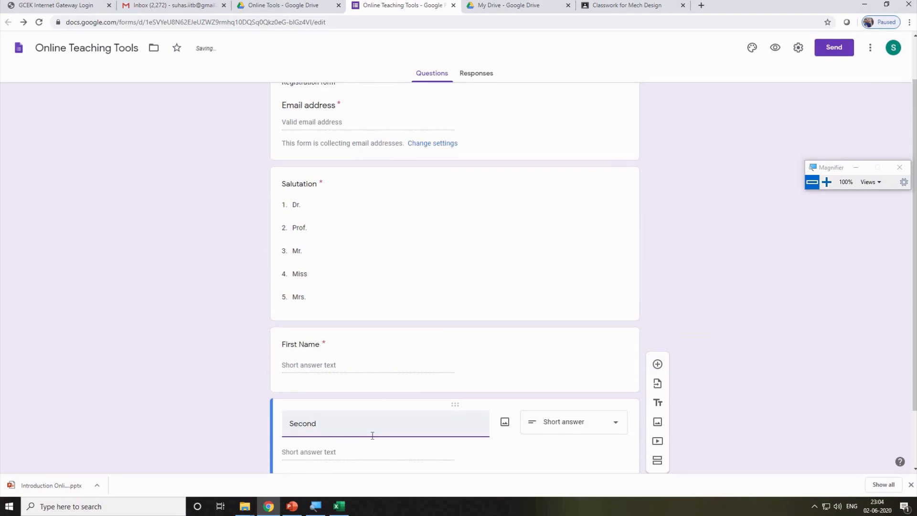
key(BackSpace)
key(BackSpace)
key(BackSpace)
key(BackSpace)
key(BackSpace)
key(BackSpace)
key(BackSpace)
text(ast)
key(BackSpace)
key(BackSpace)
text(Last Nqa)
key(BackSpace)
text(me)
scroll(378, 385, down, 2)
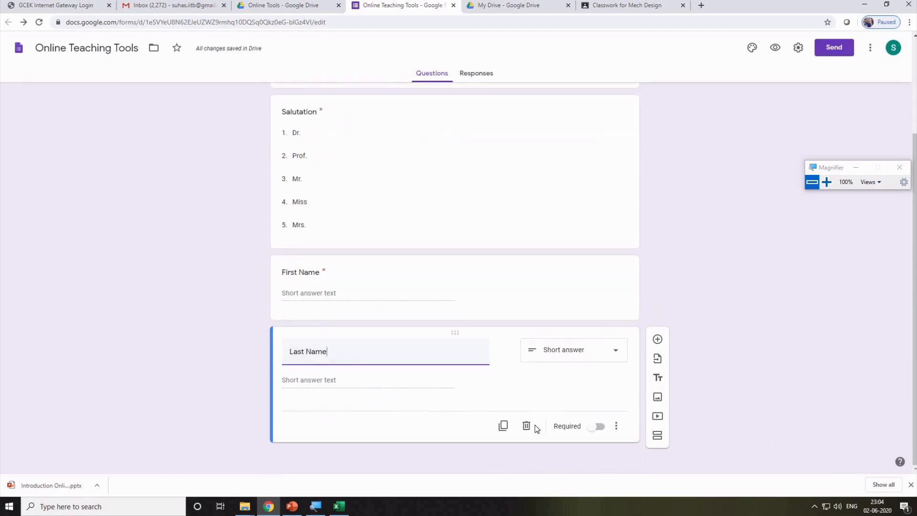
click(308, 382)
drag(342, 353, 289, 353)
Make the Last Name question required, then add a new question after First Name.
click(602, 430)
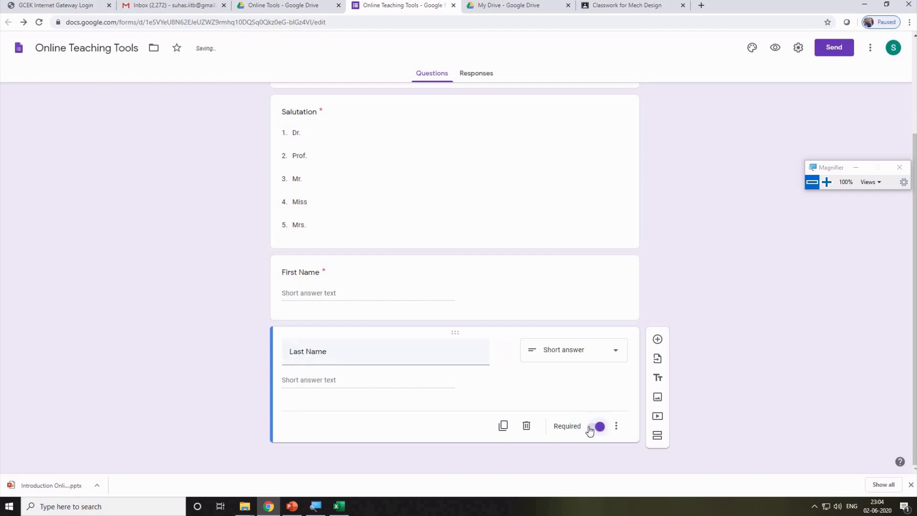
click(594, 427)
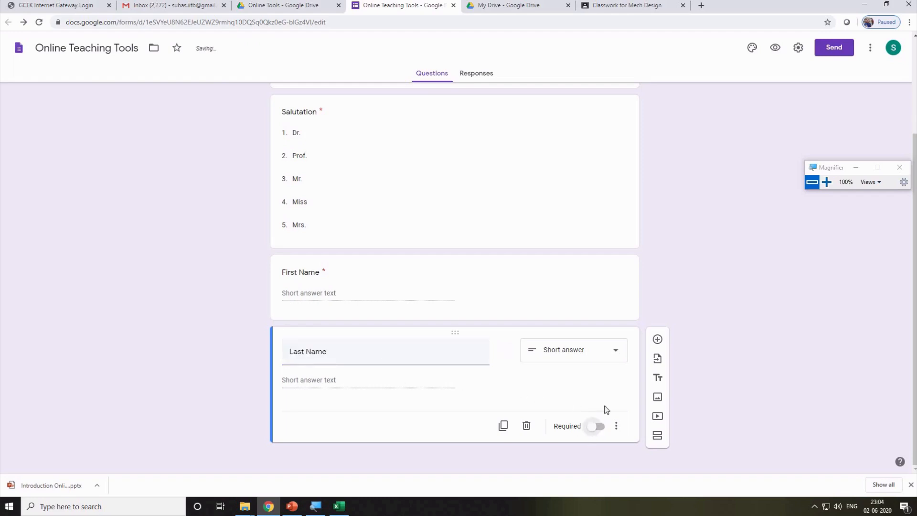
click(595, 212)
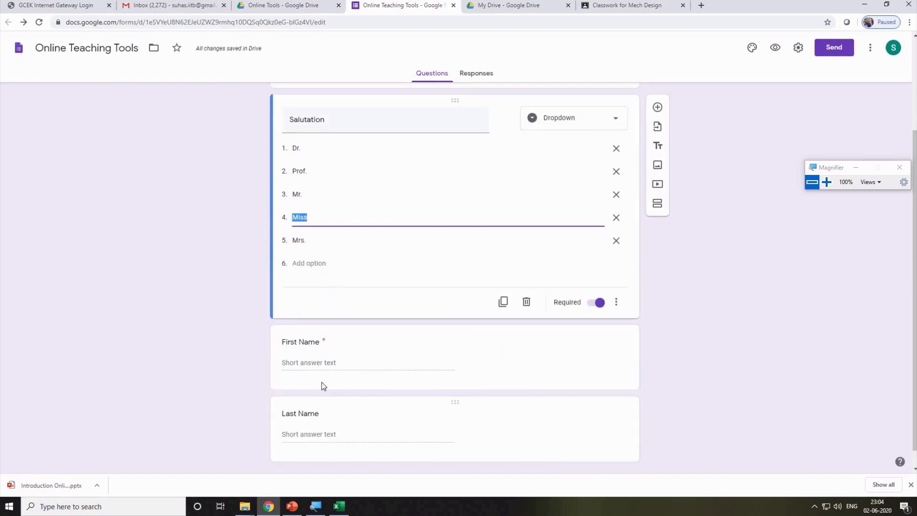
click(324, 340)
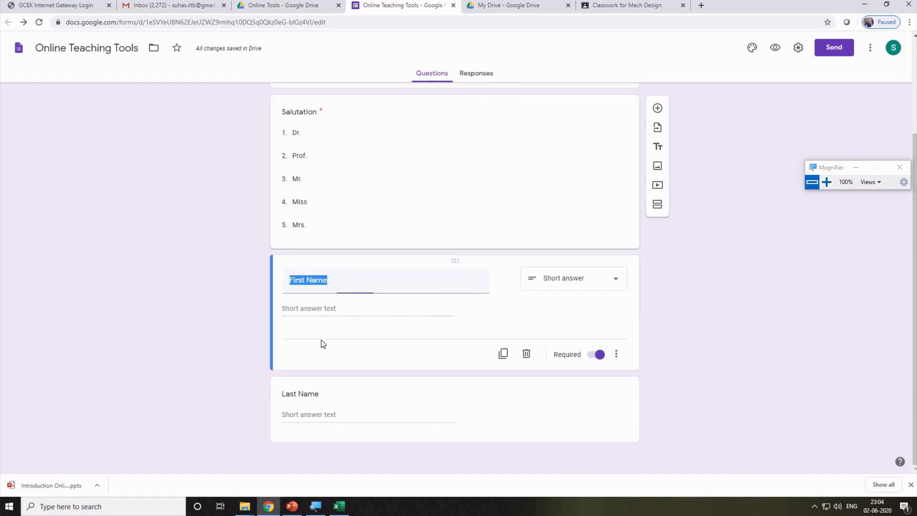
click(627, 180)
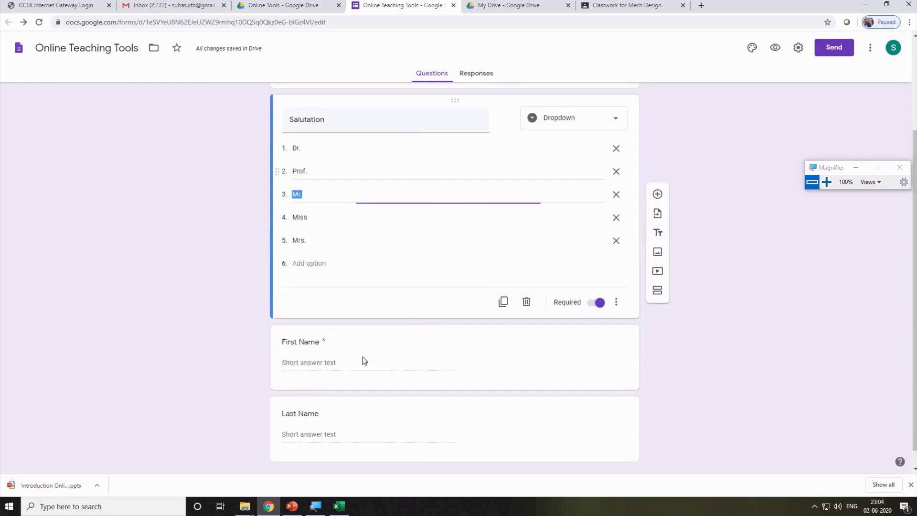
click(320, 418)
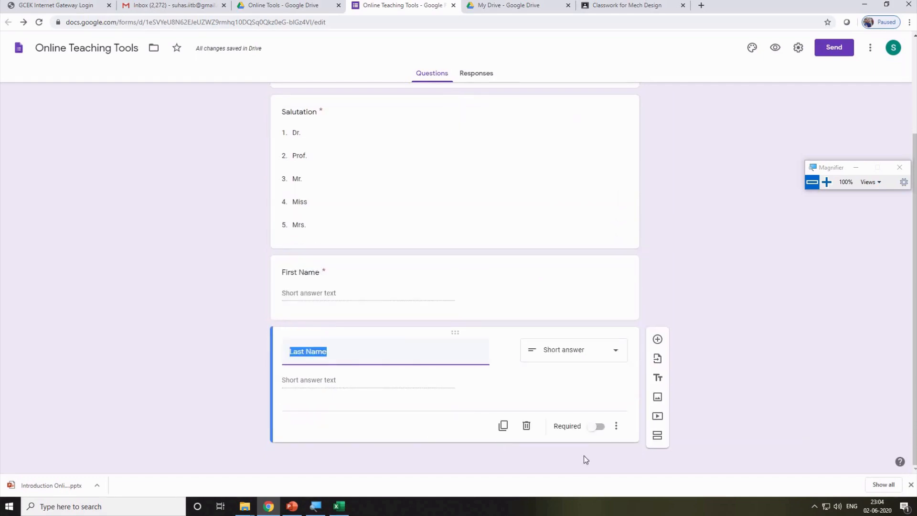
click(599, 430)
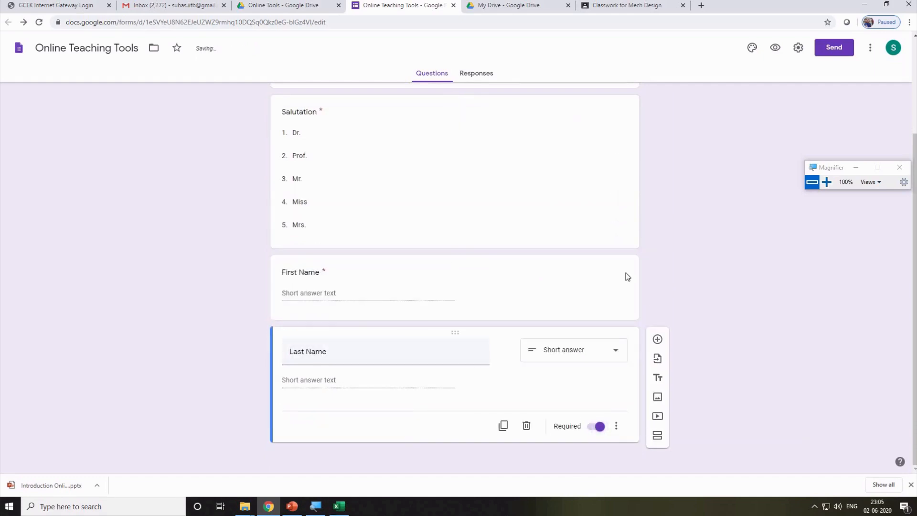
click(604, 293)
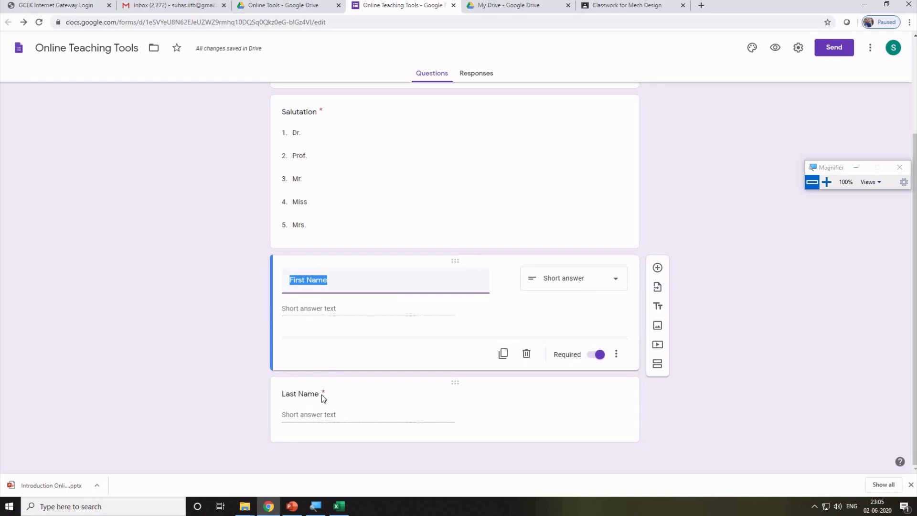
click(656, 267)
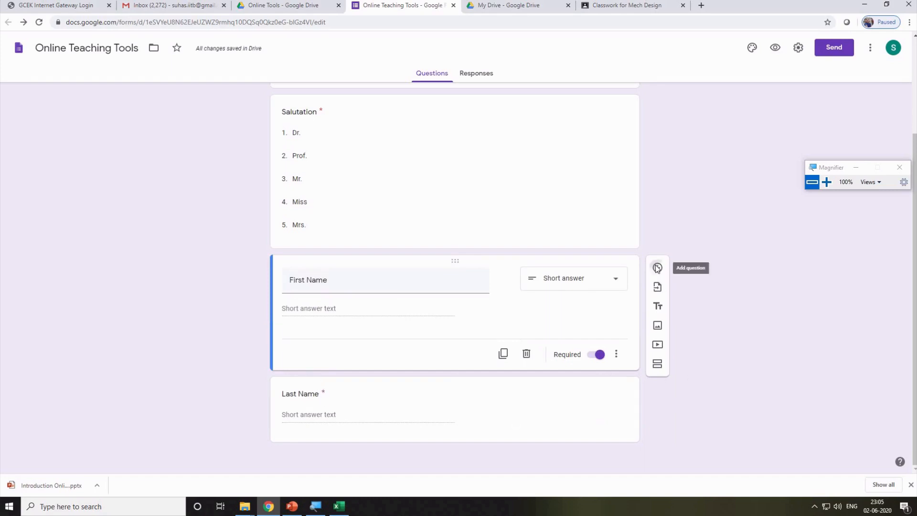
Title the new question 'Department' and make it multiple choice.
text(D)
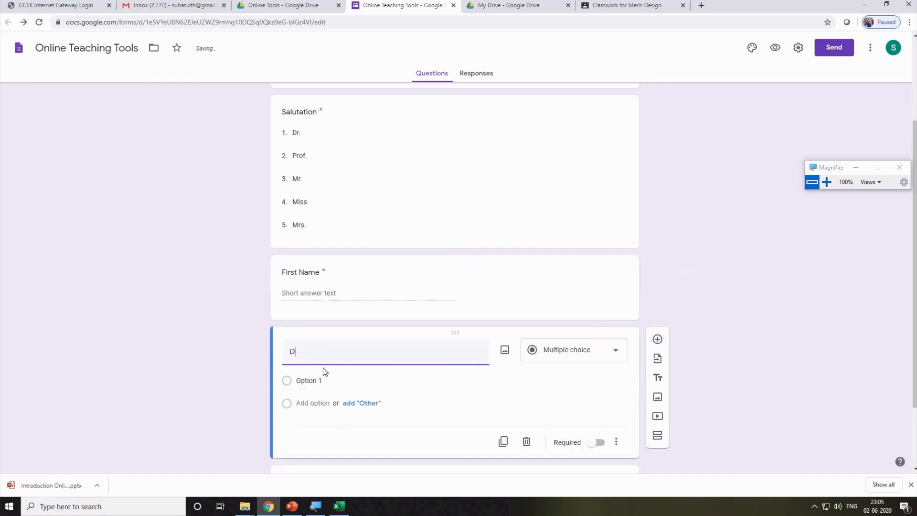
text(epartment)
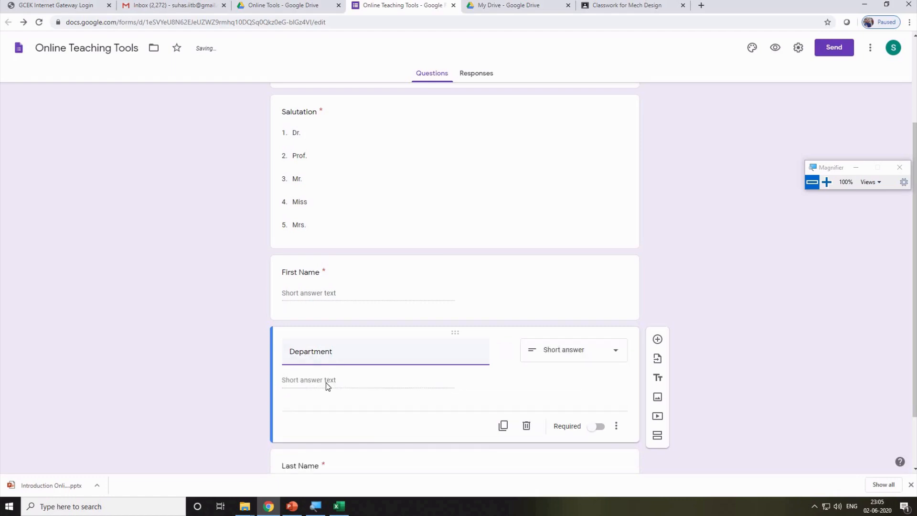
scroll(363, 384, down, 1)
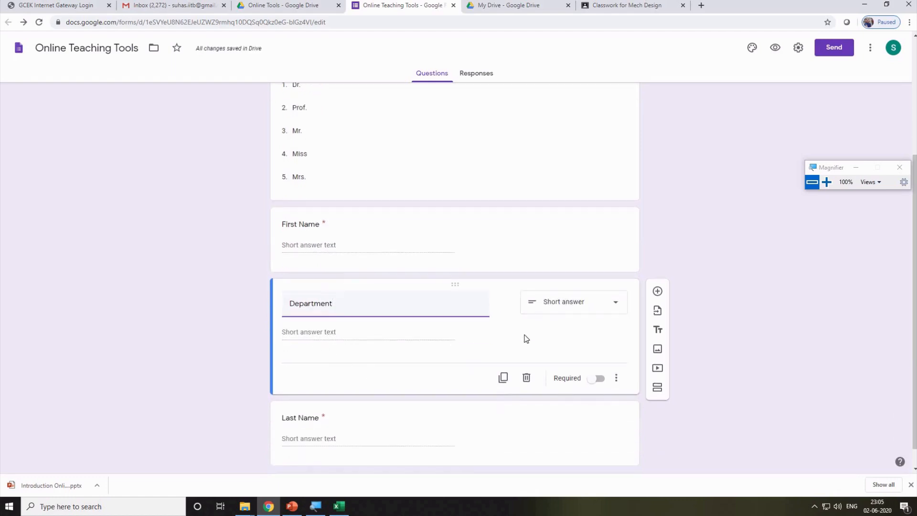
click(596, 308)
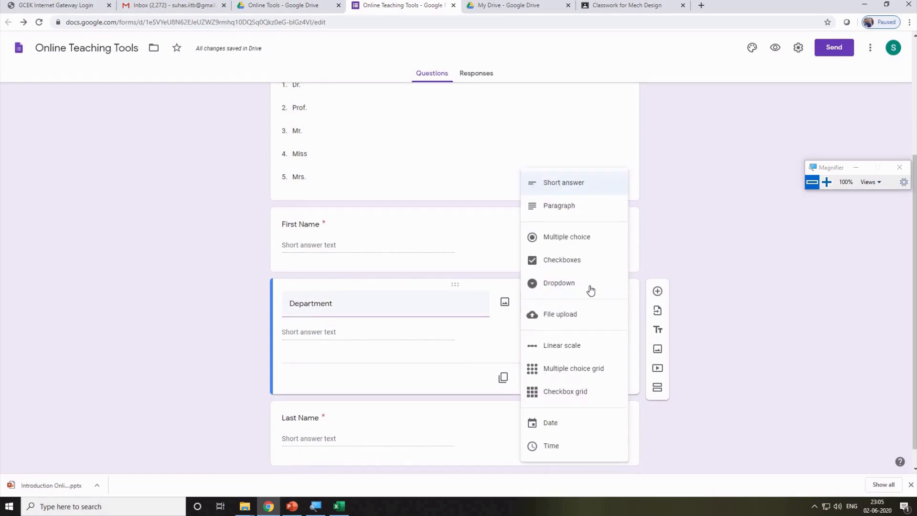
click(591, 249)
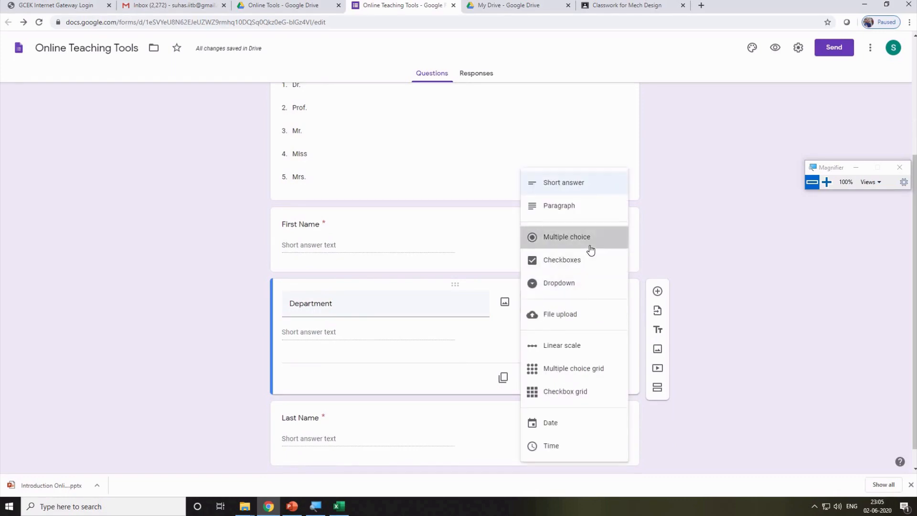
Enter the Department options Mech, Elec, Civil and Sci/Arts.
click(322, 337)
text(Mech)
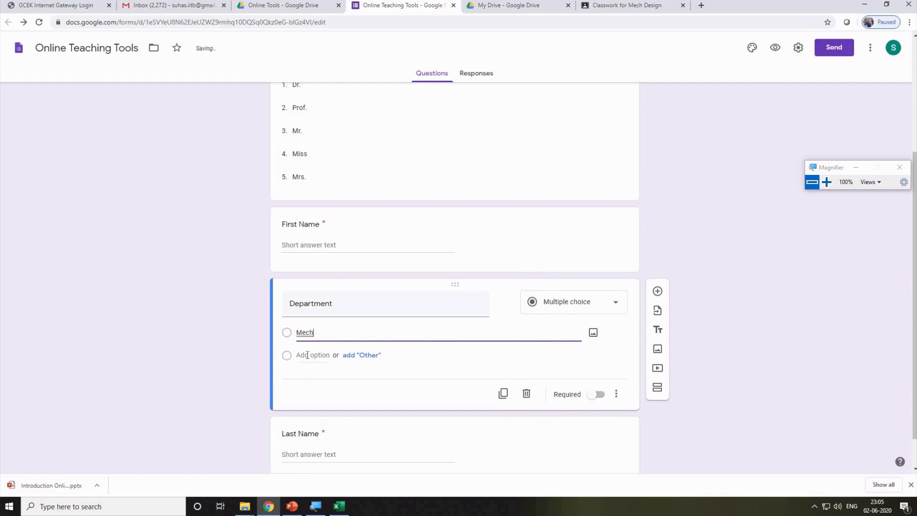
click(307, 354)
text(Elec)
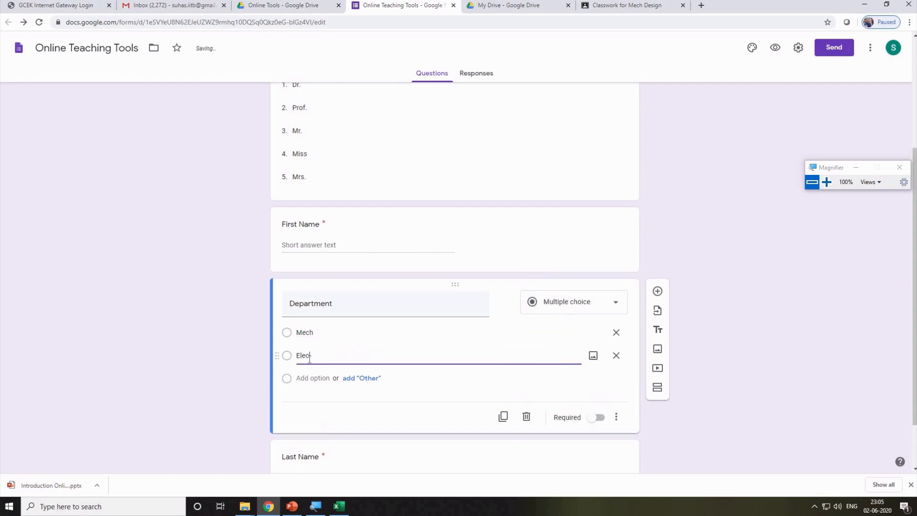
click(306, 379)
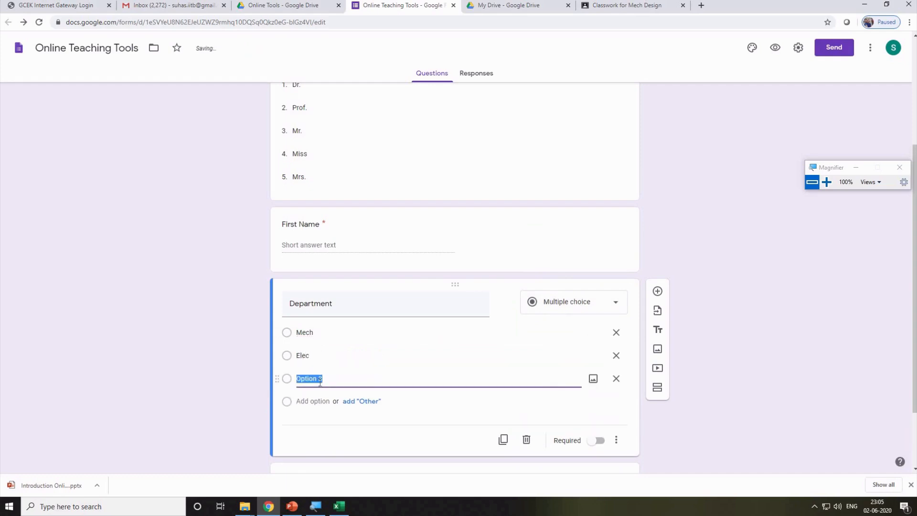
text(Civil)
click(305, 401)
text(Sc)
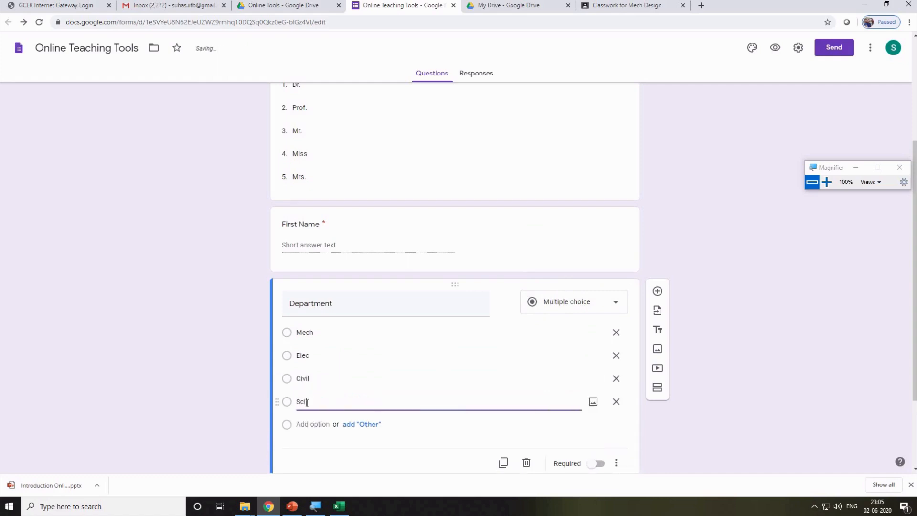
text(i/Arts)
scroll(323, 401, down, 2)
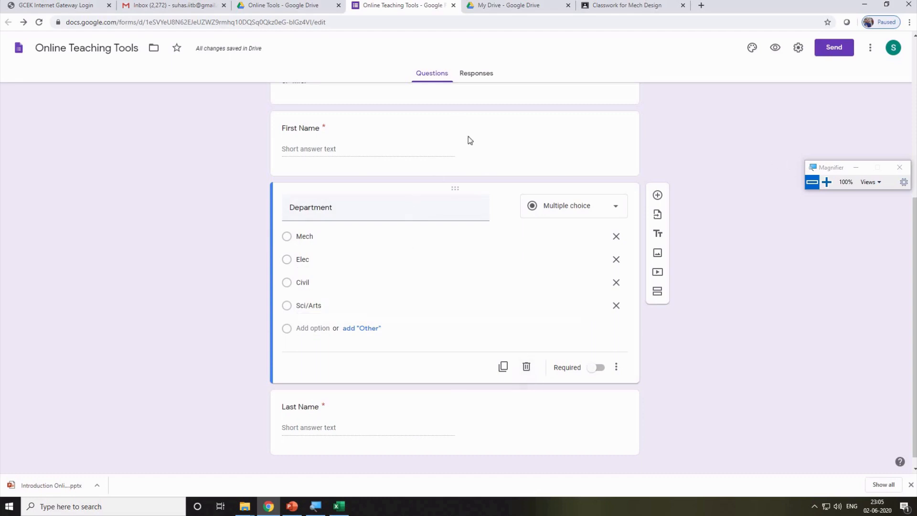
Drag the Last Name question above Department so it follows First Name.
click(303, 148)
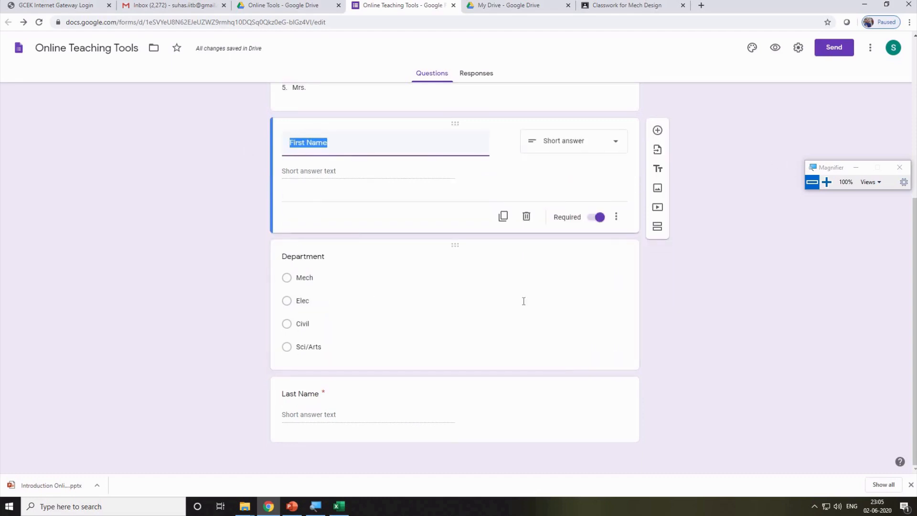
scroll(477, 306, up, 1)
click(457, 324)
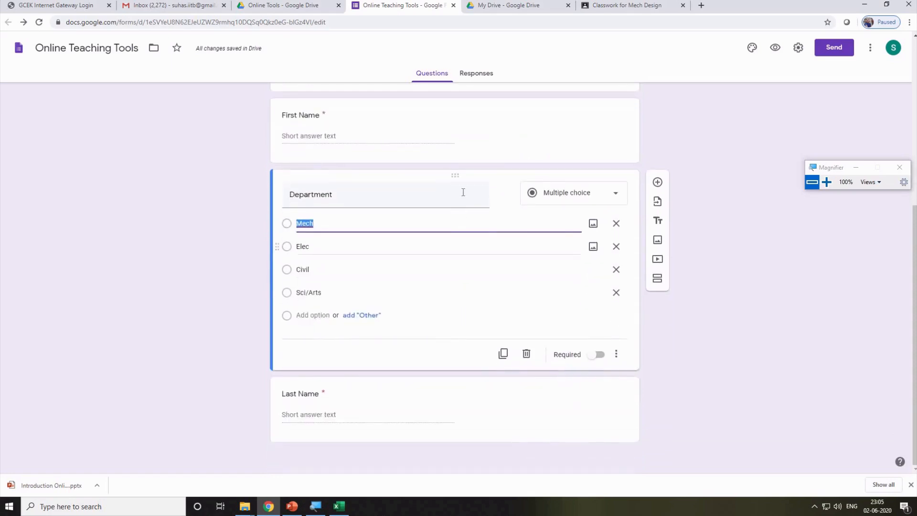
drag(455, 176, 447, 337)
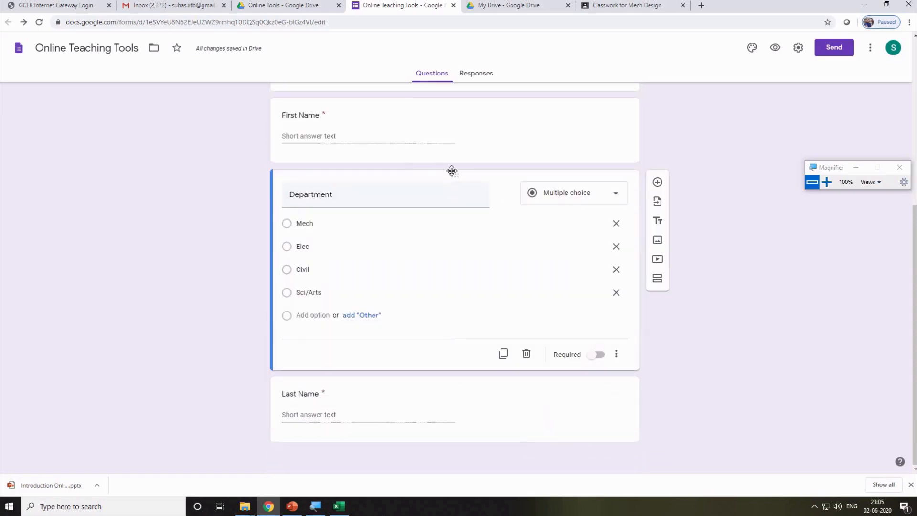
drag(452, 171, 423, 339)
drag(455, 382, 441, 178)
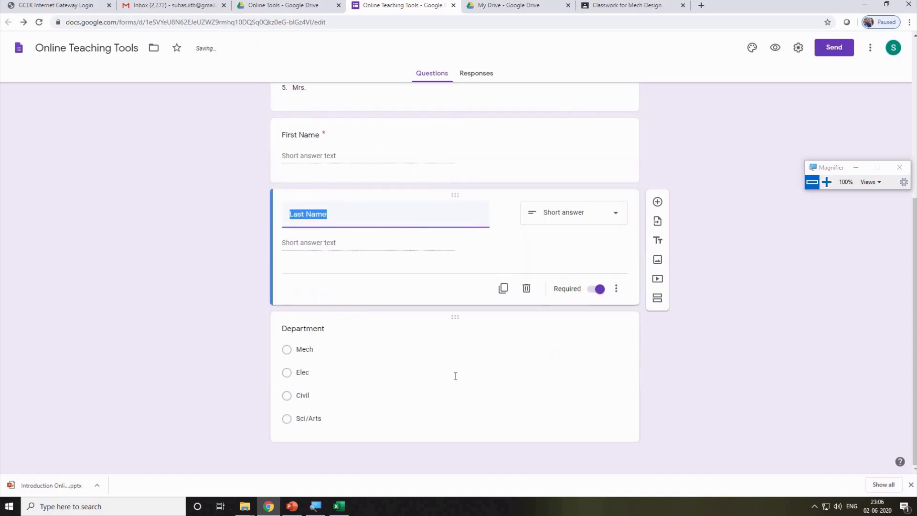
Make Department required and add a new question after it.
click(578, 382)
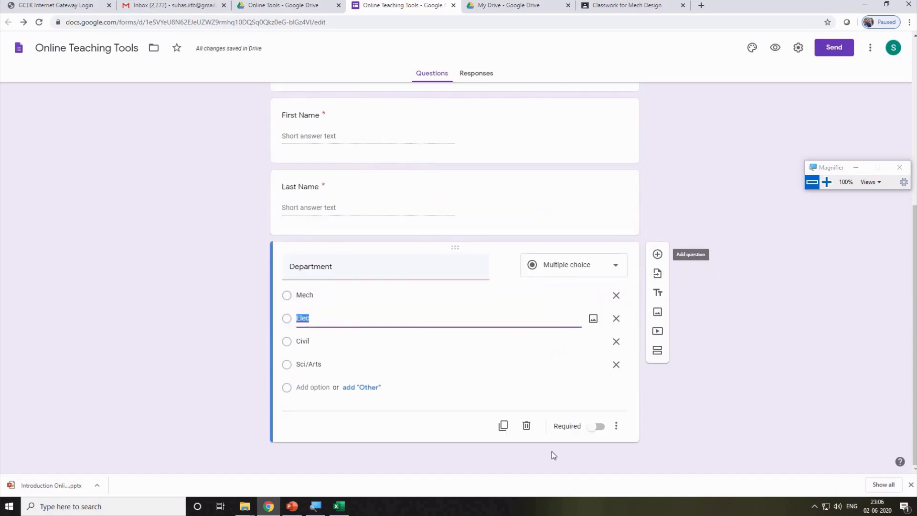
click(597, 426)
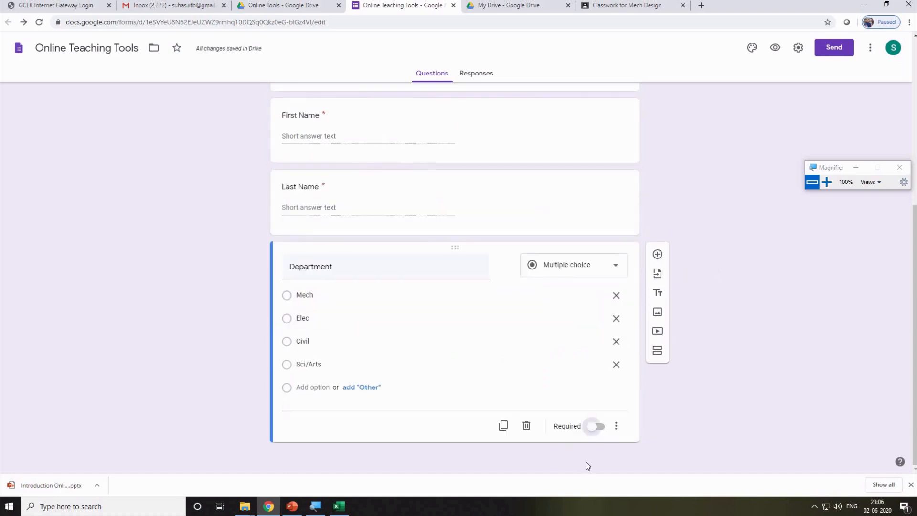
click(657, 254)
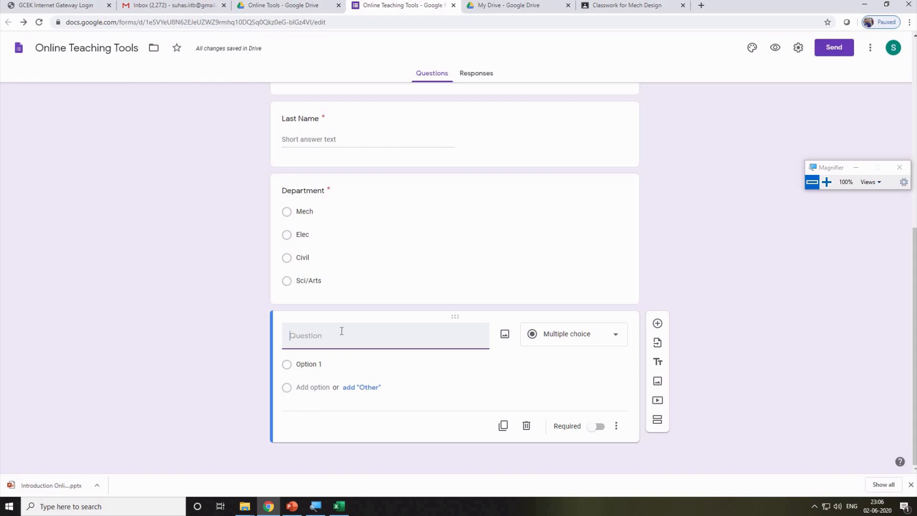
Title the new question 'Upload your file' and make it a file upload question.
text(Upload your file)
click(573, 332)
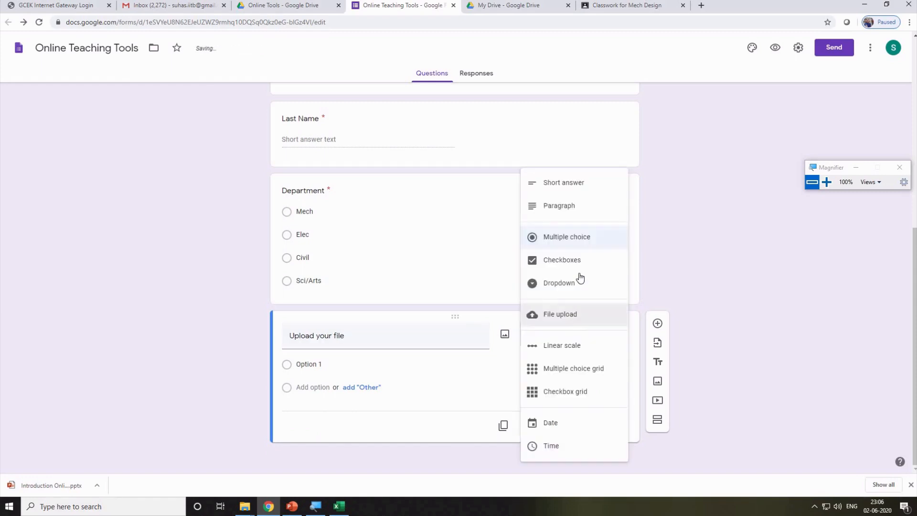
click(559, 314)
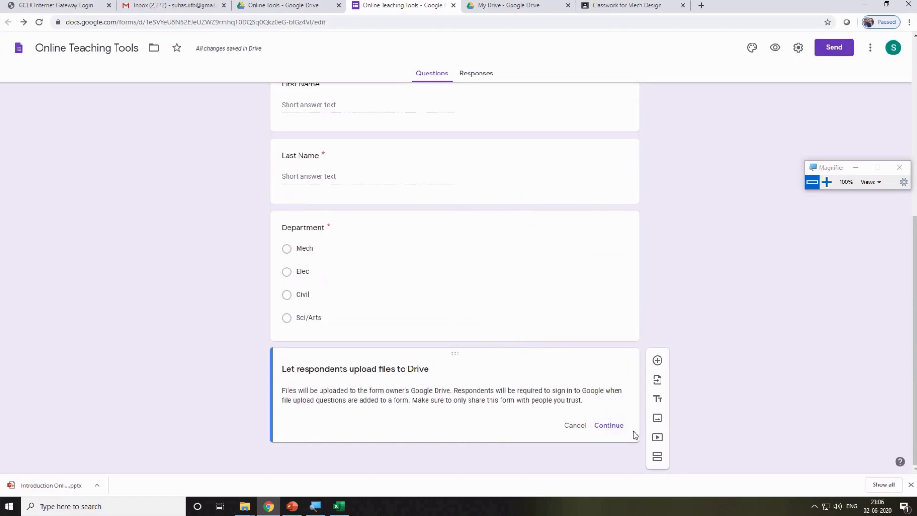
click(609, 424)
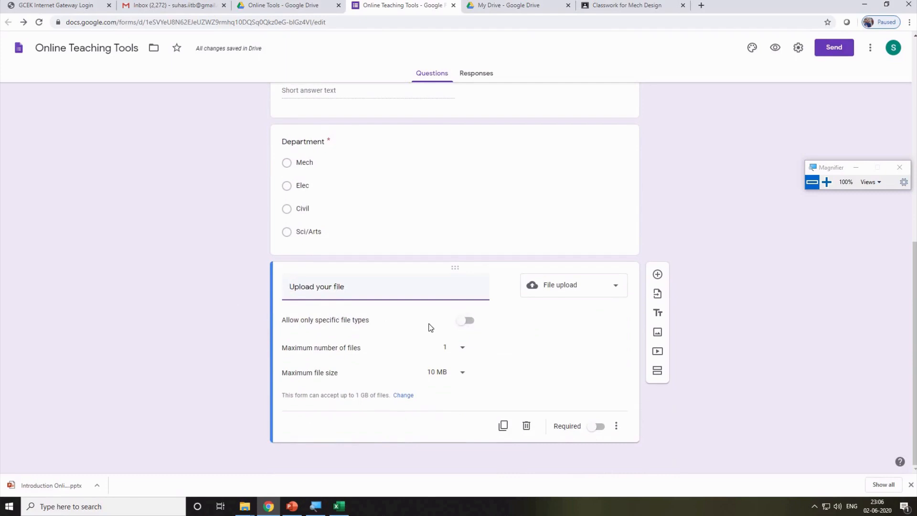
Allow only Document, Spreadsheet, PDF, Presentation, Drawing and Image files.
click(468, 321)
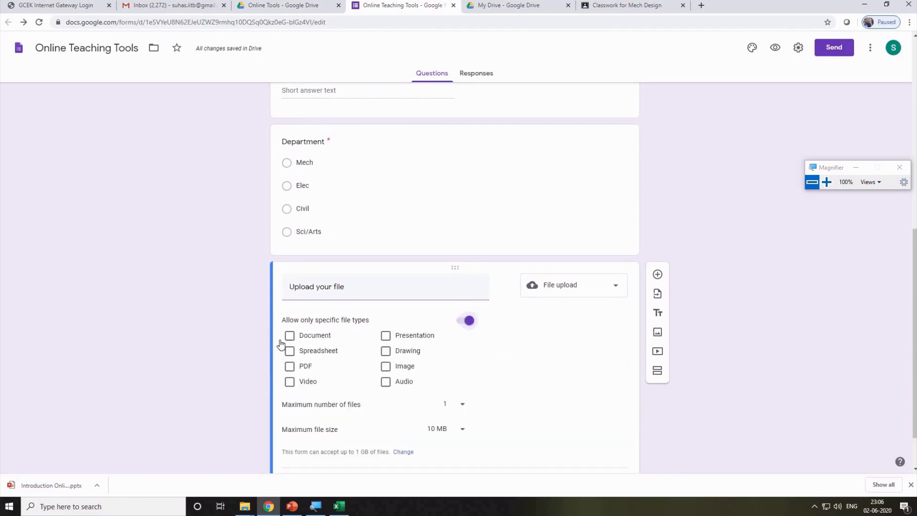
click(290, 367)
click(290, 367)
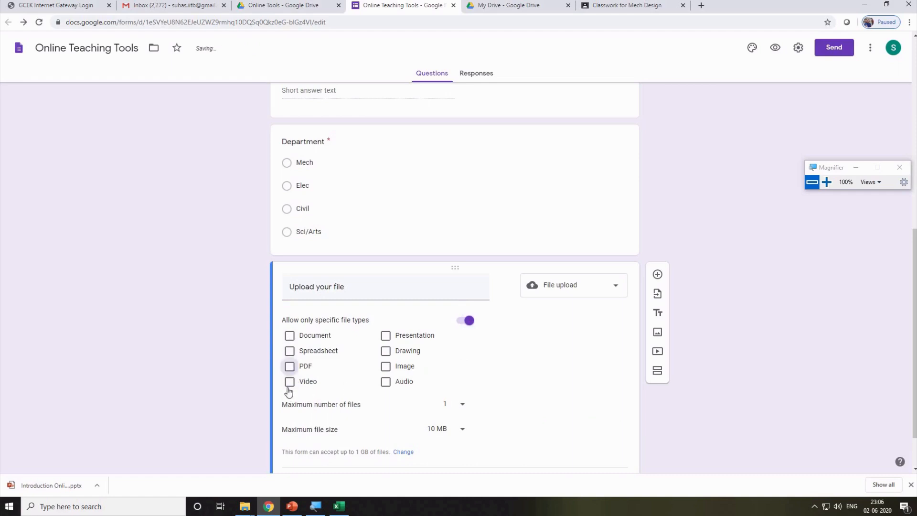
click(385, 367)
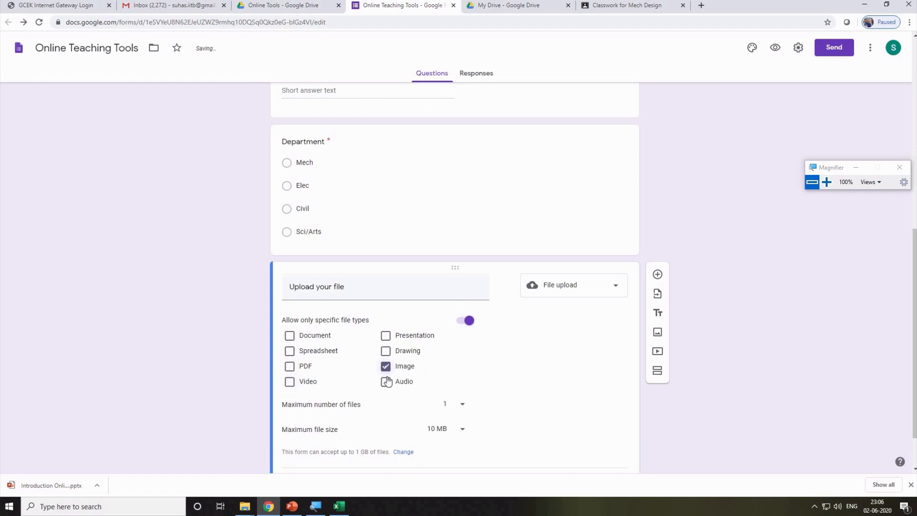
click(290, 366)
click(290, 351)
click(290, 336)
click(401, 337)
click(385, 350)
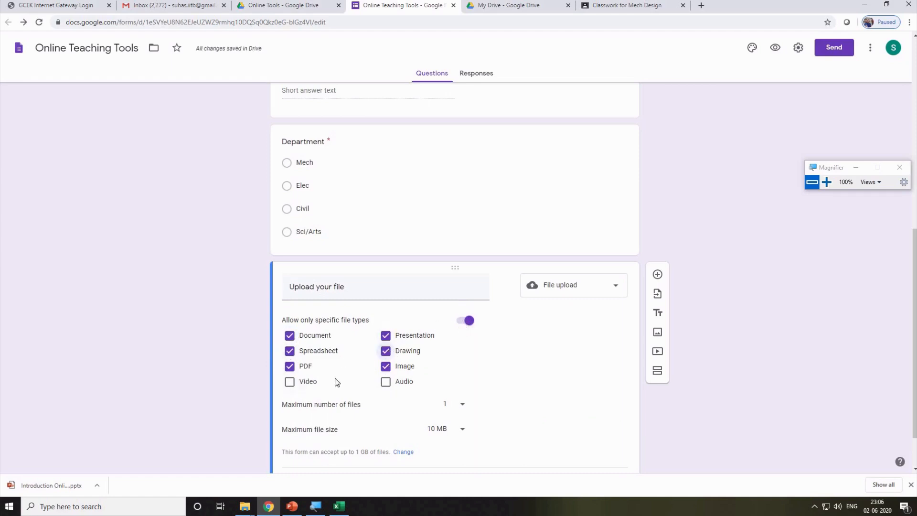
Keep the maximum file size at 10 MB and mark the question required.
scroll(539, 353, down, 2)
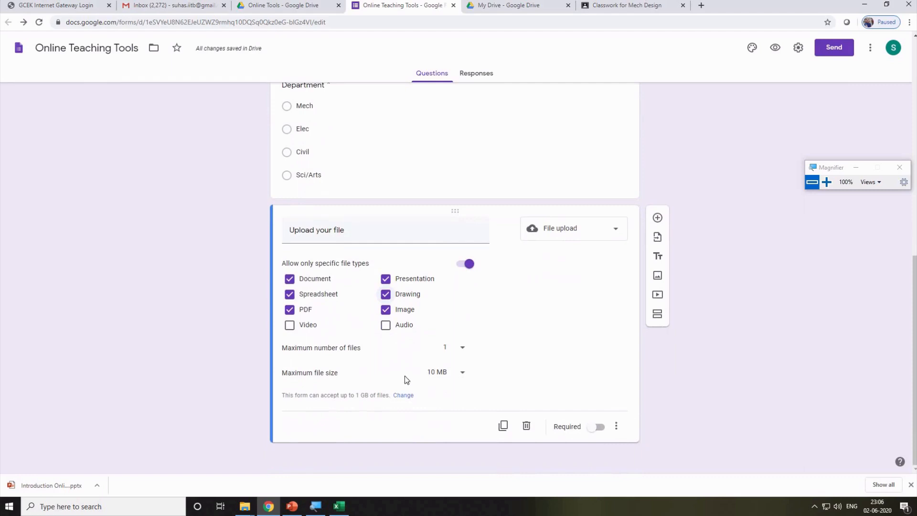
click(463, 376)
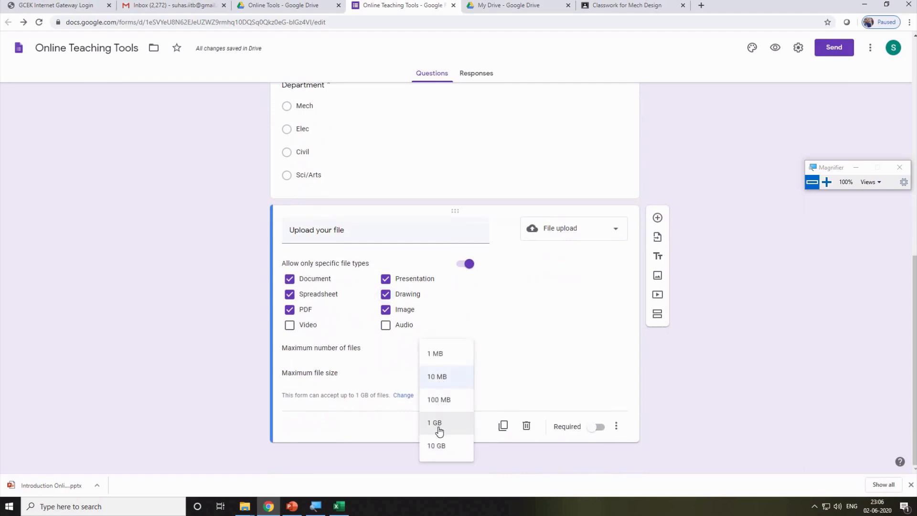
click(440, 377)
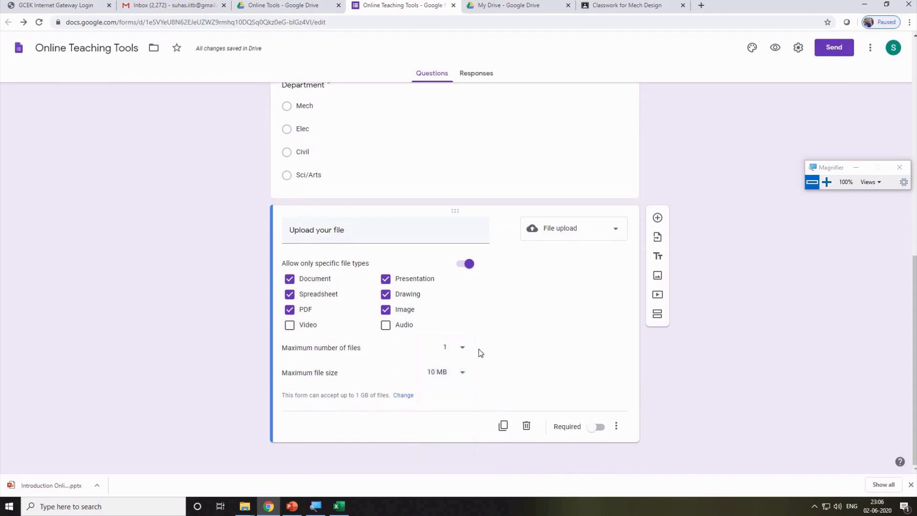
click(450, 377)
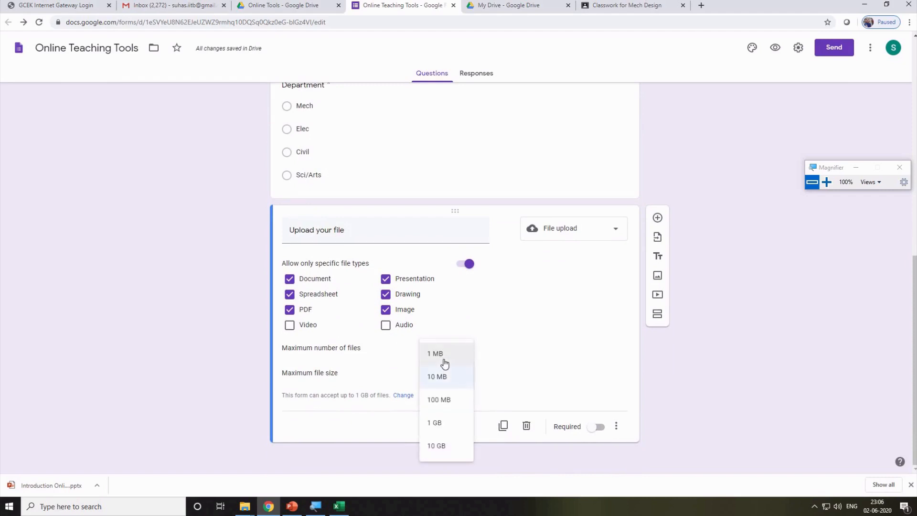
click(579, 383)
click(598, 429)
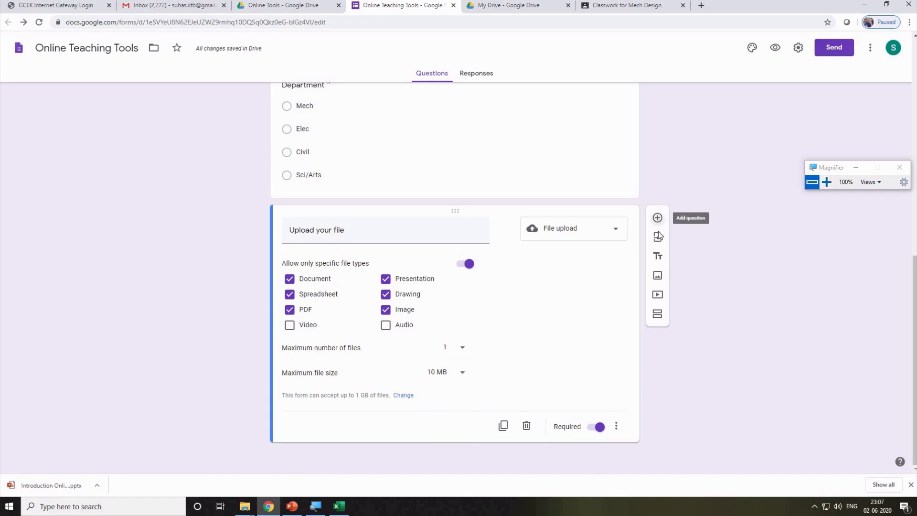
Add a Linear scale question titled 'Rate the program' below the upload question.
click(658, 218)
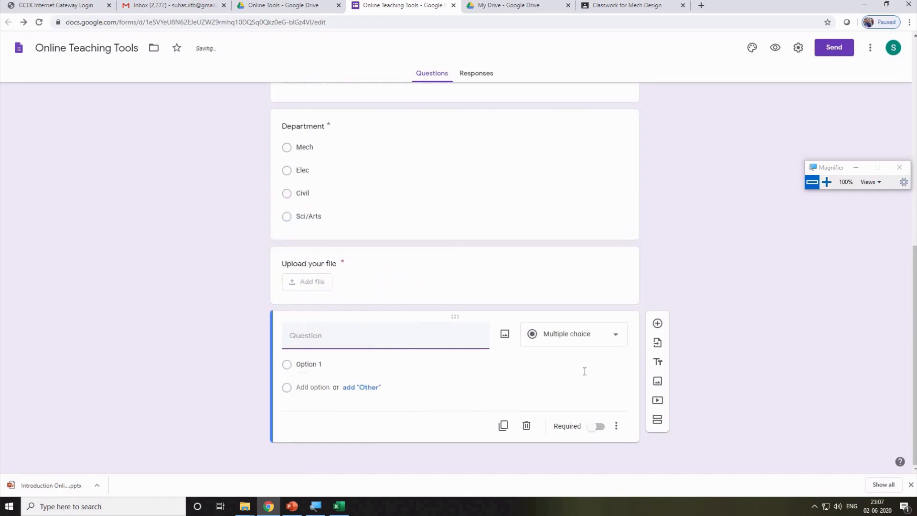
click(608, 334)
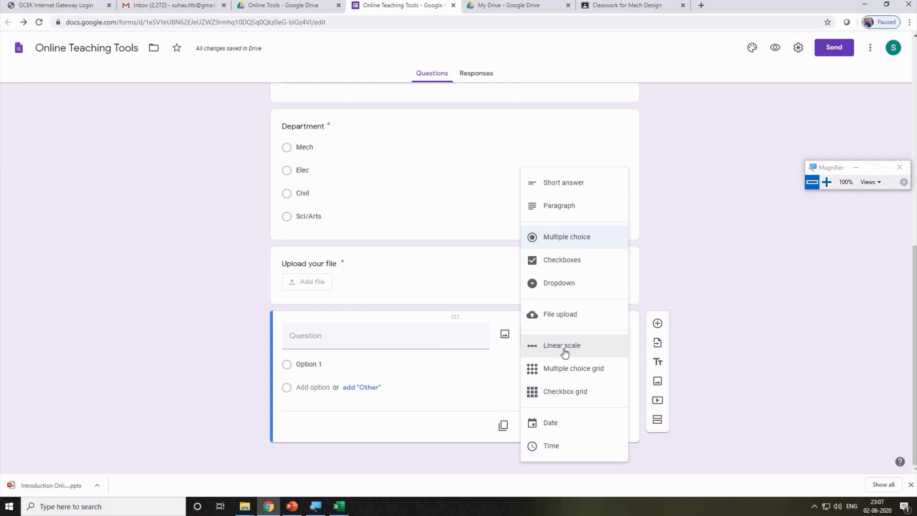
click(333, 341)
text(R)
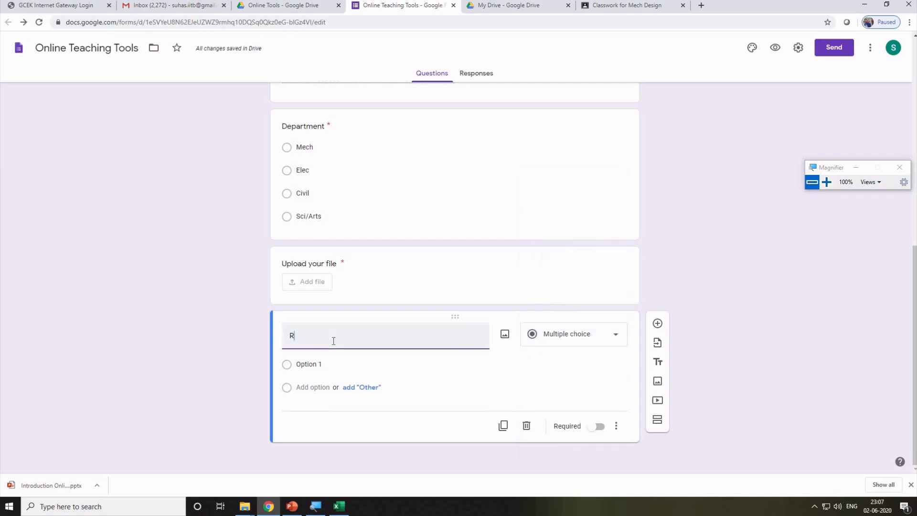
text(ate th)
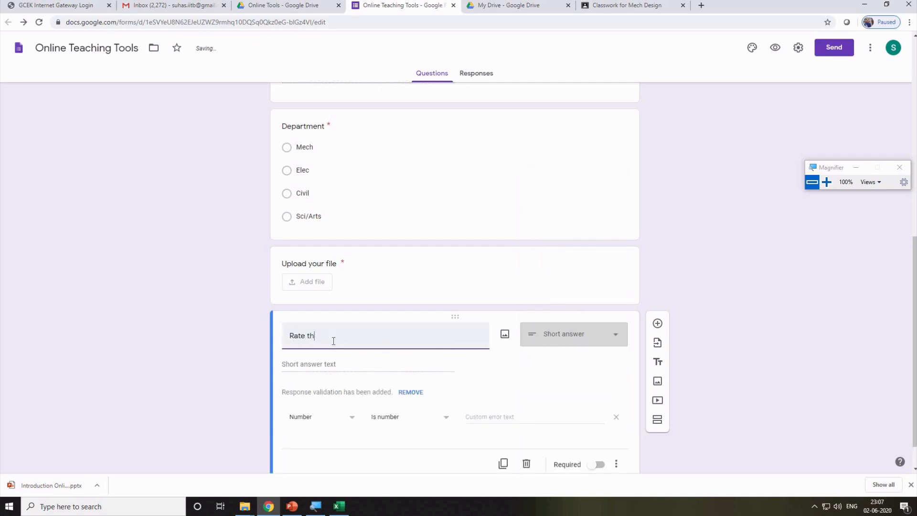
text(e program)
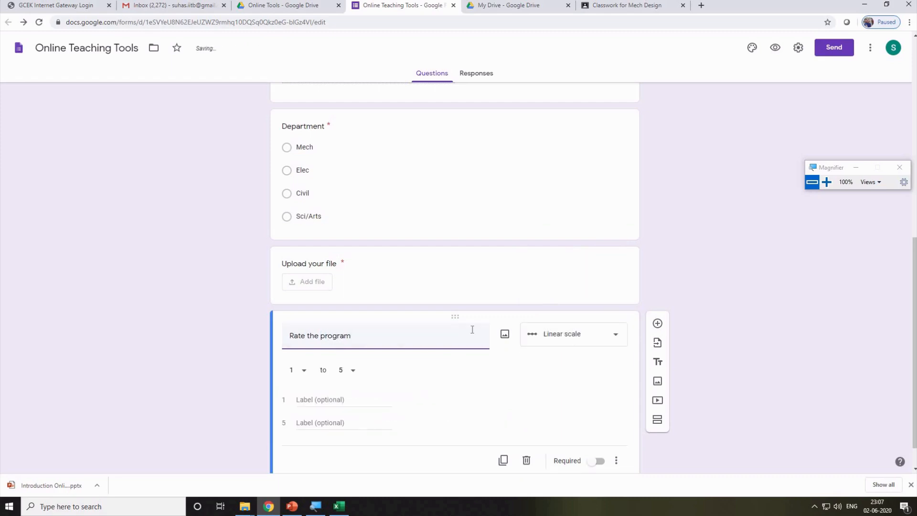
scroll(334, 375, down, 1)
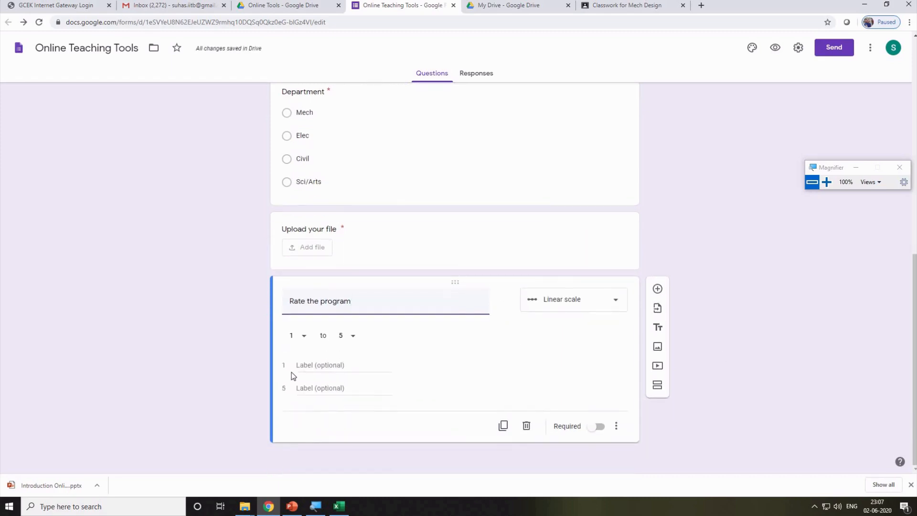
Label the scale Poor at 1 and Excellent at 5, and make it required.
click(316, 366)
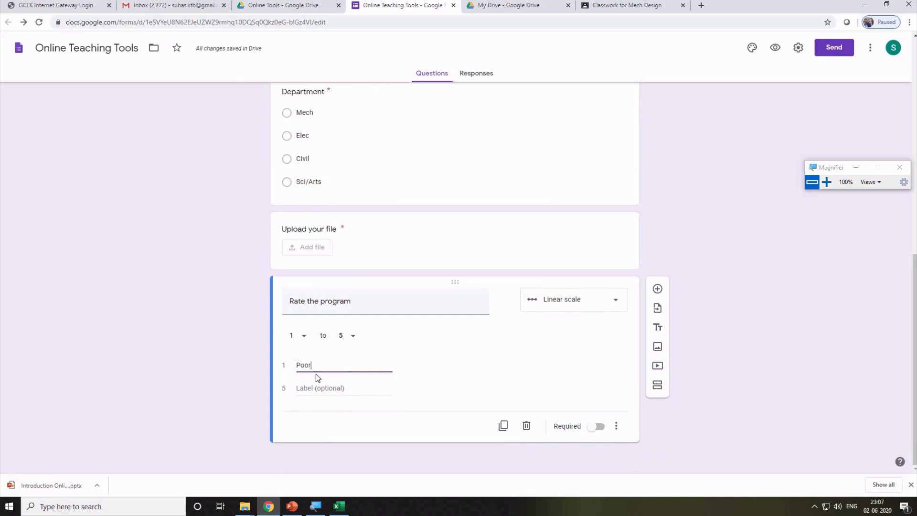
click(321, 389)
text(E)
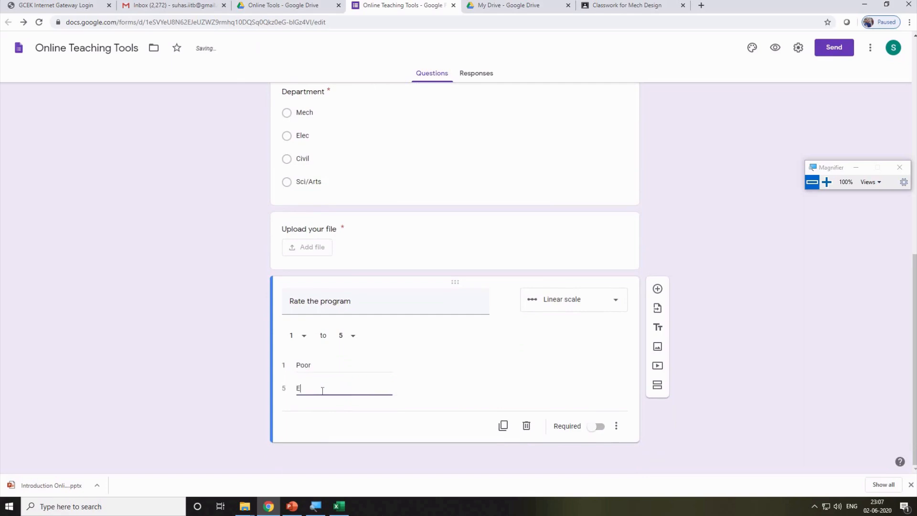
text(xcellent)
click(469, 365)
click(597, 428)
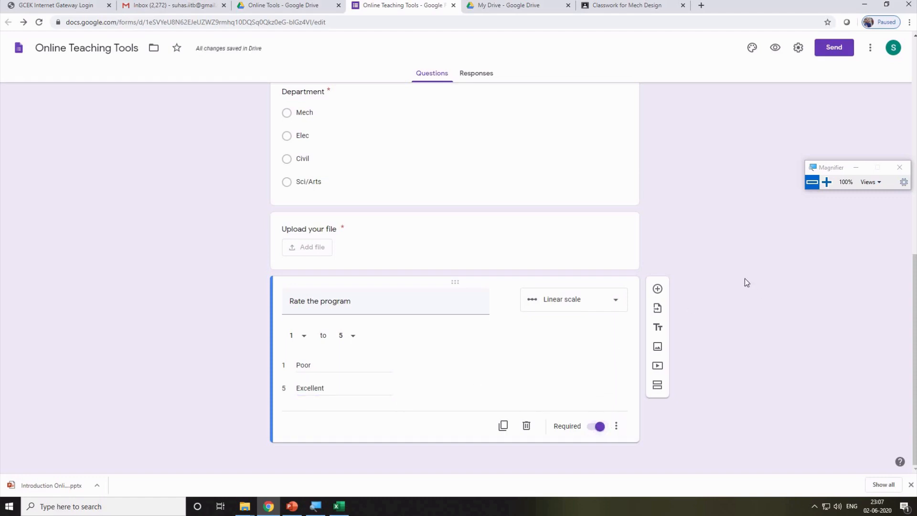
scroll(744, 278, up, 10)
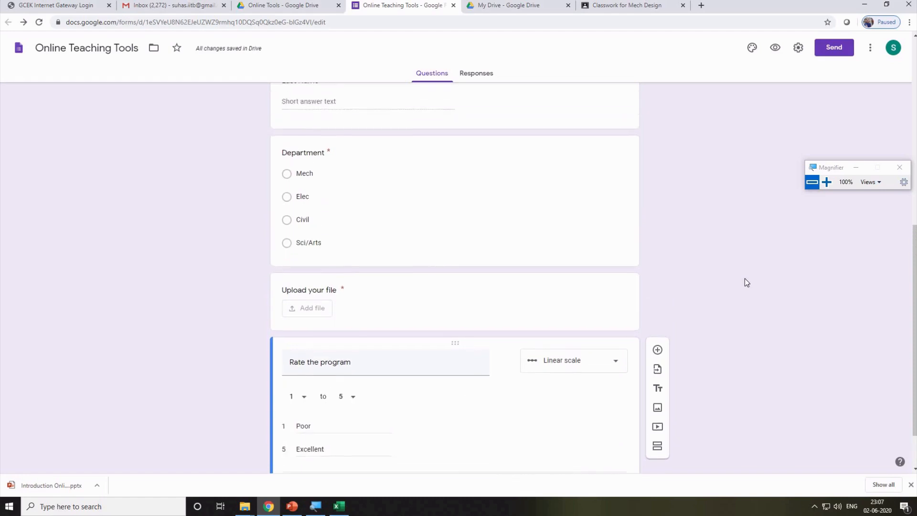
Preview the live form, compare it with the editor, and glance at the Responses tab.
click(776, 48)
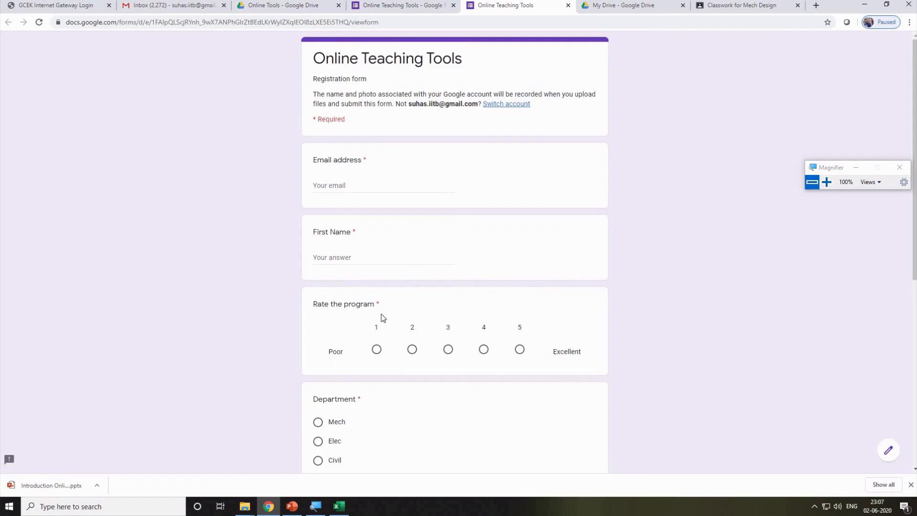
scroll(401, 265, down, 6)
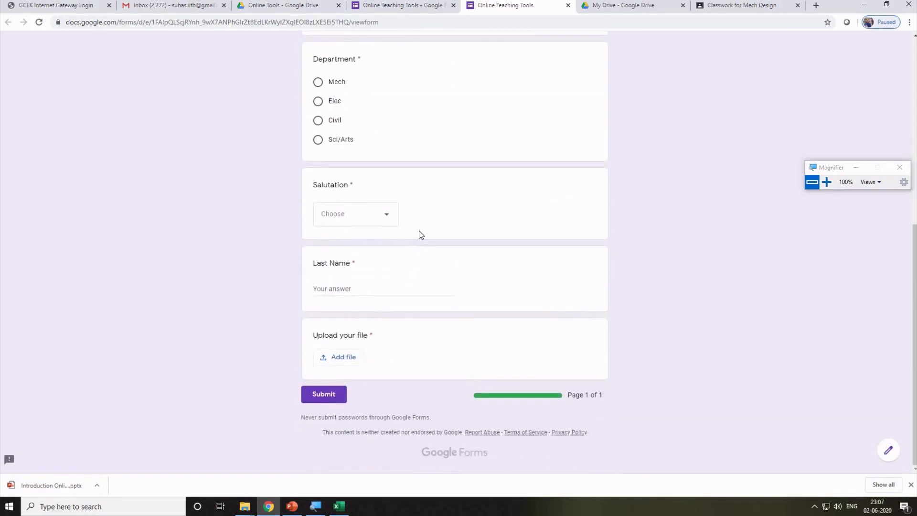
scroll(420, 233, up, 4)
scroll(419, 230, up, 3)
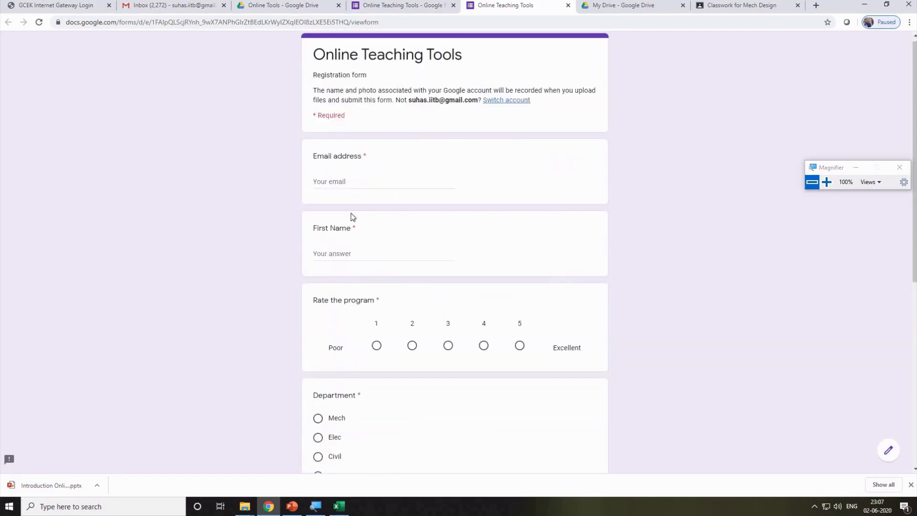
scroll(354, 287, down, 6)
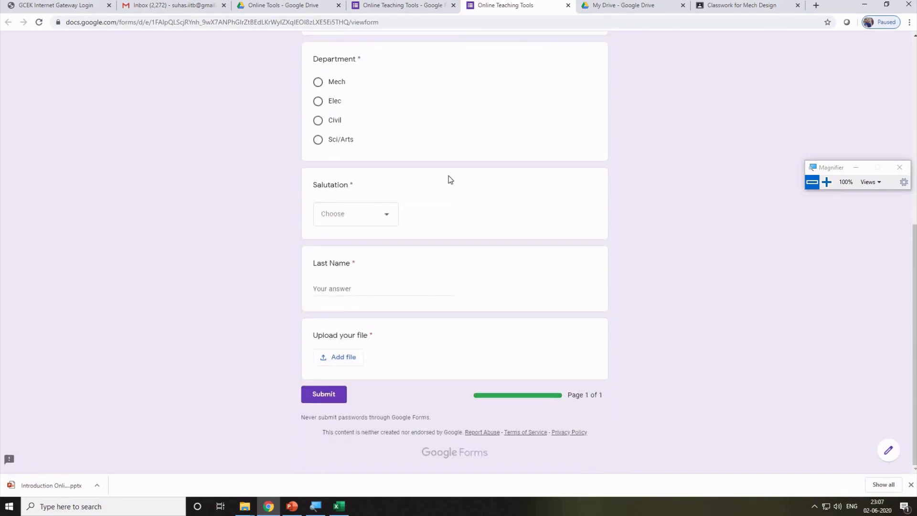
click(400, 6)
scroll(371, 368, down, 9)
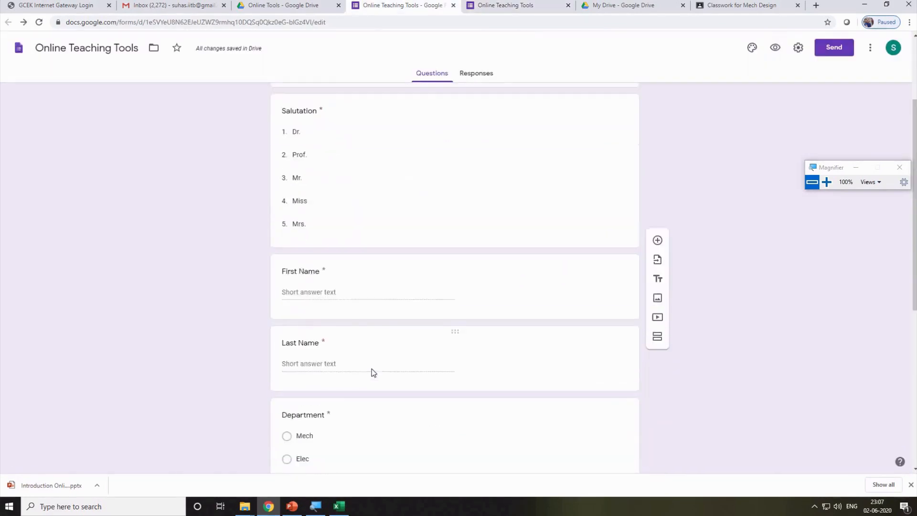
scroll(415, 334, up, 5)
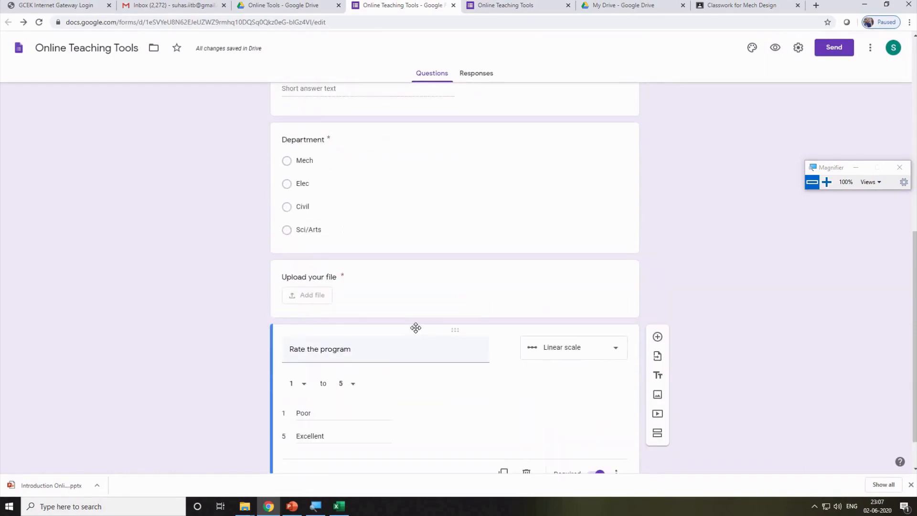
scroll(416, 328, down, 5)
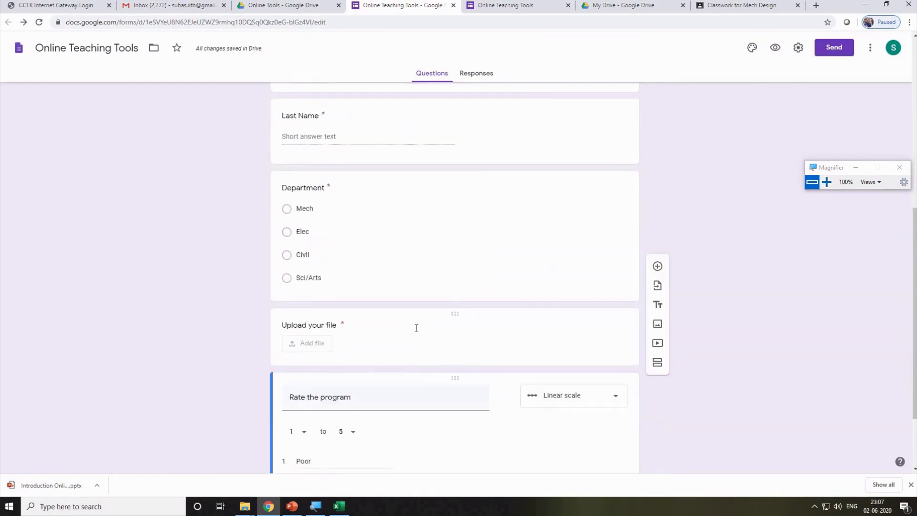
scroll(565, 110, up, 4)
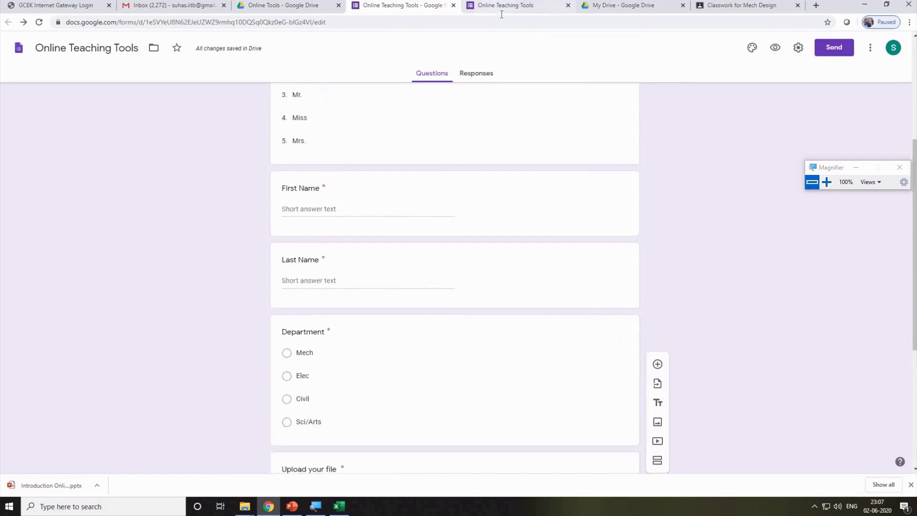
click(503, 11)
click(568, 6)
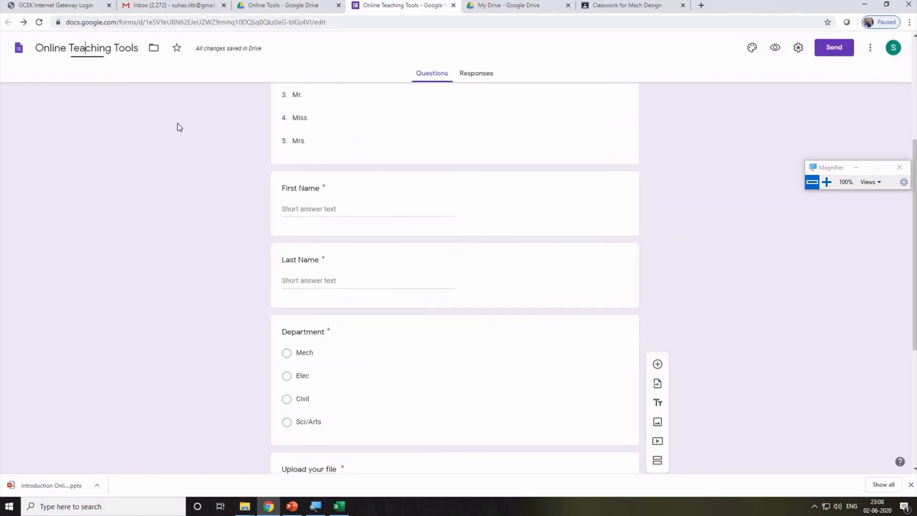
click(477, 77)
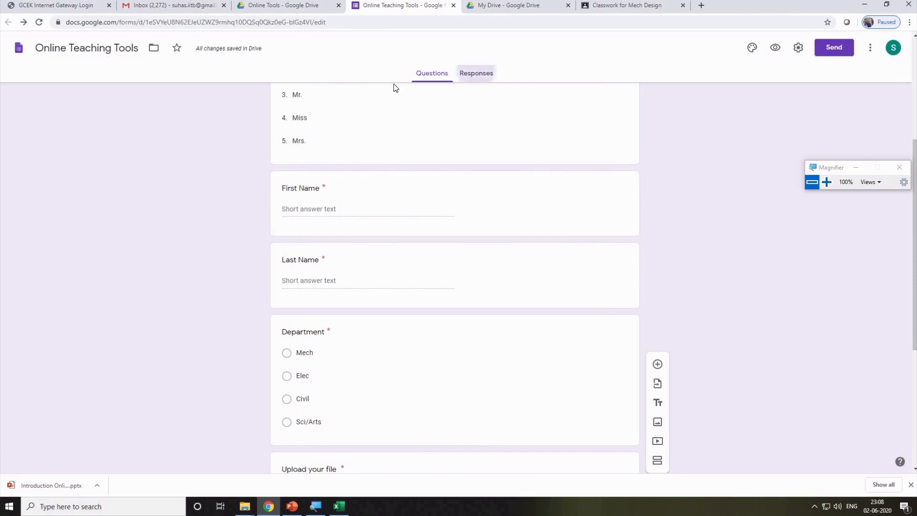
click(431, 73)
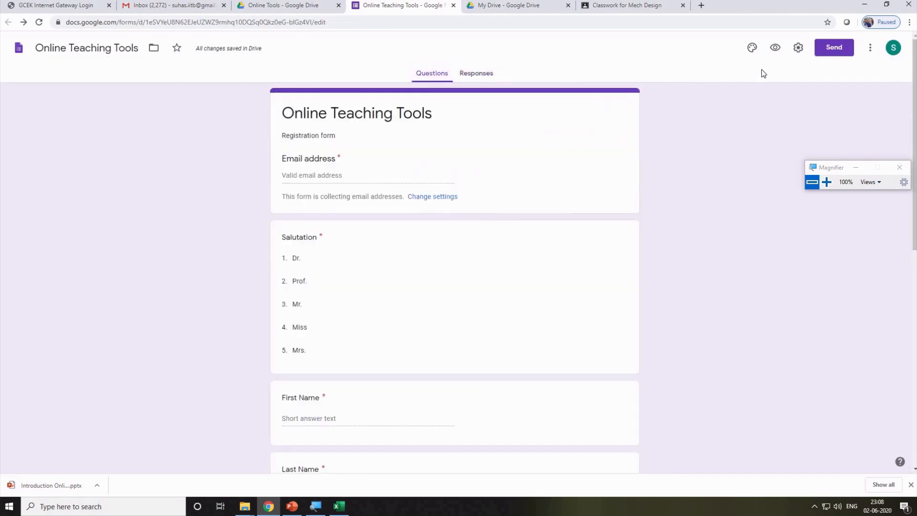
Open the live form again, enter an email address, choose Mech and rate the program 5.
click(775, 47)
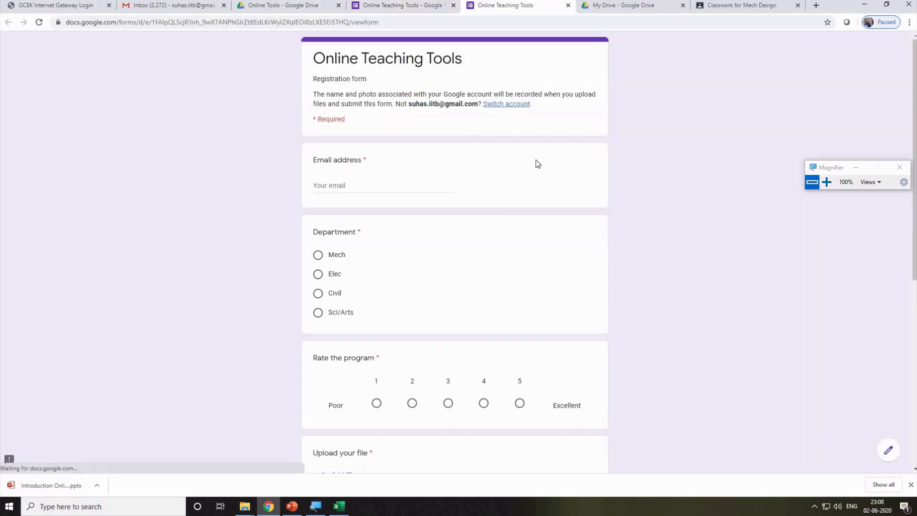
scroll(481, 215, down, 7)
scroll(363, 206, up, 6)
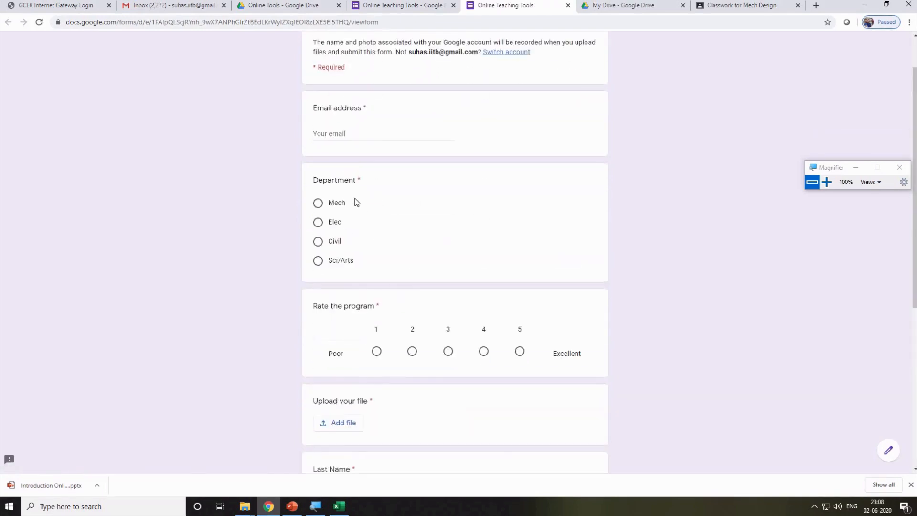
click(361, 134)
scroll(361, 136, up, 1)
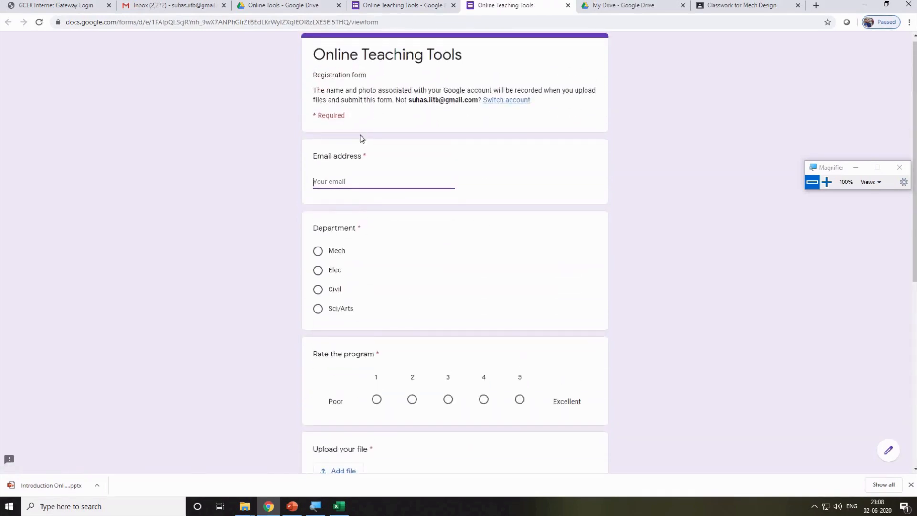
click(317, 253)
scroll(269, 152, down, 5)
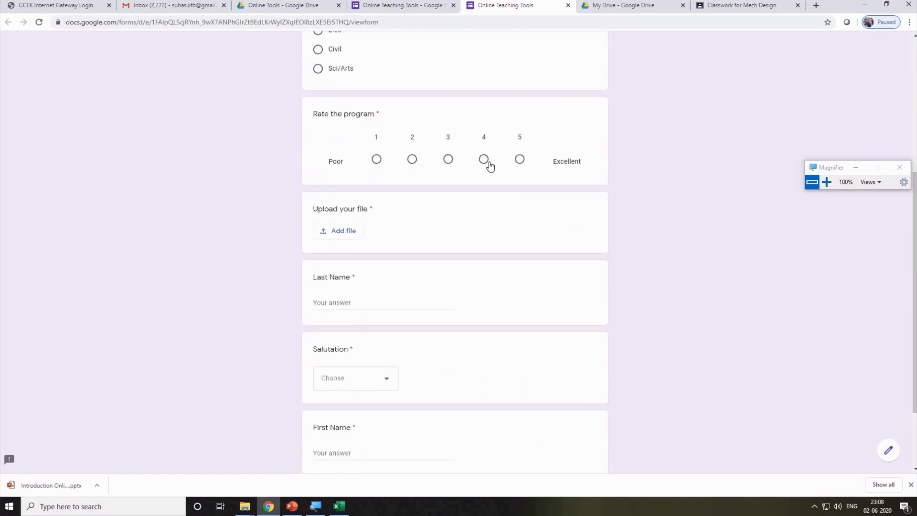
click(520, 161)
Attach Chap1.pdf from File Explorer to the upload question and upload it.
click(343, 231)
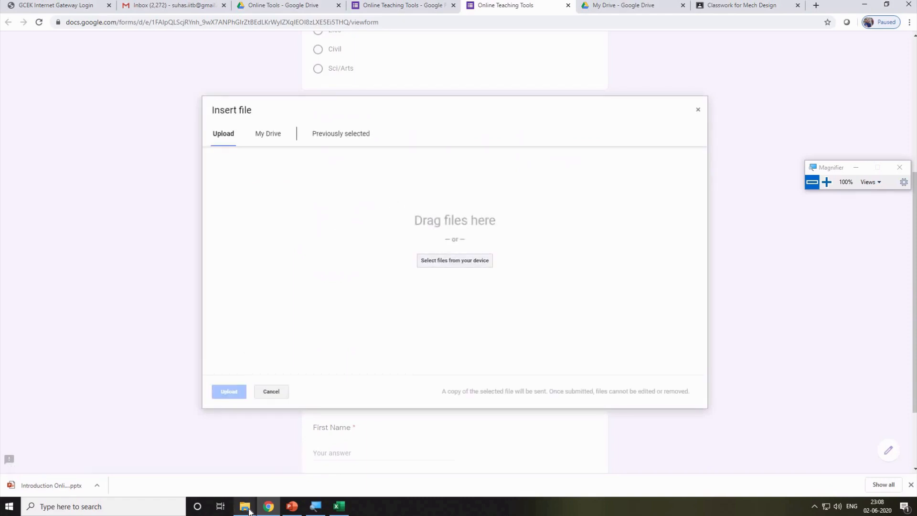
mouse_move(245, 506)
mouse_move(289, 454)
click(321, 437)
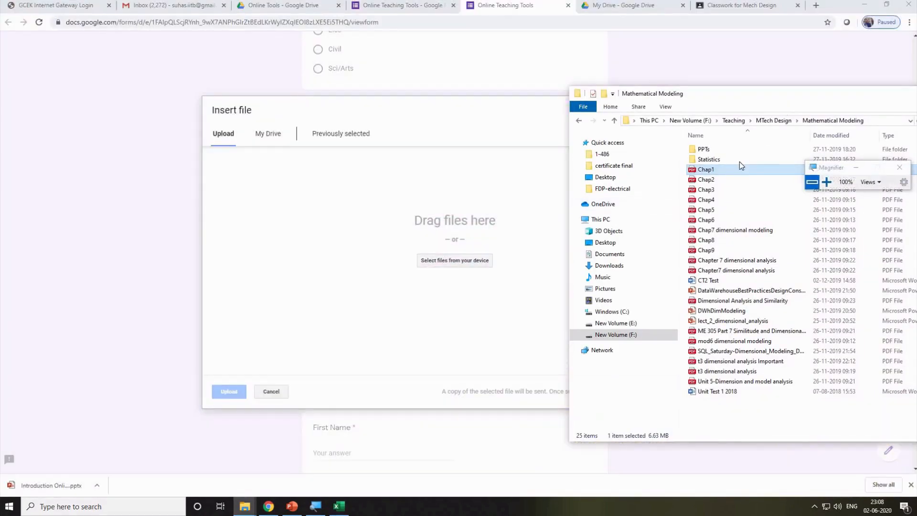
drag(739, 167, 420, 225)
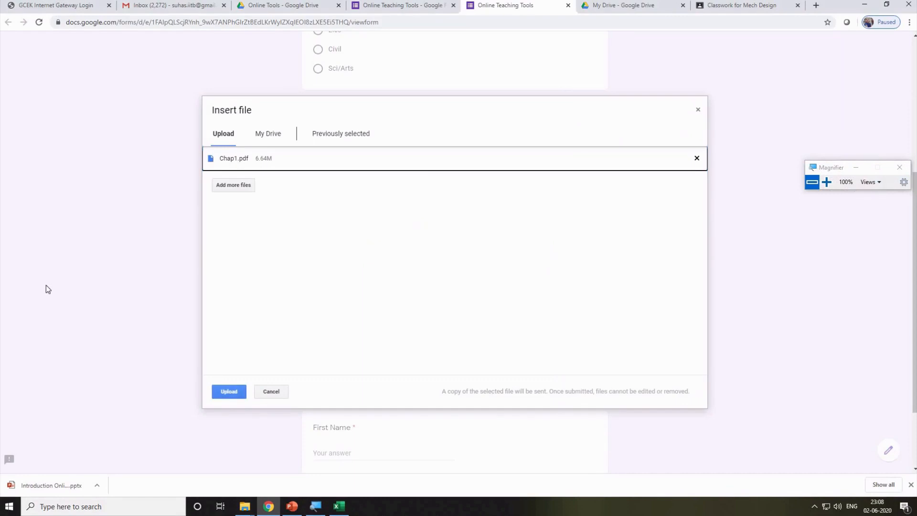
click(229, 391)
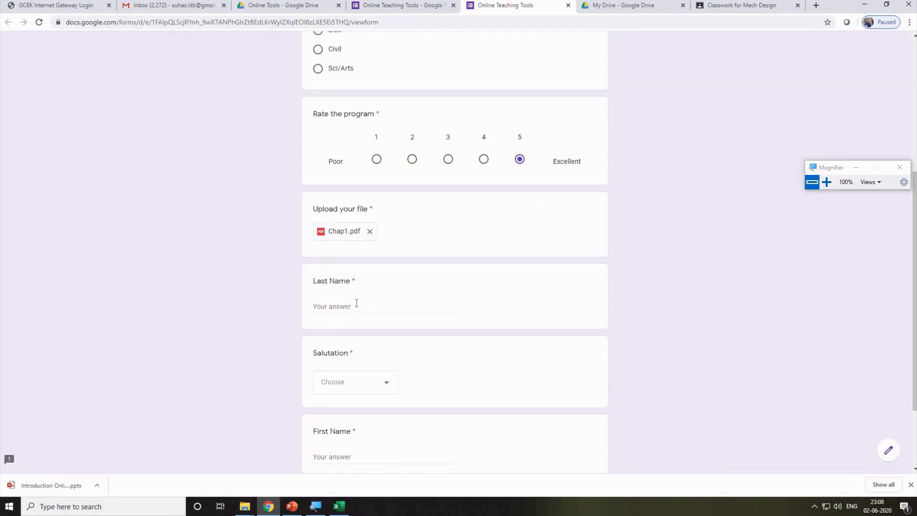
Fill in the respondent's last name, salutation Dr. and first name, then submit.
click(356, 303)
click(348, 386)
click(334, 353)
scroll(548, 382, down, 2)
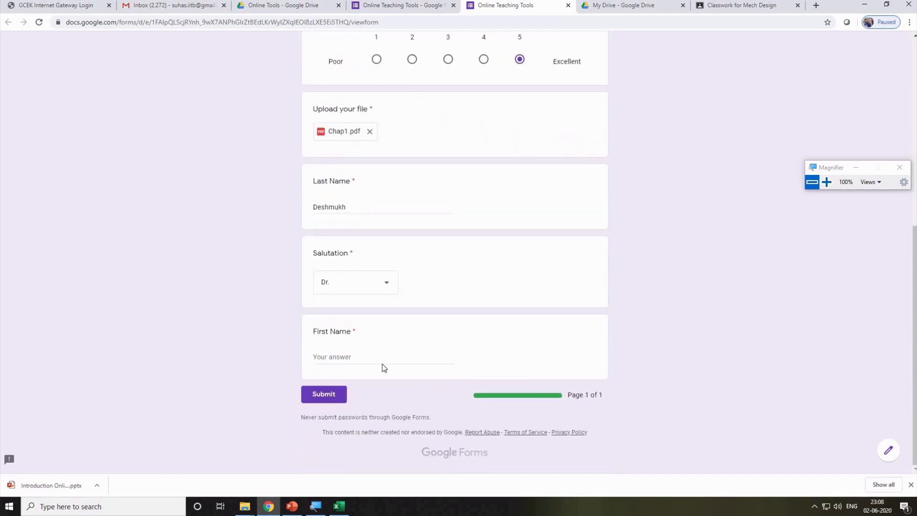
click(376, 357)
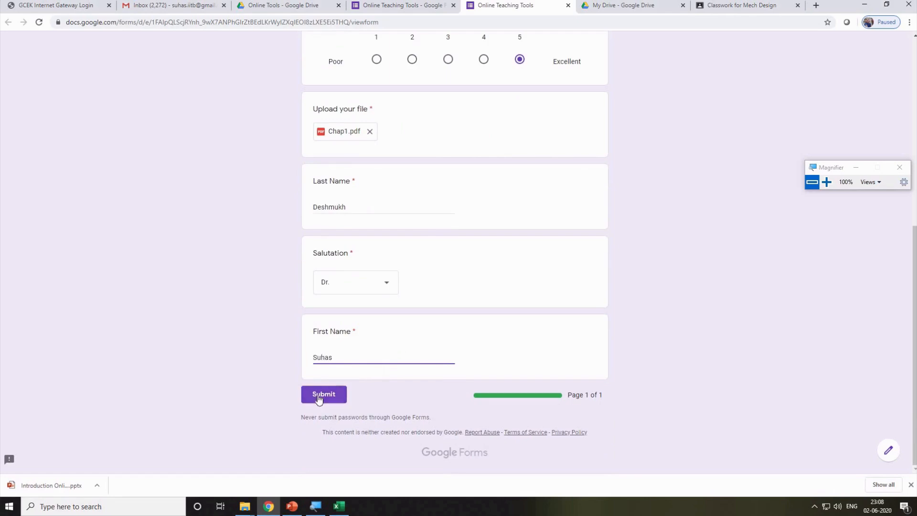
click(318, 396)
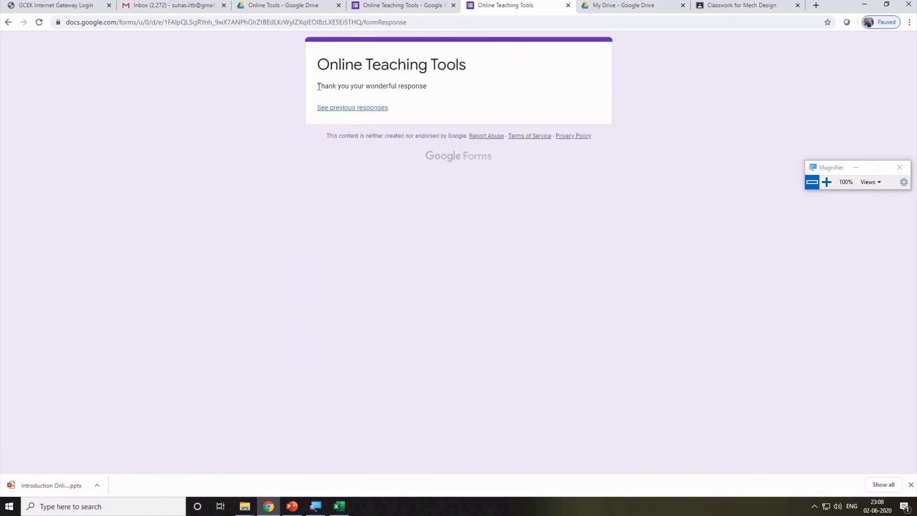
Open the previous-responses summary, close it and the thank-you page, and return to the editor.
drag(318, 87, 438, 90)
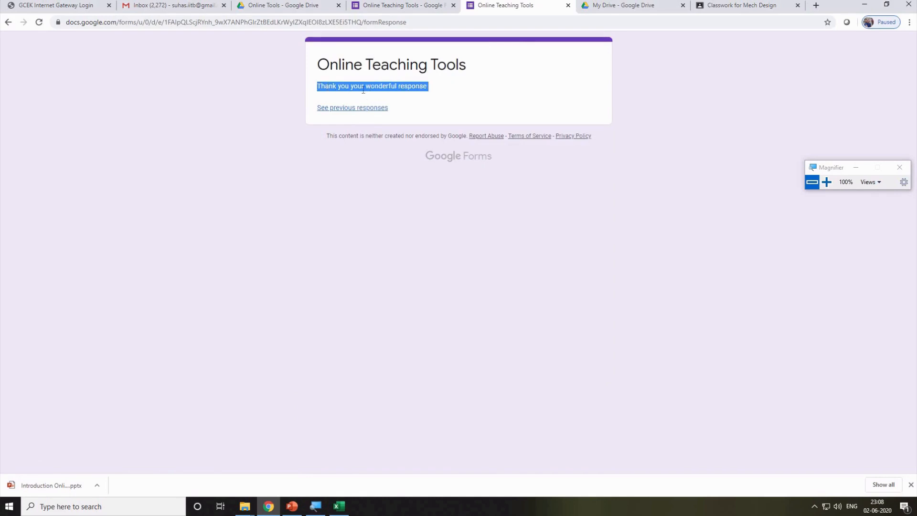
click(436, 93)
drag(334, 86, 440, 92)
click(424, 102)
click(337, 109)
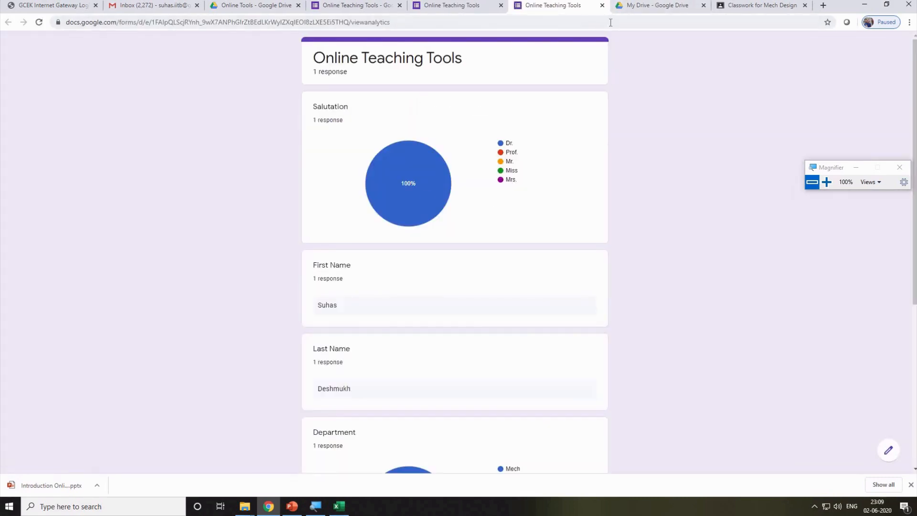
click(602, 6)
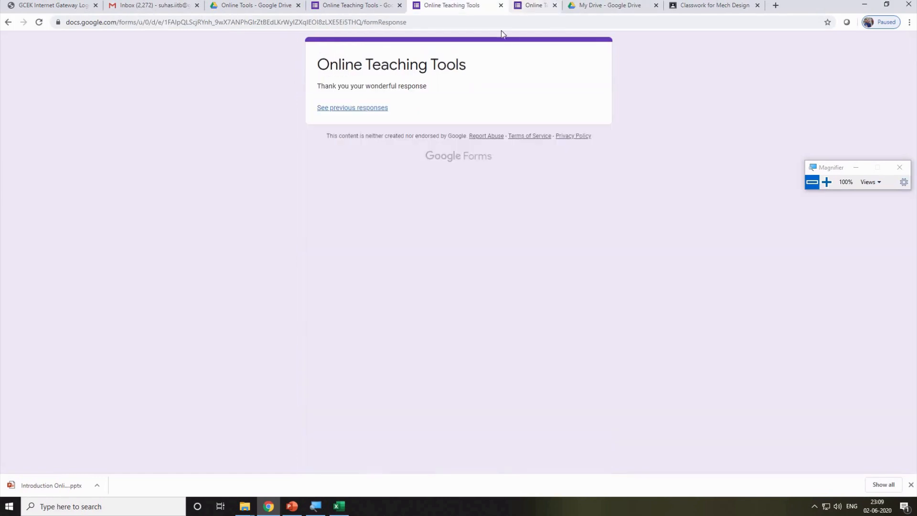
click(500, 6)
click(426, 4)
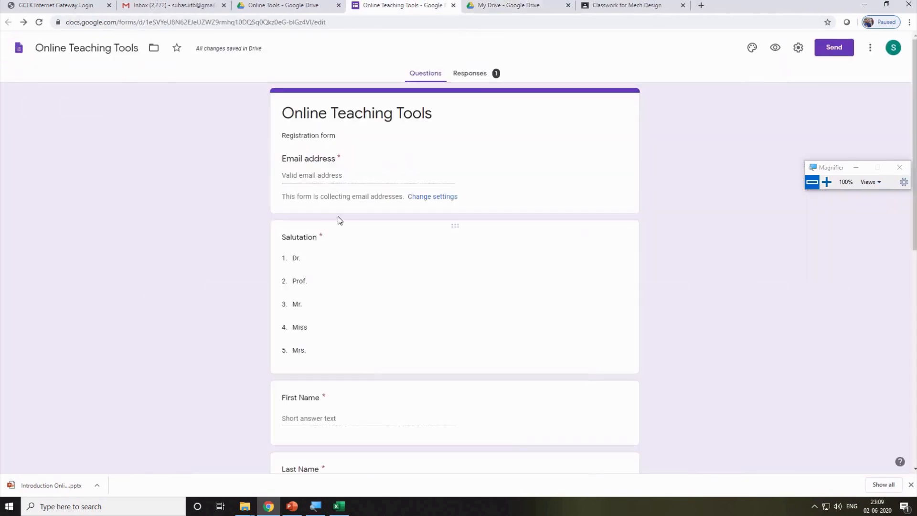
Scroll through the Summary of the single collected response.
click(470, 75)
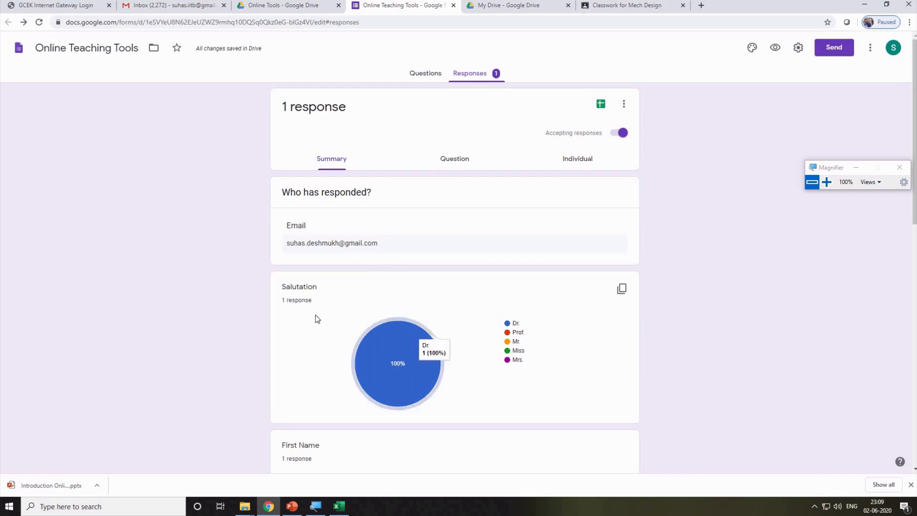
scroll(459, 377, down, 4)
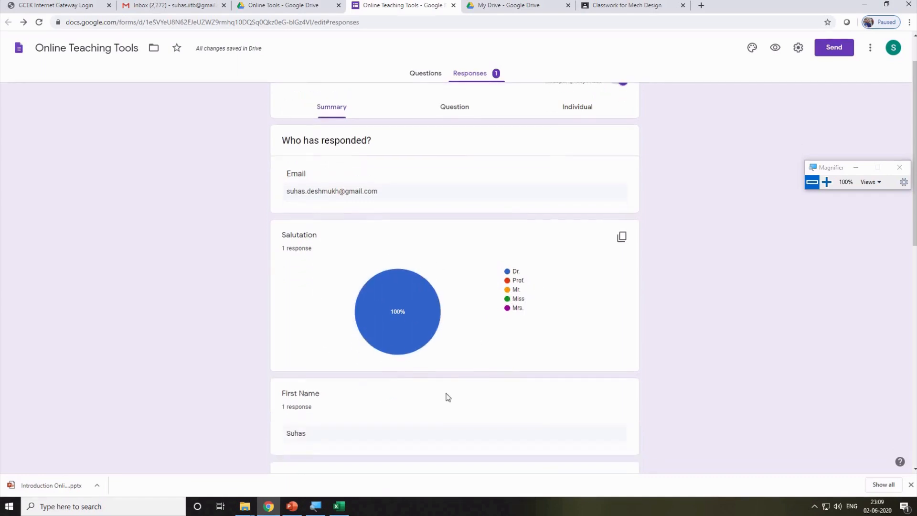
scroll(395, 318, down, 4)
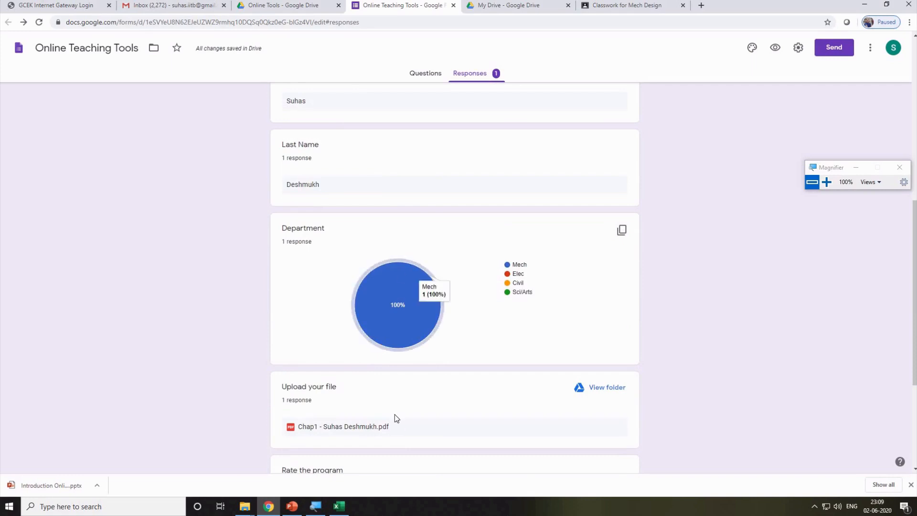
scroll(394, 414, down, 2)
scroll(394, 414, down, 2)
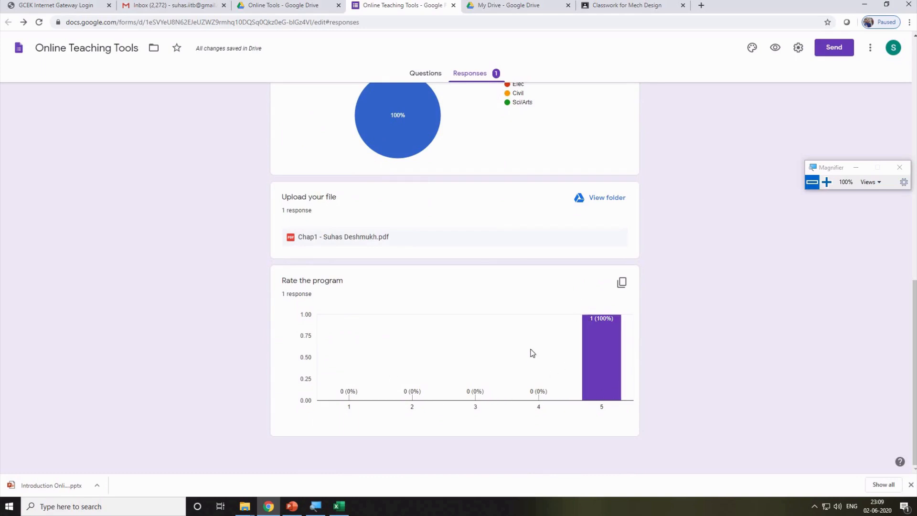
scroll(532, 353, up, 20)
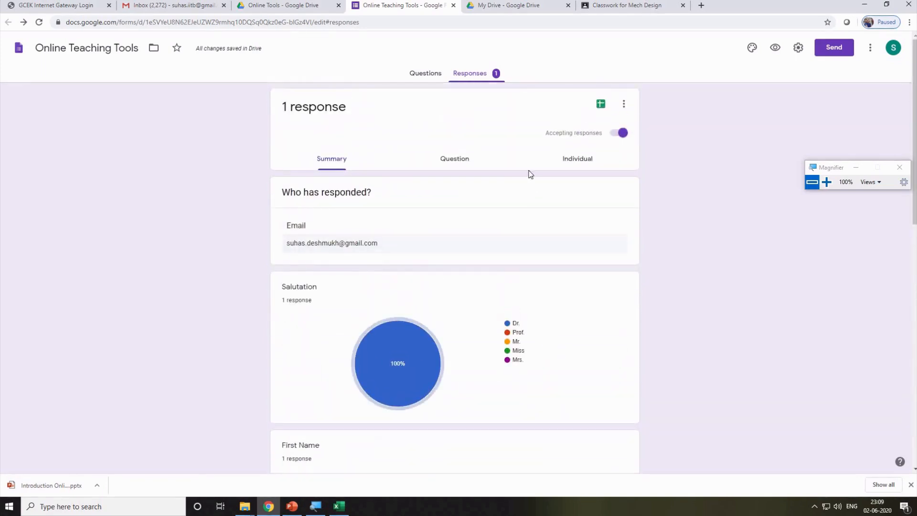
Step through Salutation, First Name, Department, Last Name and Rate the program answers, then switch to Individual.
click(453, 160)
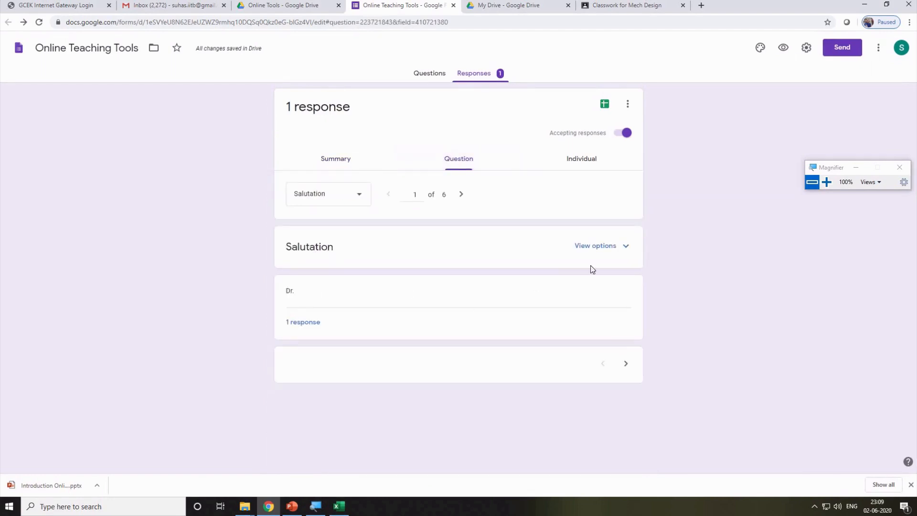
click(625, 247)
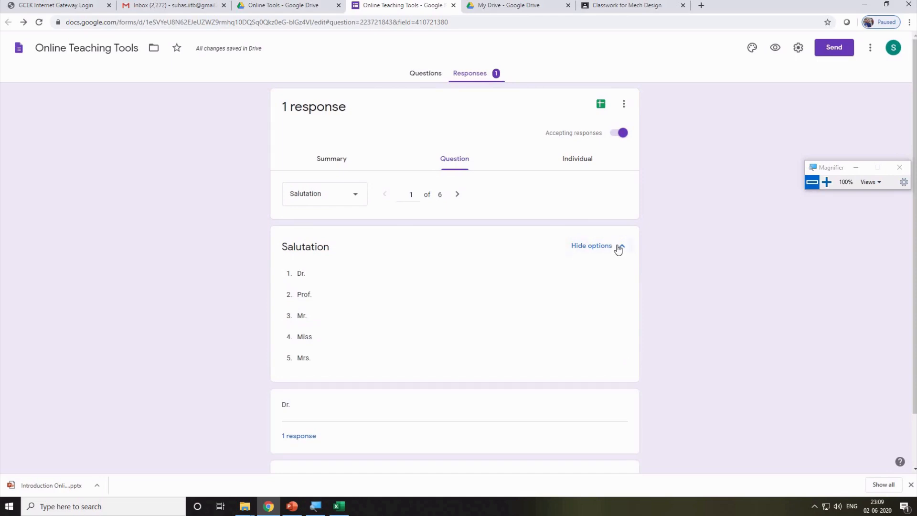
click(618, 247)
click(358, 195)
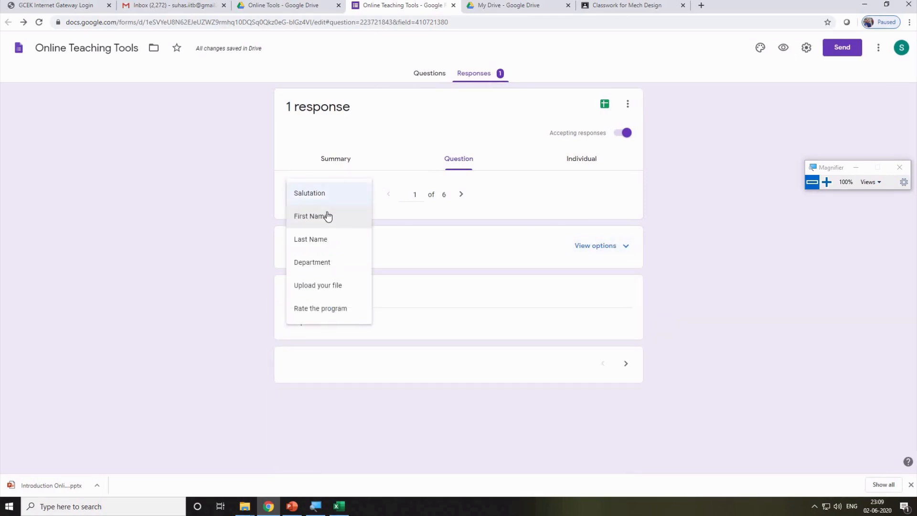
click(327, 216)
click(352, 196)
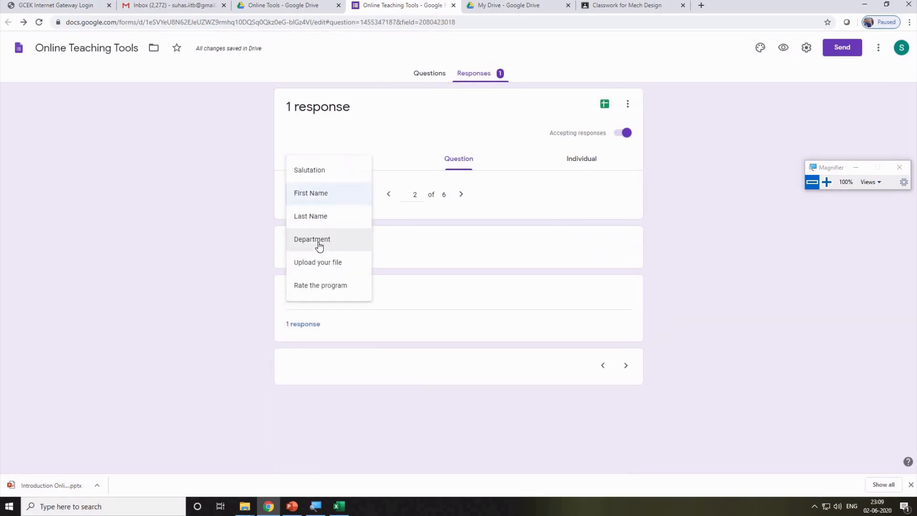
click(319, 245)
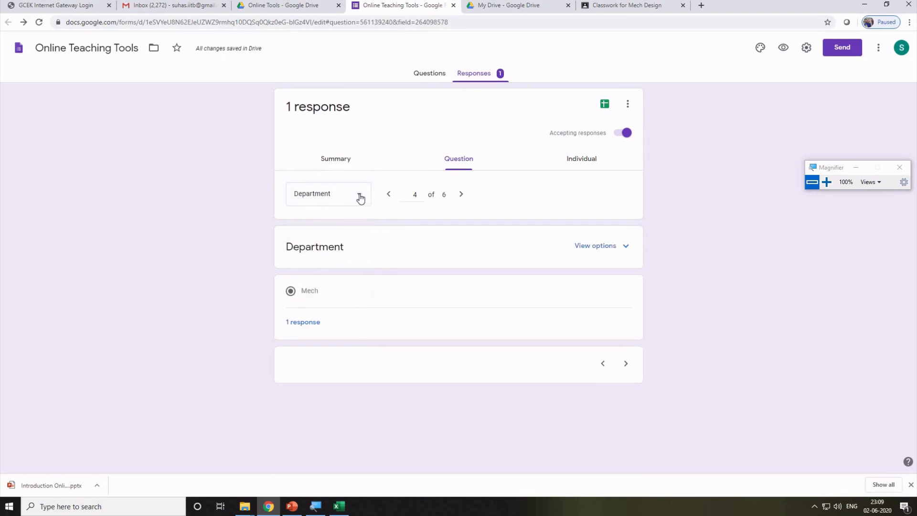
click(360, 196)
click(324, 170)
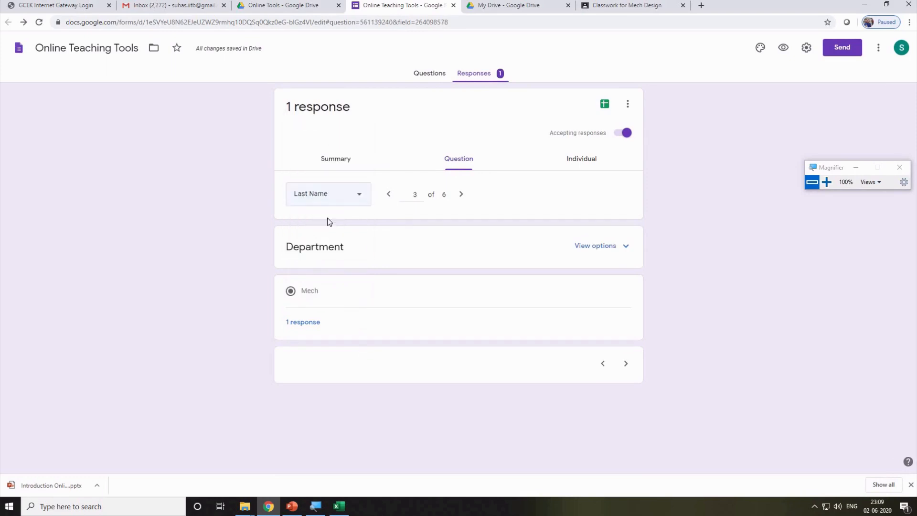
click(359, 195)
click(329, 264)
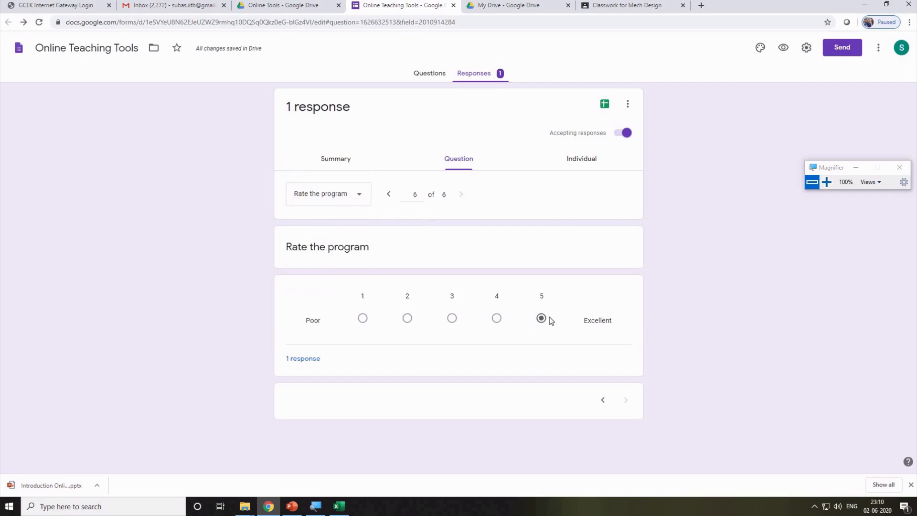
click(593, 160)
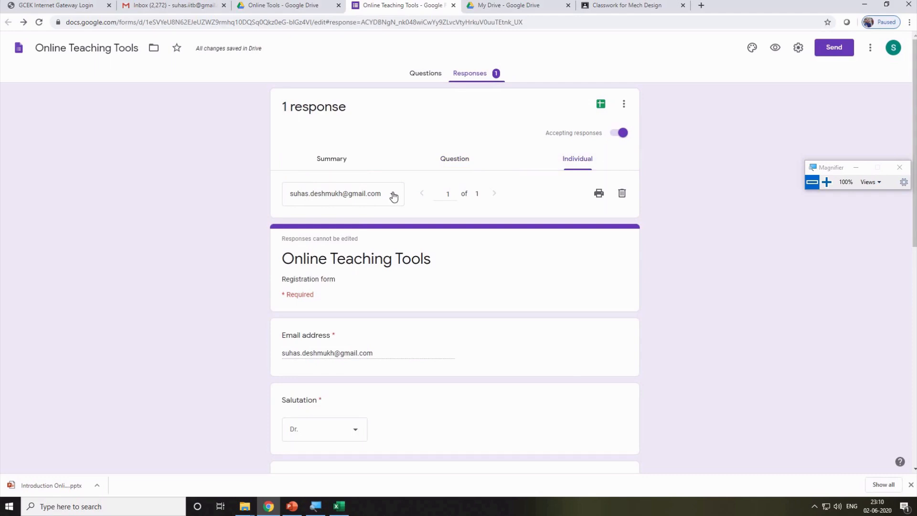
View the single submitted response individually, with Salutation answered Dr.
click(393, 196)
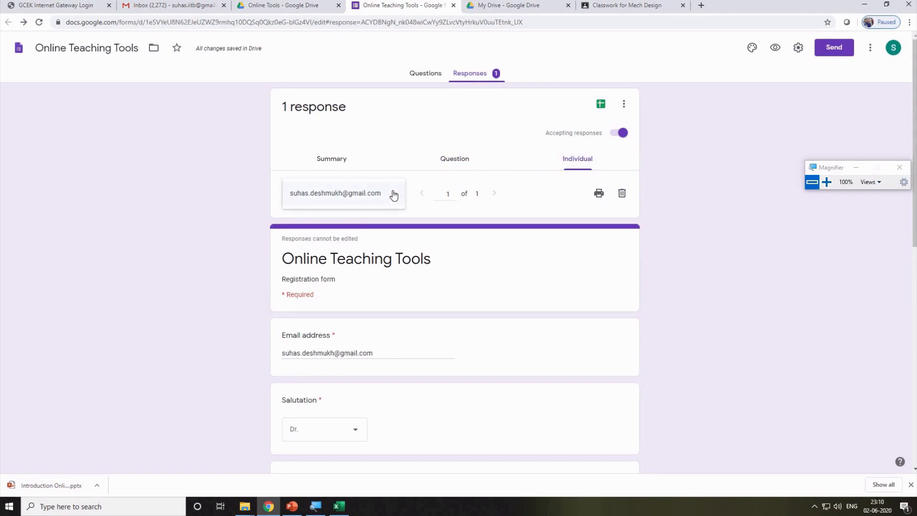
click(395, 195)
scroll(496, 262, down, 9)
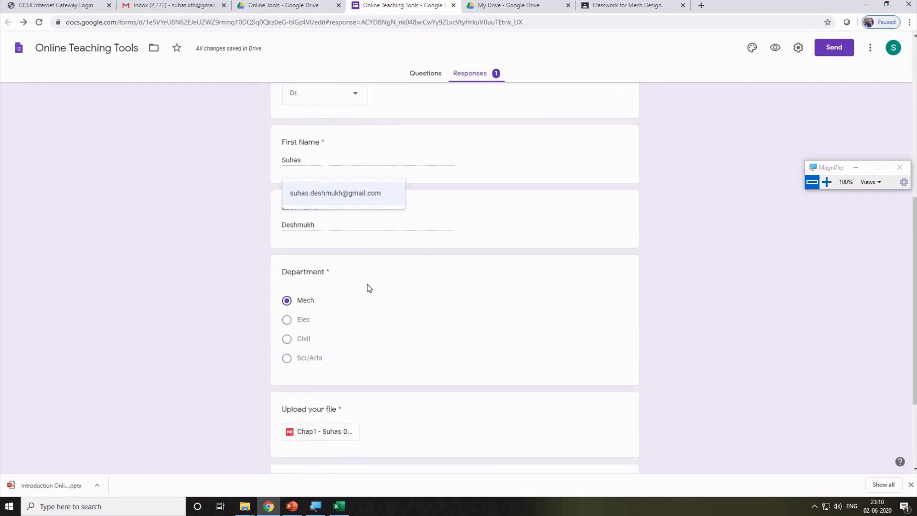
scroll(382, 362, down, 1)
scroll(447, 308, up, 10)
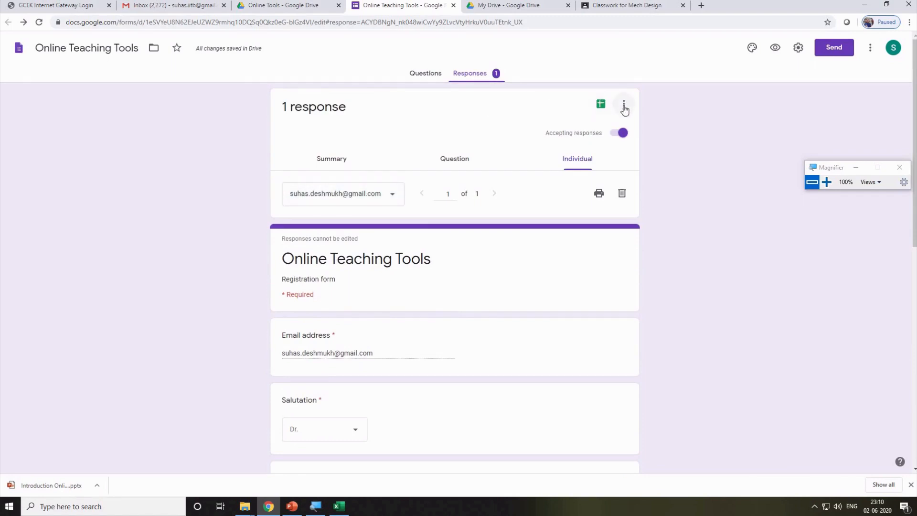
Download the form's responses as a CSV file from the responses options menu.
click(624, 109)
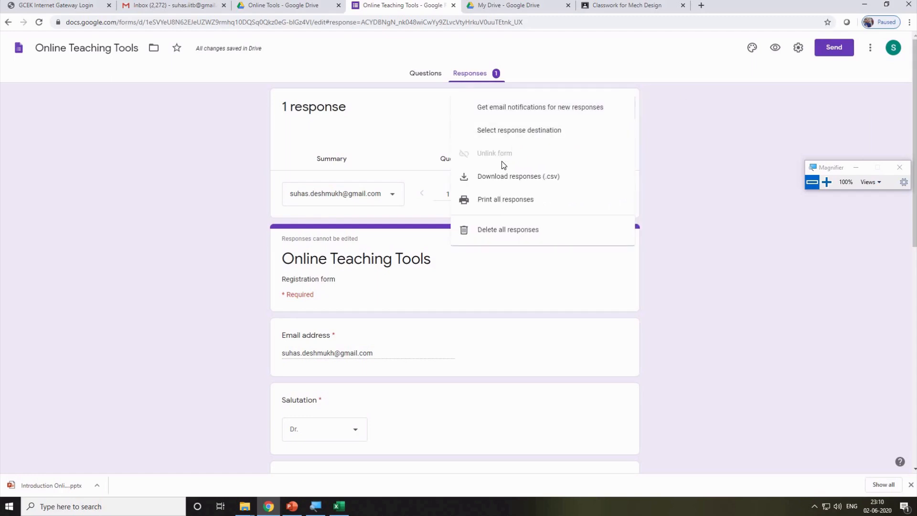
click(706, 133)
click(620, 108)
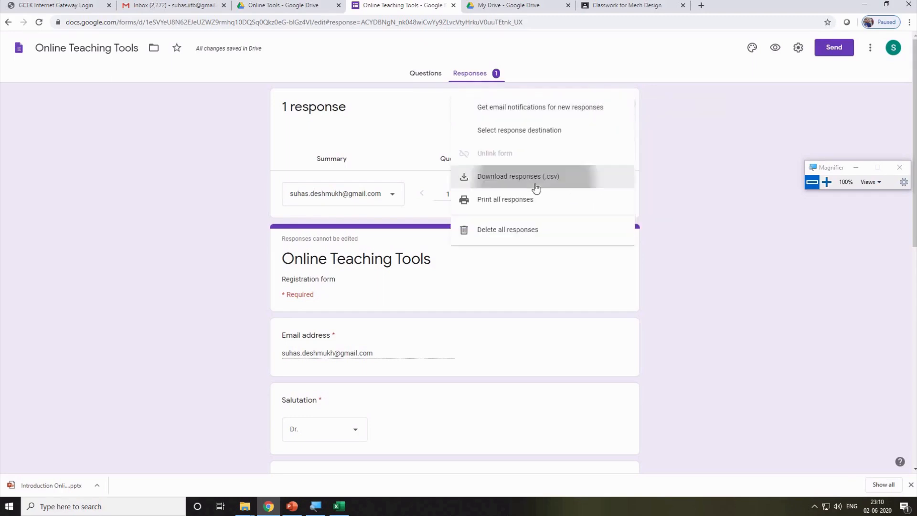
click(537, 185)
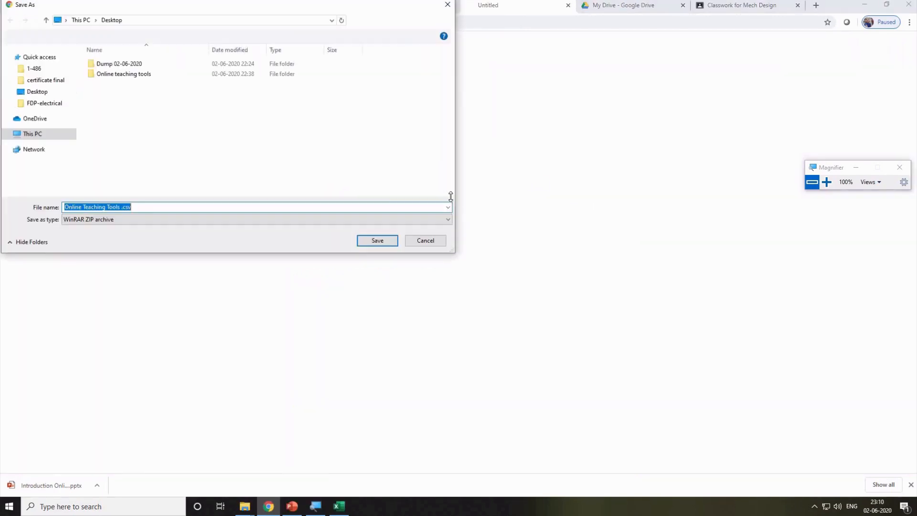
Save the responses download into the Desktop's Online teaching tools folder.
click(123, 74)
key(Return)
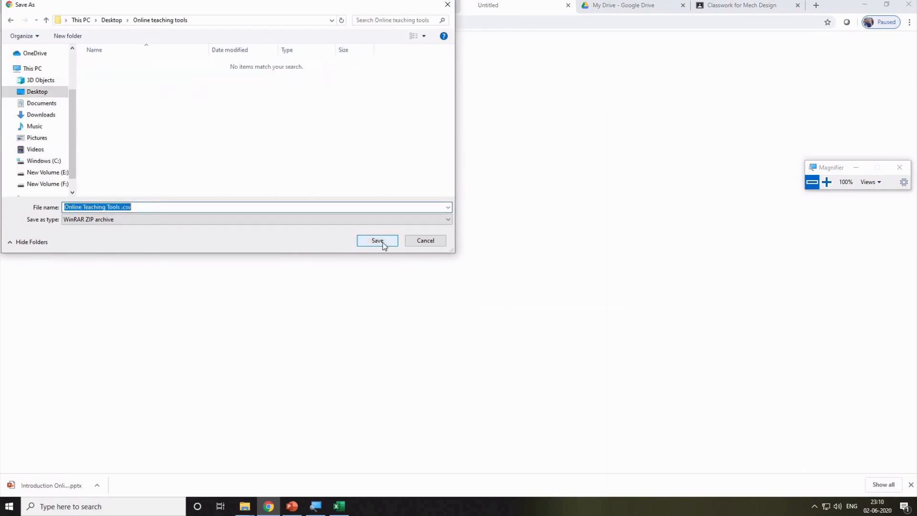
click(377, 240)
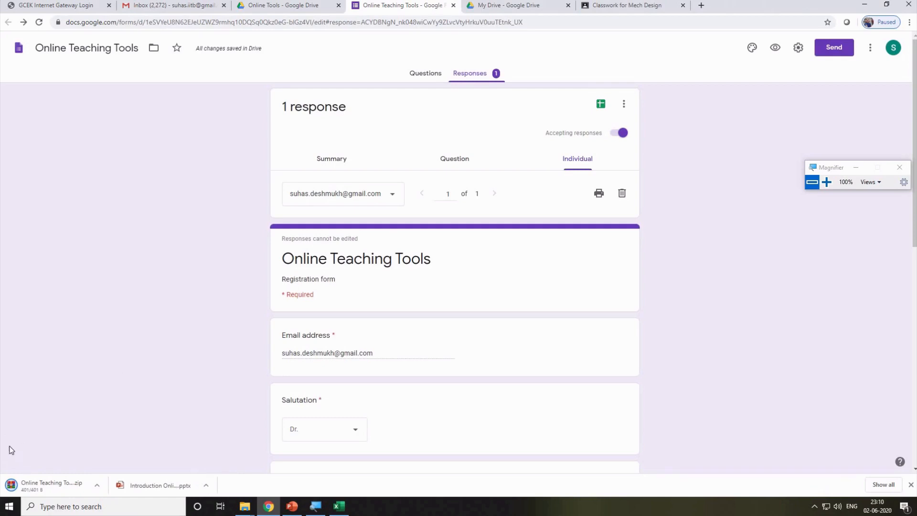
Show the downloaded Online Teaching Tools zip in its folder.
click(97, 486)
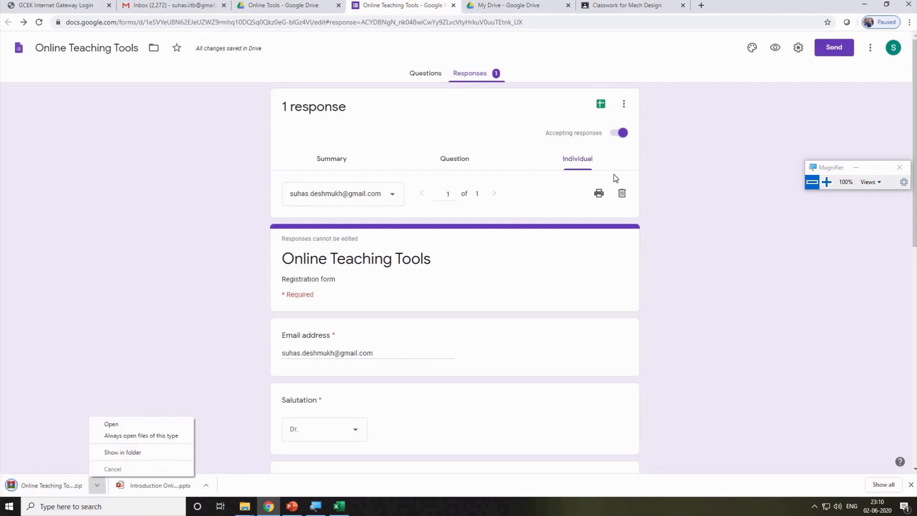
click(623, 104)
click(623, 104)
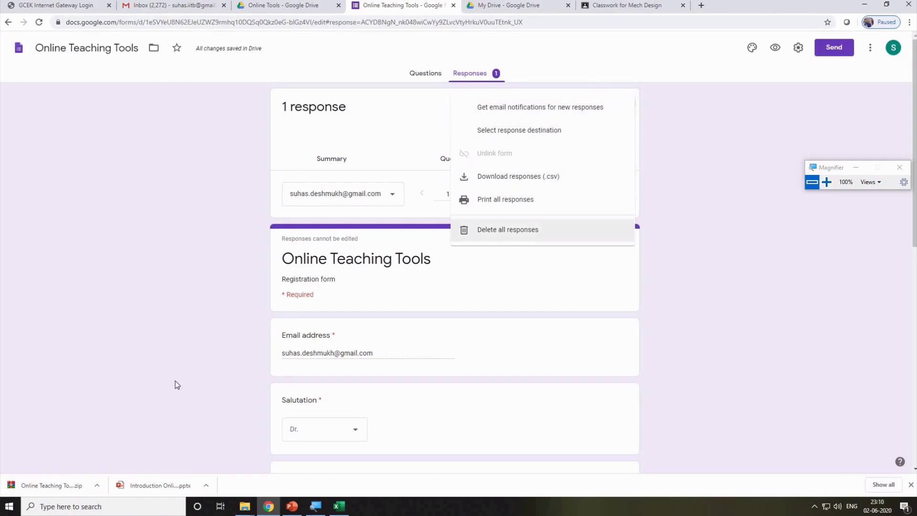
click(97, 485)
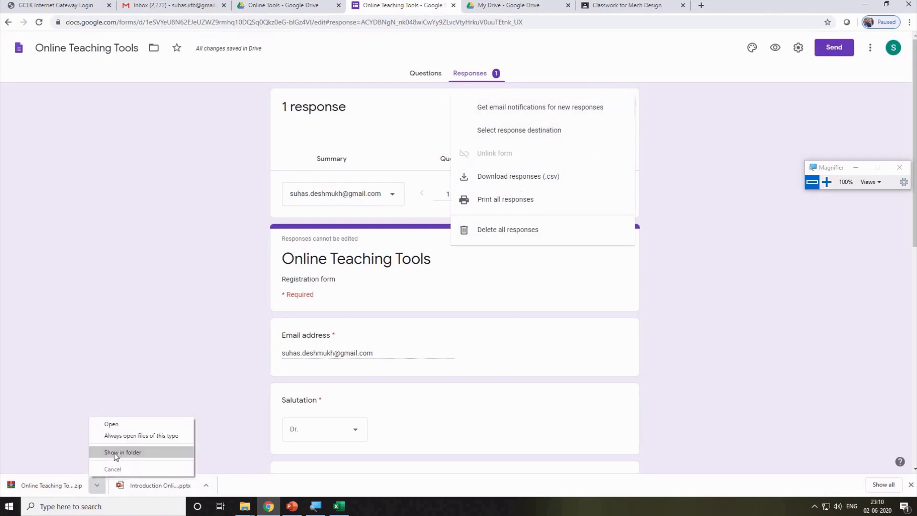
click(117, 455)
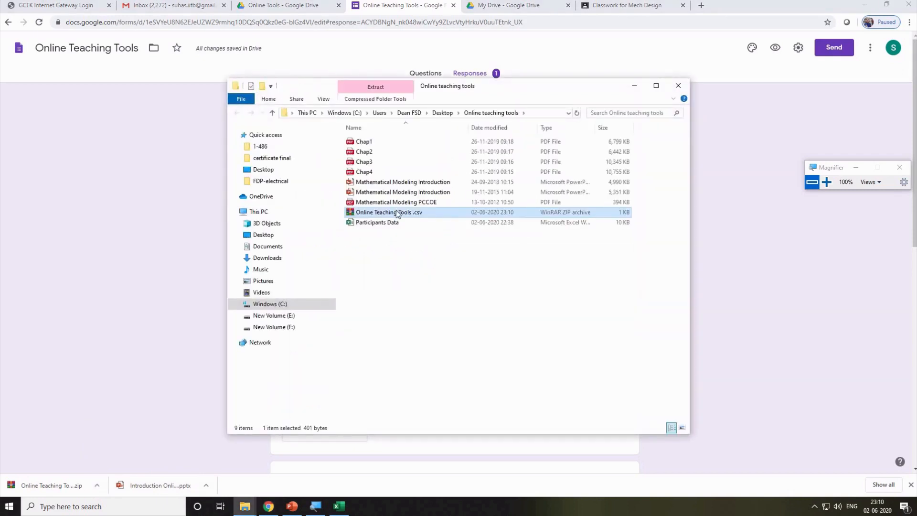
Extract the responses zip to its own Online Teaching Tools .csv folder and open it.
right_click(397, 210)
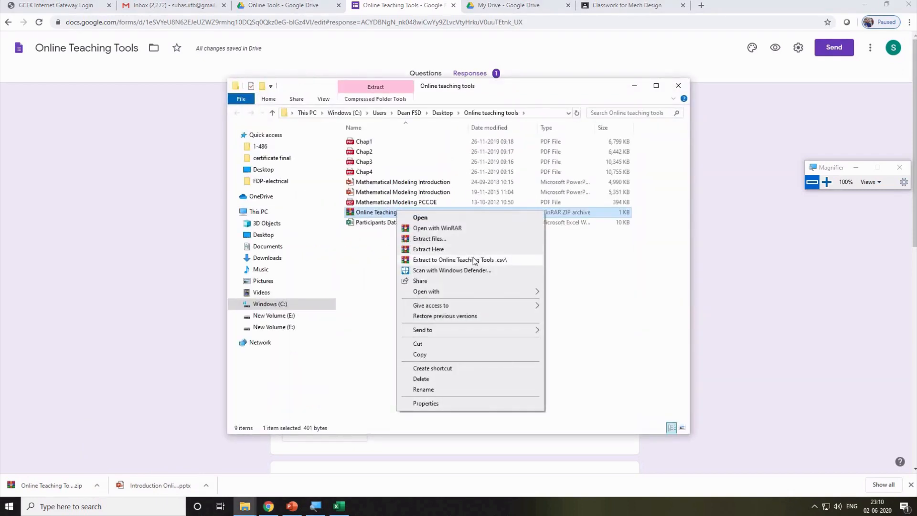
click(473, 258)
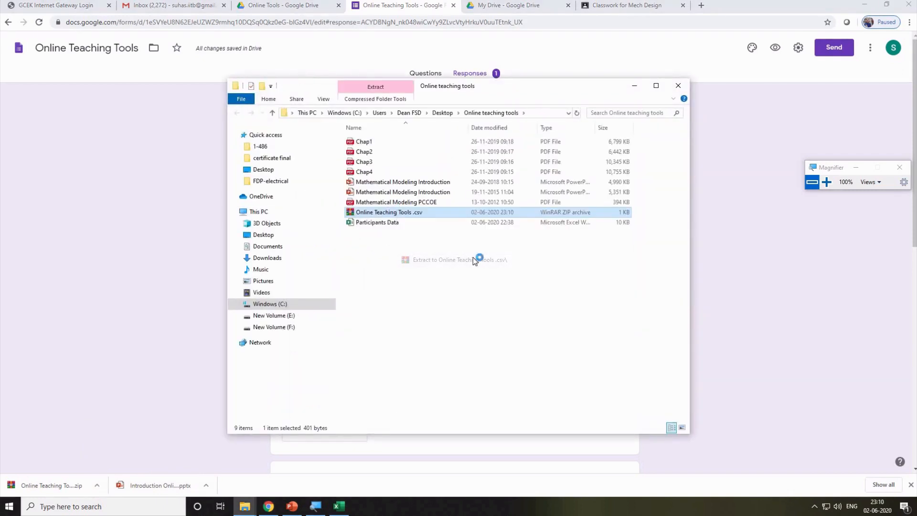
double_click(397, 142)
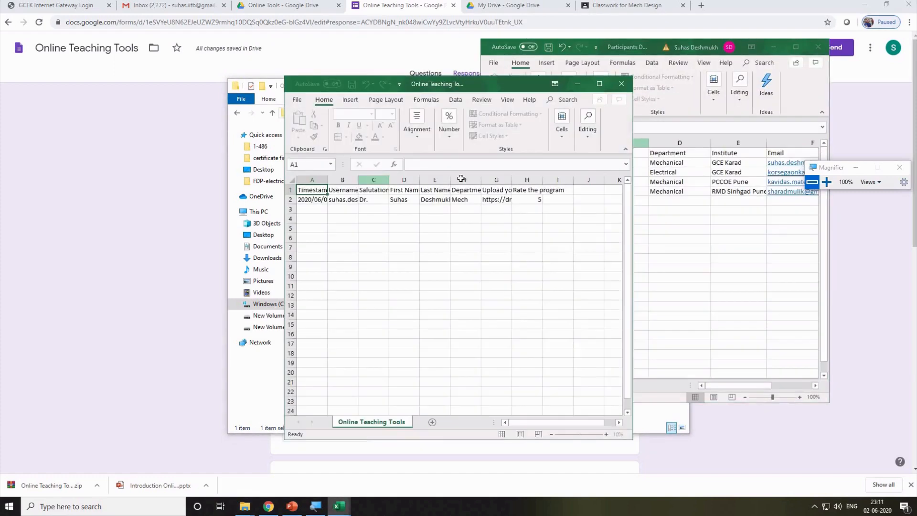
Maximize Excel and widen the Username column B to show the full address.
click(599, 84)
click(56, 168)
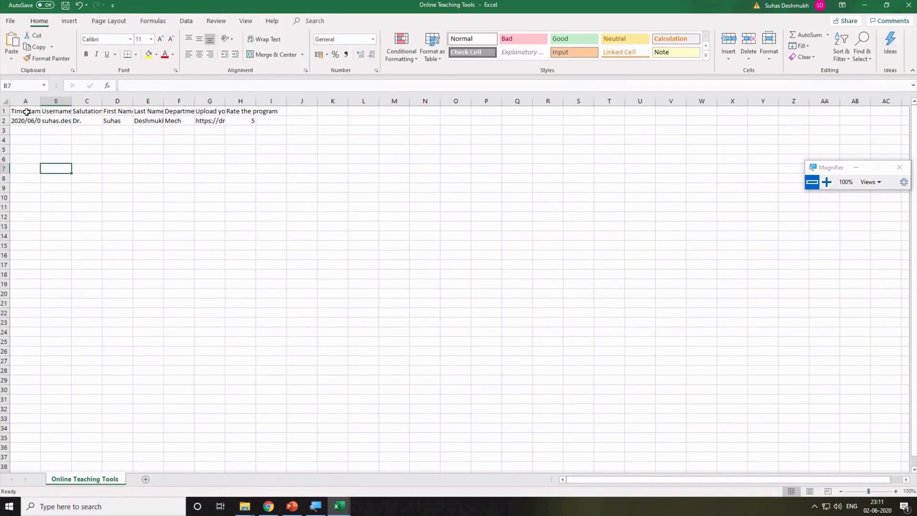
click(26, 112)
click(22, 122)
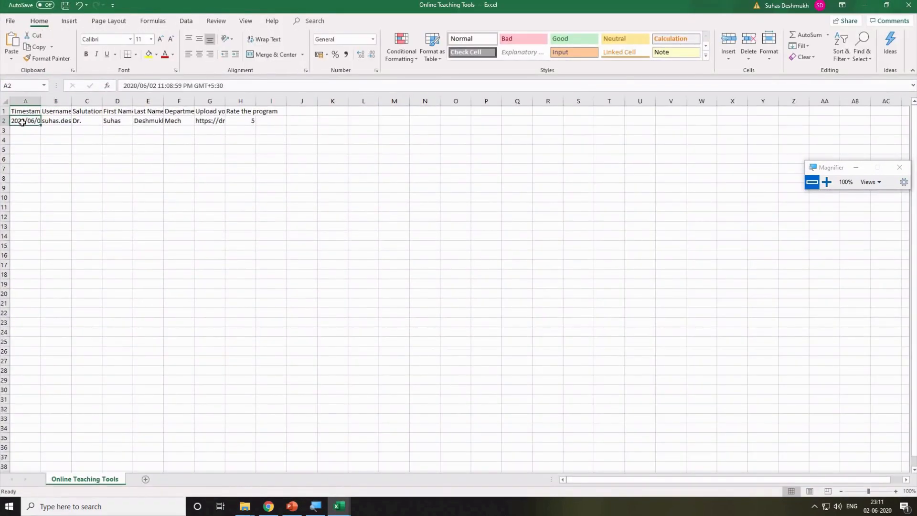
click(61, 121)
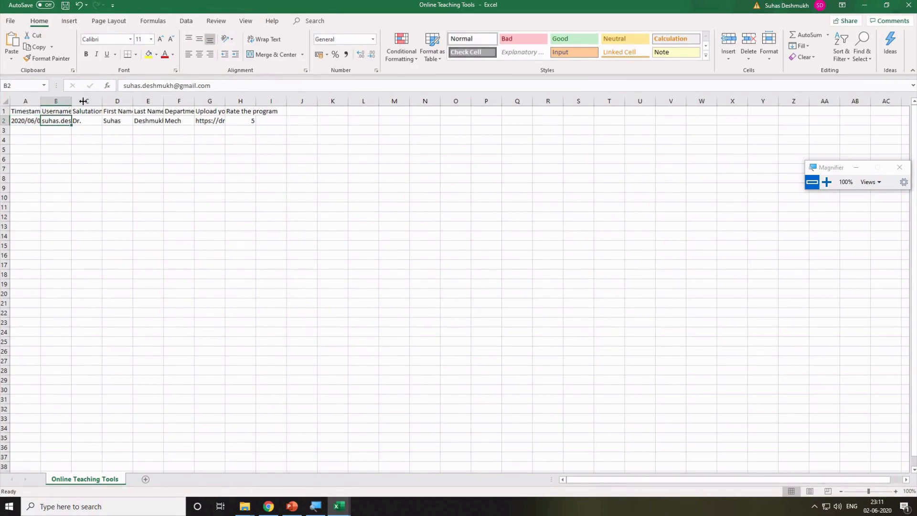
drag(83, 101, 154, 102)
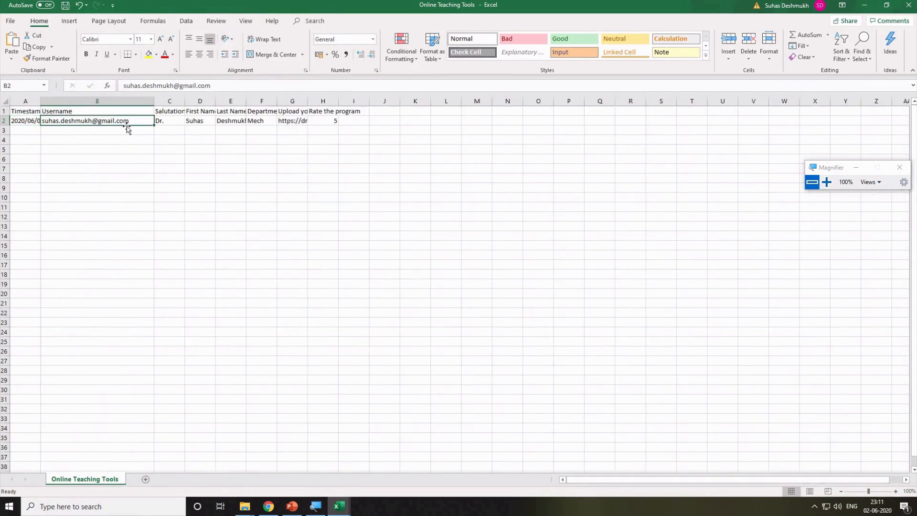
Widen and autofit the Upload your file column G to show the full Drive link.
click(175, 122)
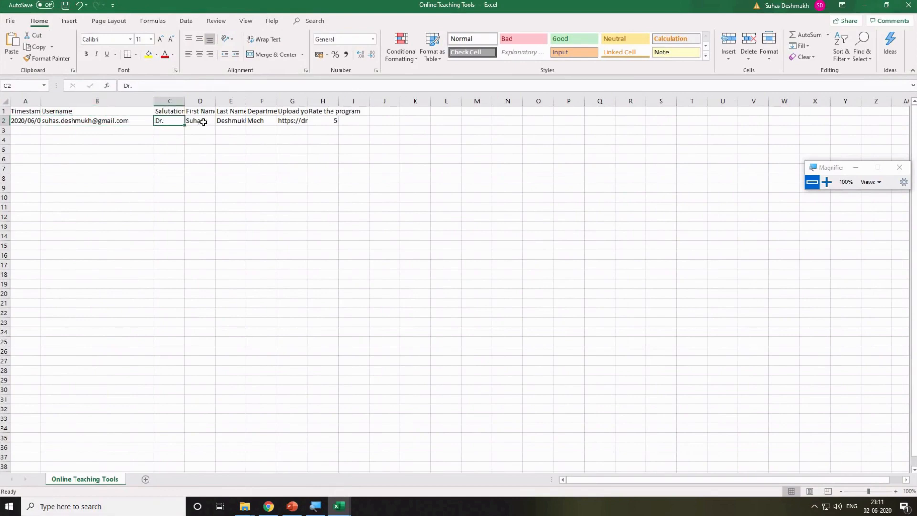
click(211, 124)
click(237, 126)
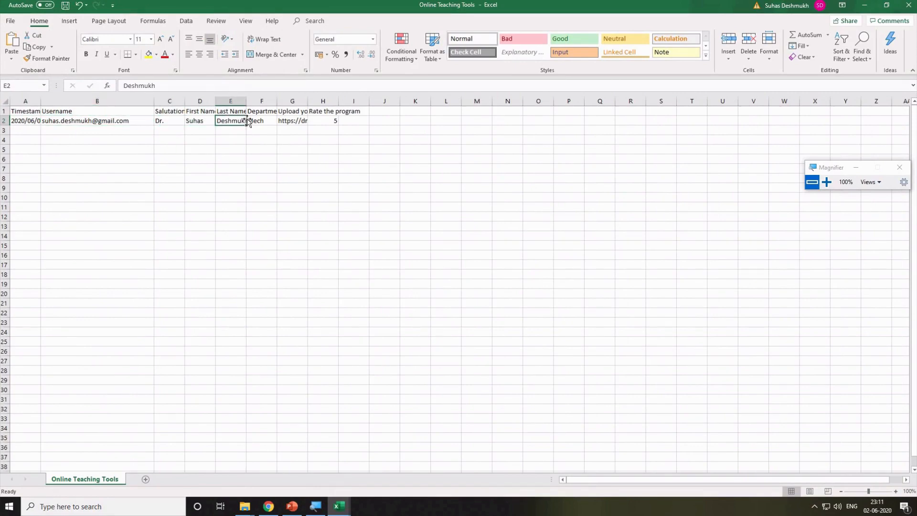
click(270, 122)
click(292, 123)
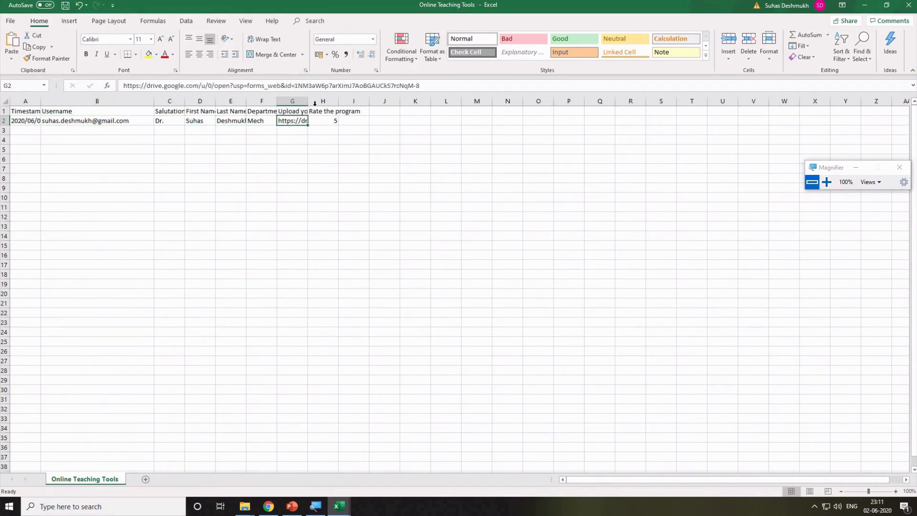
drag(306, 97, 494, 100)
click(417, 158)
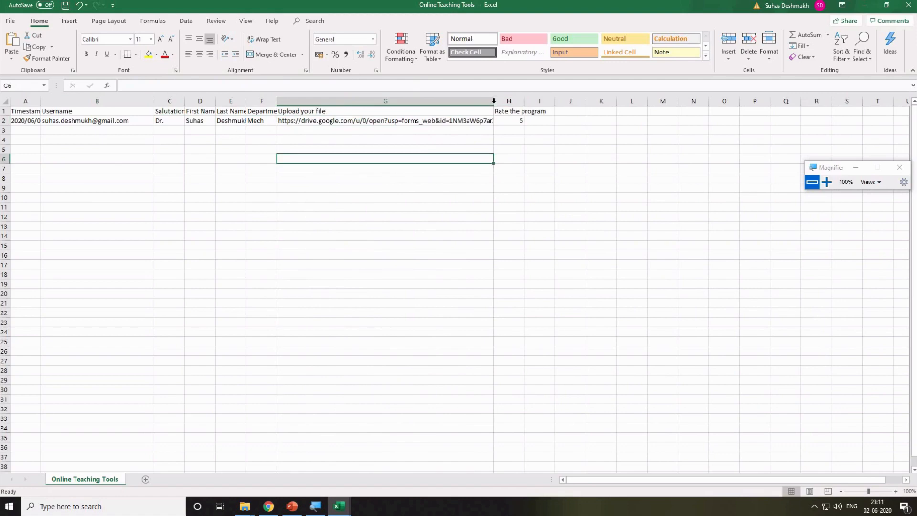
double_click(494, 101)
Copy the uploaded file's Drive link from cell G2's formula bar.
click(507, 121)
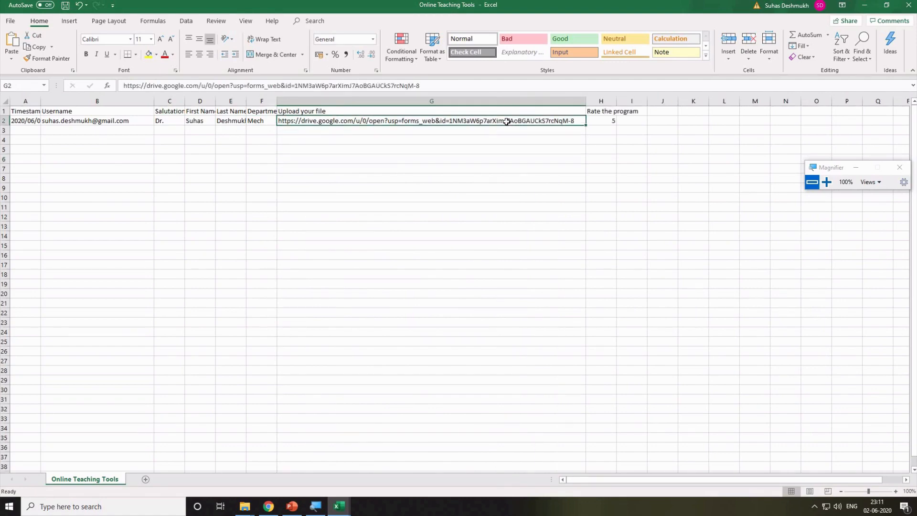
drag(437, 87, 124, 86)
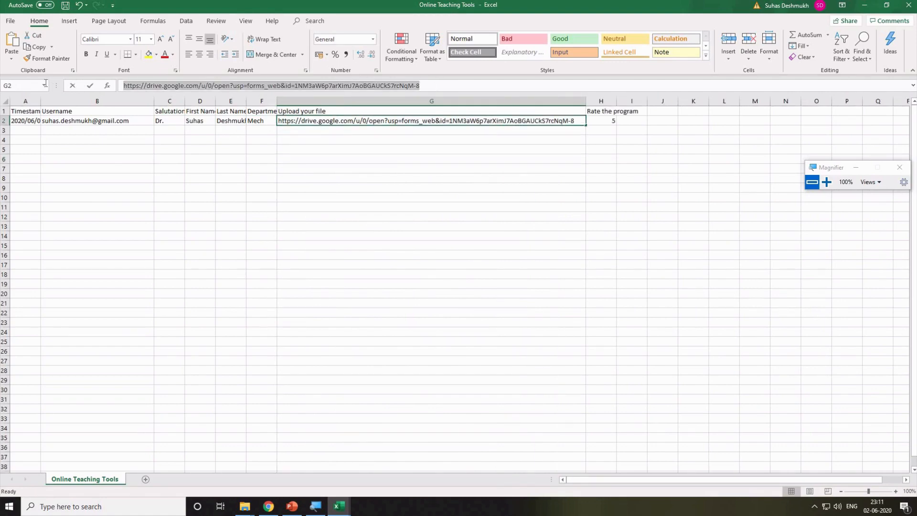
key(ctrl+c)
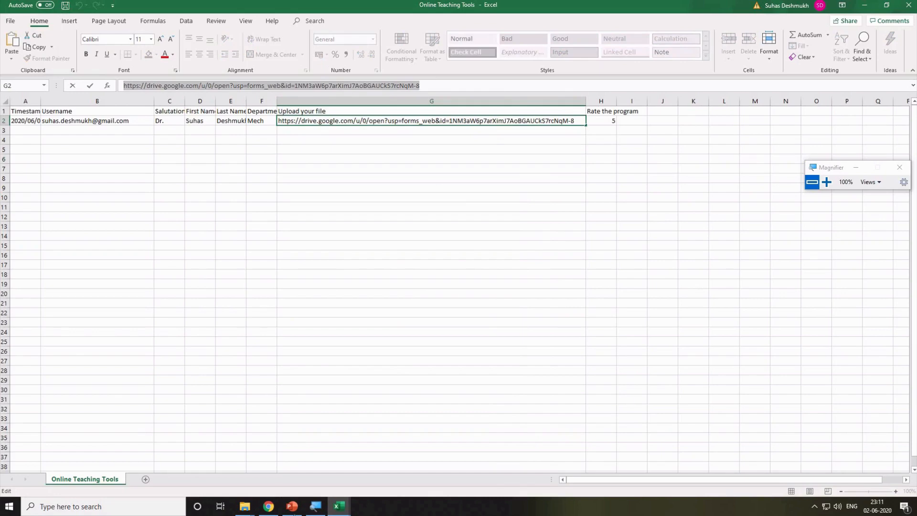
Open the copied link in a new tab to view the Chap1 PDF, then close it.
click(268, 507)
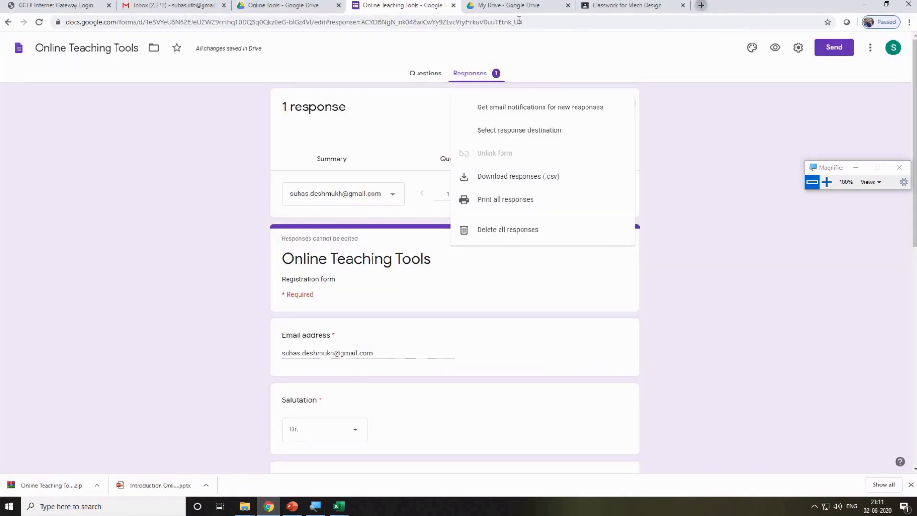
click(701, 5)
key(ctrl+v)
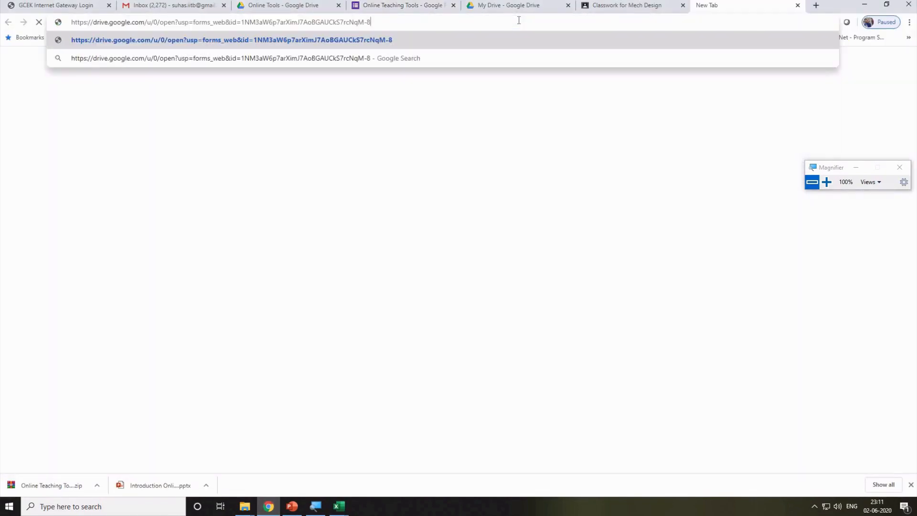
key(Return)
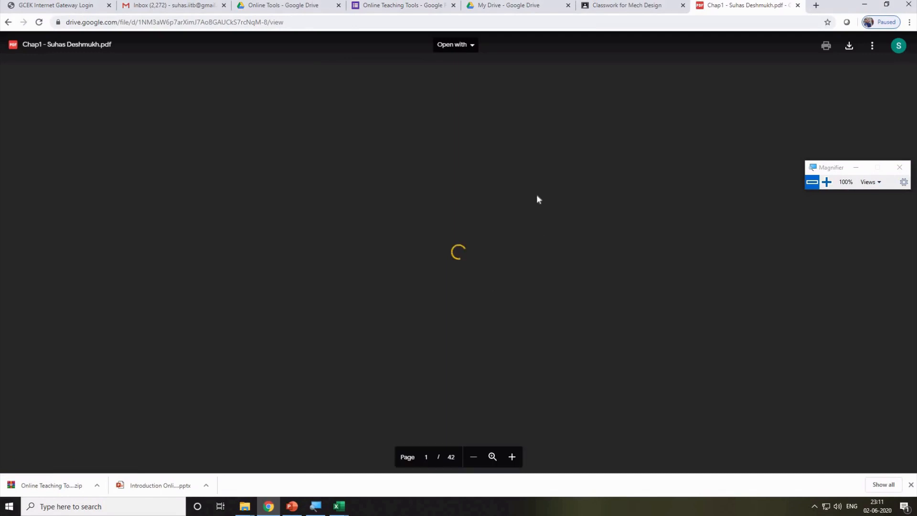
scroll(537, 195, down, 1)
scroll(537, 196, up, 1)
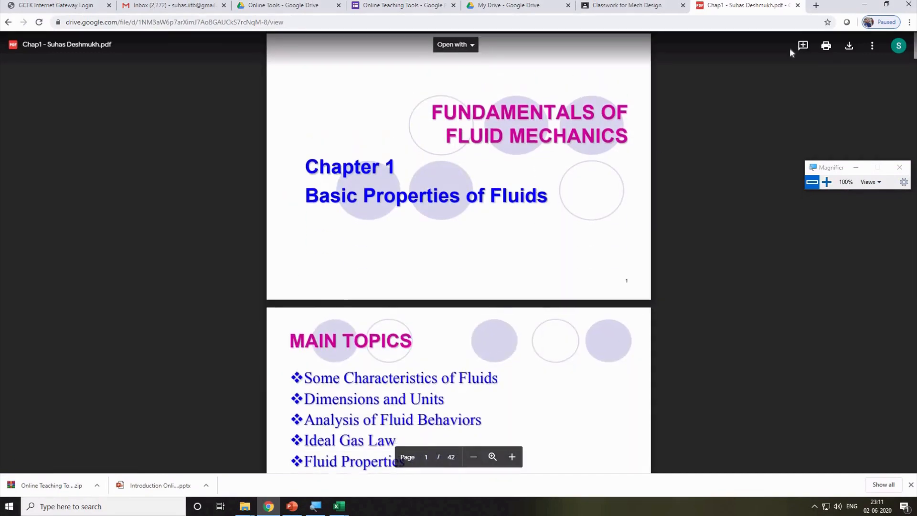
click(798, 5)
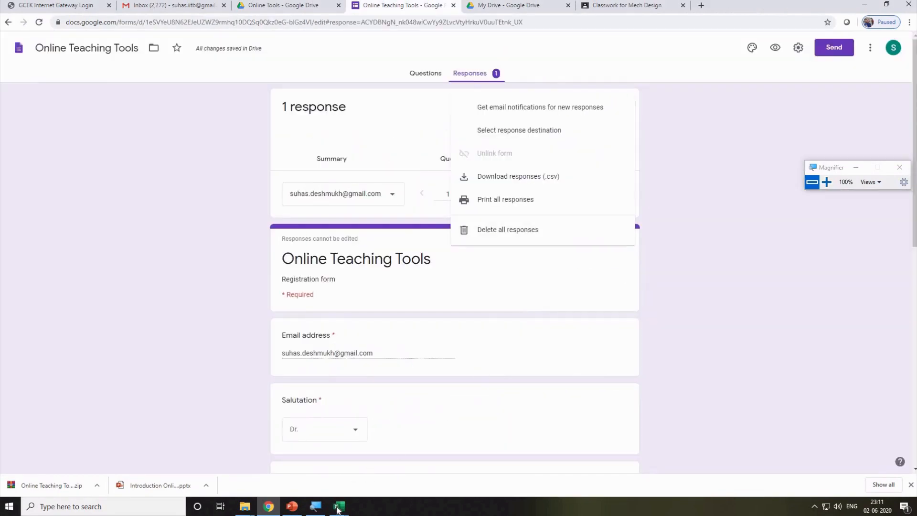
Close the Online Teaching Tools responses CSV, choosing Save to keep the changes.
mouse_move(339, 509)
click(352, 460)
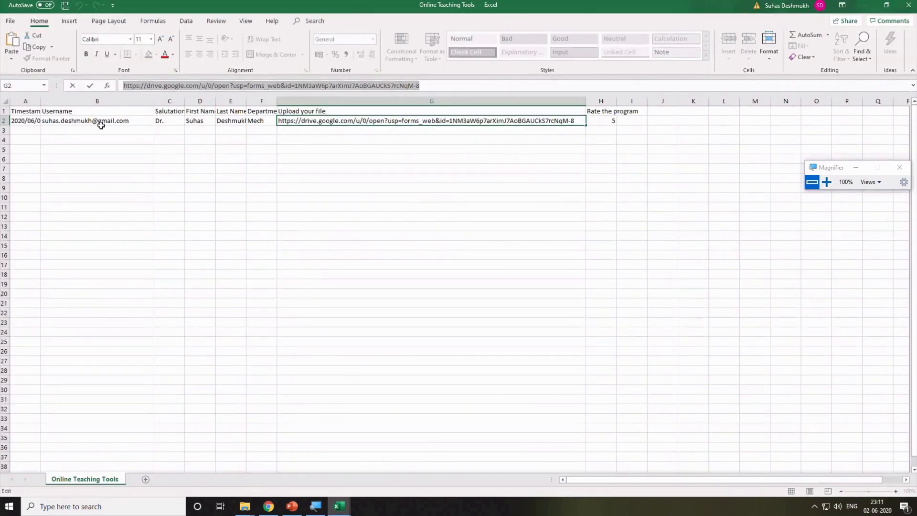
drag(26, 122, 290, 128)
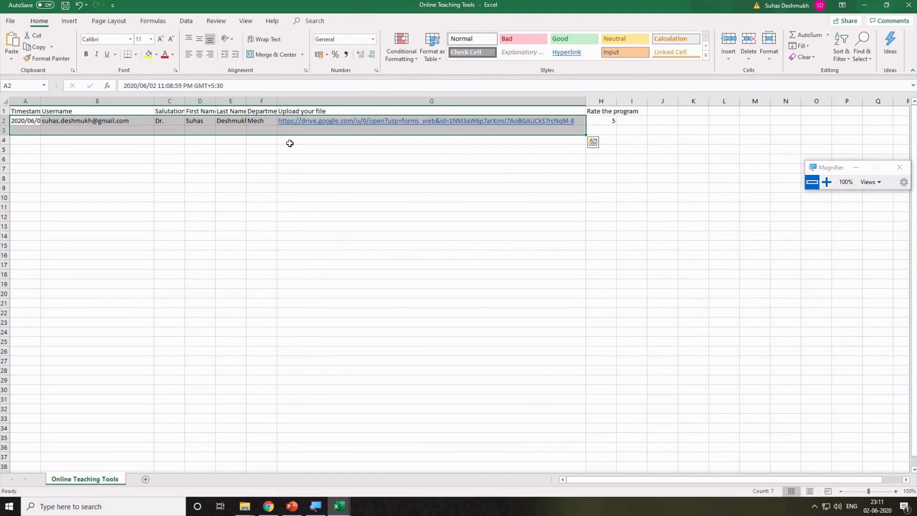
click(514, 160)
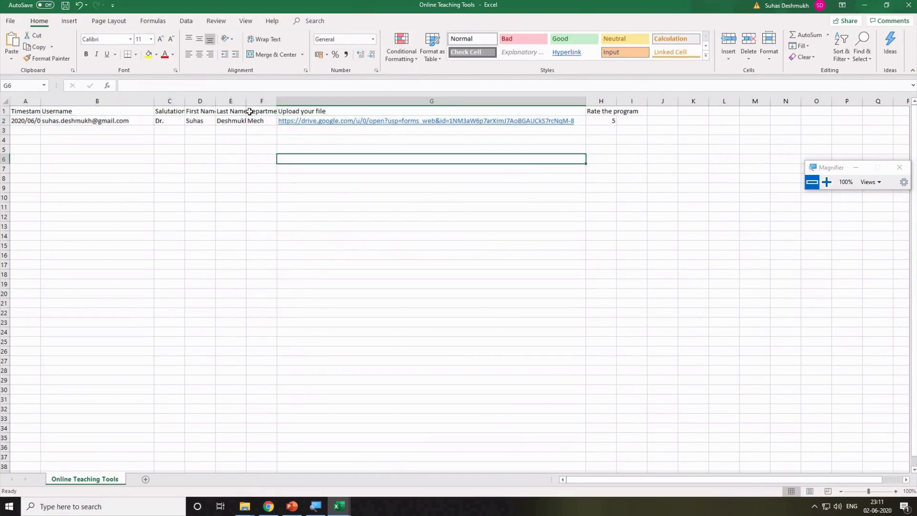
click(909, 5)
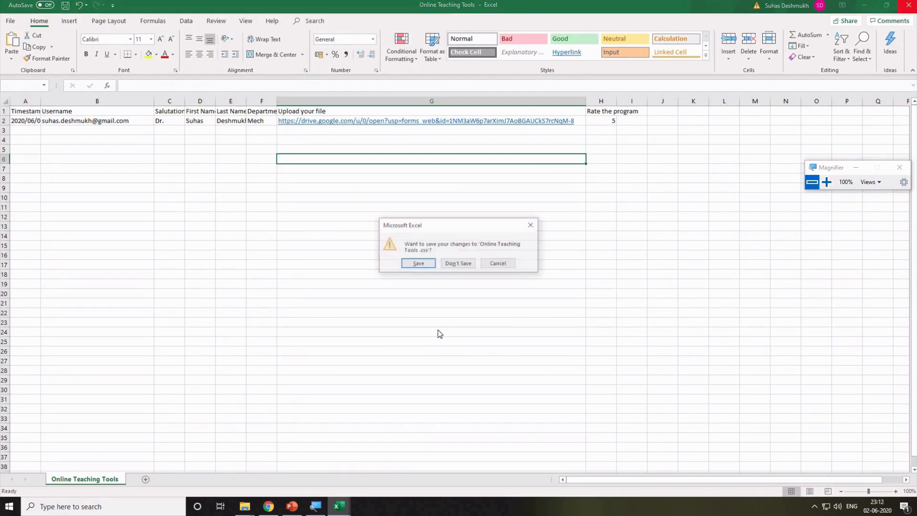
click(416, 265)
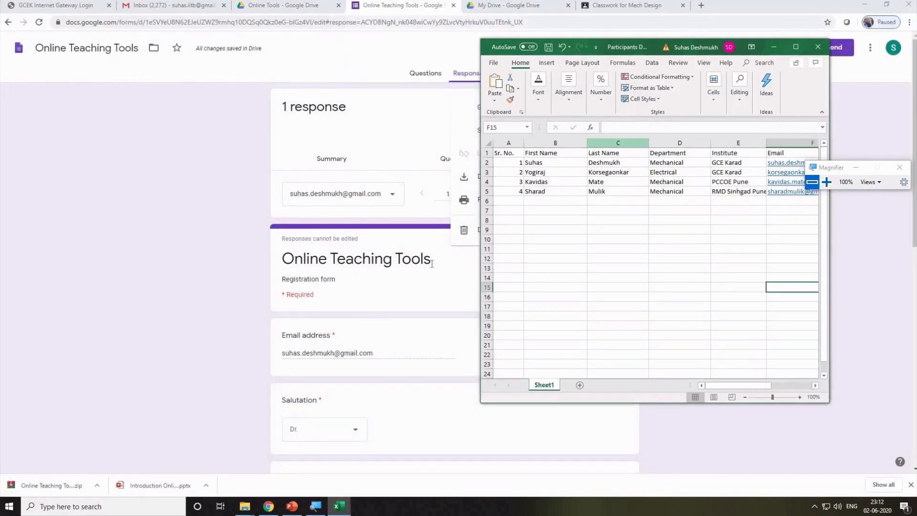
Copy the form's shortened share link, then go to the Mech Design classwork tab.
click(409, 116)
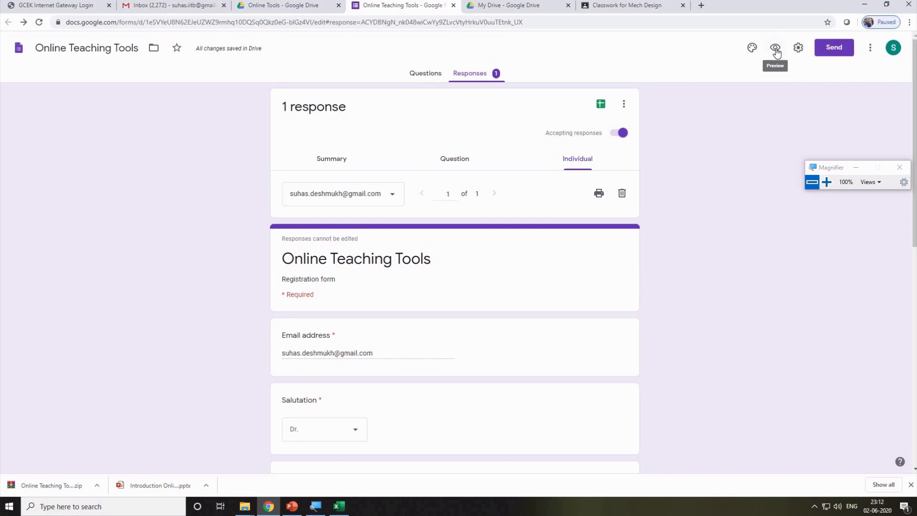
click(831, 49)
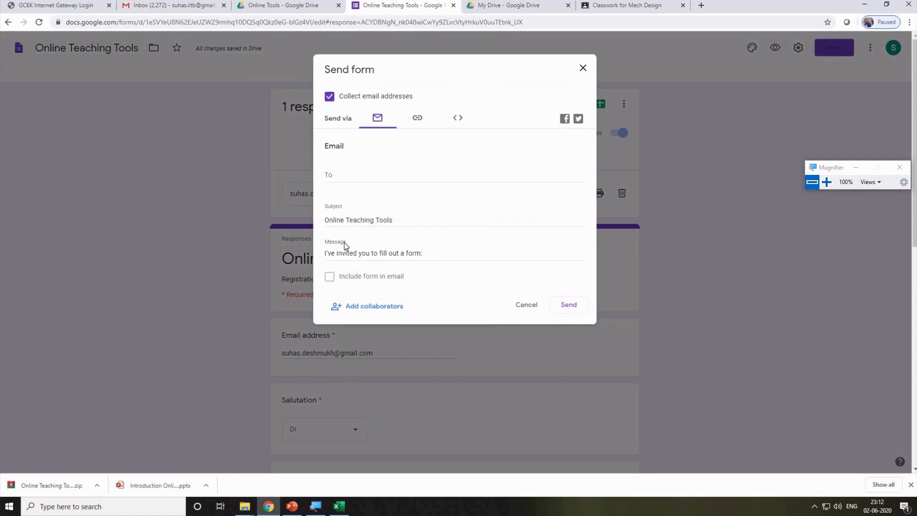
click(418, 119)
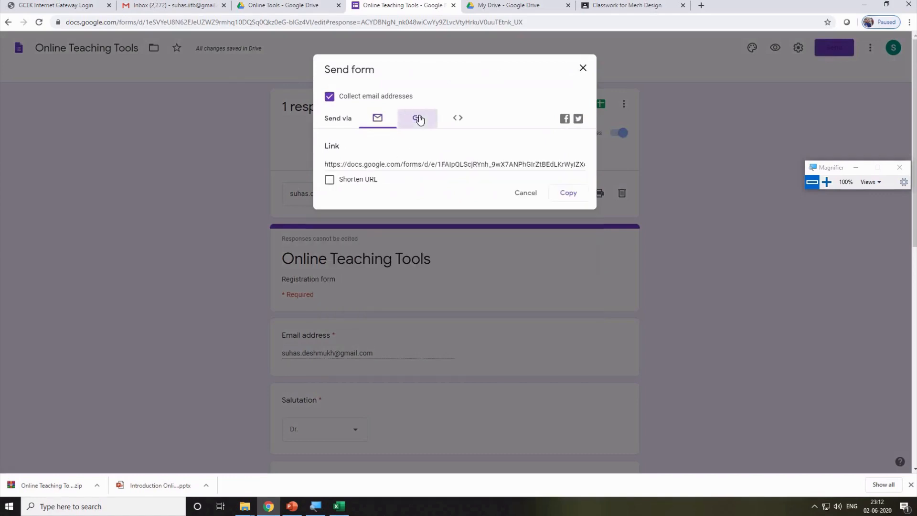
click(353, 183)
right_click(372, 164)
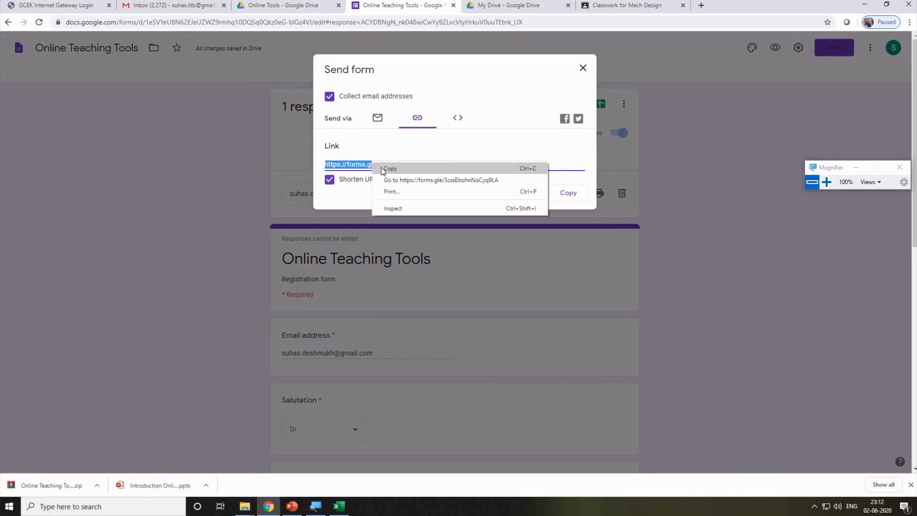
click(384, 169)
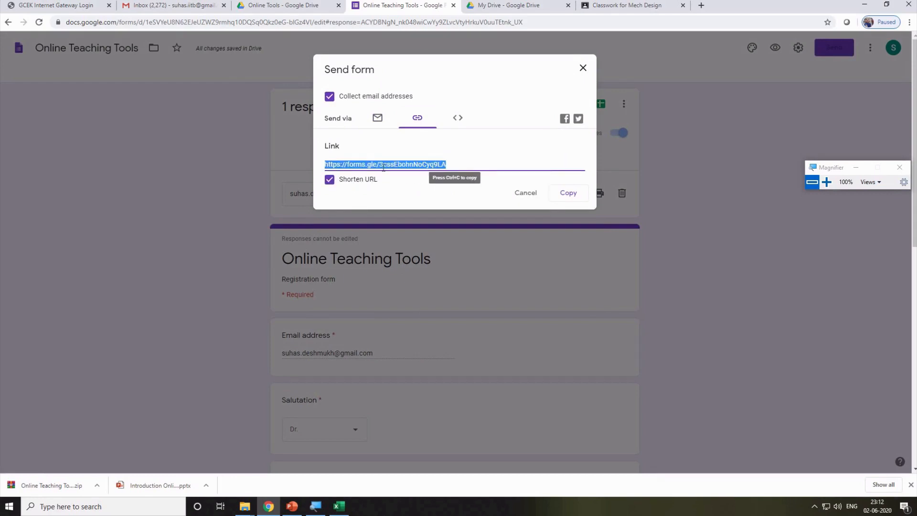
click(637, 7)
click(615, 19)
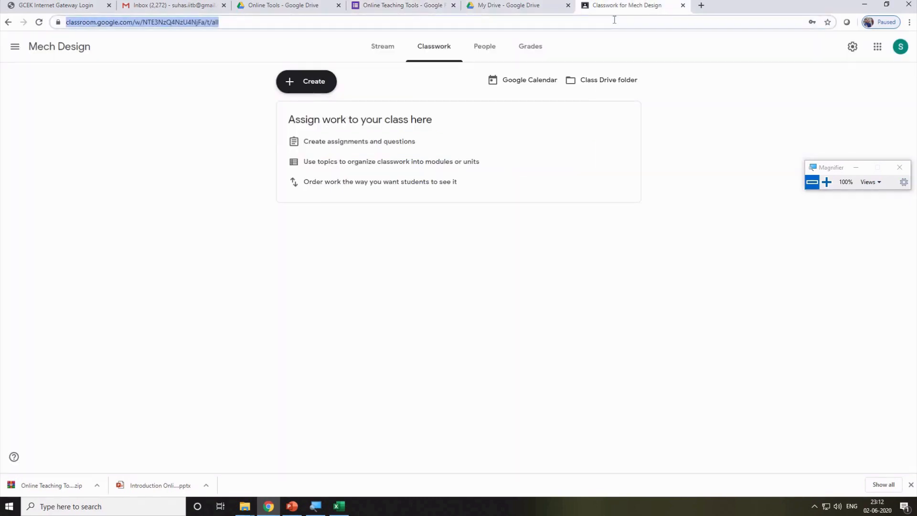
Load the shortened link (already responded), then close the Send form dialog and test tab.
key(ctrl+v)
key(Return)
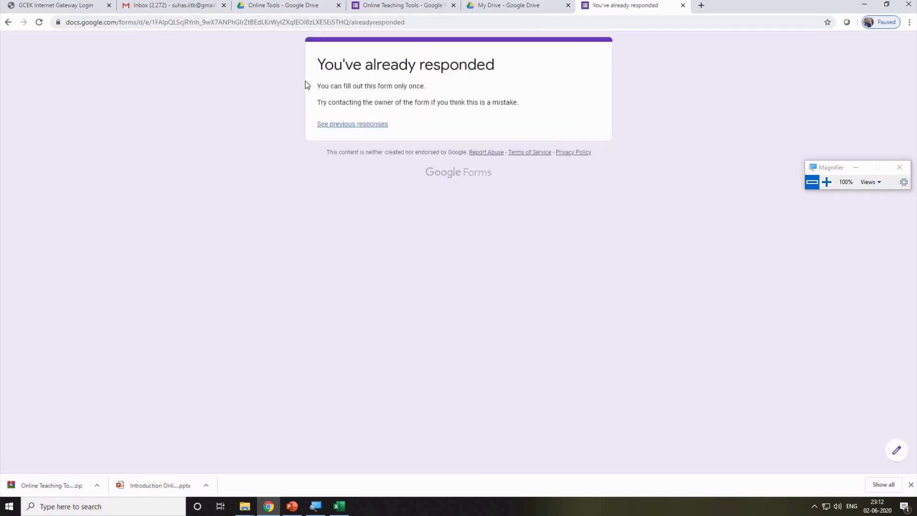
click(403, 7)
click(583, 68)
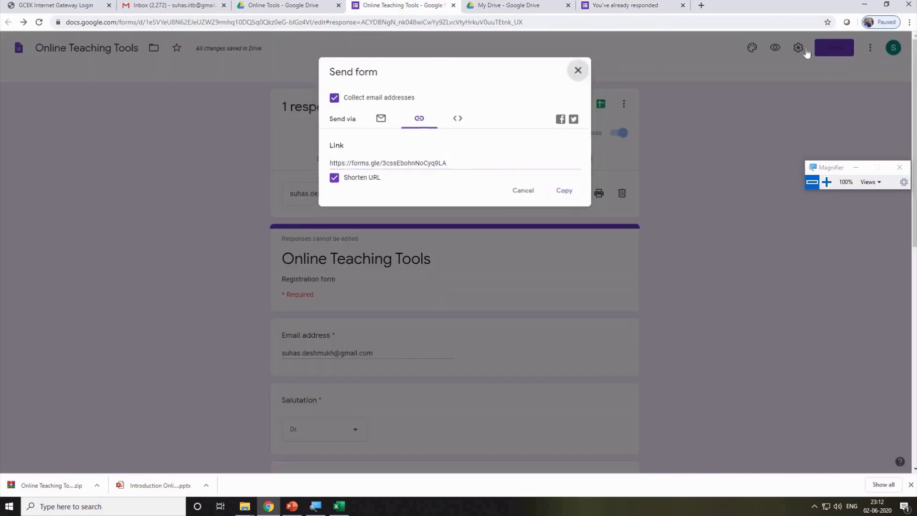
click(613, 6)
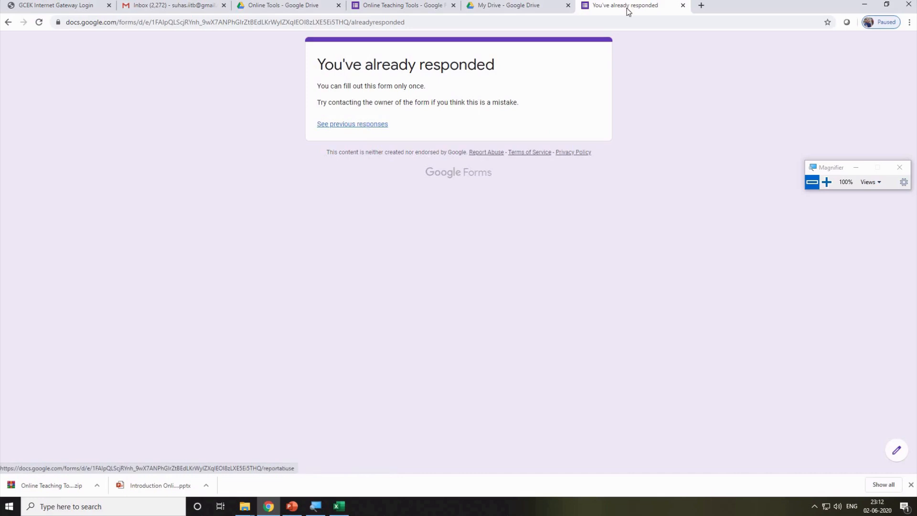
click(683, 5)
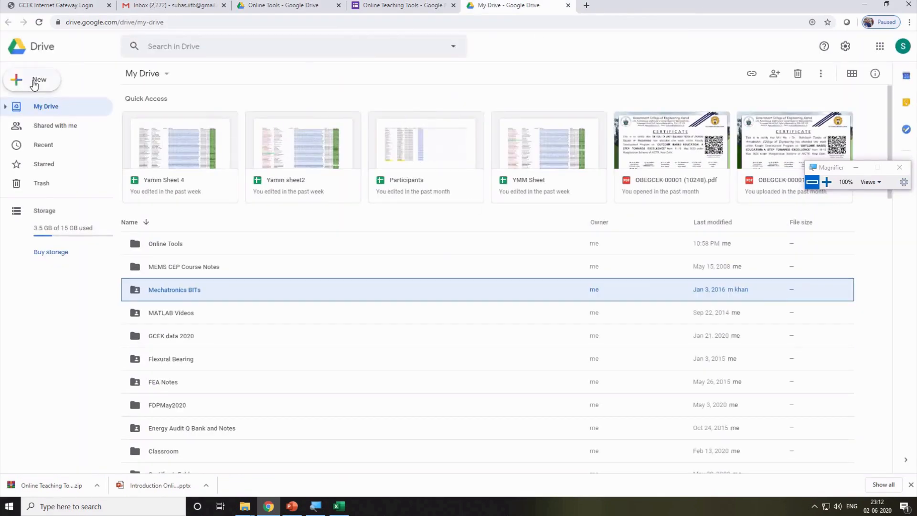
Search for Google Classroom in a new tab and open its home page showing Mech Design.
click(528, 48)
click(586, 5)
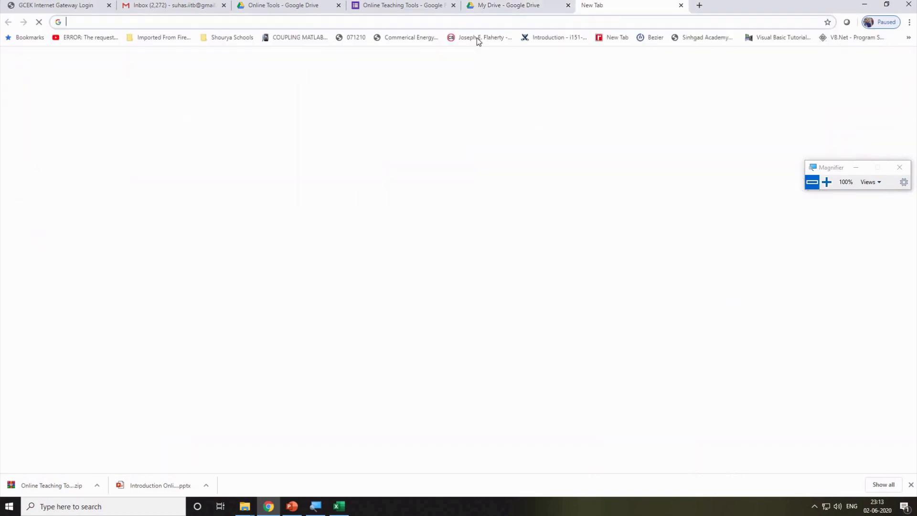
click(446, 21)
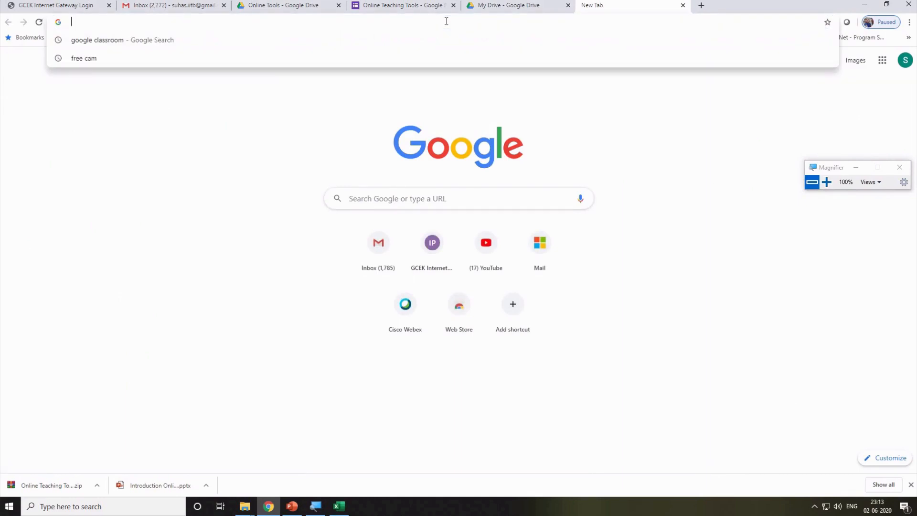
text(google classroom)
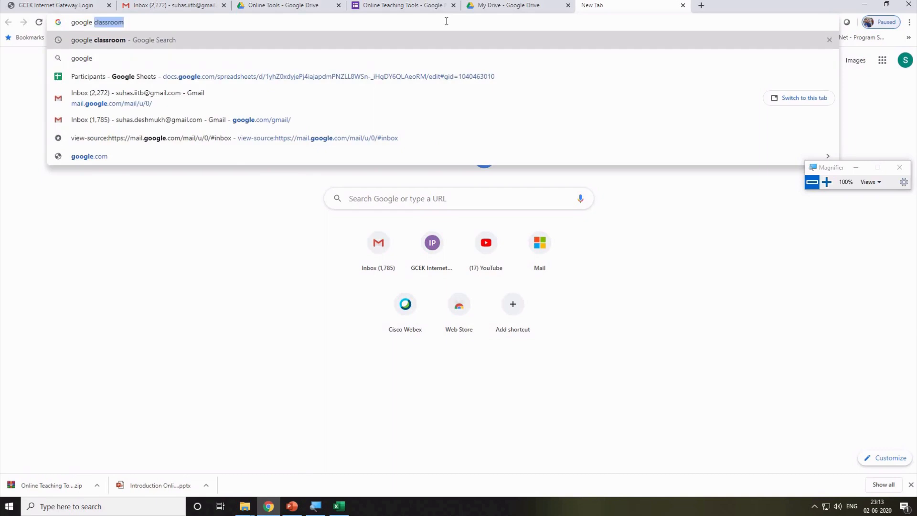
key(Return)
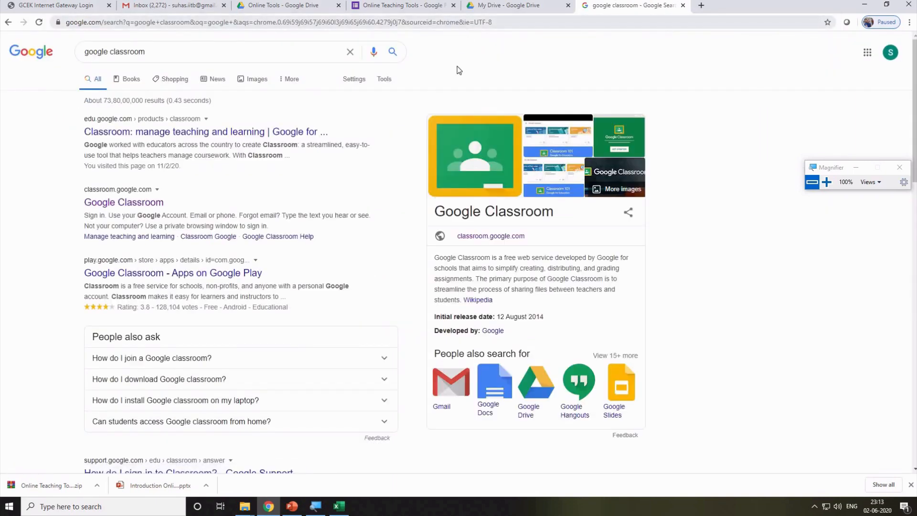
click(151, 205)
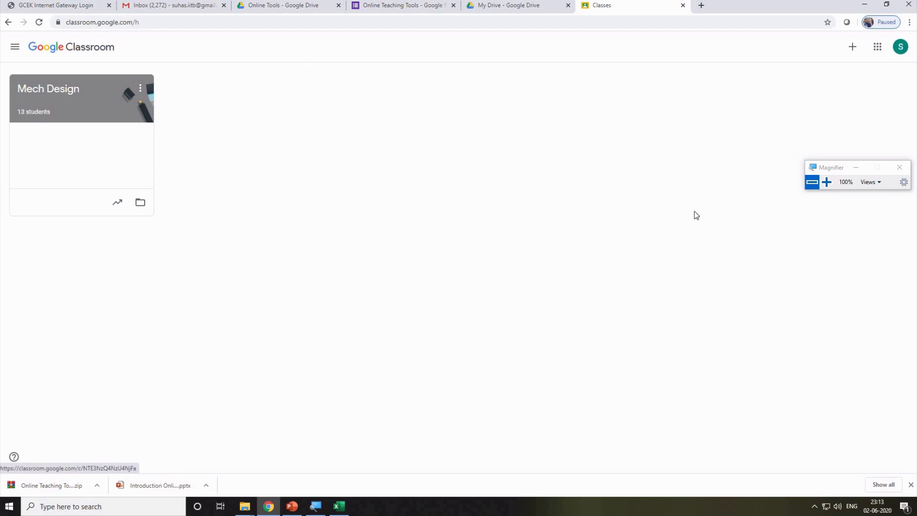
Choose Create class, accept the personal-account notice, and reach the empty Class name field.
click(853, 47)
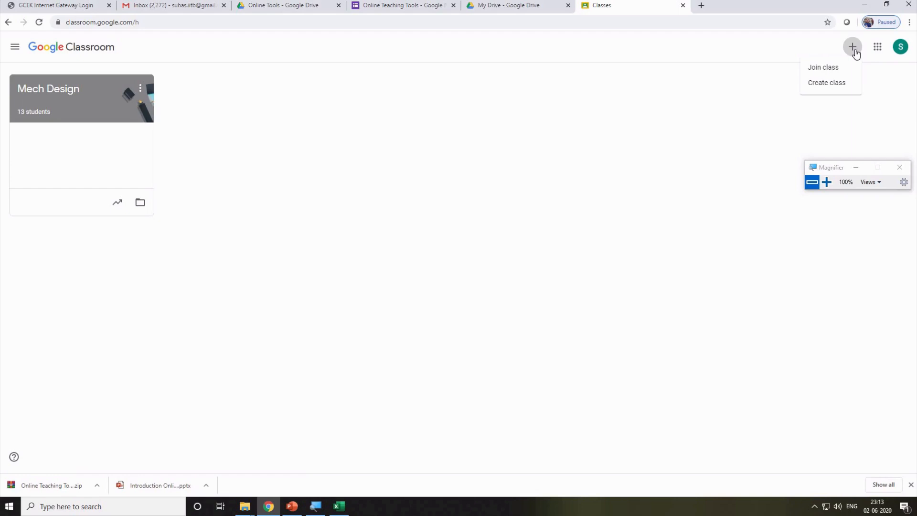
click(819, 84)
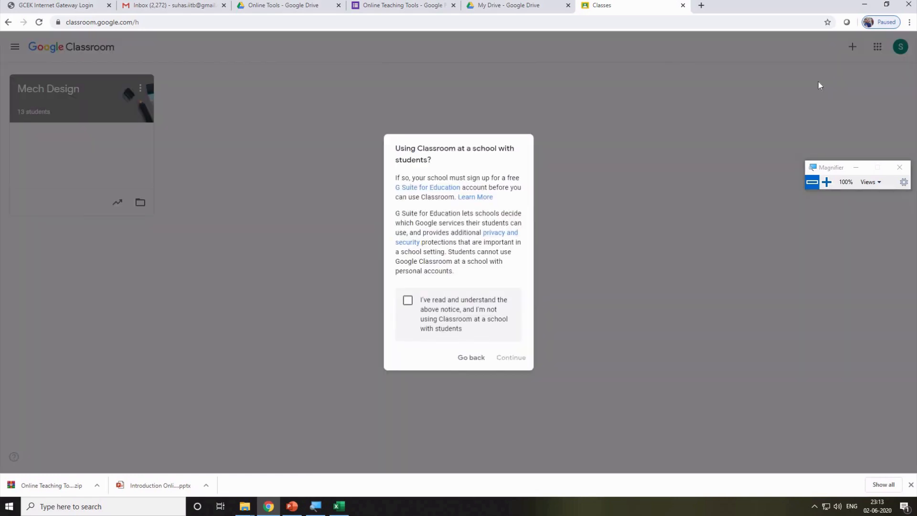
click(409, 302)
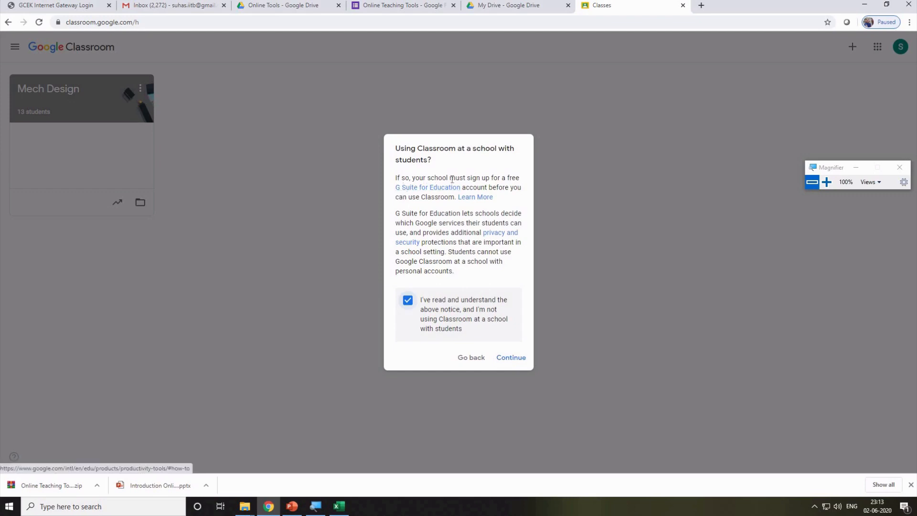
drag(414, 177, 521, 179)
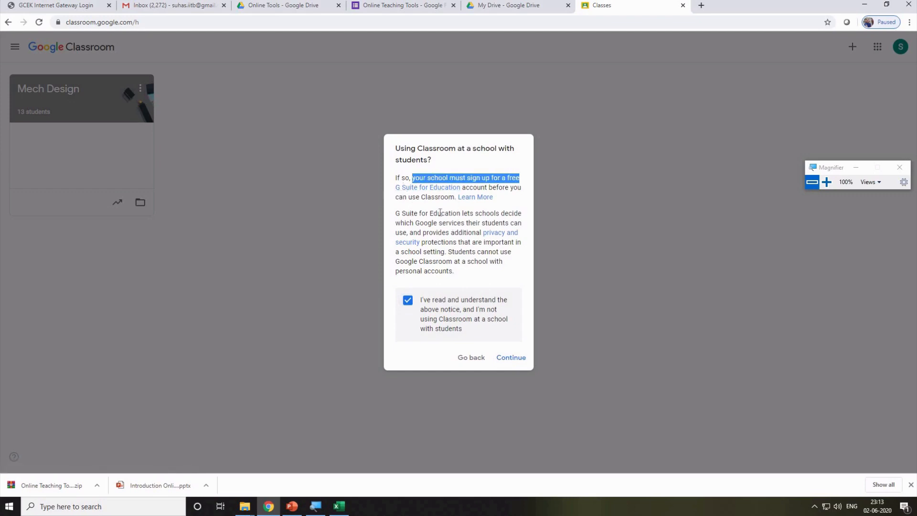
click(510, 359)
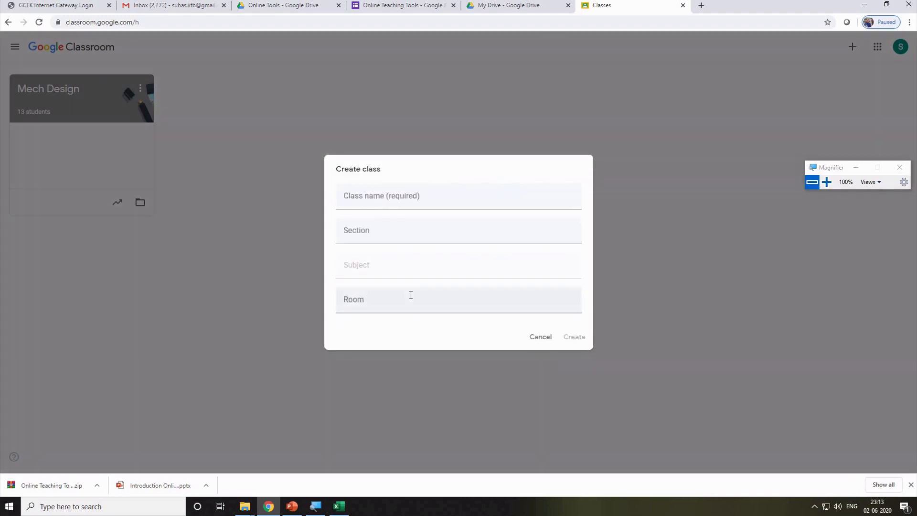
click(387, 200)
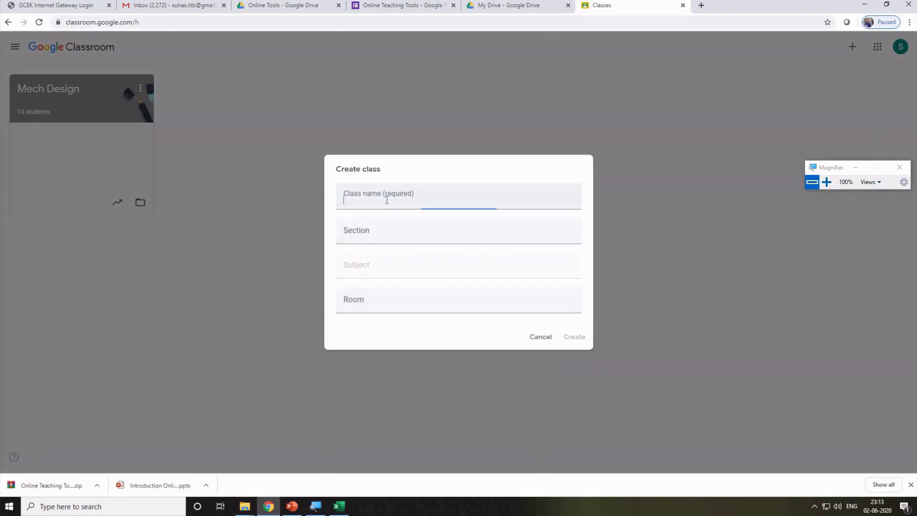
Create the class 'Online Teaching Tools' with subject OTT, leaving section and room blank.
text(On)
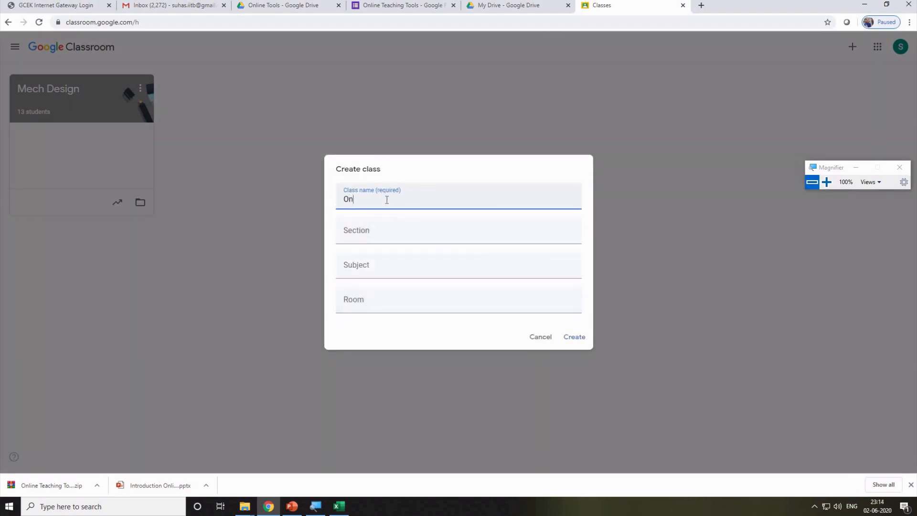
text(line Teaching Tools)
click(409, 231)
click(384, 264)
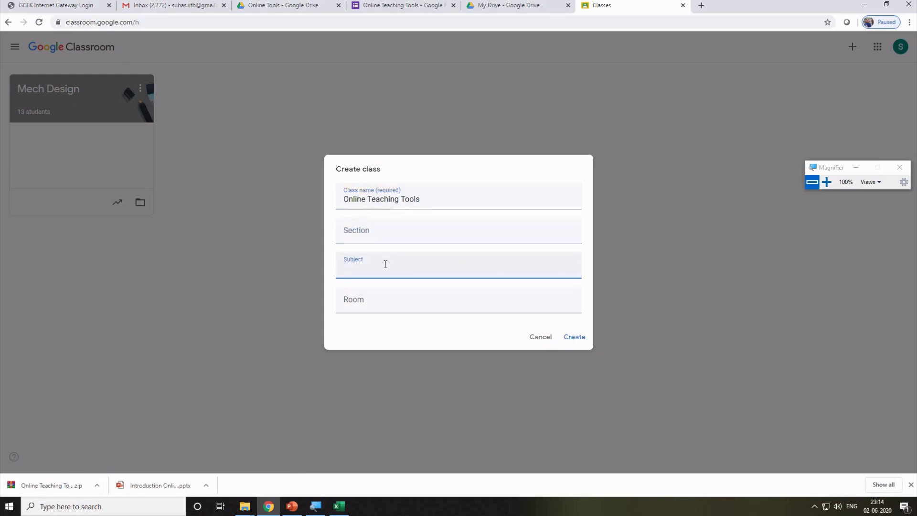
text(OT)
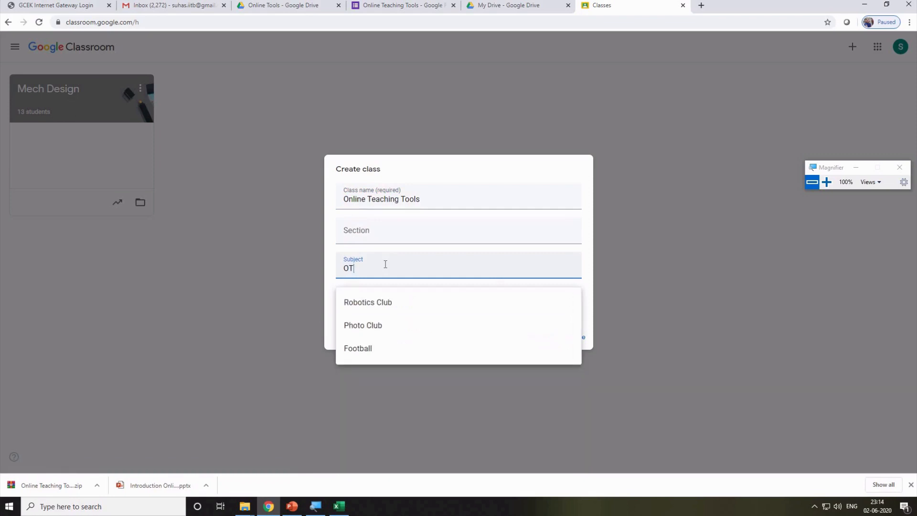
text(T)
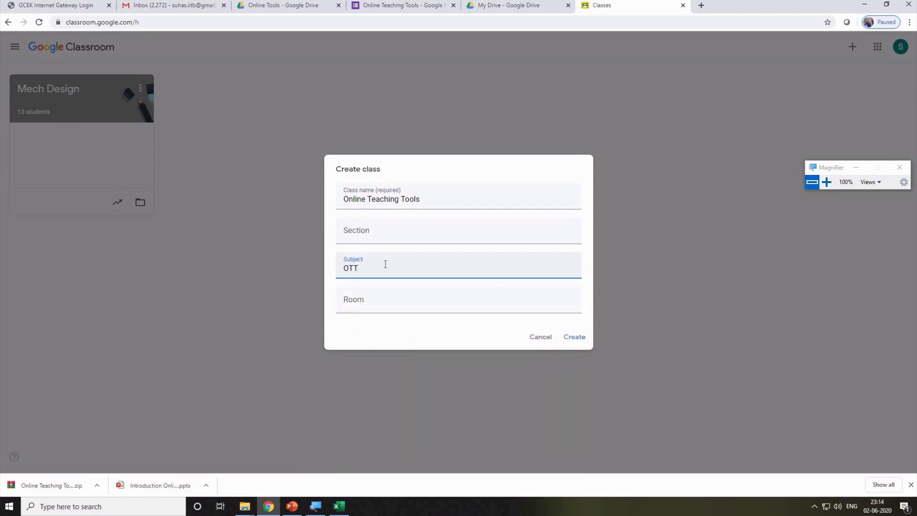
click(394, 299)
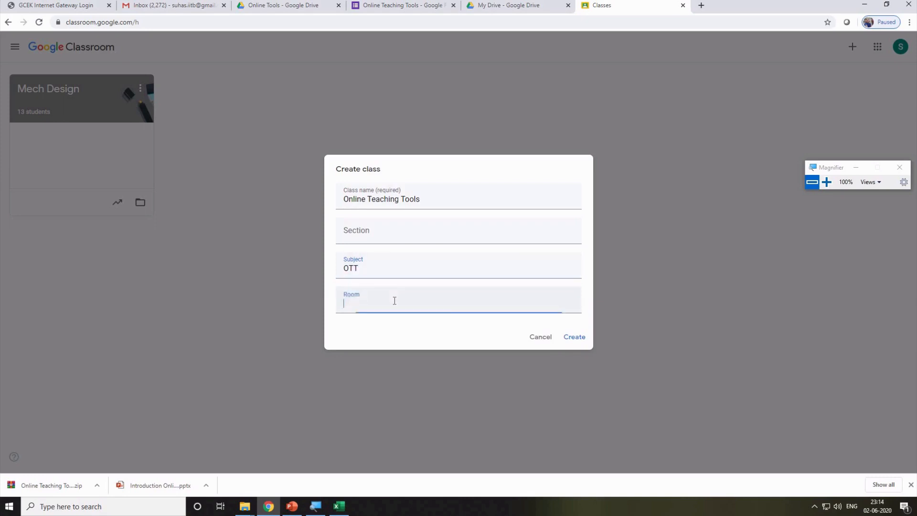
click(574, 337)
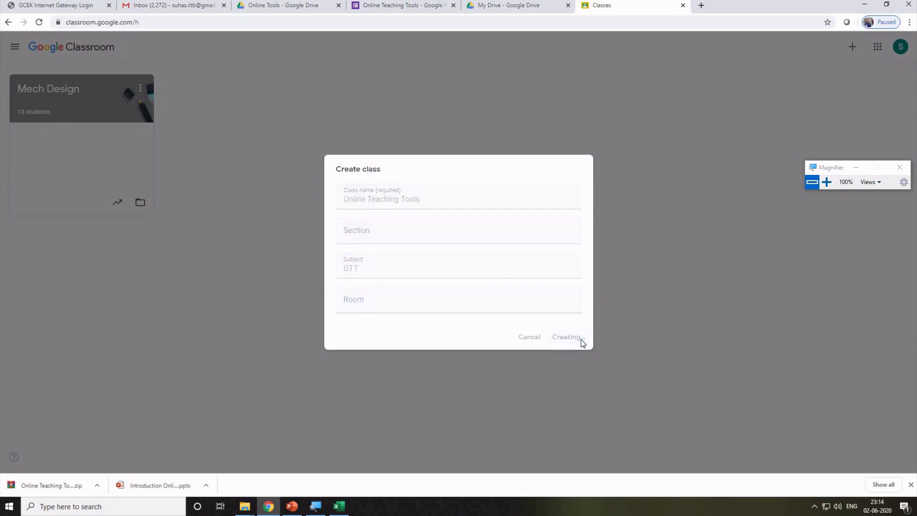
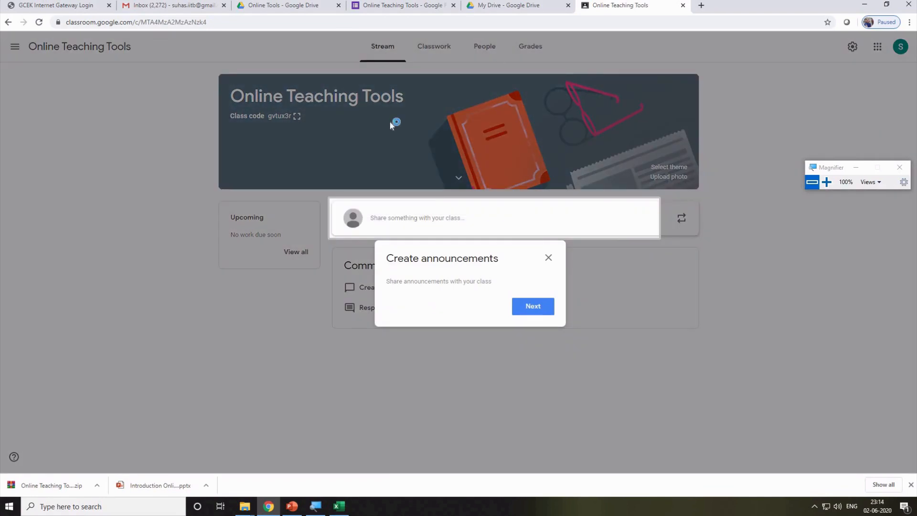
Dismiss the browser menu and the announcement tips on the Online Teaching Tools Stream.
right_click(391, 123)
click(360, 124)
click(541, 307)
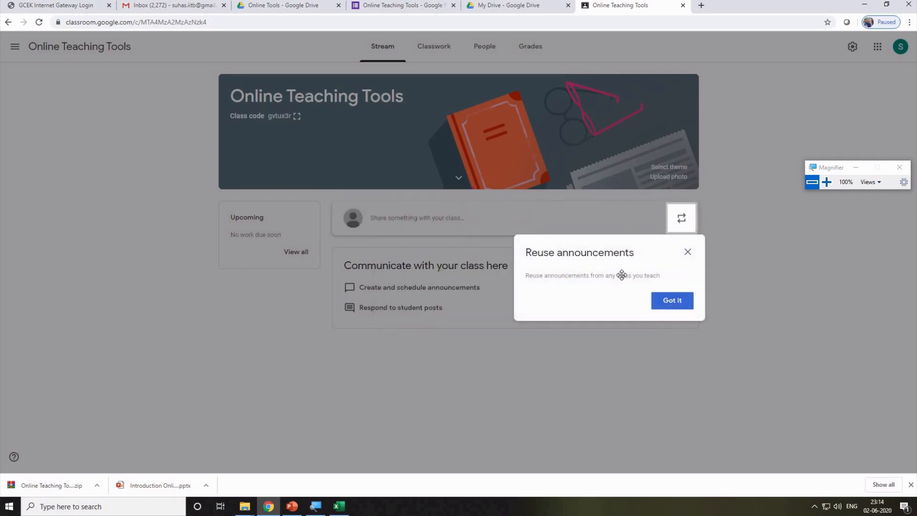
click(678, 304)
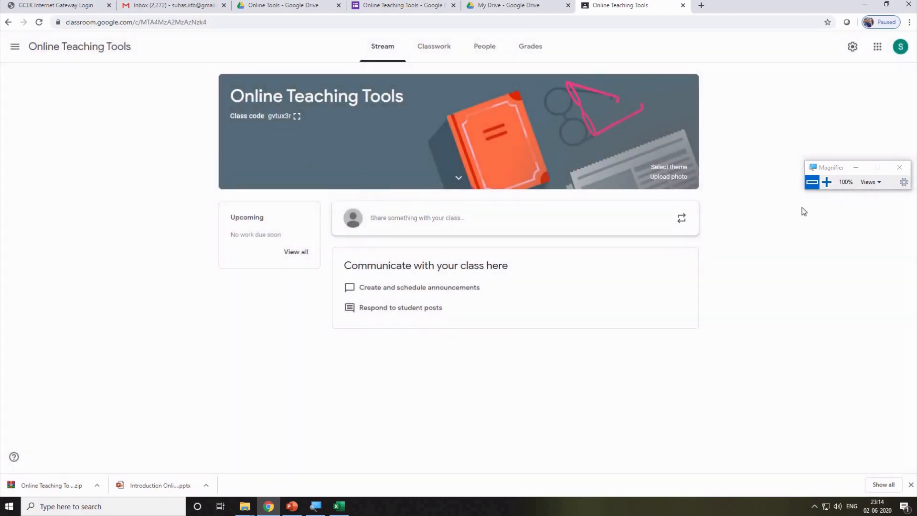
click(826, 183)
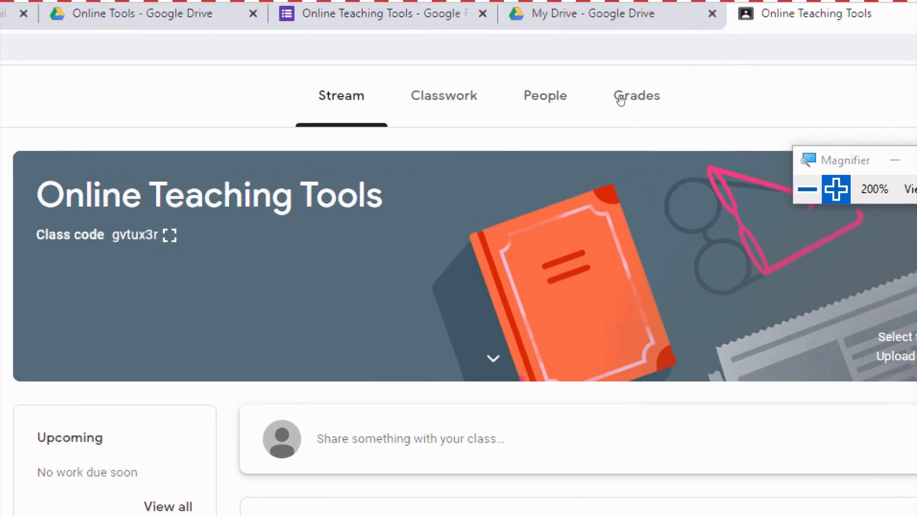
Zoom out and look over the class's Classwork, People and Grades pages.
key(super+minus)
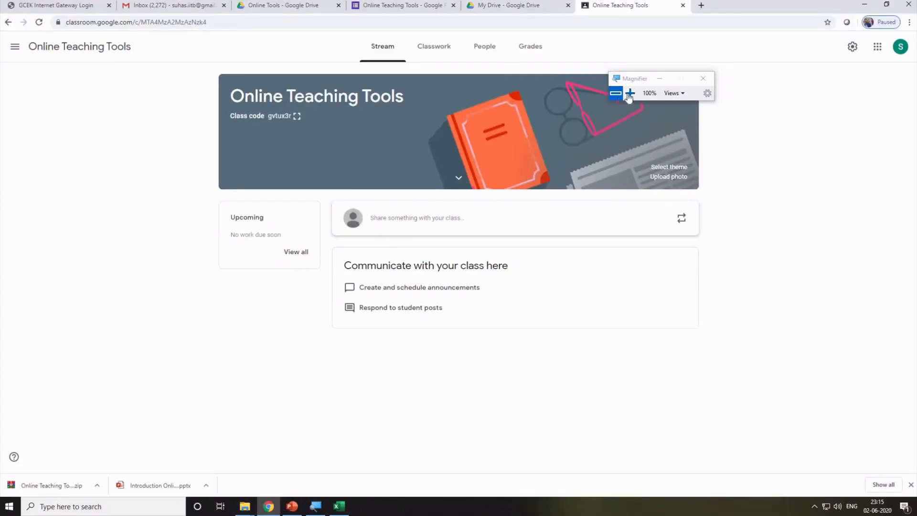
drag(633, 79, 749, 107)
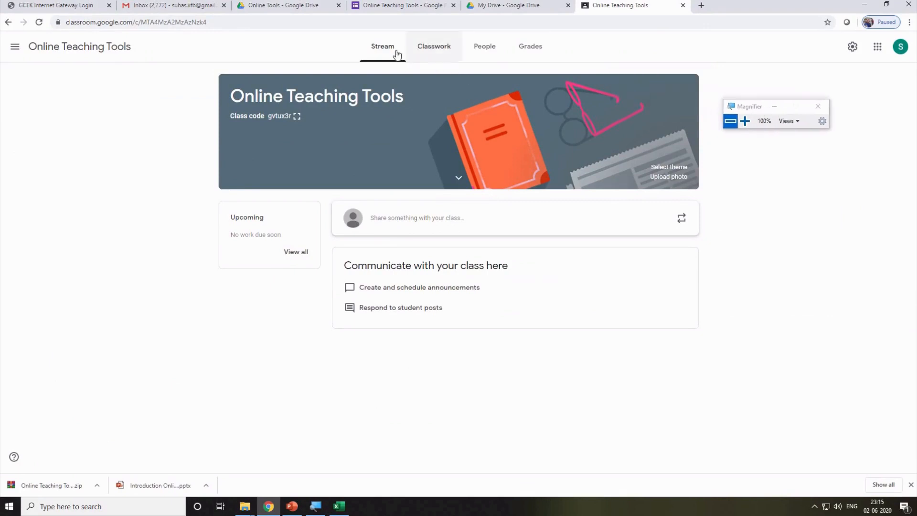
click(443, 54)
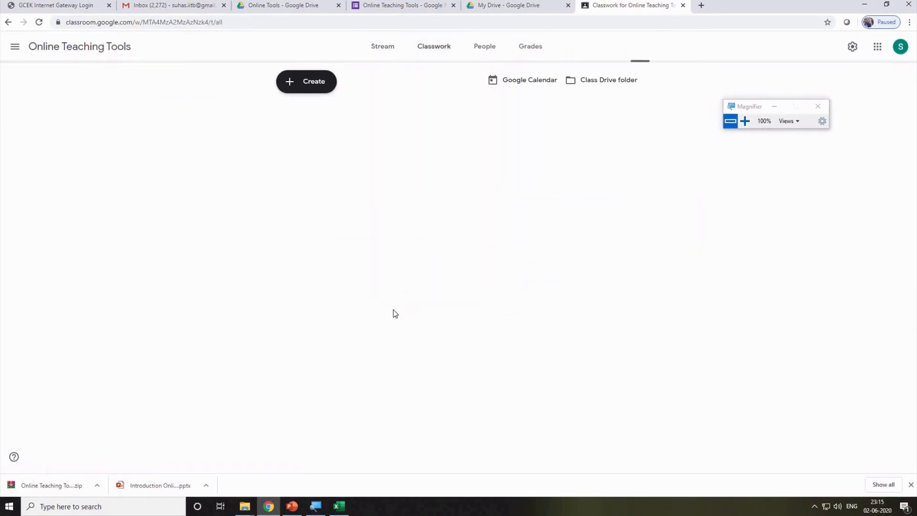
click(483, 49)
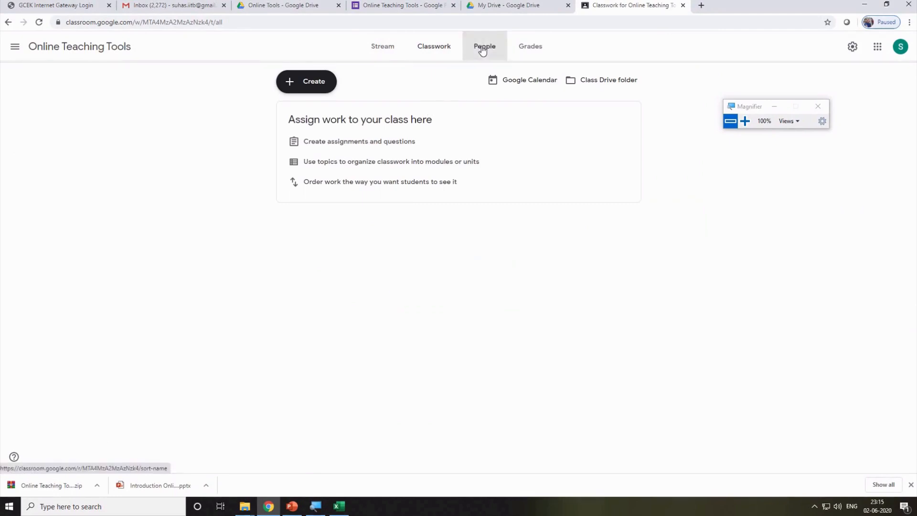
click(533, 51)
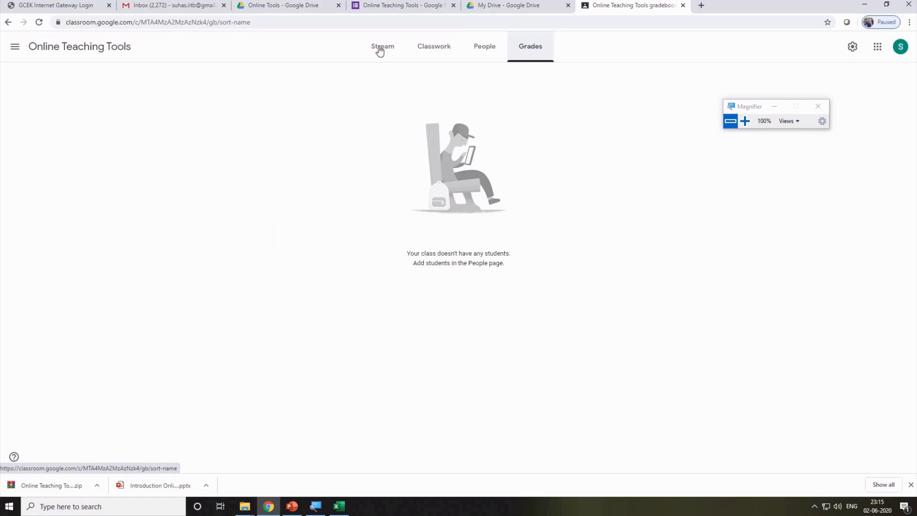
click(422, 47)
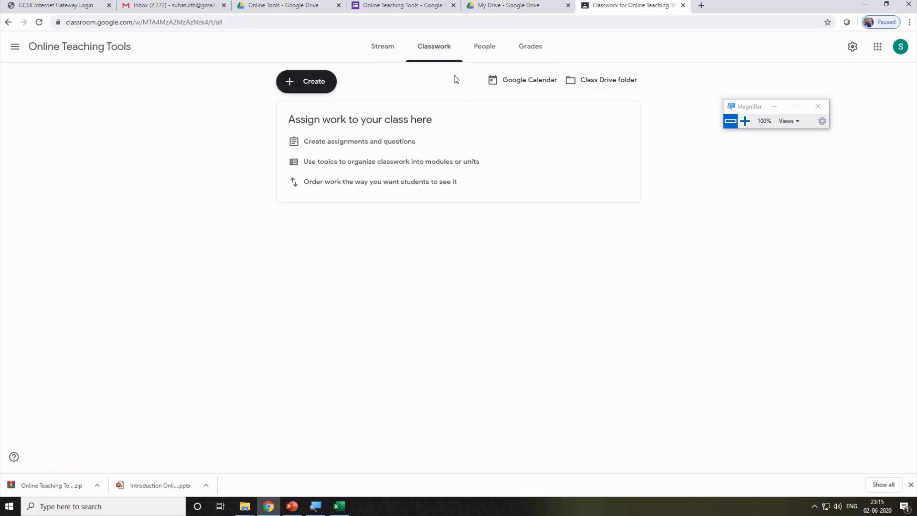
Check the classwork types under Create, then return to the class Stream.
click(298, 88)
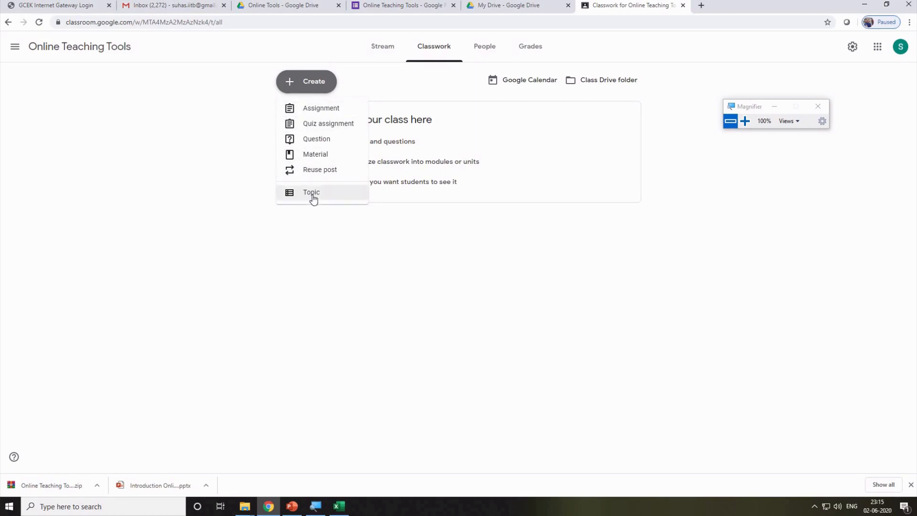
click(385, 71)
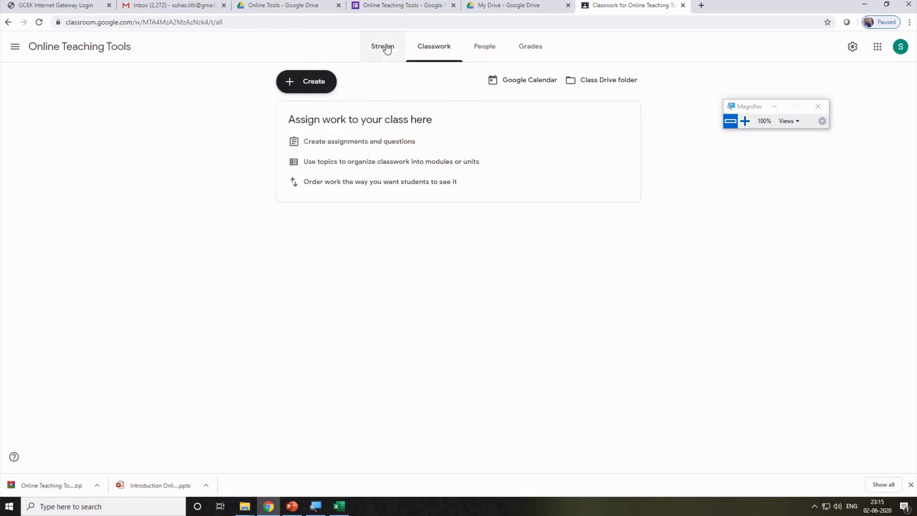
click(382, 47)
Post the announcement 'welcome to all online teaching tool class' on the class Stream.
click(403, 219)
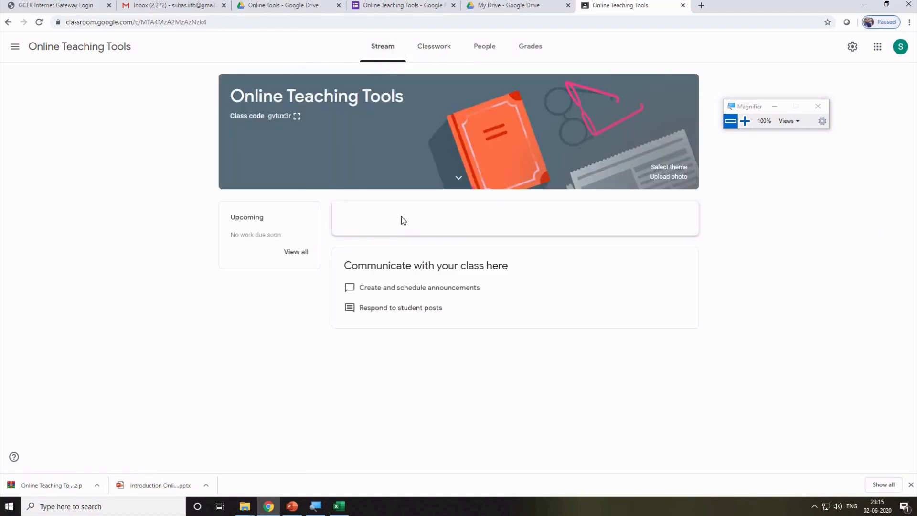
text(we)
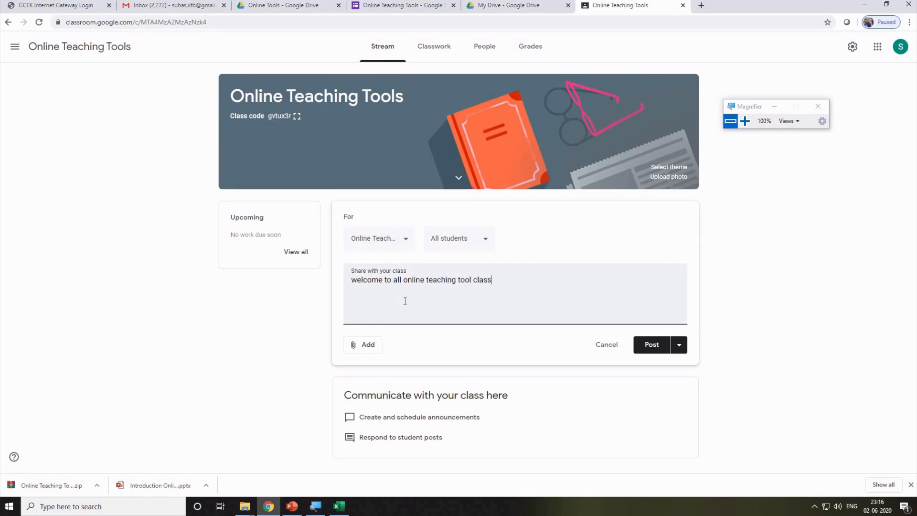
click(658, 344)
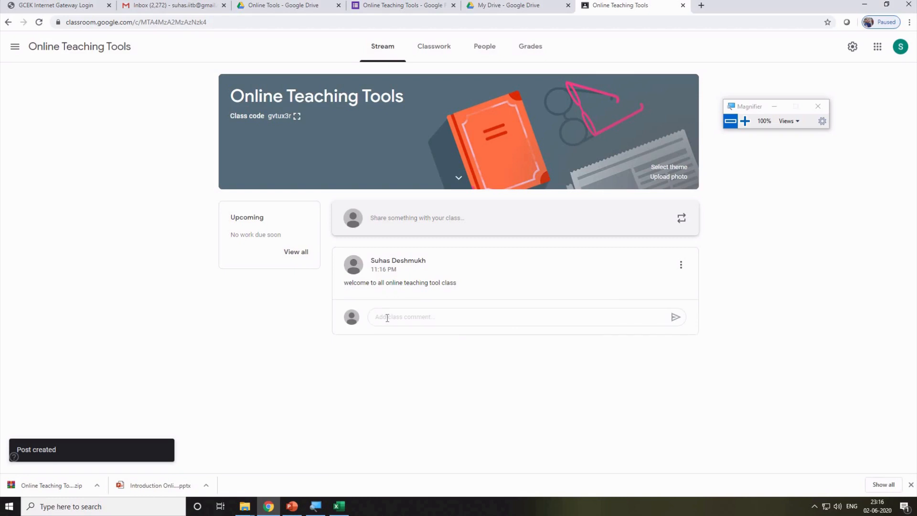
click(388, 323)
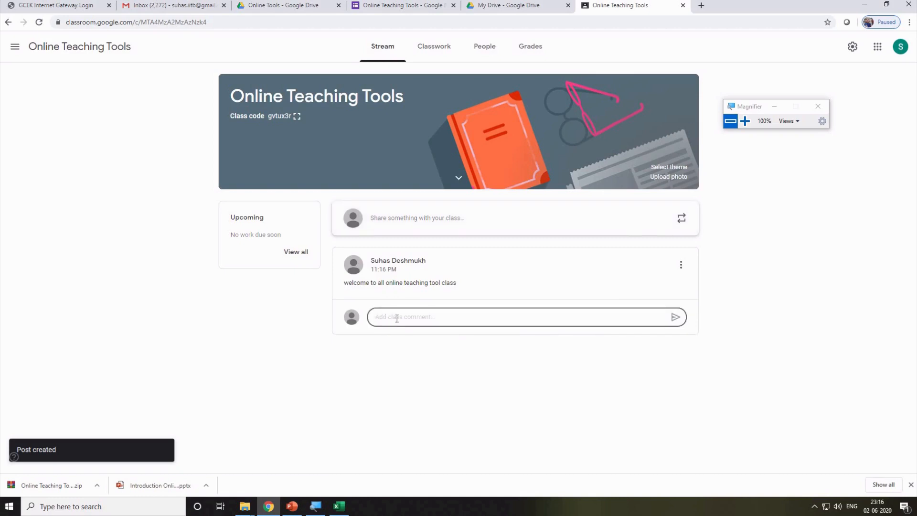
Start inviting students on People and copy the email column F from the Excel list.
click(487, 47)
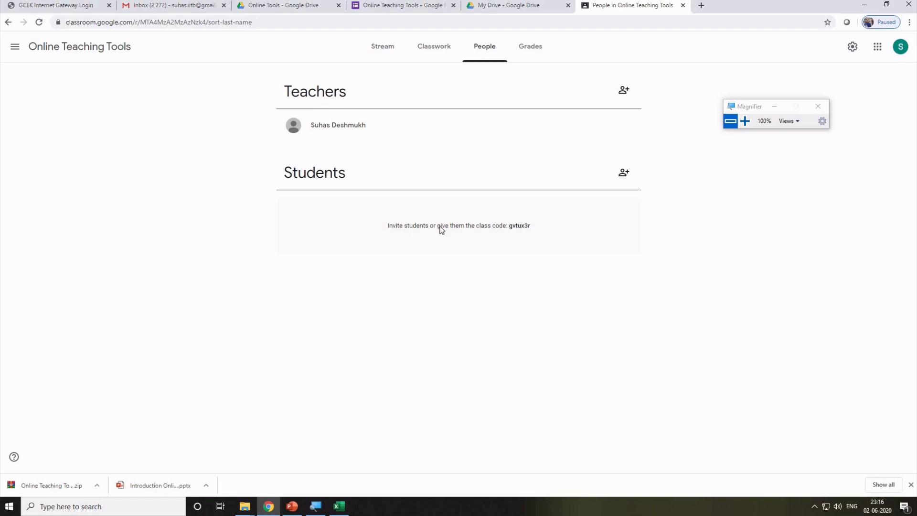
click(623, 175)
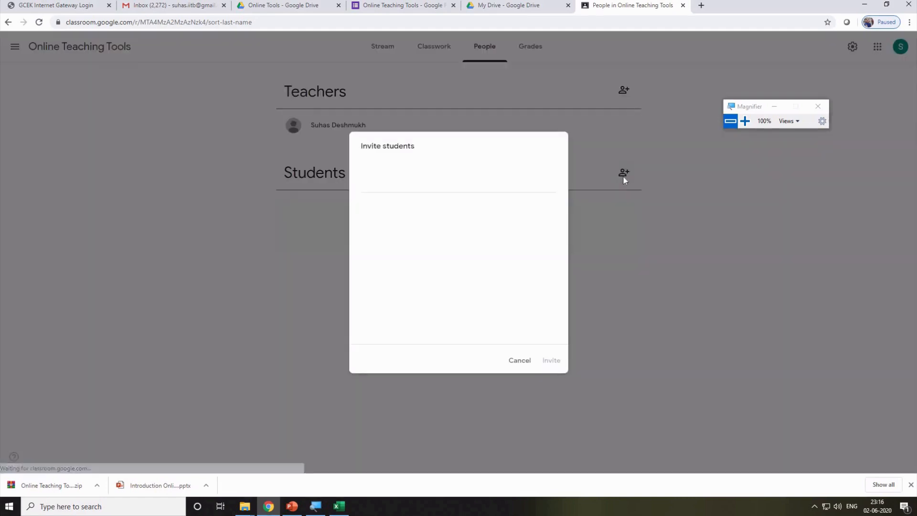
click(338, 508)
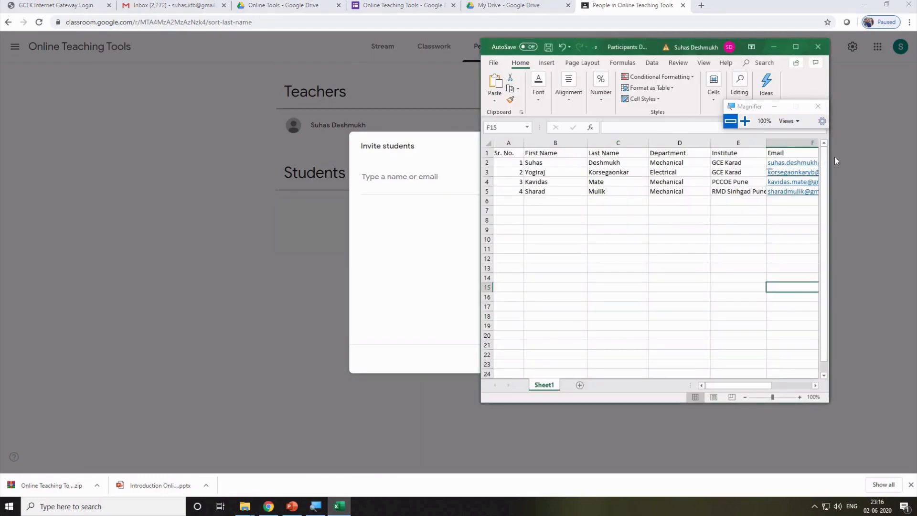
drag(834, 157, 915, 159)
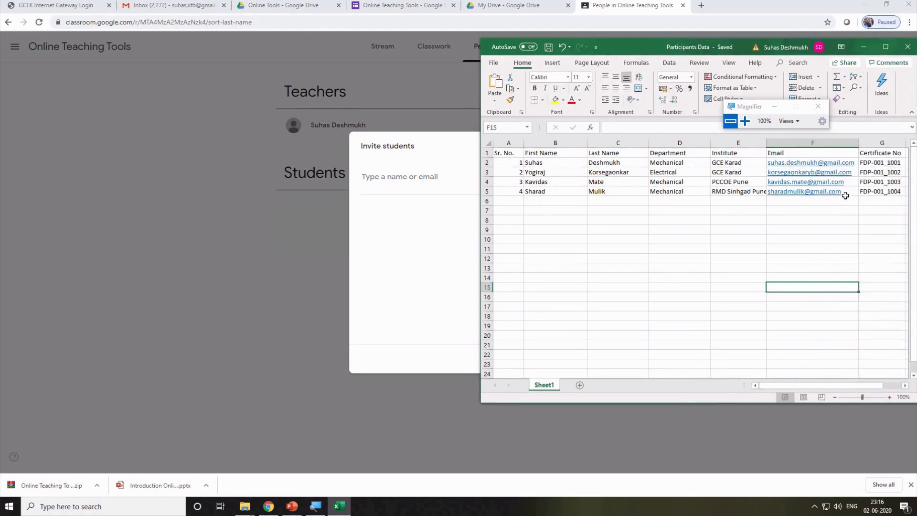
drag(845, 194, 847, 165)
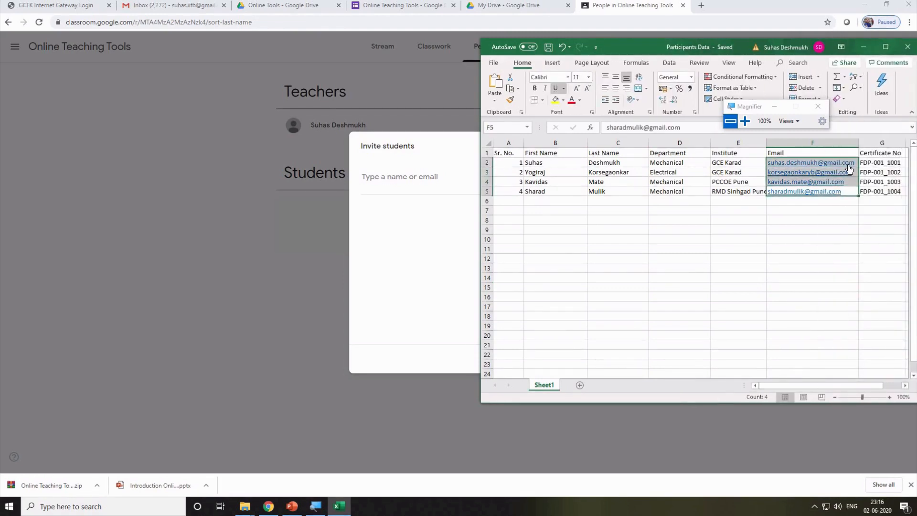
key(ctrl+c)
Paste the four email addresses into Invite students and send the invitations.
click(380, 176)
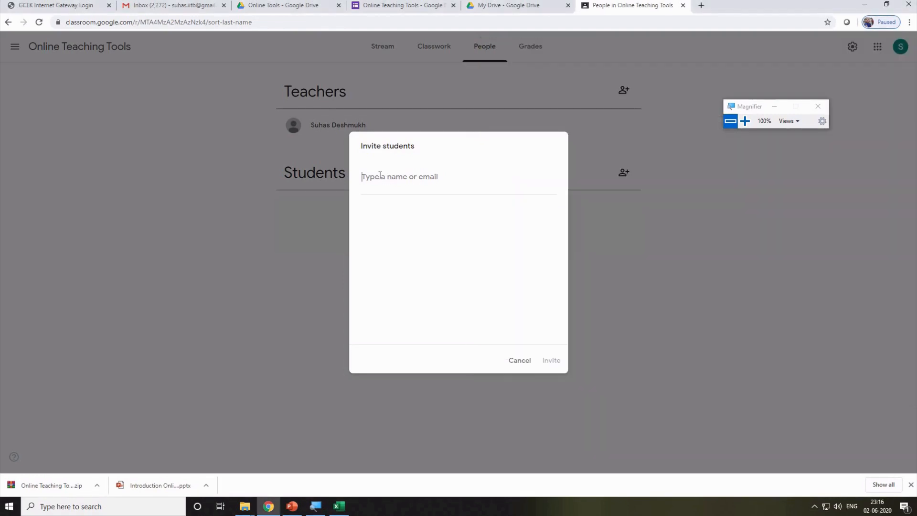
key(ctrl+v)
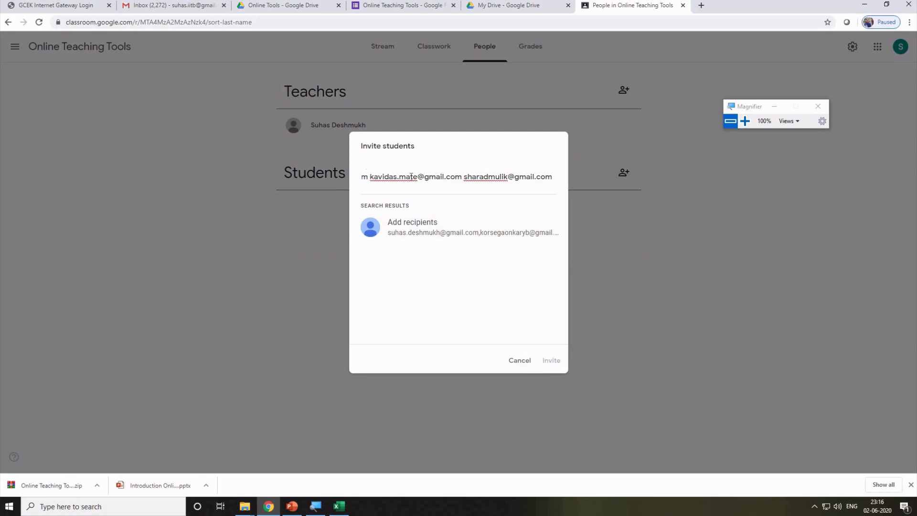
key(Home)
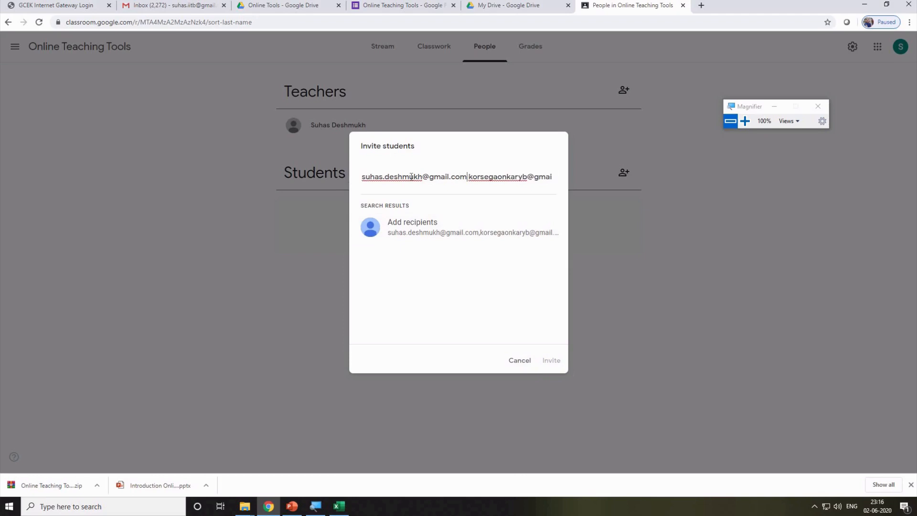
key(Return)
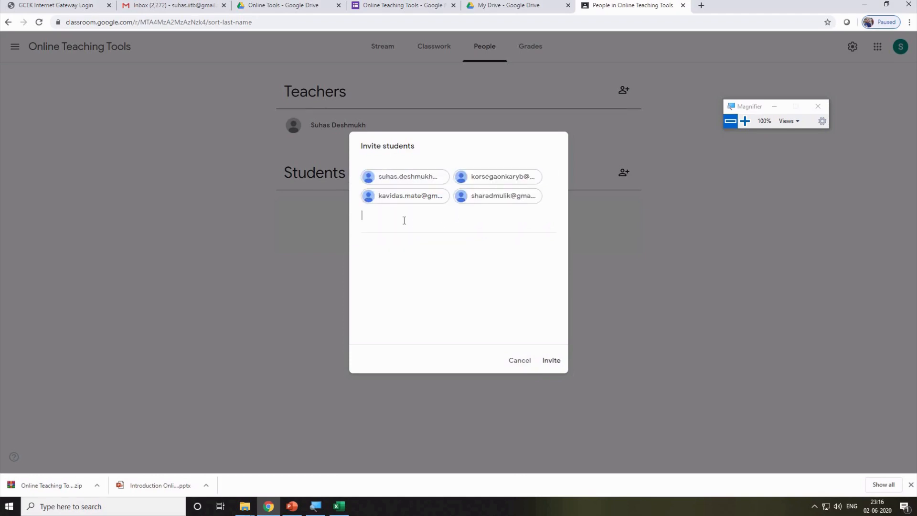
click(560, 365)
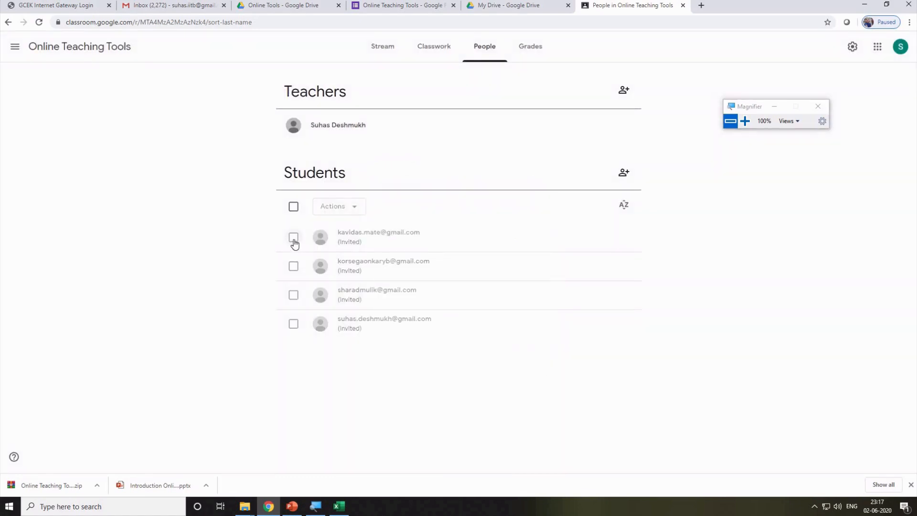
In Gmail, switch to the other linked account and sign in with its password.
click(152, 9)
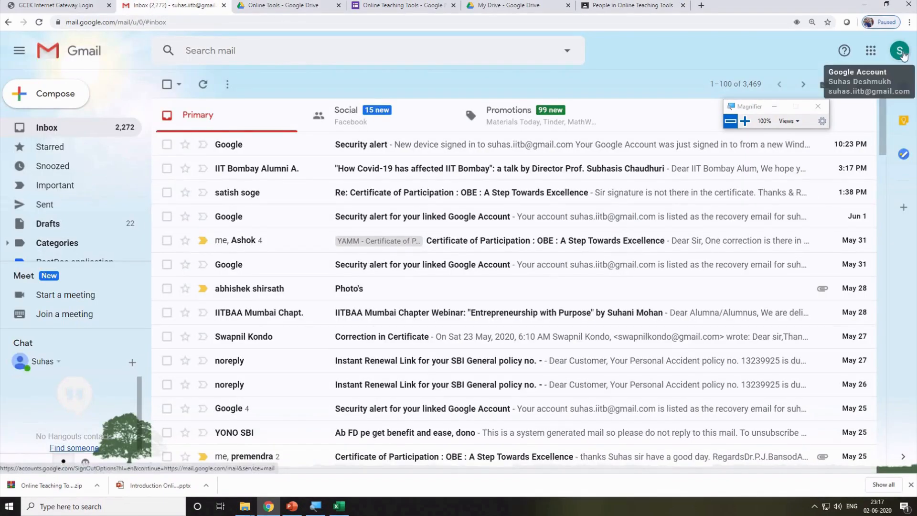
click(905, 53)
click(804, 230)
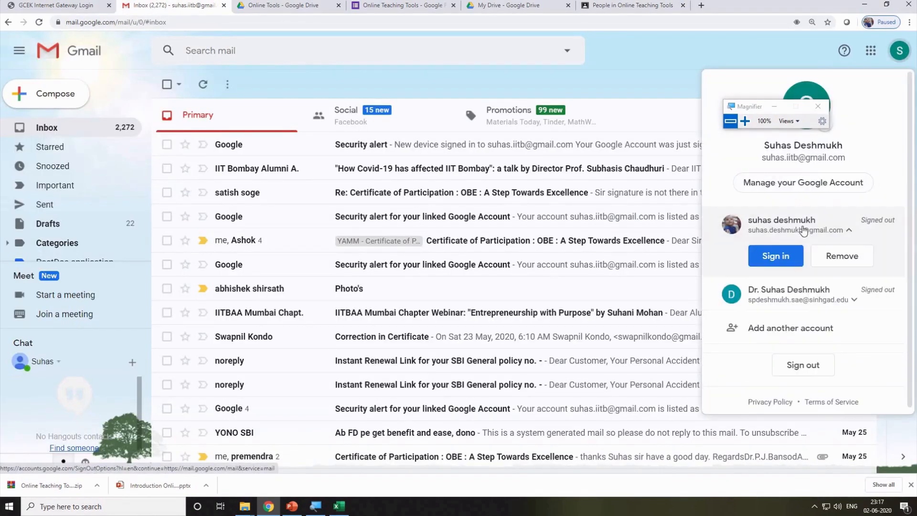
click(768, 259)
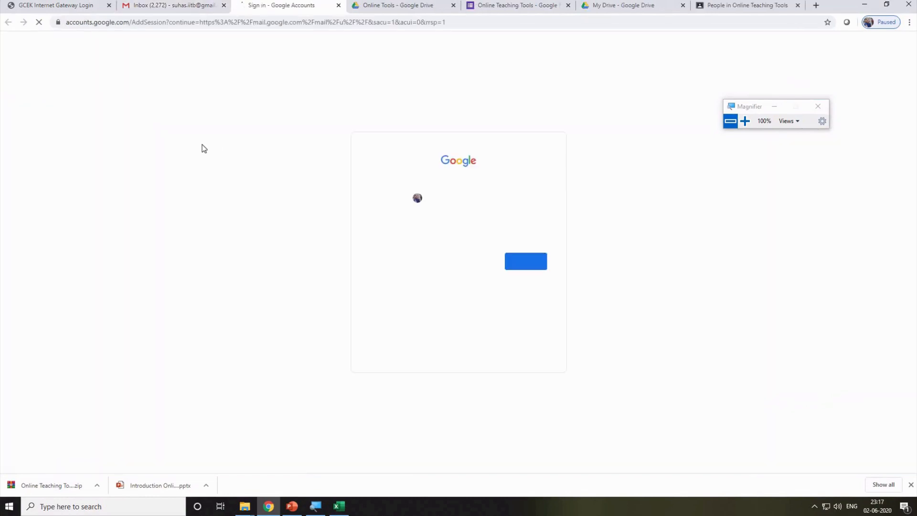
click(522, 263)
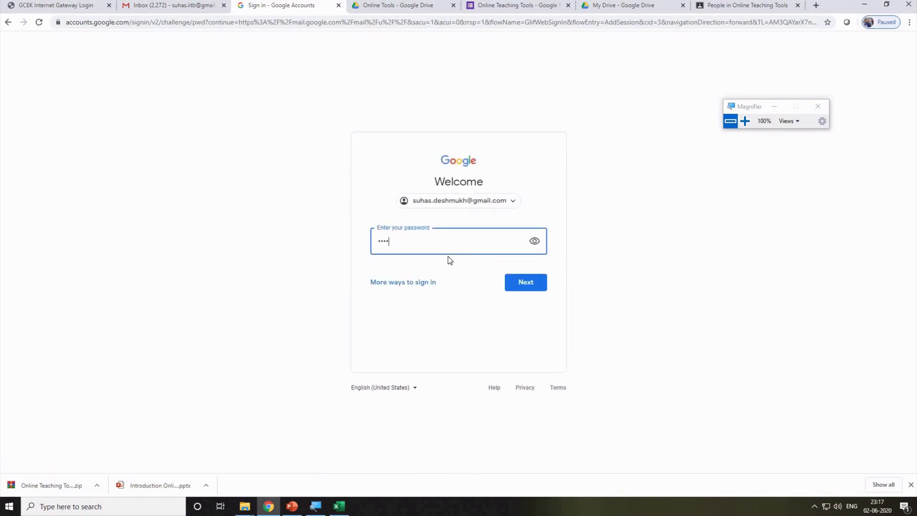
key(Return)
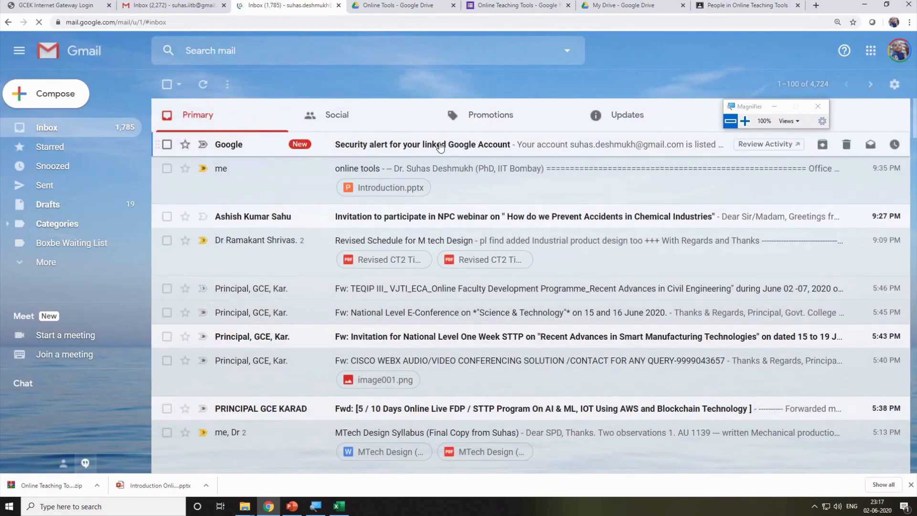
Open the class invitation email under Updates and join Online Teaching Tools.
click(403, 152)
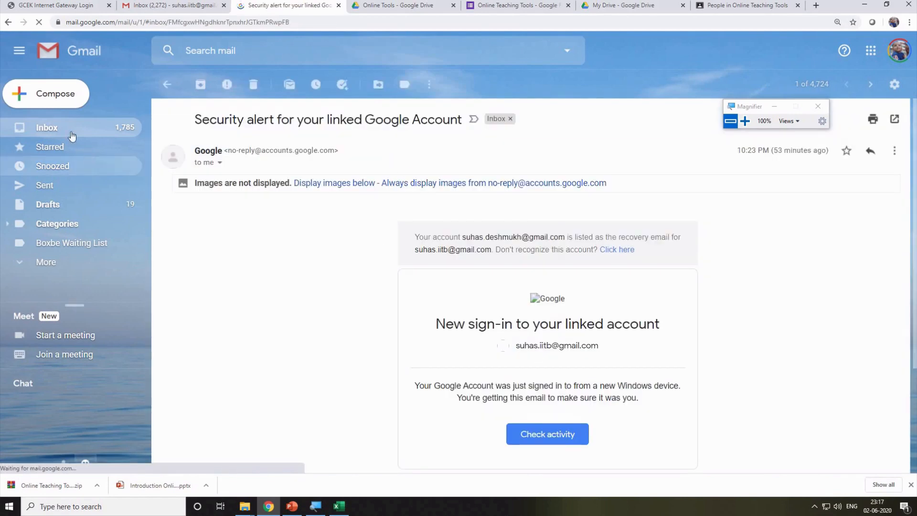
click(127, 138)
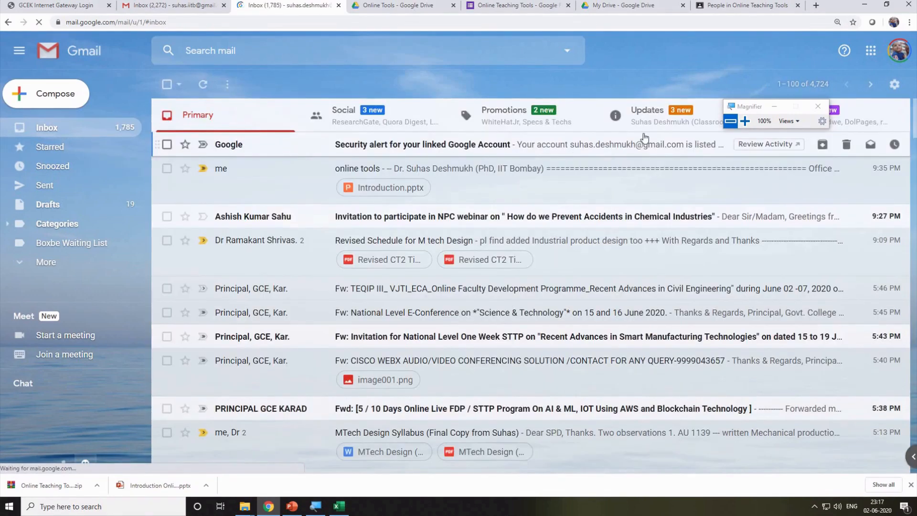
click(650, 120)
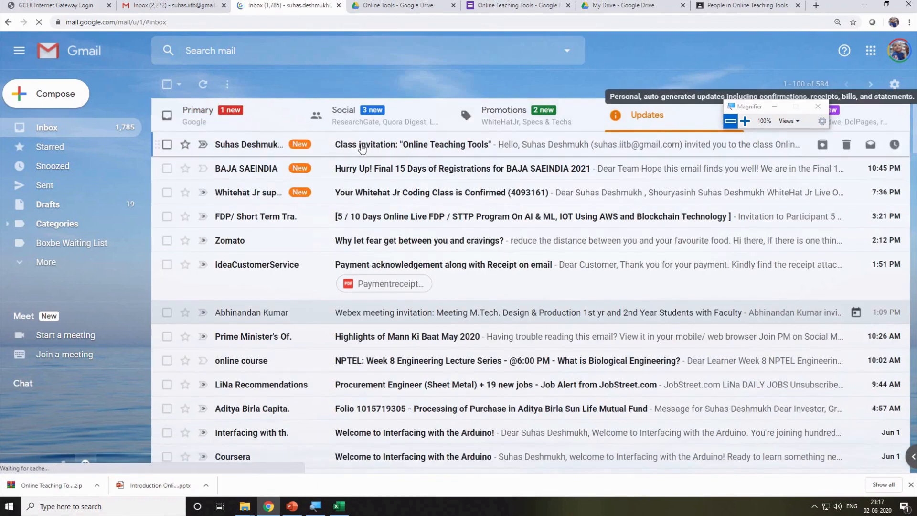
click(366, 149)
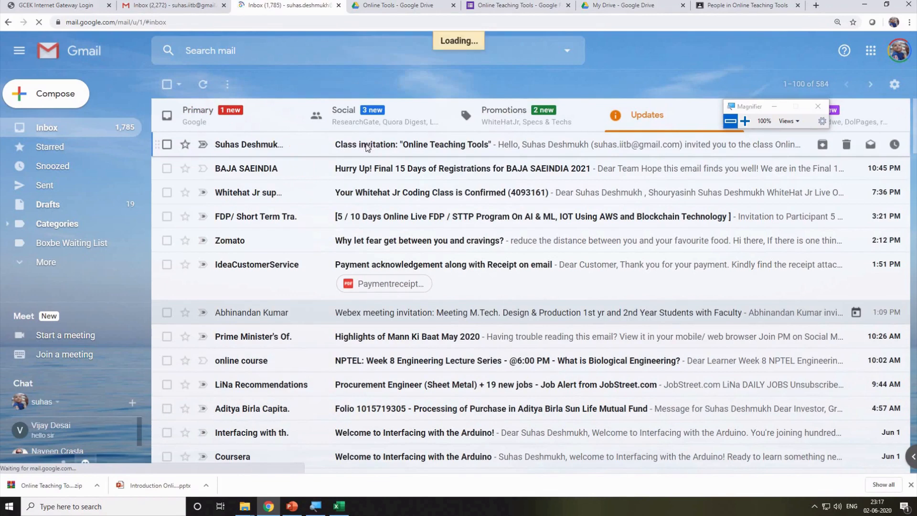
scroll(483, 375, down, 2)
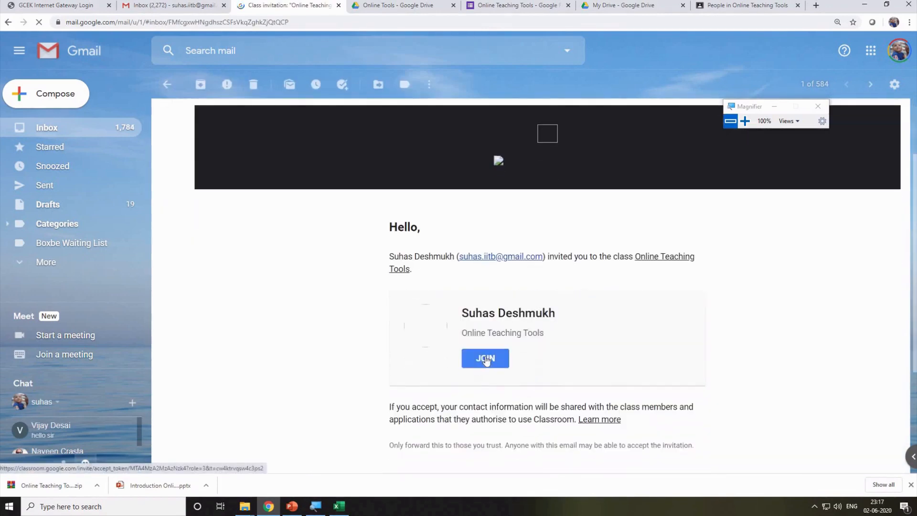
click(485, 357)
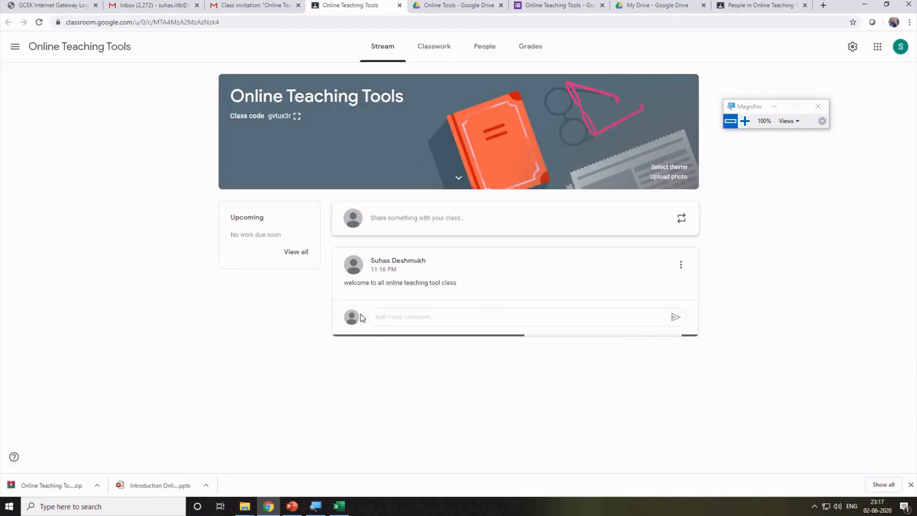
Reload the class People page and review the invited students list.
click(498, 51)
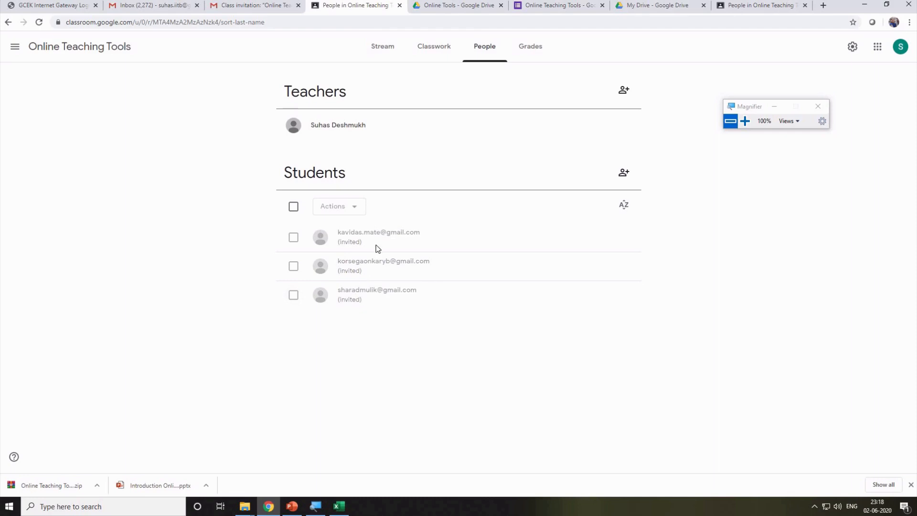
click(399, 5)
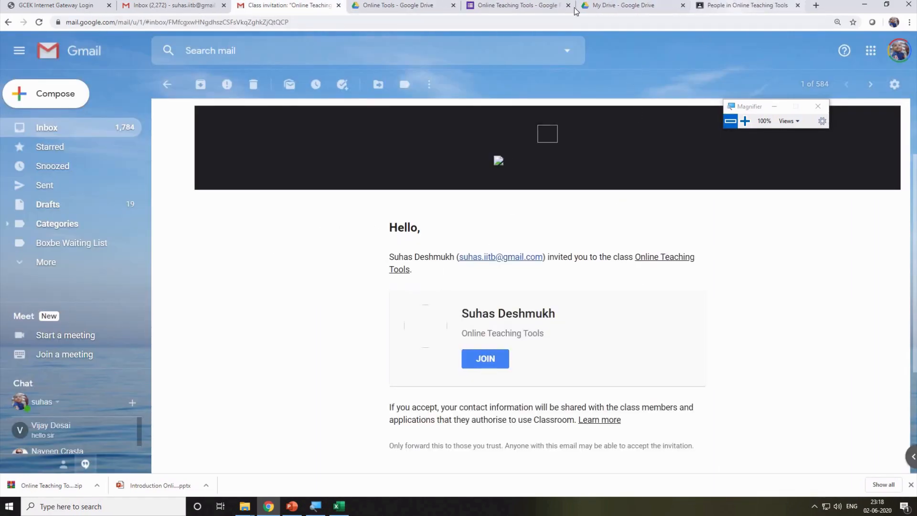
click(738, 7)
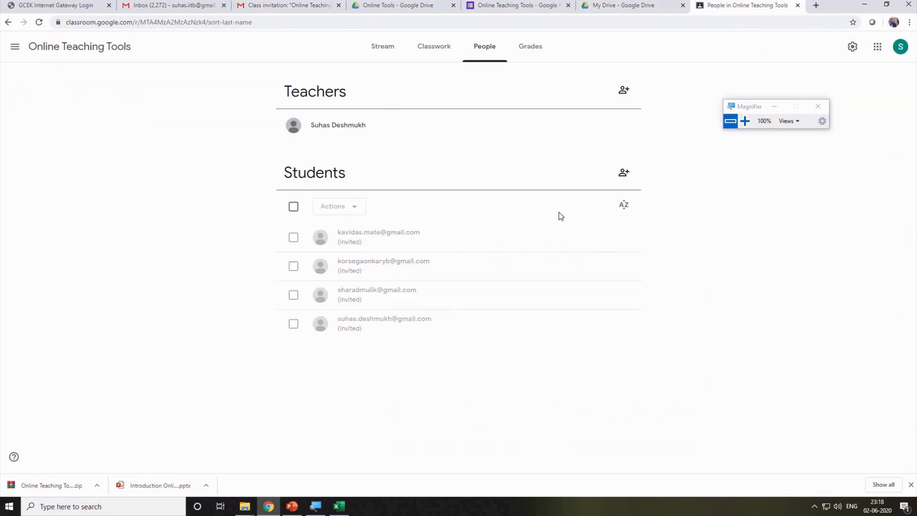
click(336, 25)
key(Return)
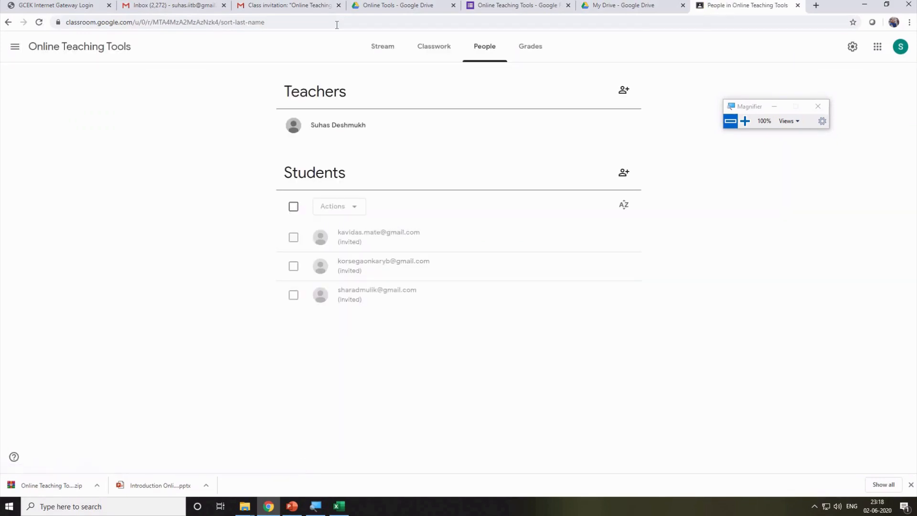
click(294, 207)
click(294, 207)
Open and cancel Invite students, then view Grades and go to Classwork.
click(624, 173)
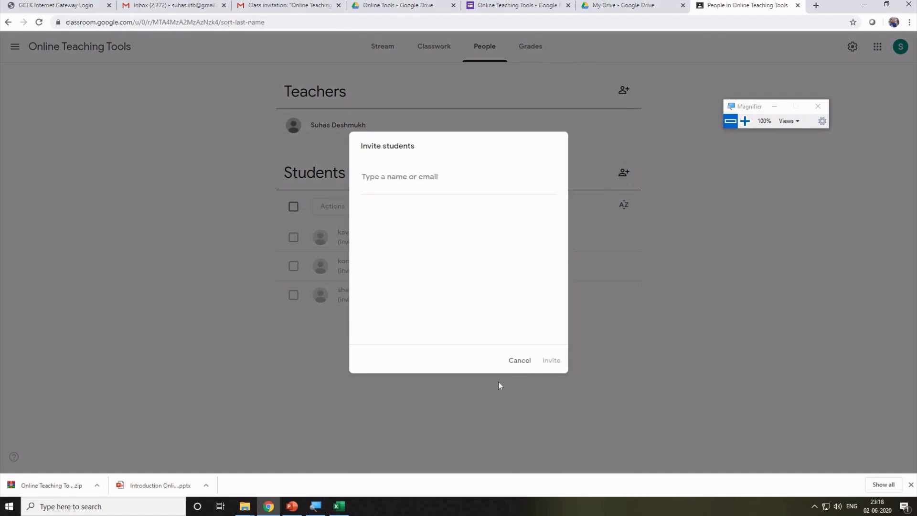
click(519, 360)
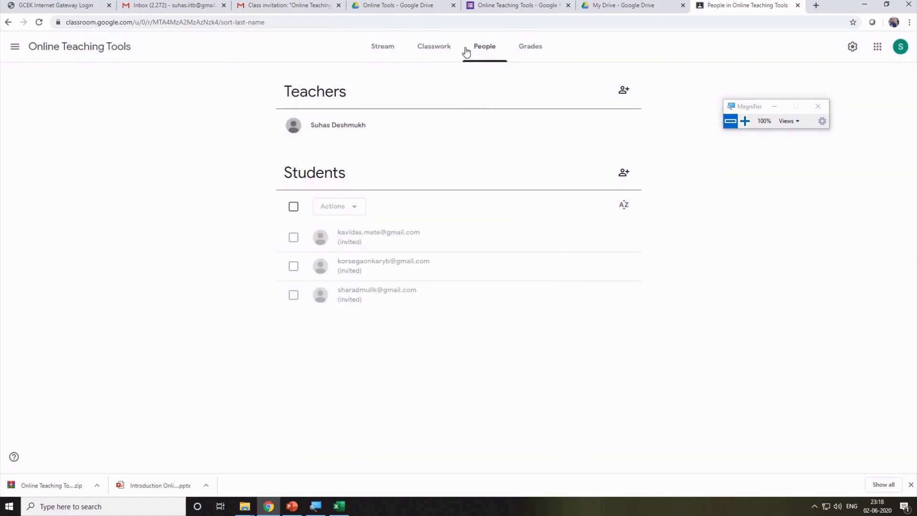
click(529, 46)
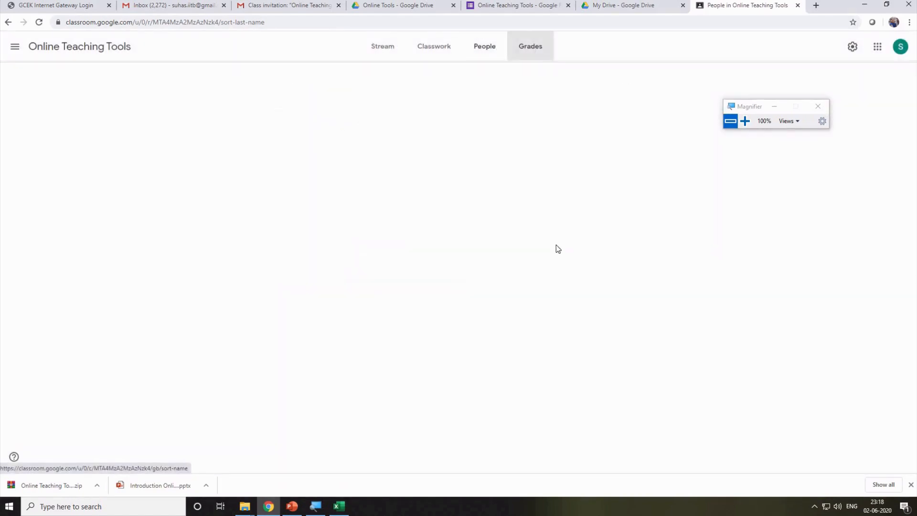
click(431, 57)
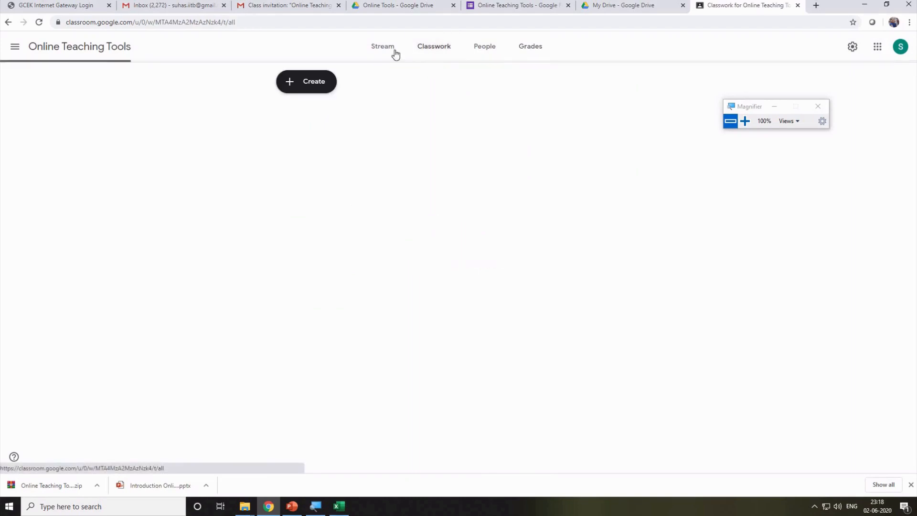
Create an assignment titled 'Assignment No1' with instructions 'blbllbb' and choose to add a file.
click(315, 90)
click(322, 107)
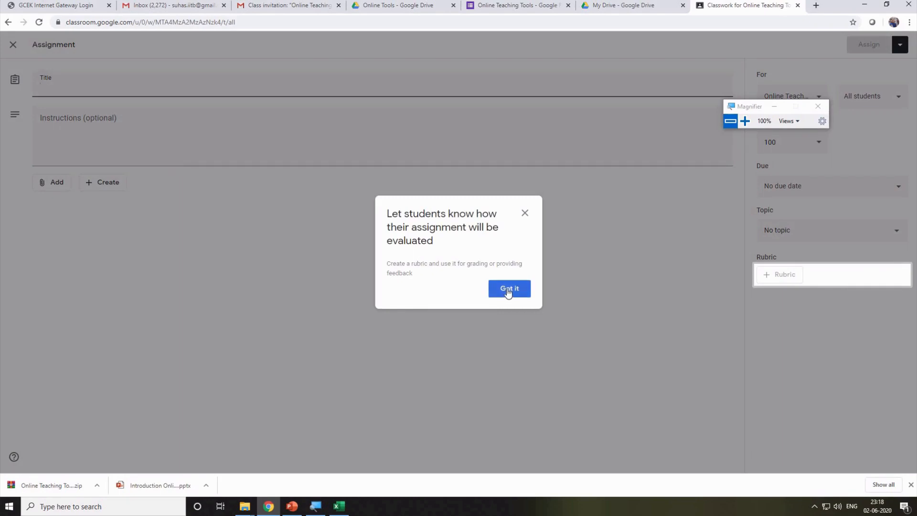
click(509, 291)
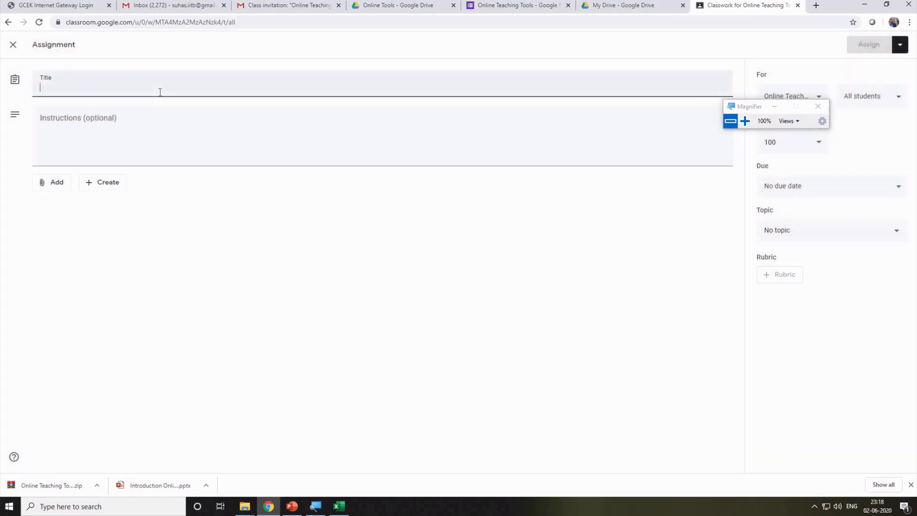
text(Assignment No1)
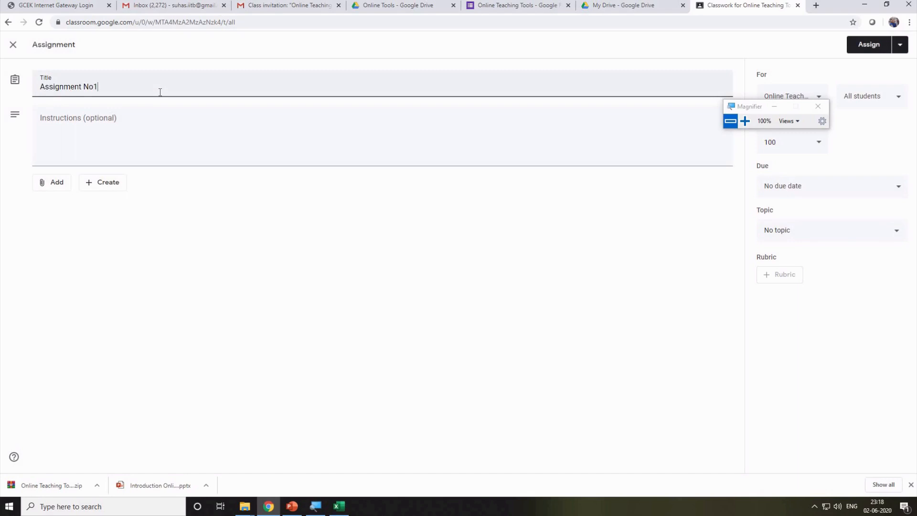
click(142, 130)
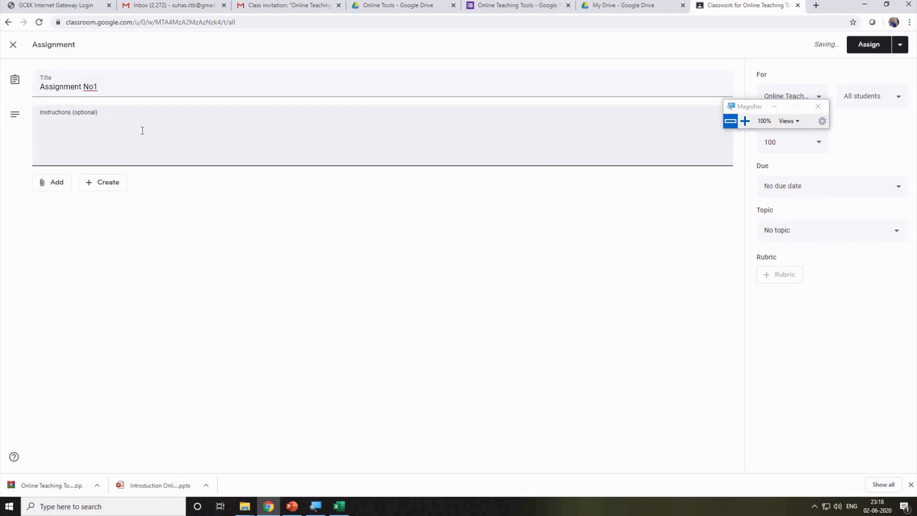
text(blbllbb)
click(57, 183)
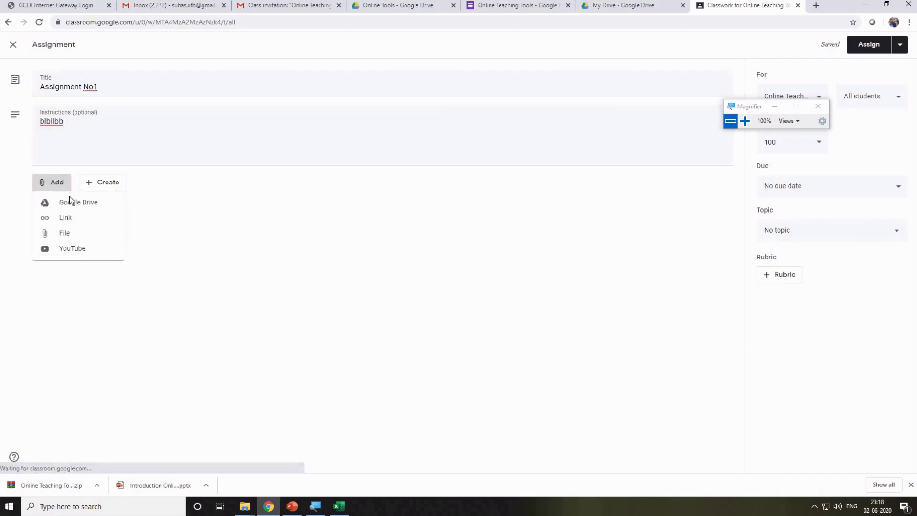
click(78, 238)
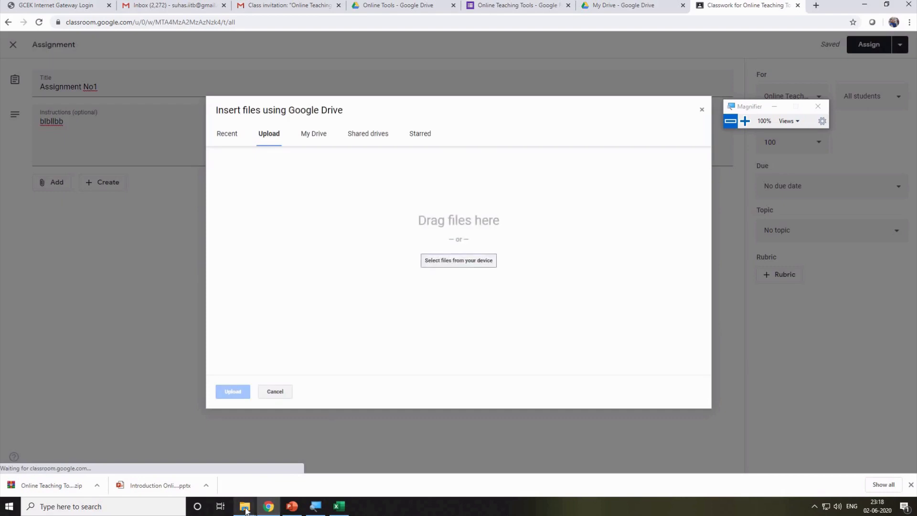
Upload Chap2.pdf from File Explorer as the assignment attachment, students able to view it.
mouse_move(245, 509)
click(262, 461)
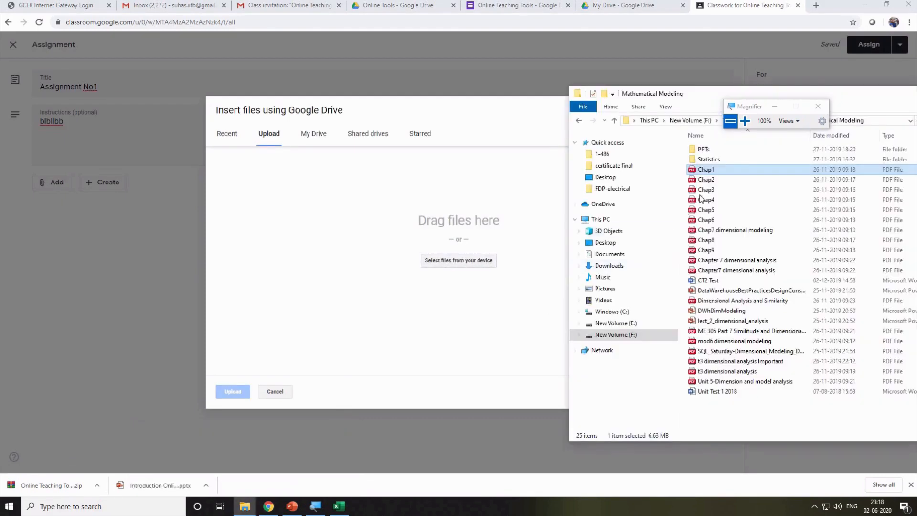
drag(706, 180, 469, 219)
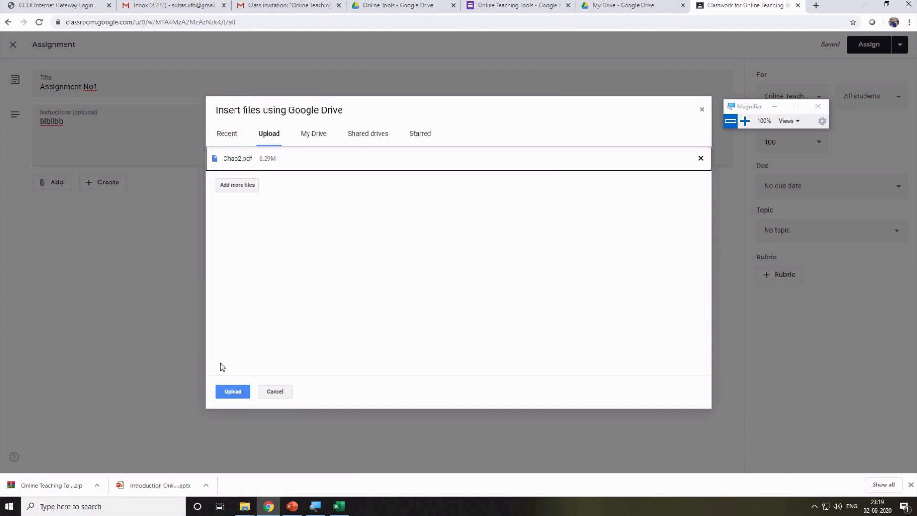
click(234, 392)
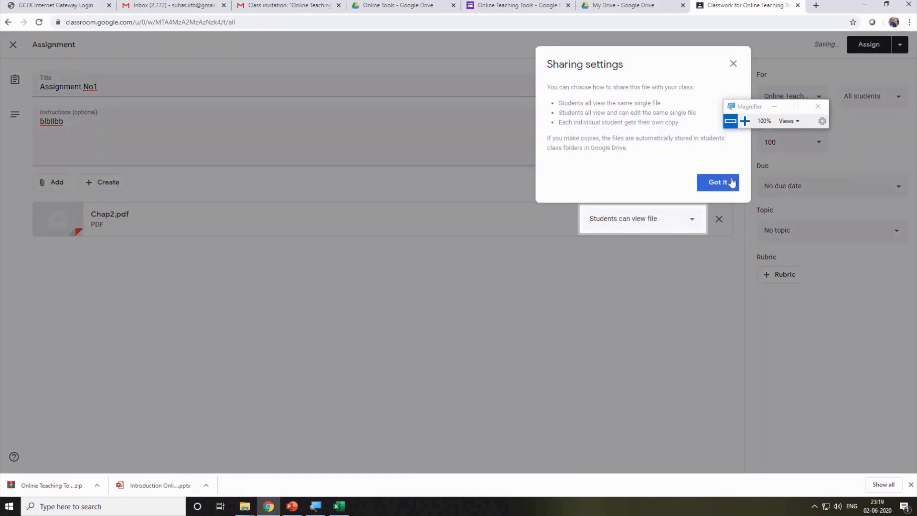
click(731, 183)
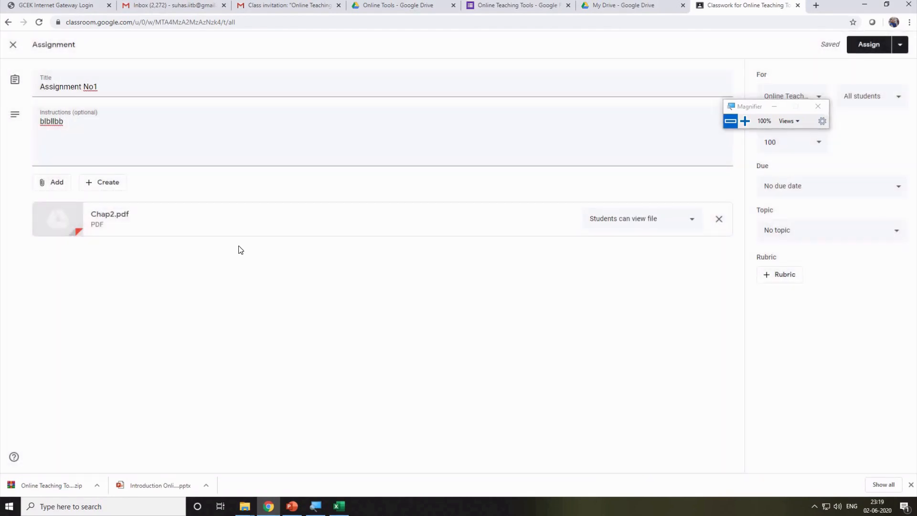
Look through the Create new-file list on the assignment draft.
click(114, 184)
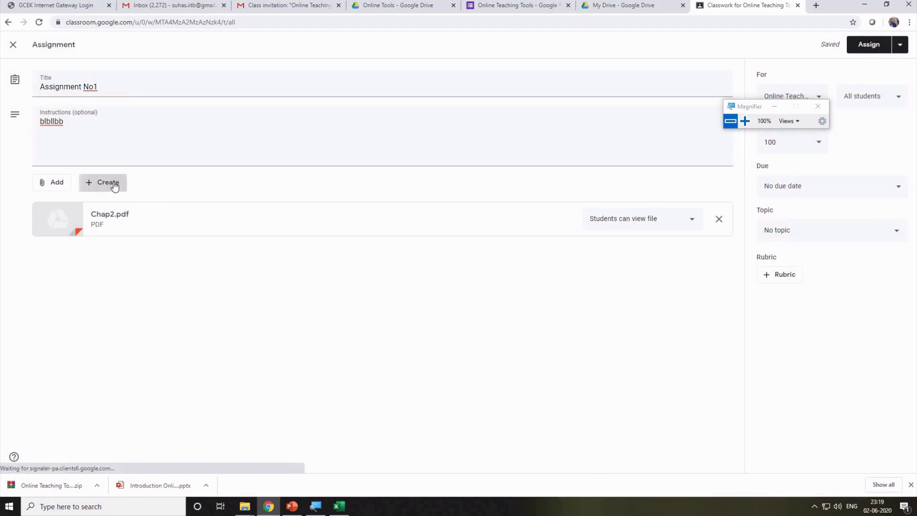
click(107, 182)
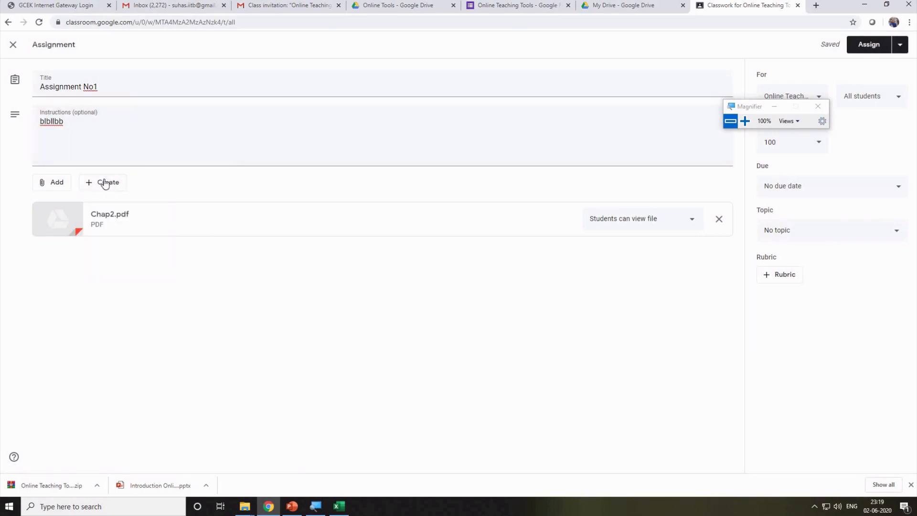
click(106, 182)
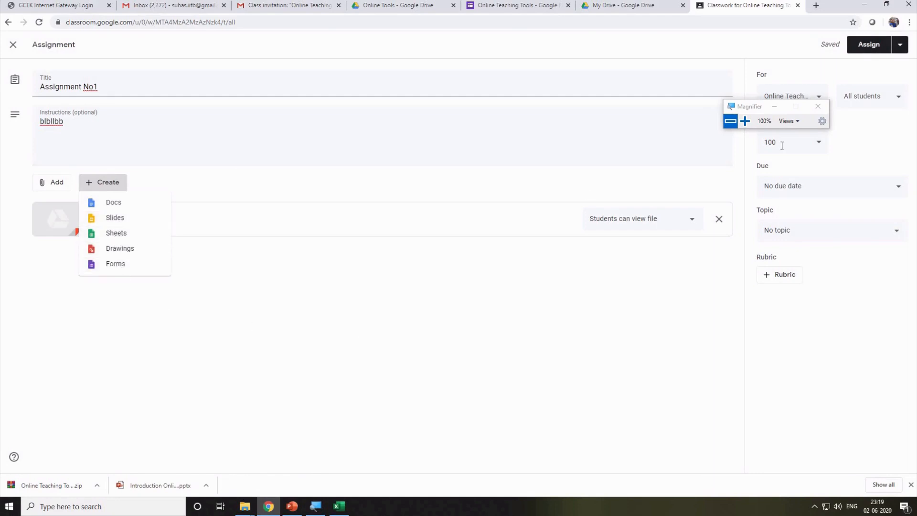
drag(763, 106, 537, 127)
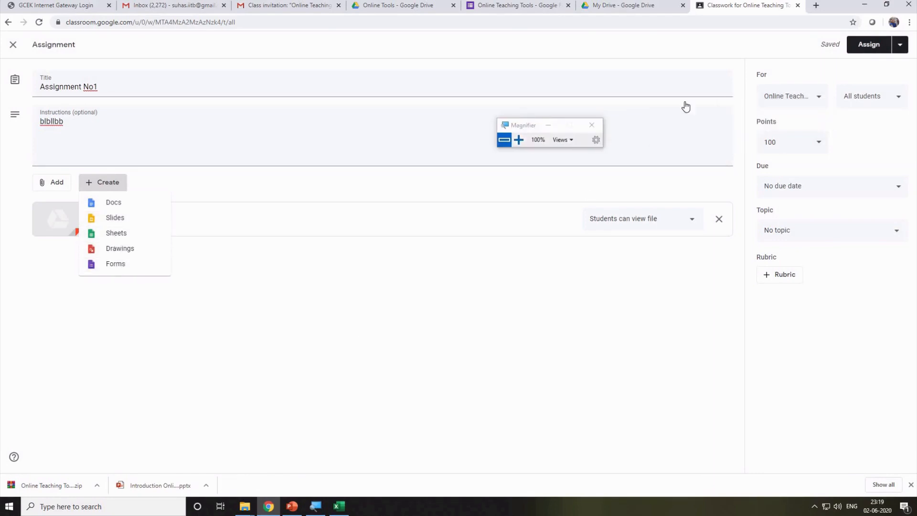
Publish Assignment No1 with Chap2.pdf, review its details, and bring up the teaching-class list.
click(901, 51)
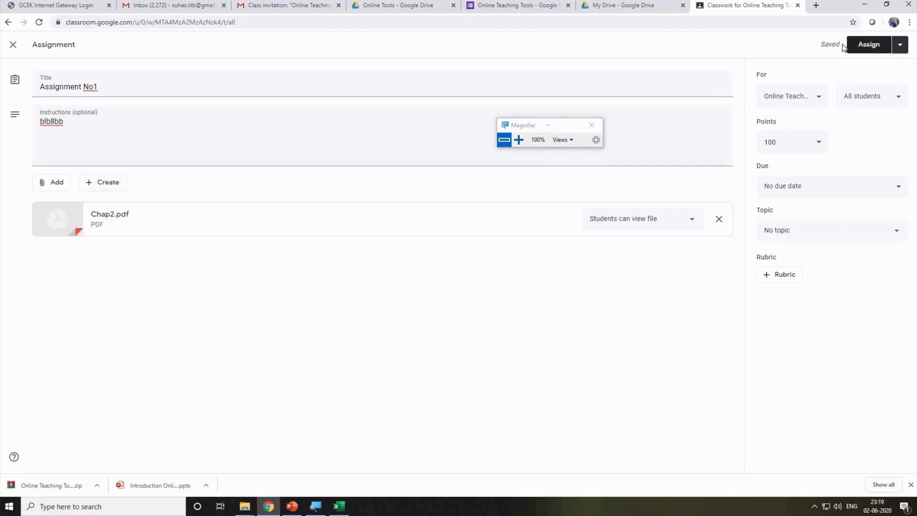
click(900, 45)
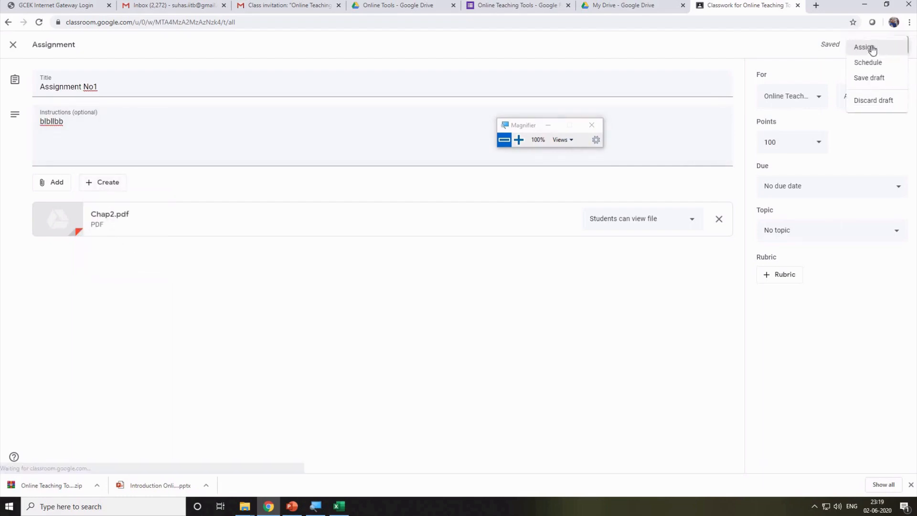
click(871, 47)
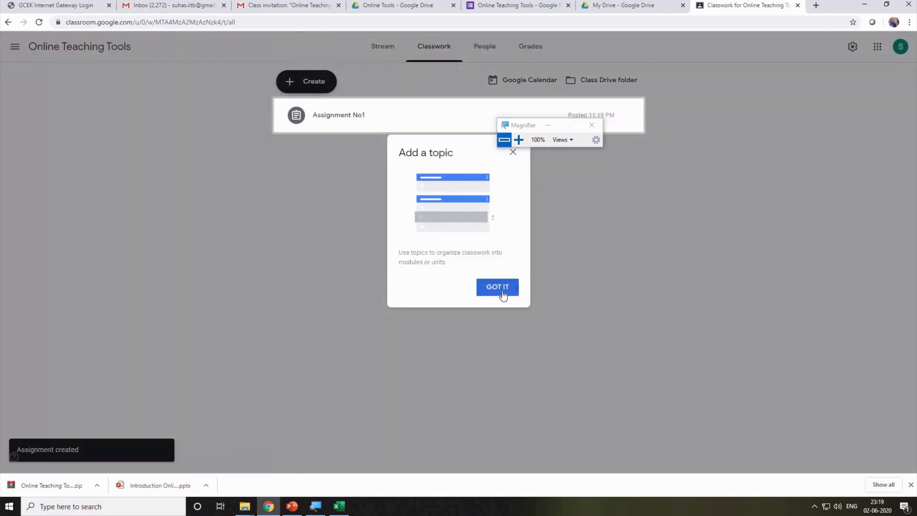
click(501, 292)
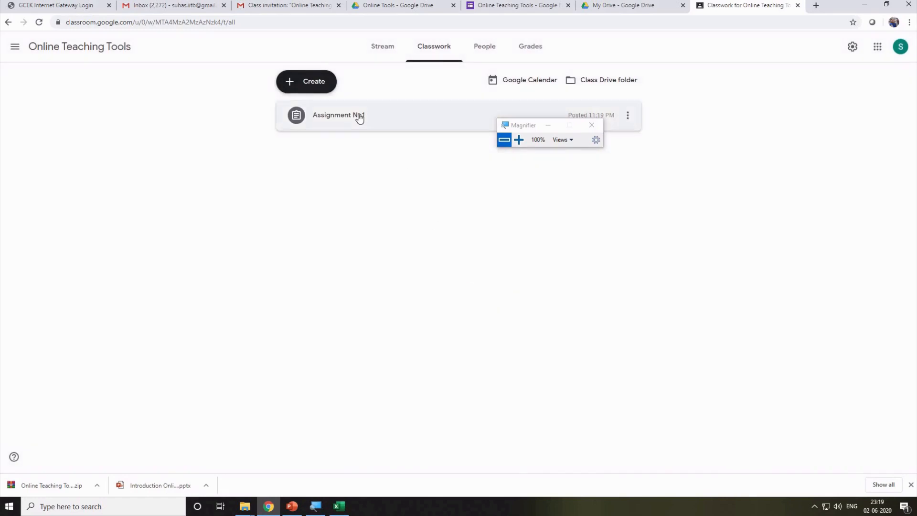
click(367, 117)
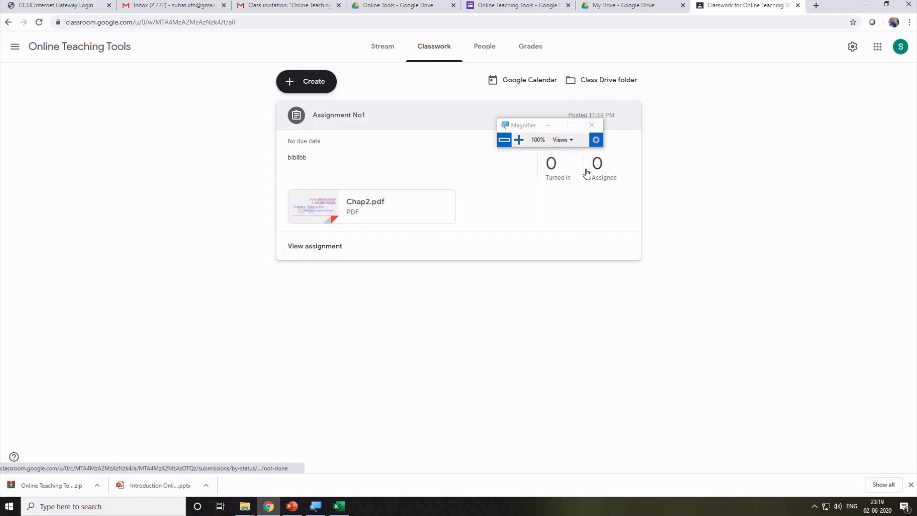
drag(499, 125, 374, 109)
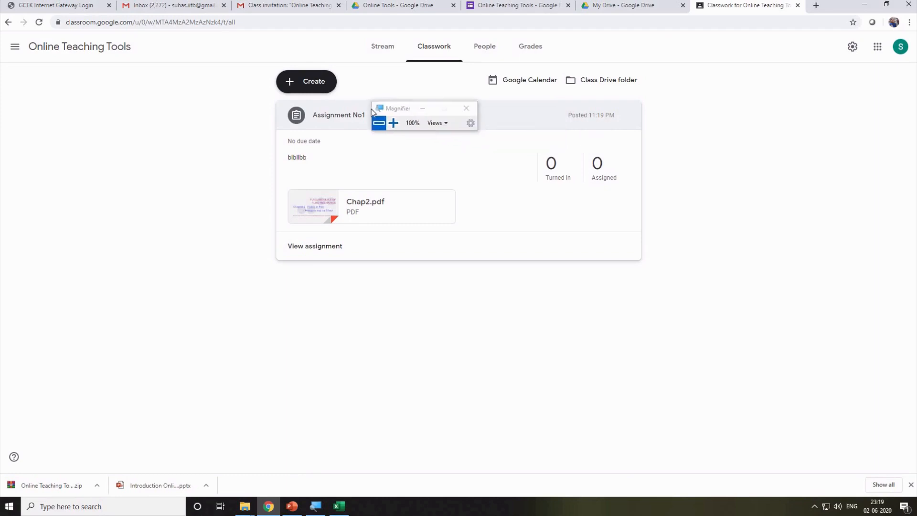
click(13, 47)
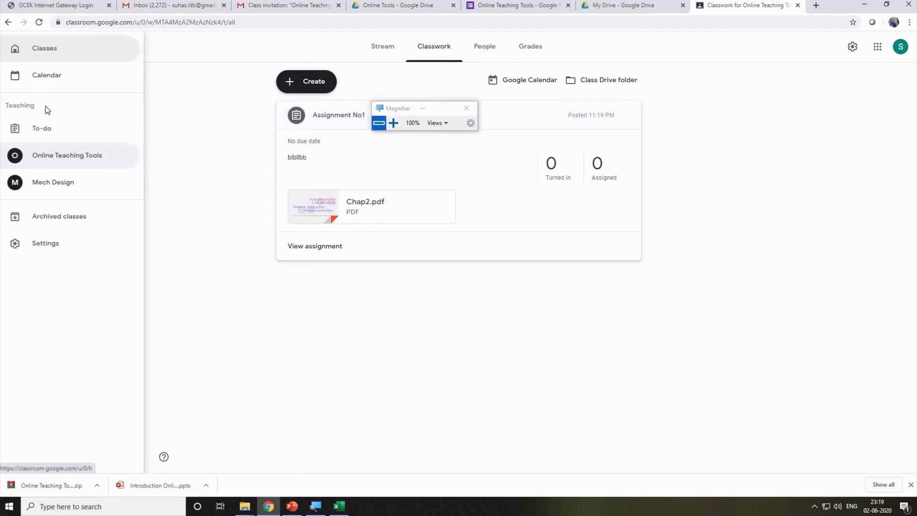
Open Mech Design and look over its People and Classwork pages.
click(53, 182)
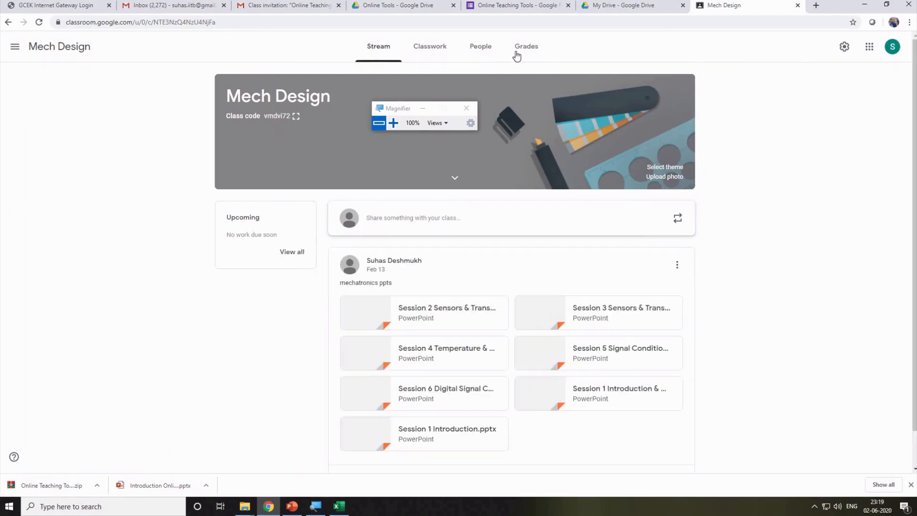
click(487, 52)
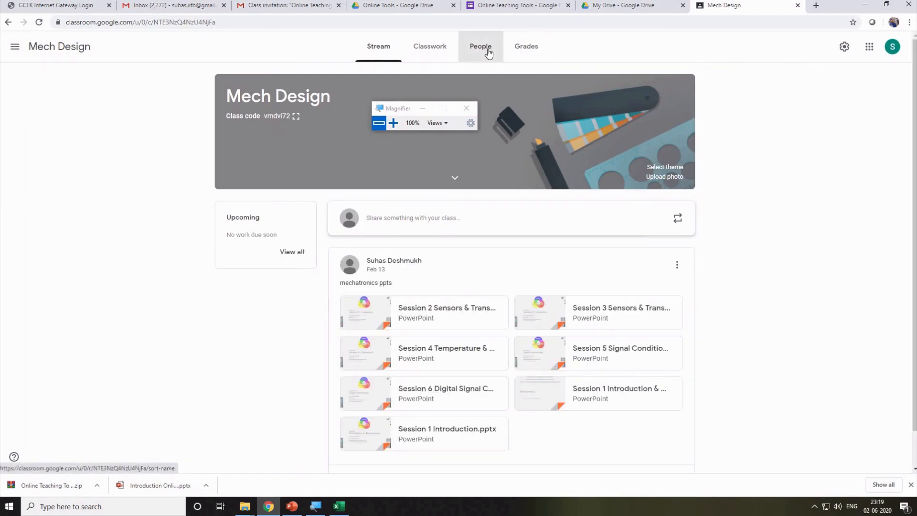
scroll(383, 297, down, 3)
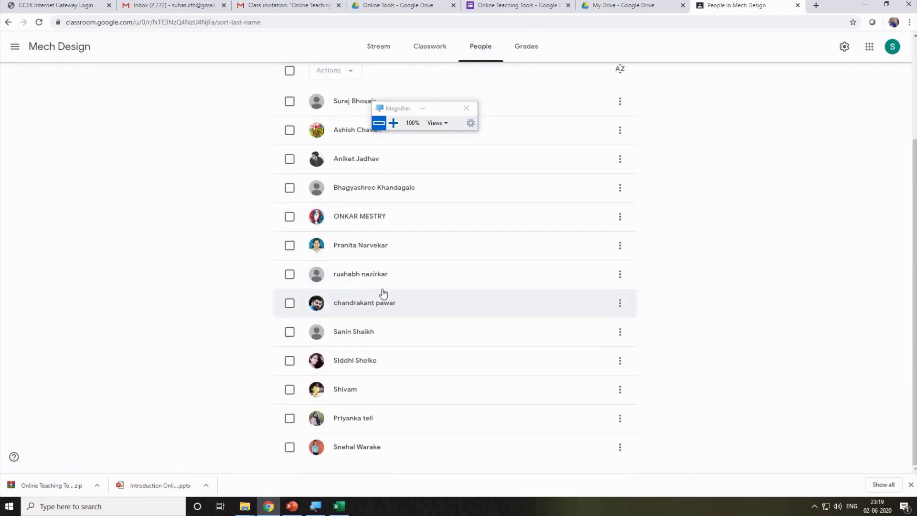
scroll(373, 289, up, 3)
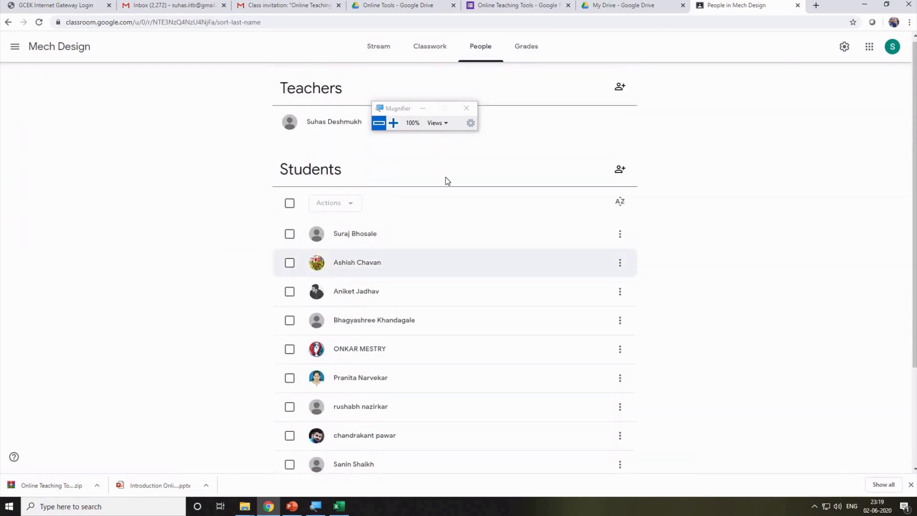
click(432, 48)
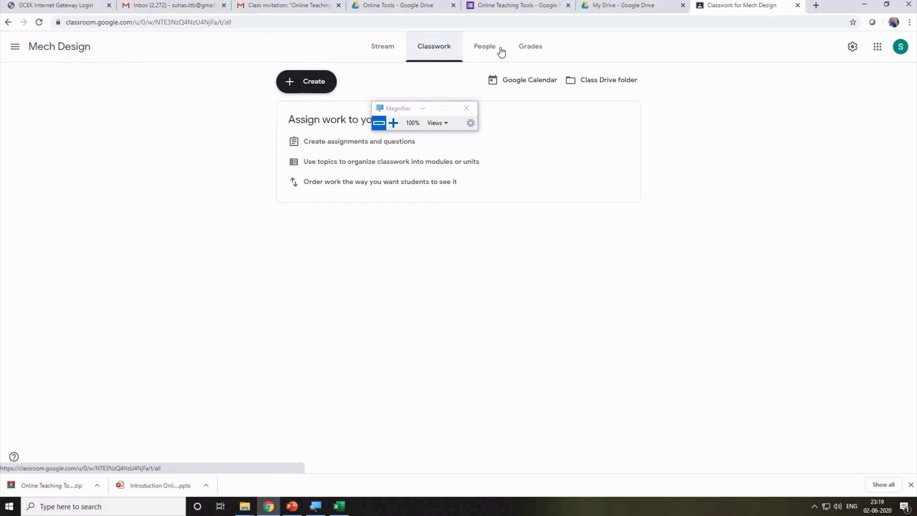
click(484, 49)
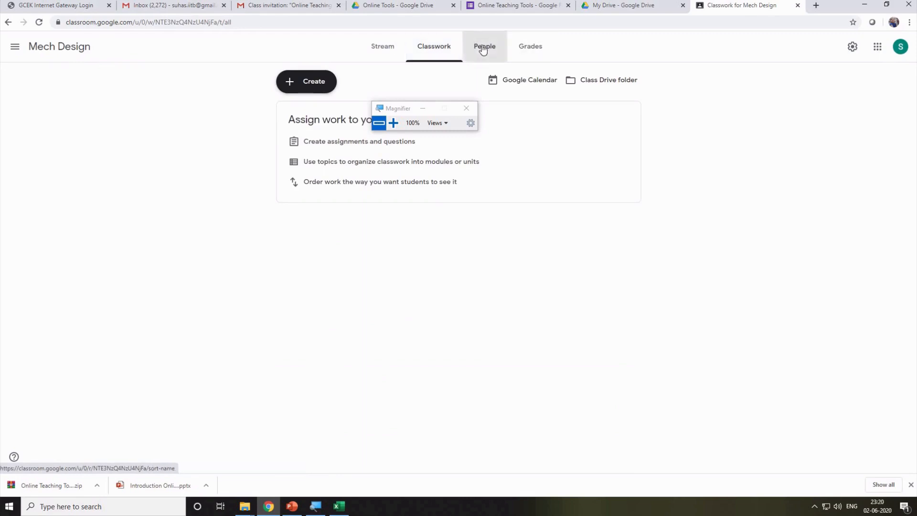
Check the Mech Design gradebook and people list, then close the class tab.
click(533, 56)
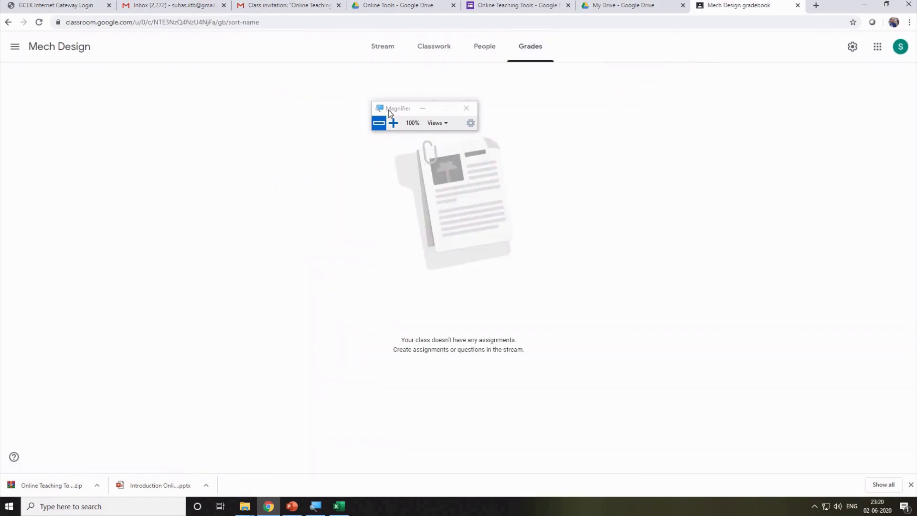
drag(389, 110, 667, 54)
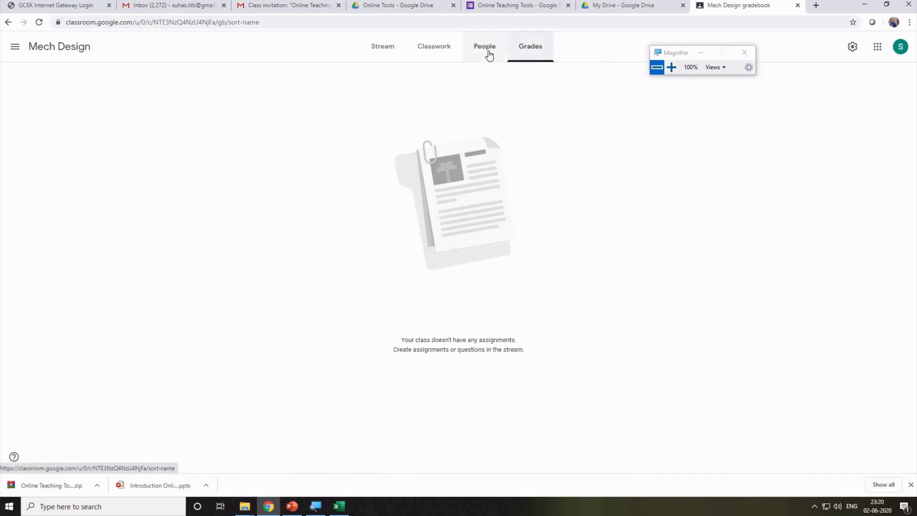
click(489, 55)
click(528, 56)
click(495, 55)
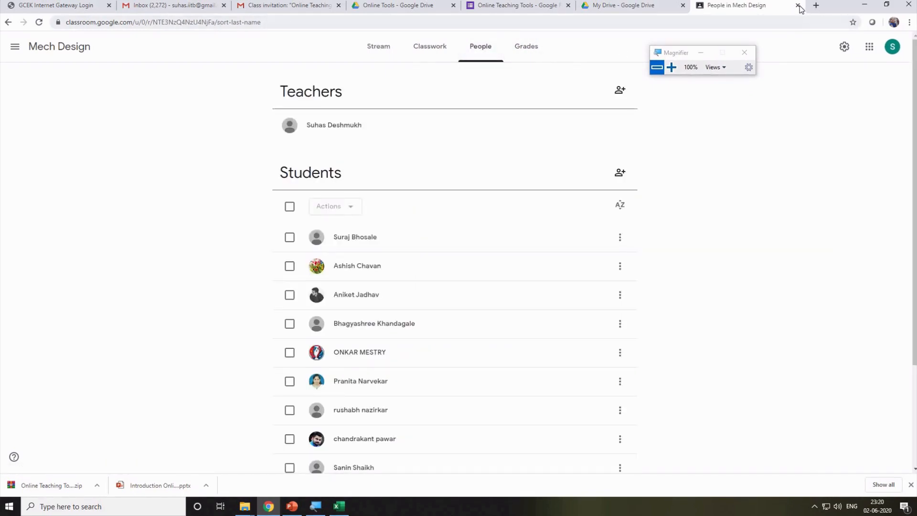
key(ctrl+w)
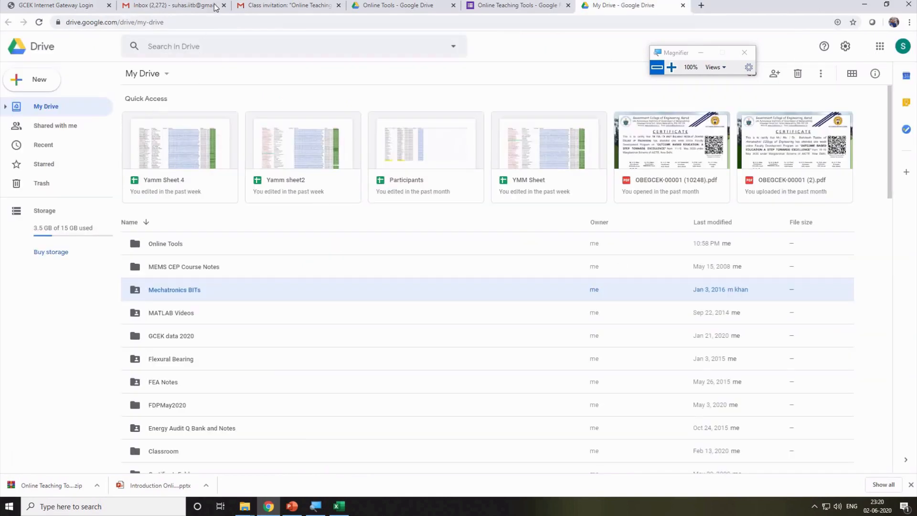
Search Google for 'google classroom' from the My Drive tab and open the Classroom site.
click(296, 5)
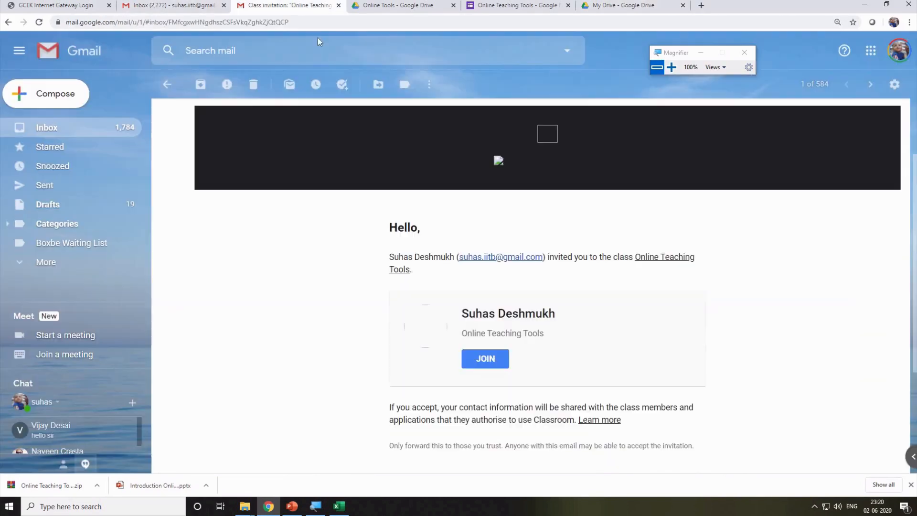
click(631, 5)
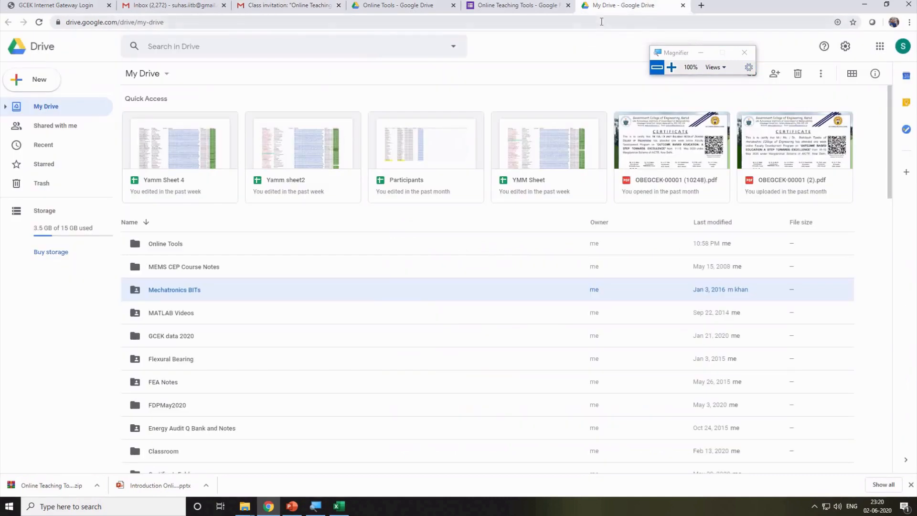
click(601, 21)
text(google)
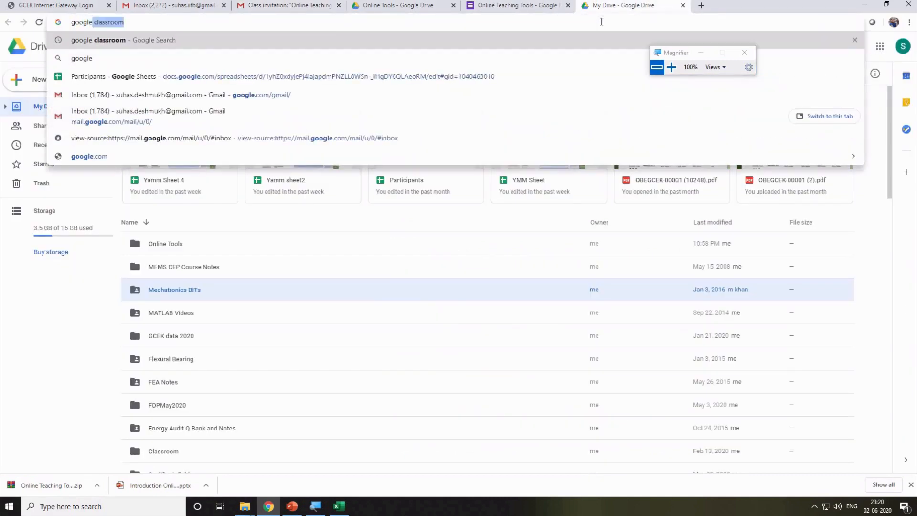
key(Return)
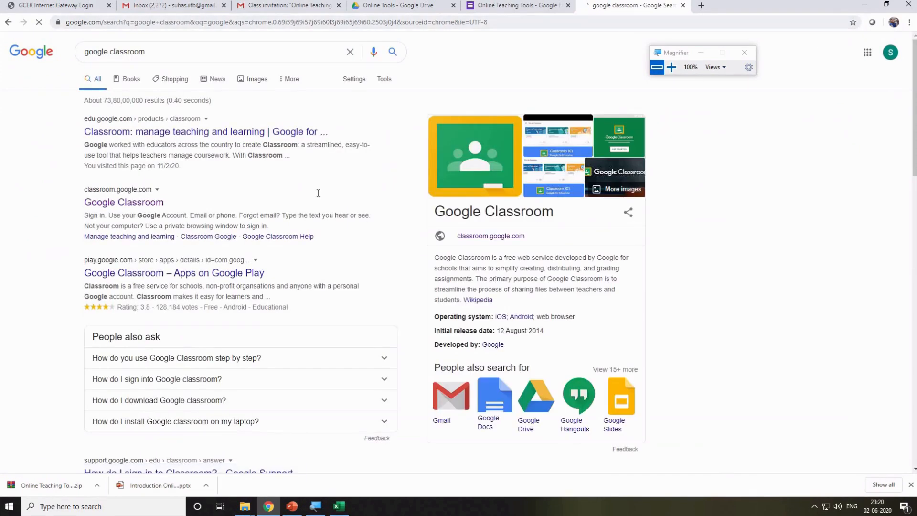
click(108, 203)
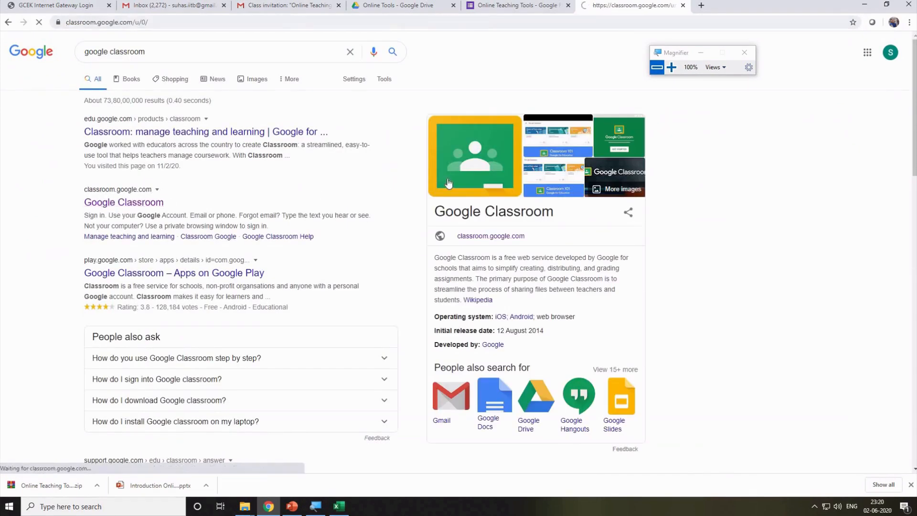
Switch to the second teacher account, open the Mechatronics class, and view its Classwork list.
click(899, 47)
click(794, 191)
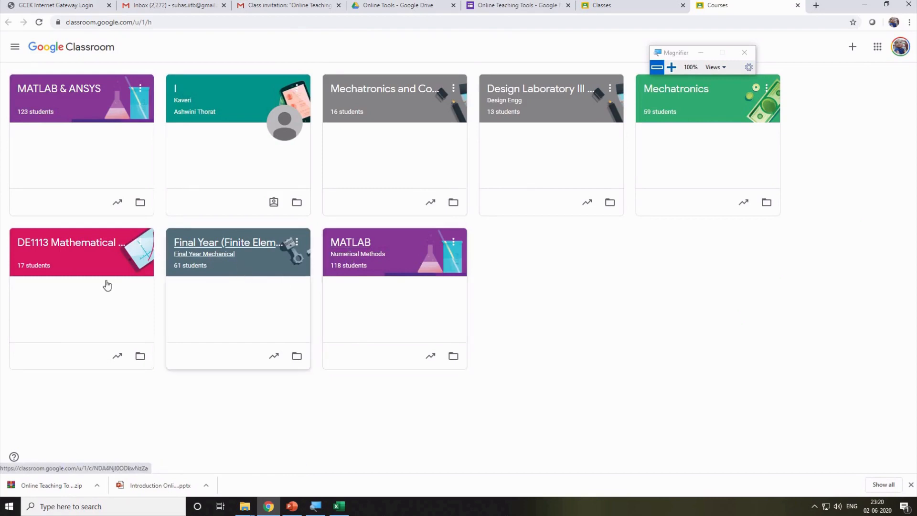
click(684, 91)
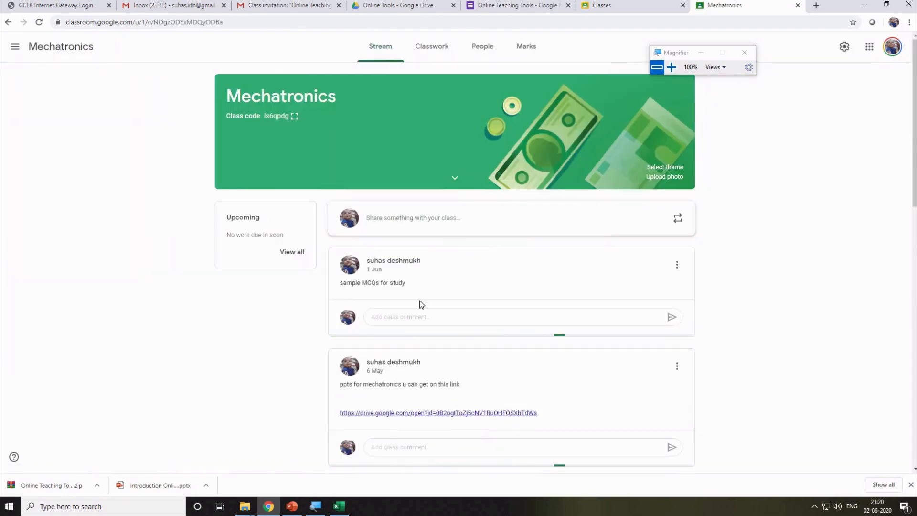
scroll(421, 303, down, 10)
scroll(421, 305, down, 5)
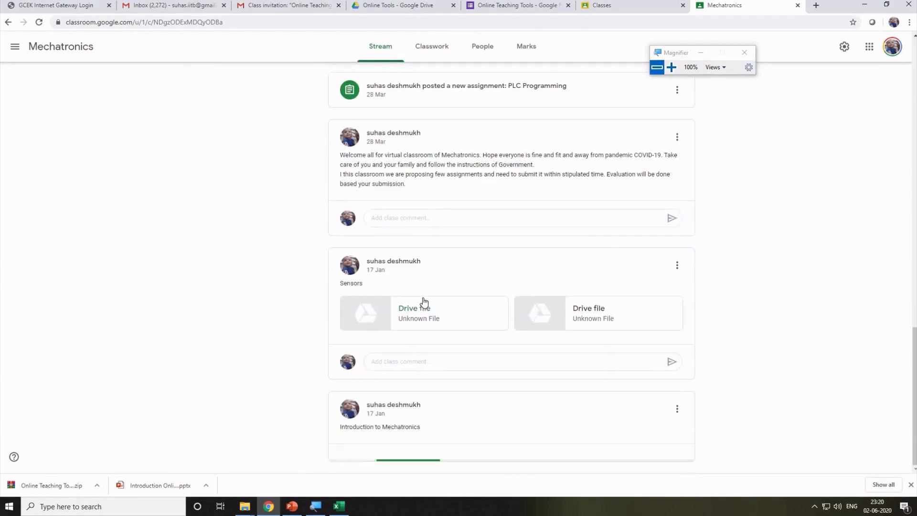
scroll(422, 286, up, 3)
scroll(422, 289, up, 10)
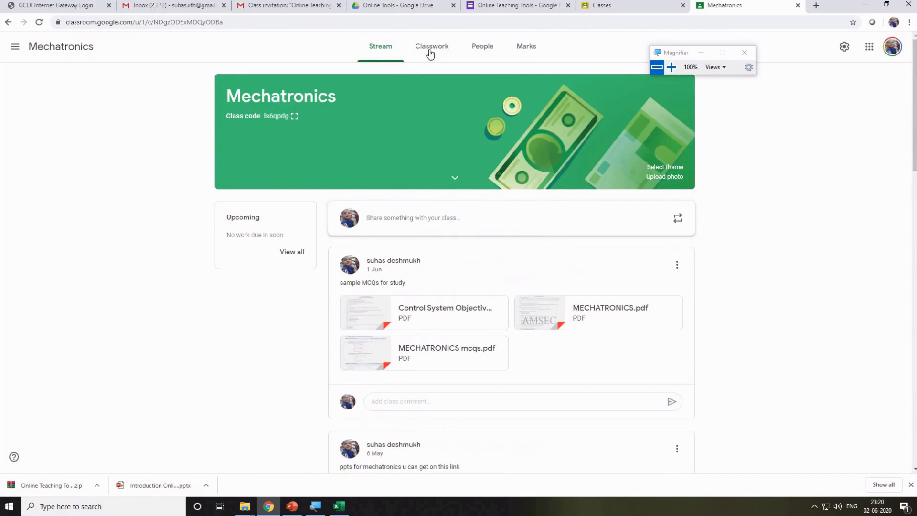
click(430, 50)
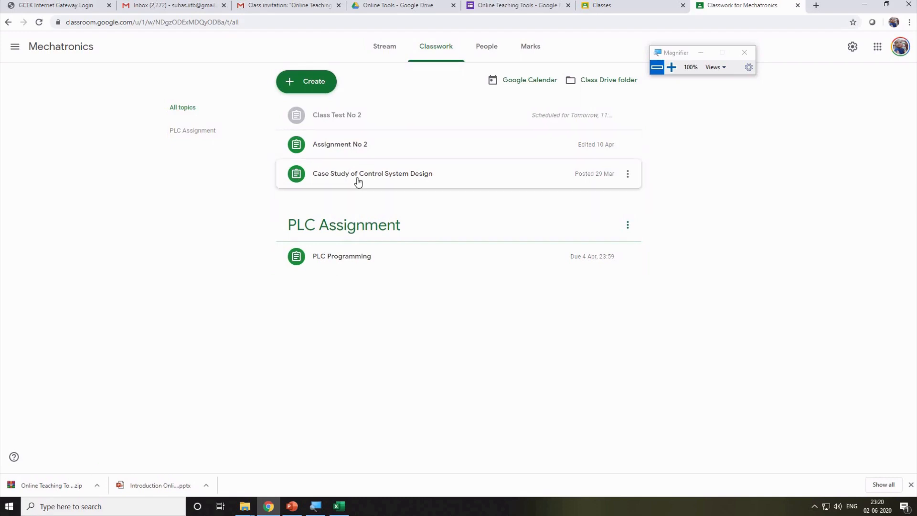
Expand Assignment No 2 and view its student work: 38 handed in, 21 assigned.
click(359, 148)
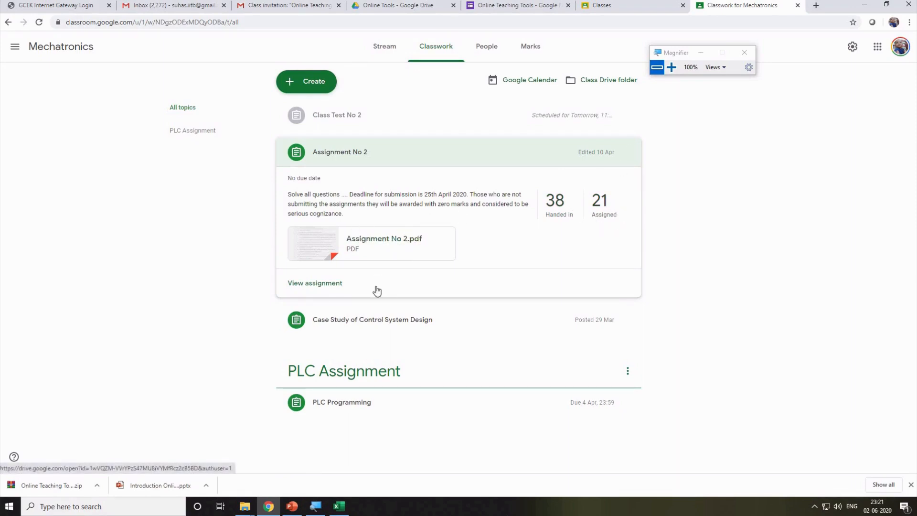
click(315, 283)
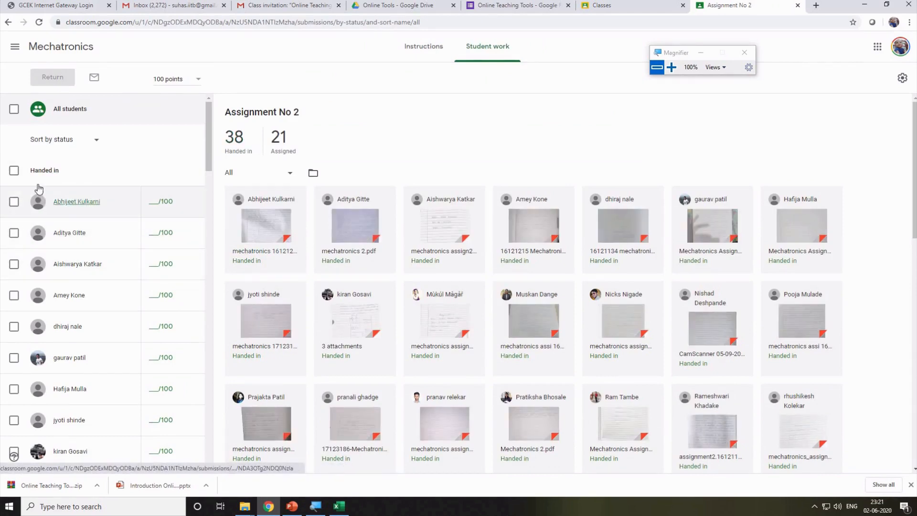
Look over the Student work list and open the first student's Assignment No 2 submission.
scroll(201, 191, down, 20)
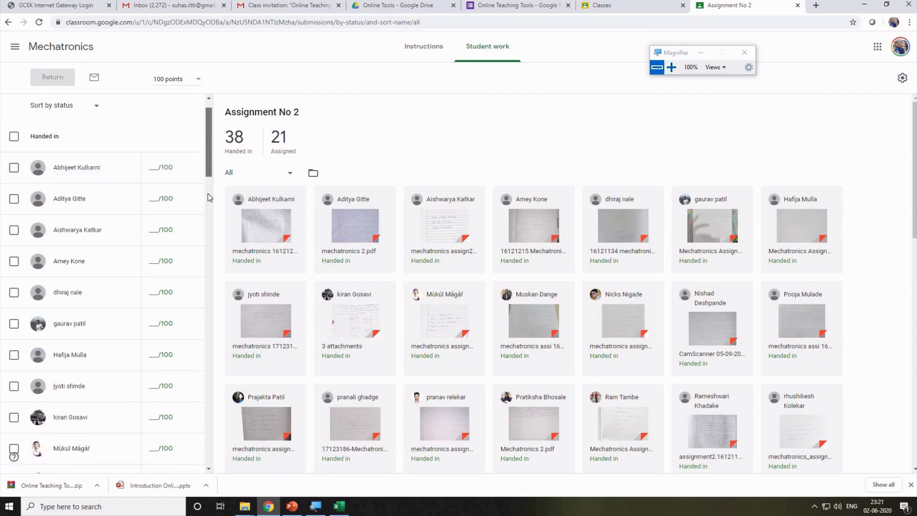
scroll(200, 430, down, 5)
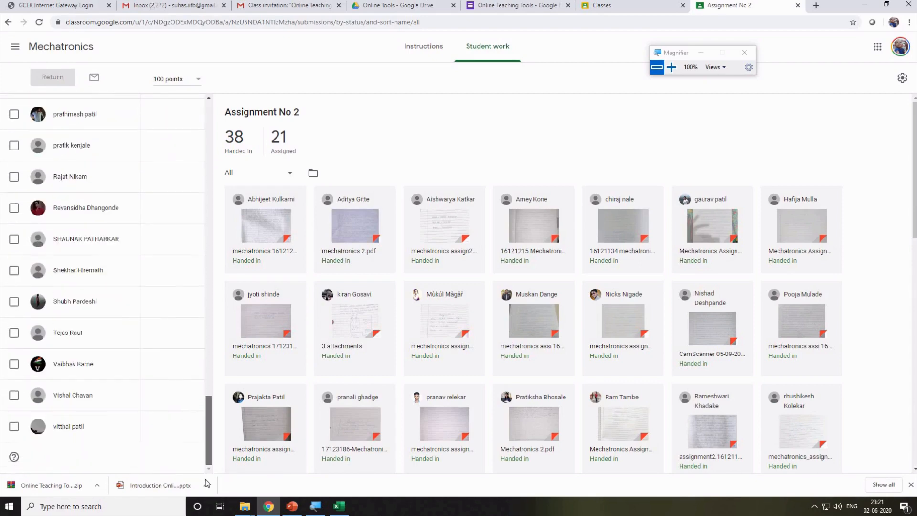
scroll(199, 389, up, 9)
scroll(182, 343, up, 1)
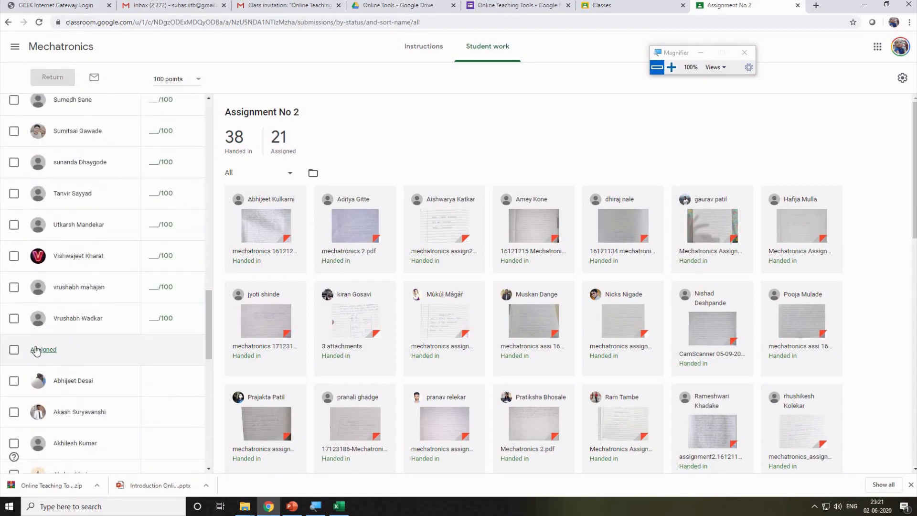
scroll(89, 414, down, 1)
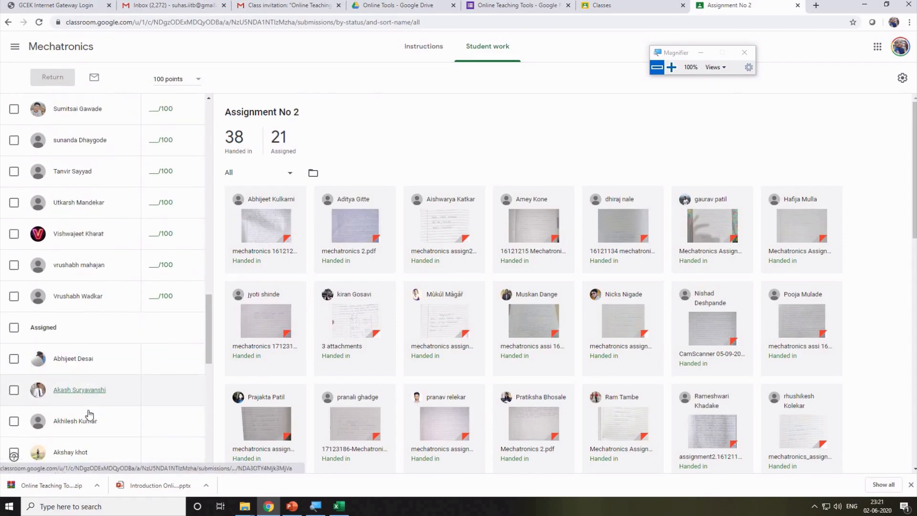
scroll(88, 414, down, 5)
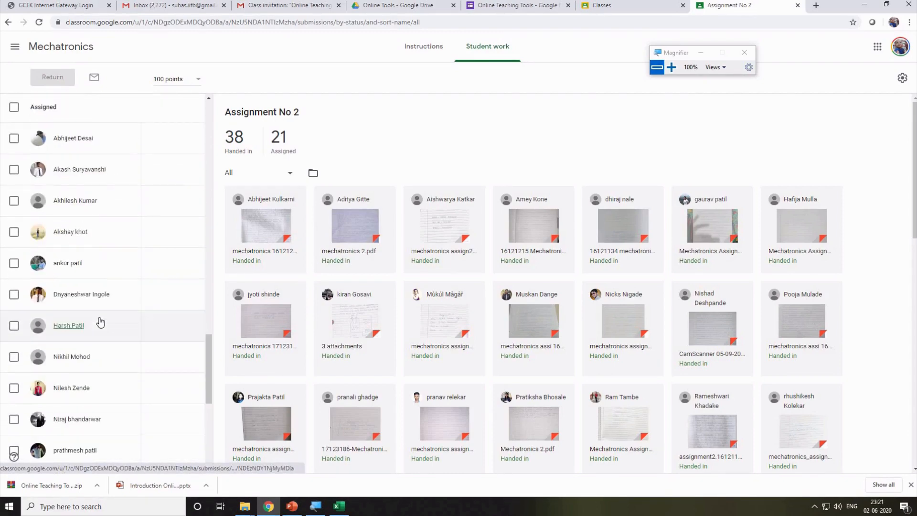
scroll(101, 323, up, 8)
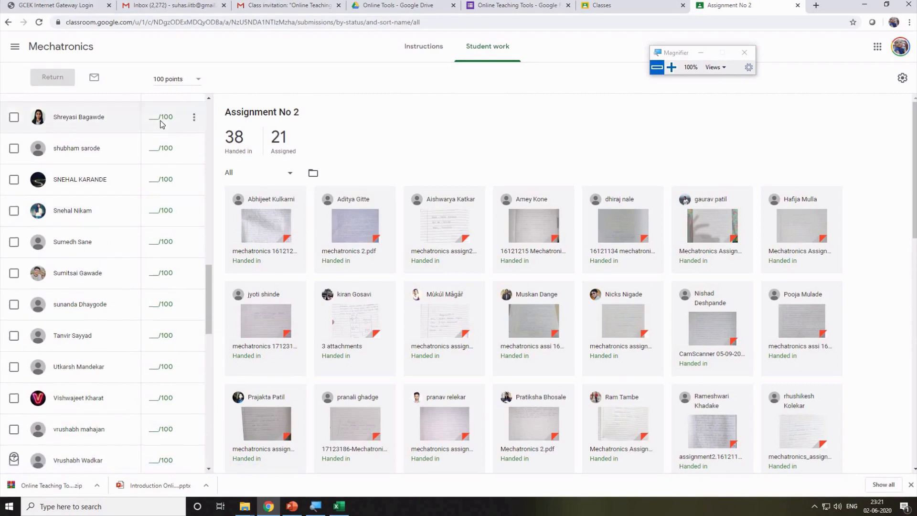
scroll(162, 124, up, 8)
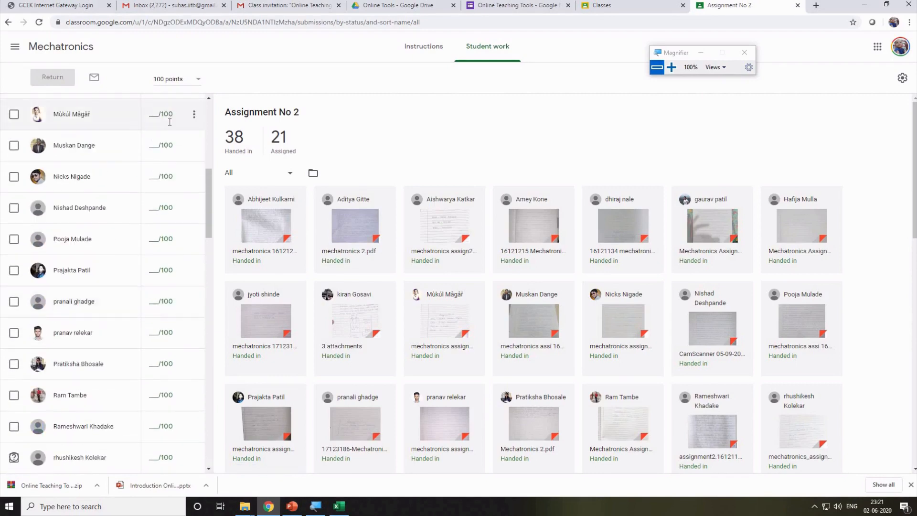
scroll(169, 123, up, 8)
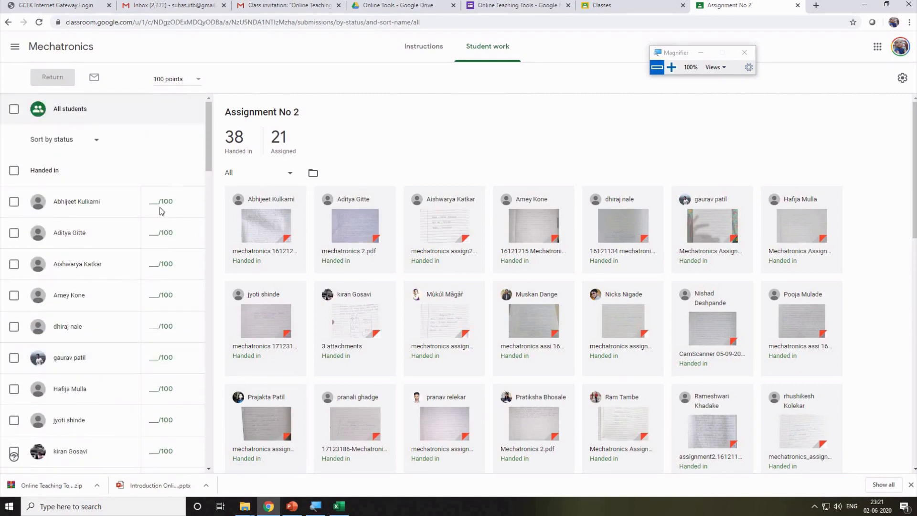
click(162, 206)
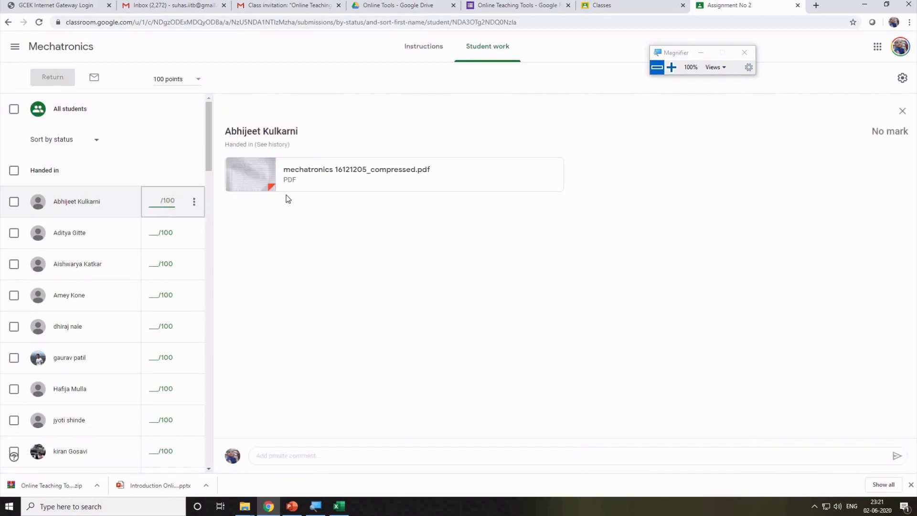
Review the student's submitted PDF and give it a draft mark of 95/100.
click(249, 177)
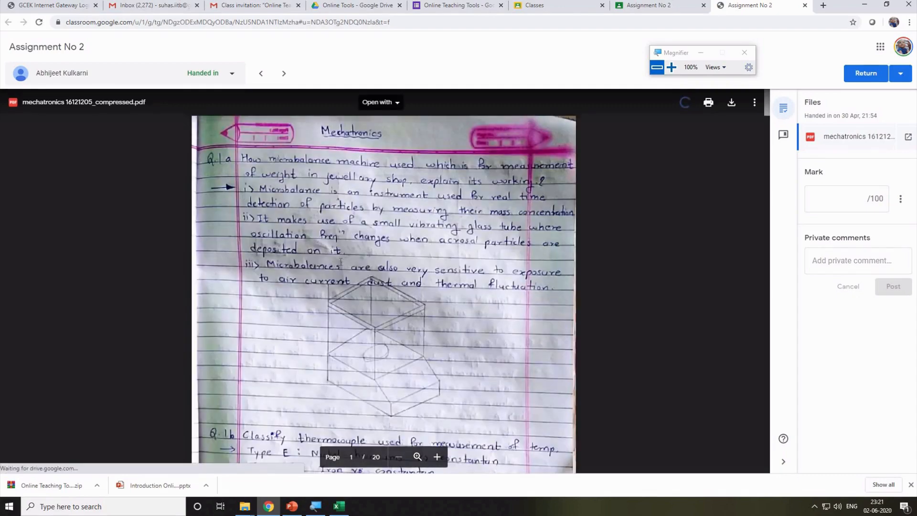
scroll(341, 261, down, 20)
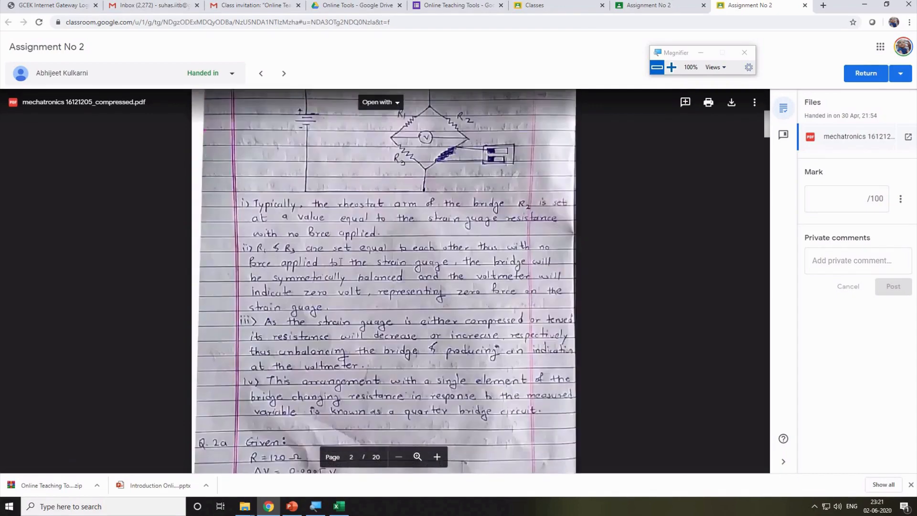
scroll(339, 262, down, 20)
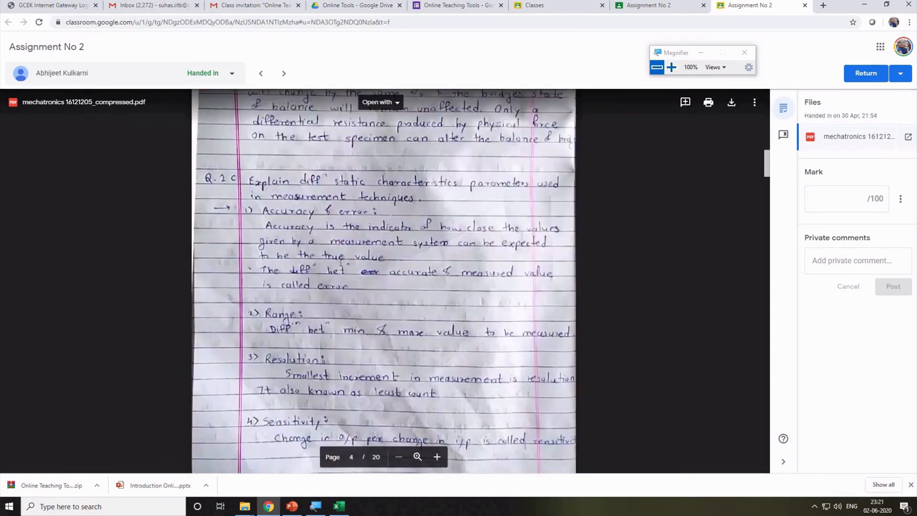
scroll(340, 262, down, 3)
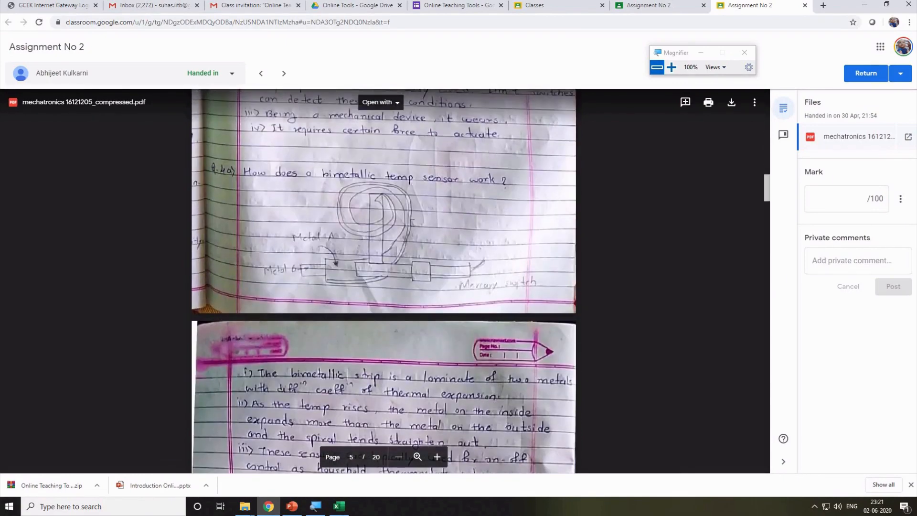
click(861, 195)
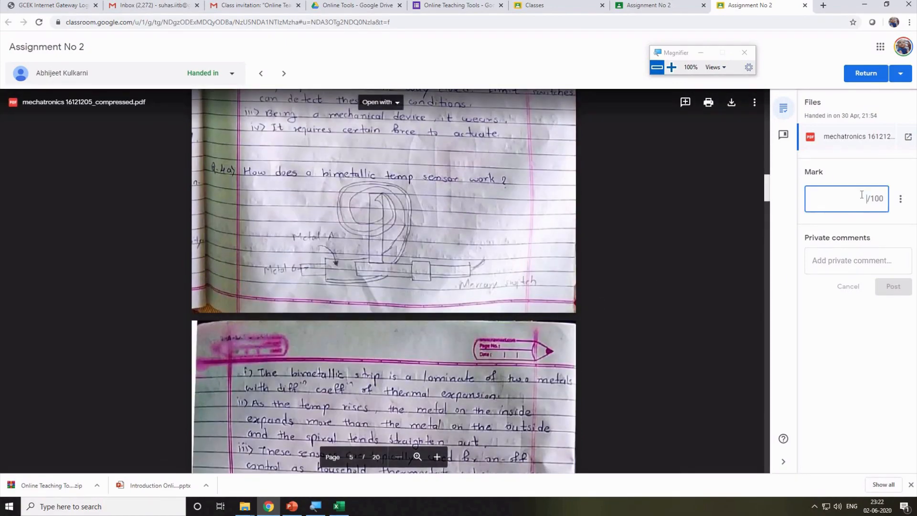
text(95)
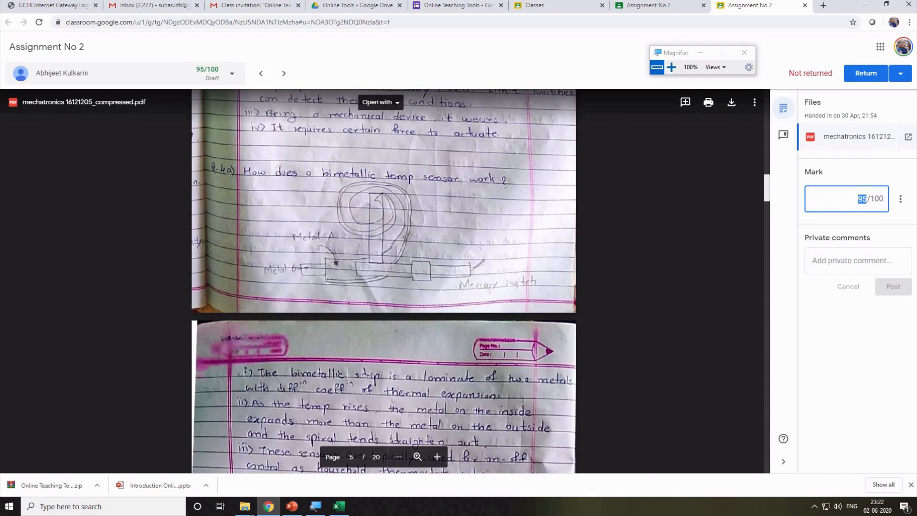
click(851, 263)
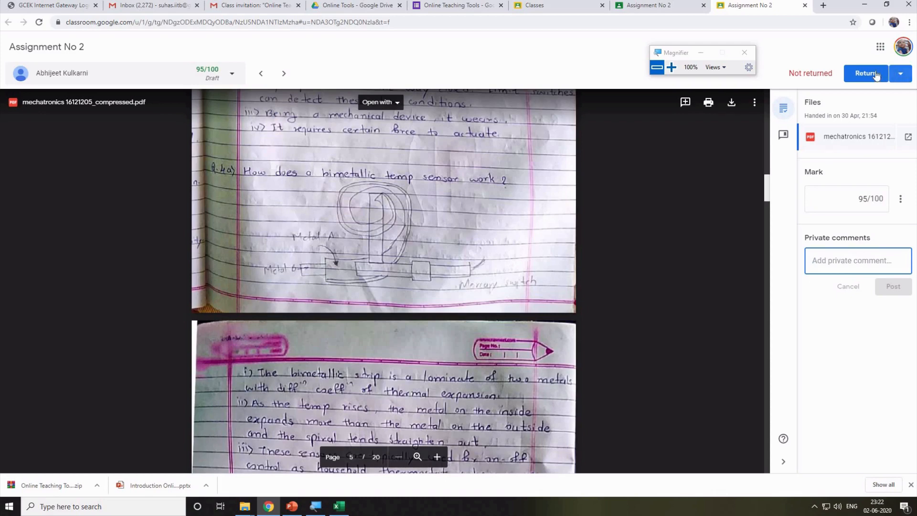
Leave the work unreturned, look through the next students' marks, and return to the Classes page.
click(901, 74)
click(345, 61)
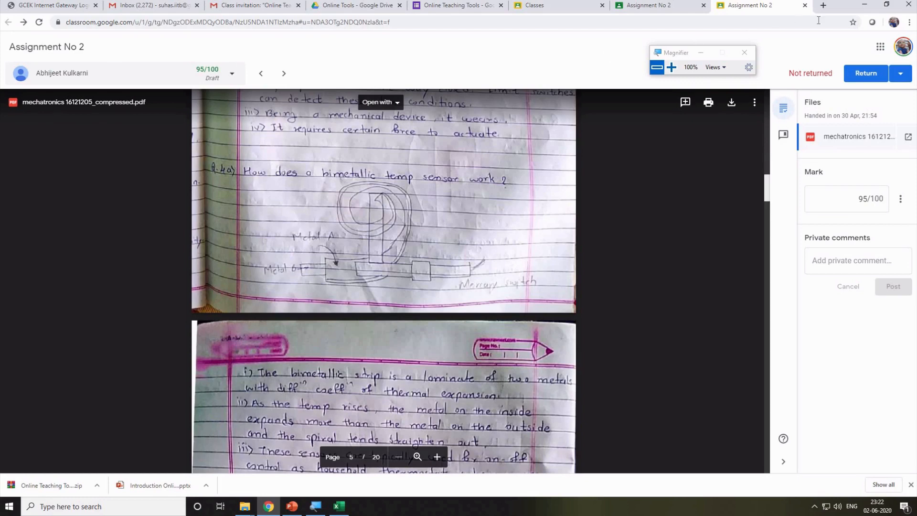
key(ctrl+w)
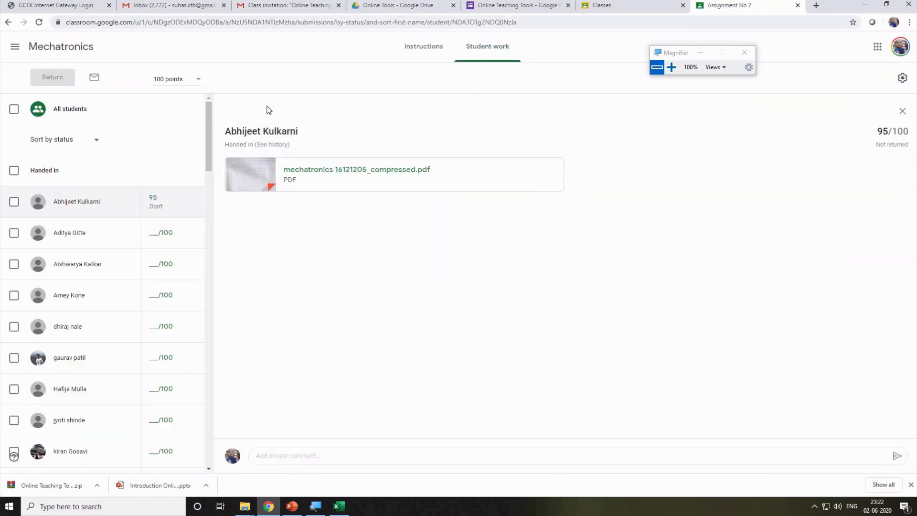
click(154, 201)
click(164, 239)
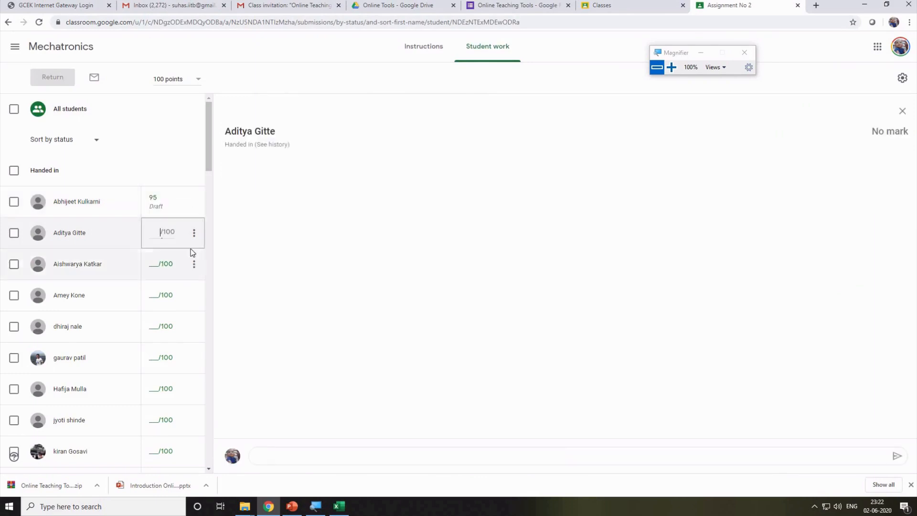
click(172, 266)
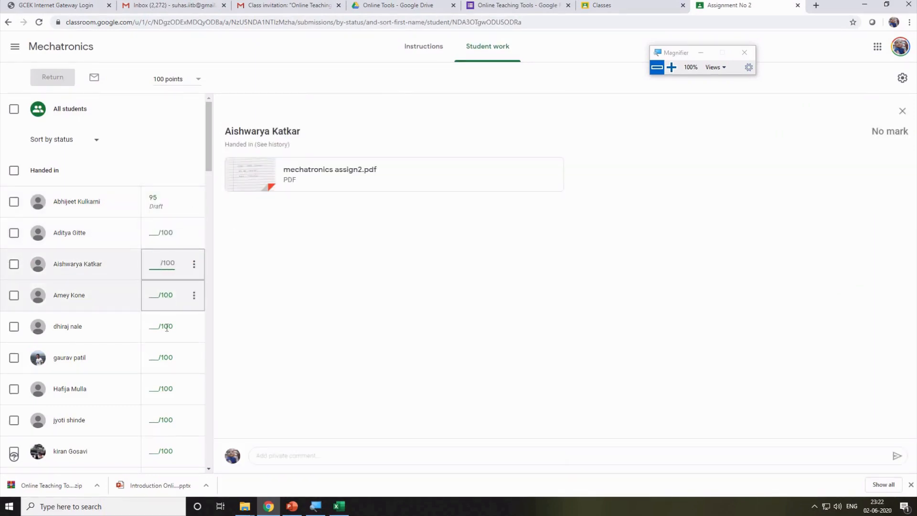
click(169, 299)
click(164, 327)
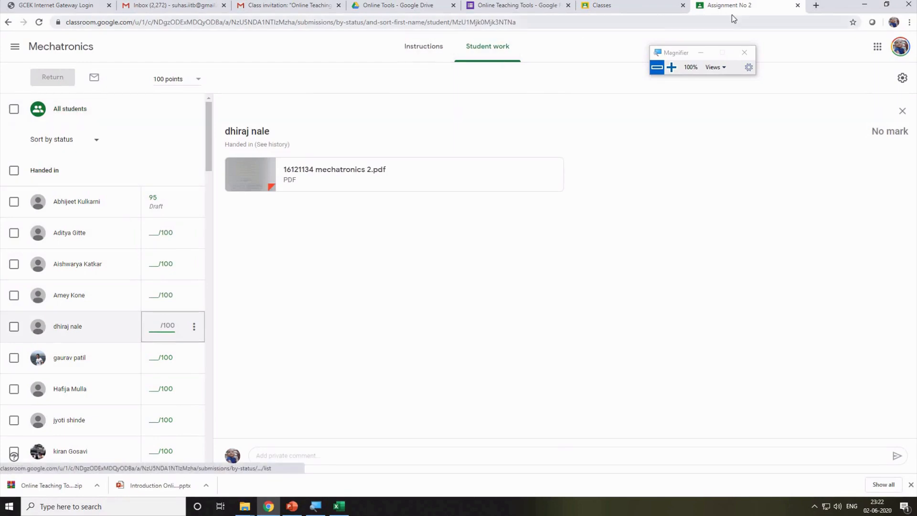
click(797, 6)
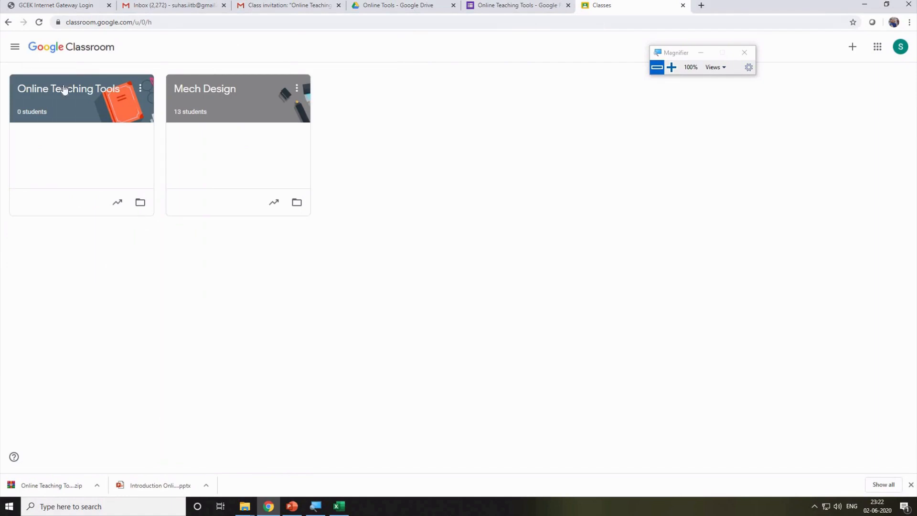
Create a quiz assignment titled CT1 in Mech Design and open its Blank Quiz form.
click(210, 90)
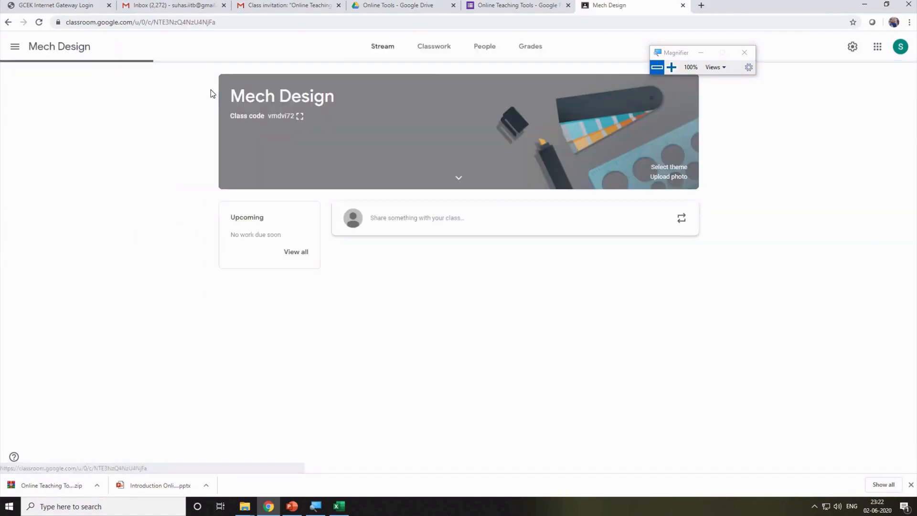
click(442, 54)
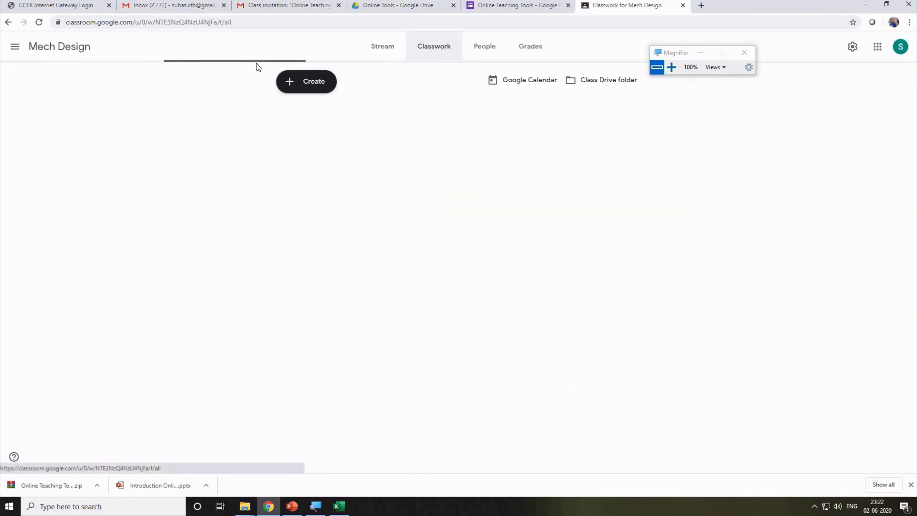
click(324, 82)
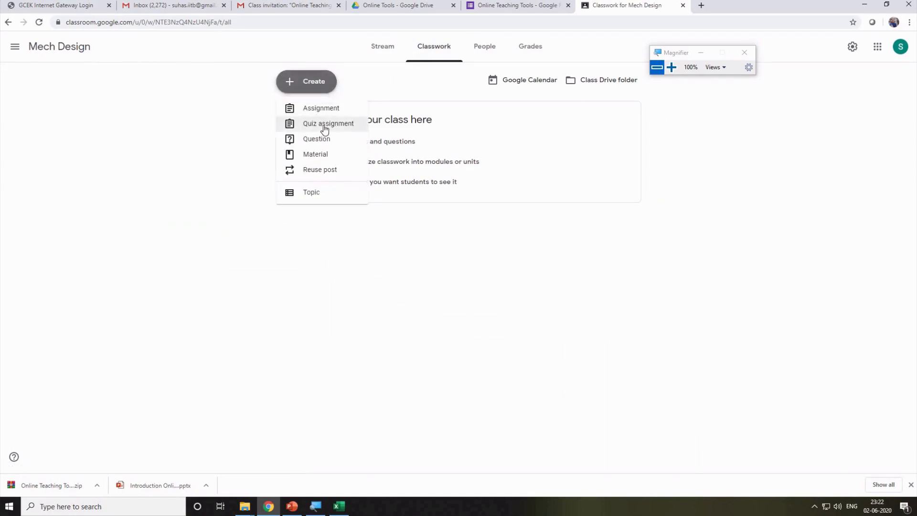
click(324, 125)
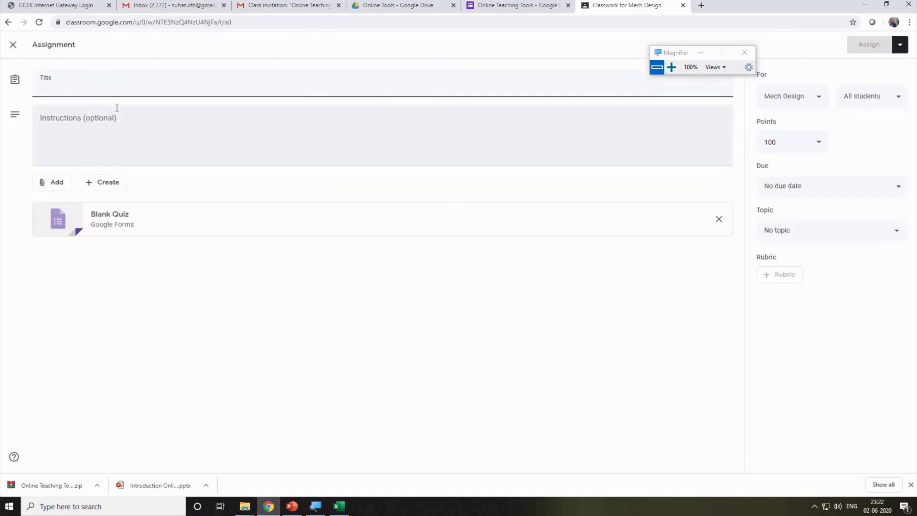
text(CT1)
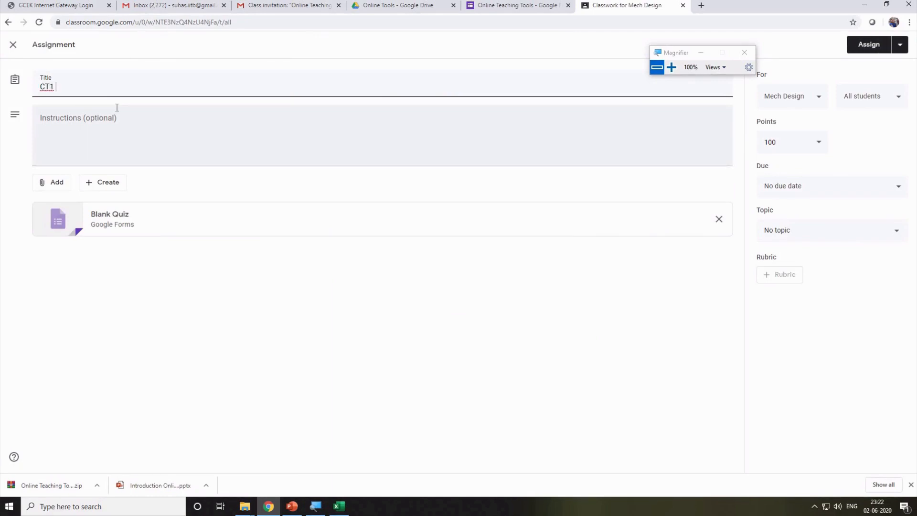
click(123, 130)
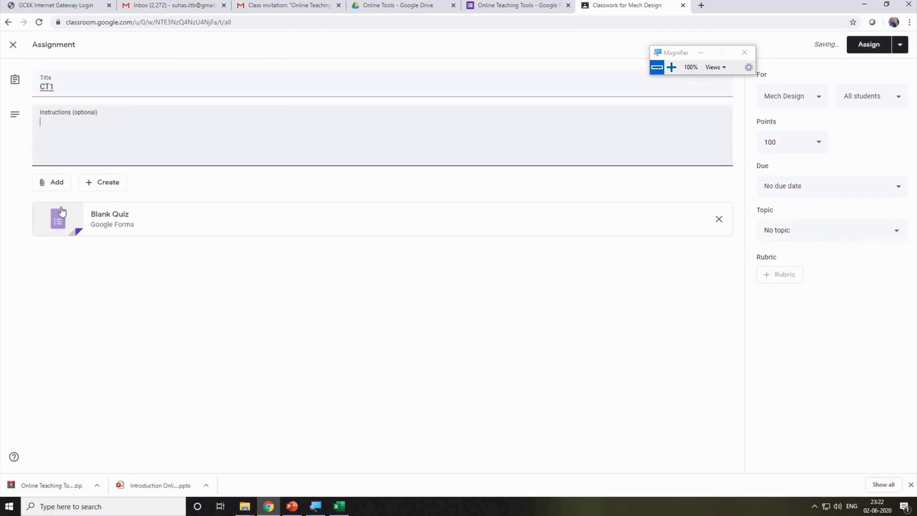
click(113, 222)
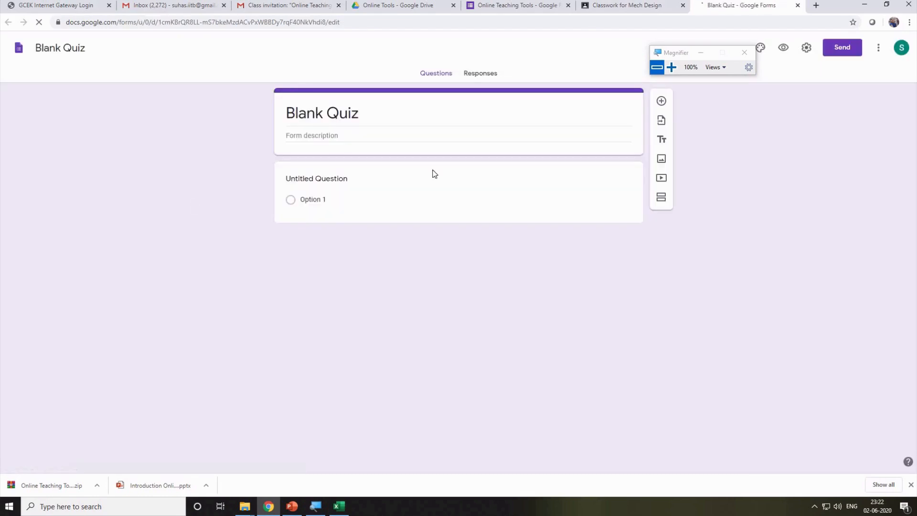
Name both the quiz form title and the form file CT1.
click(372, 115)
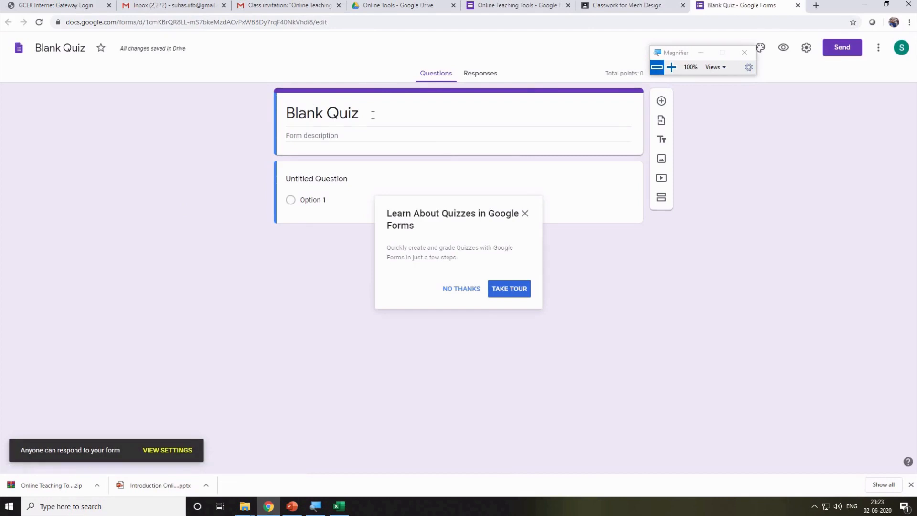
click(452, 291)
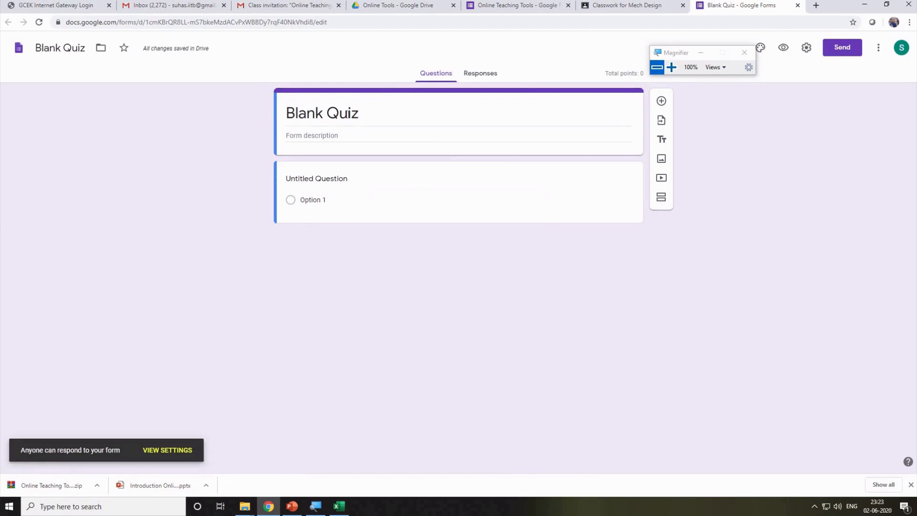
click(360, 114)
text(CT1)
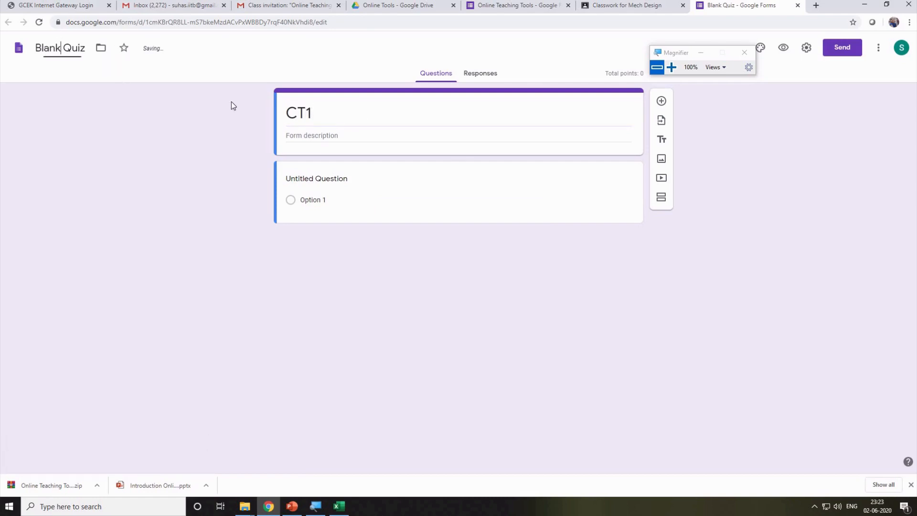
click(350, 118)
click(82, 48)
text(CT1)
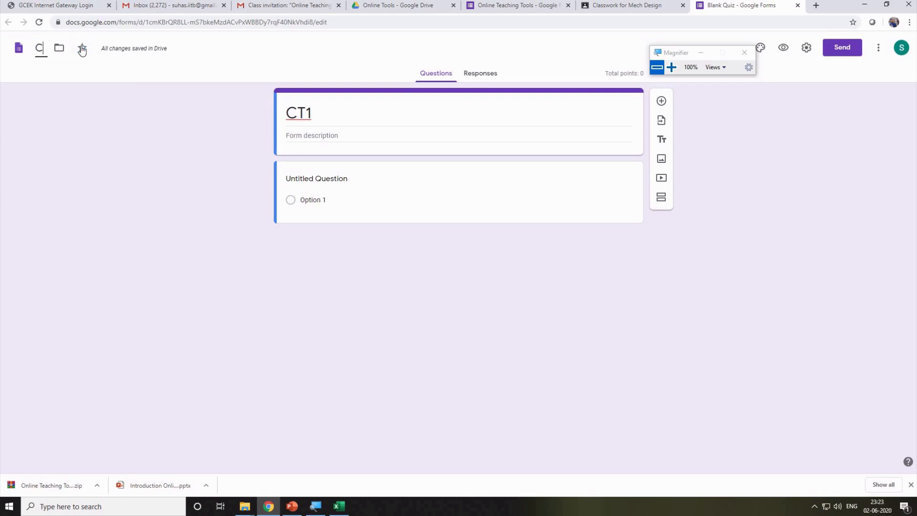
click(327, 171)
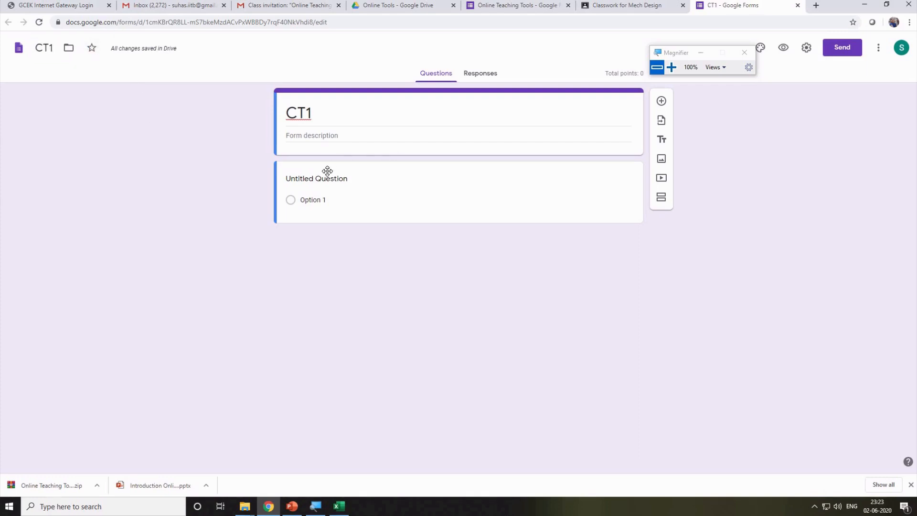
Write the question 'Mechatronics Involves' with choices Mechanical Elec, INformation civil, Arts and Computer.
click(329, 185)
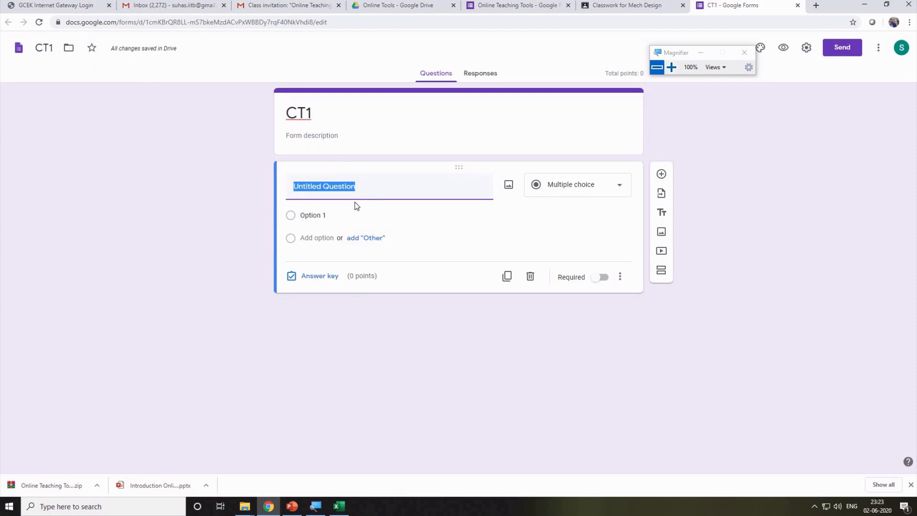
key(BackSpace)
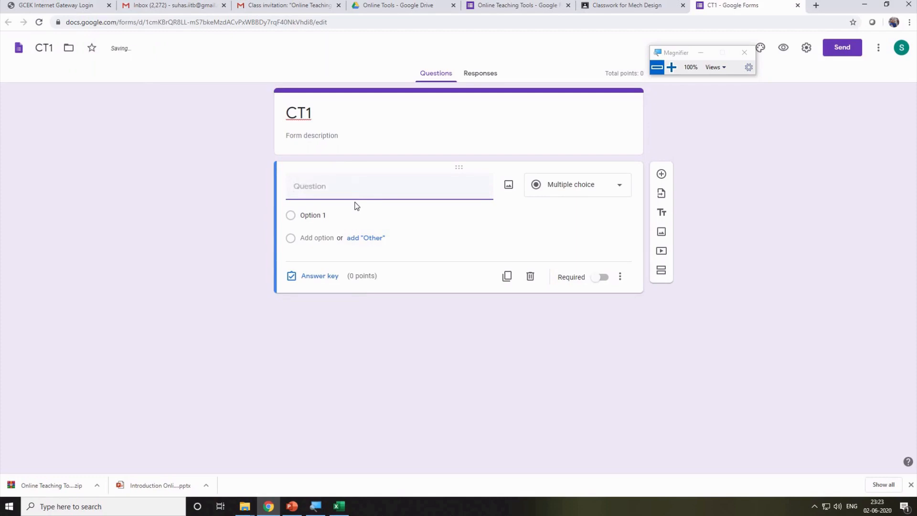
text(Mechatron)
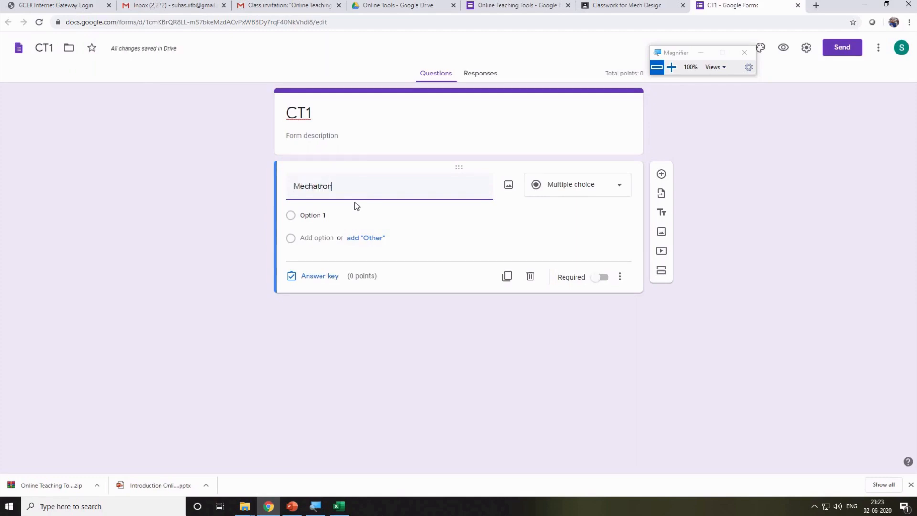
text(ics Invol)
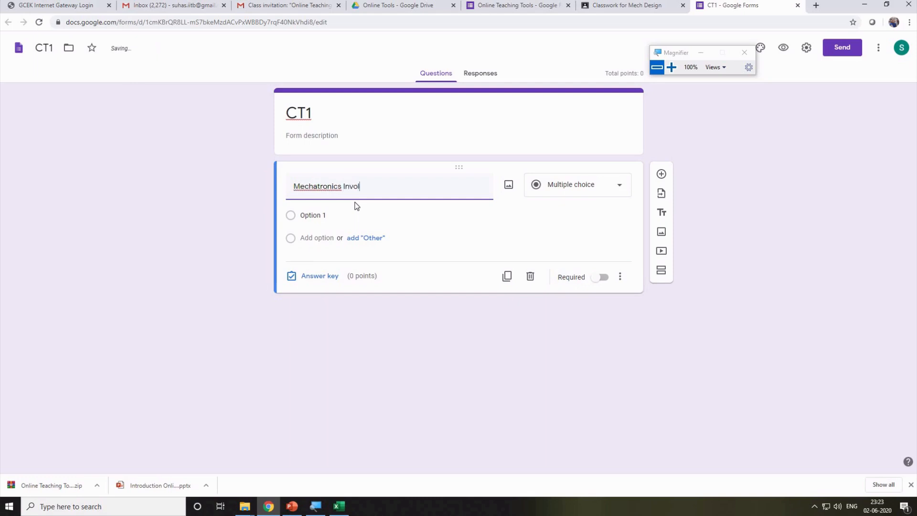
text(ves)
click(330, 216)
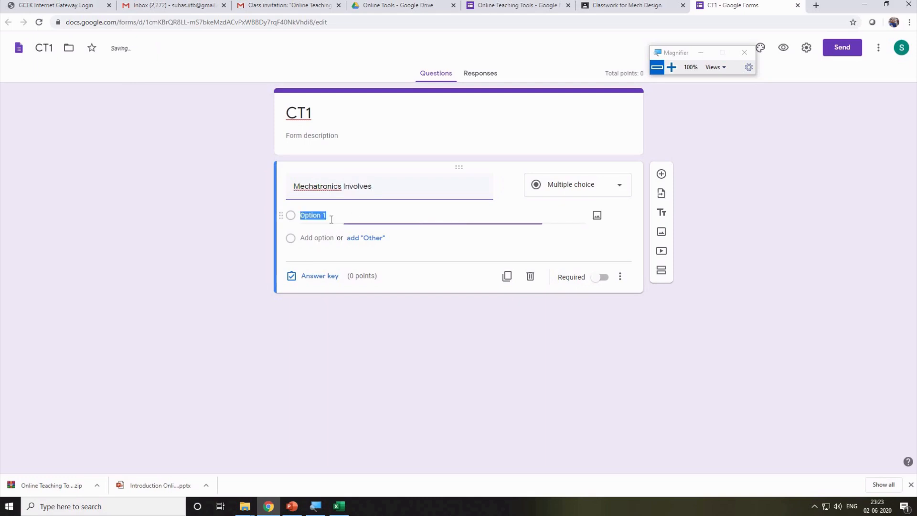
text(Mechanic)
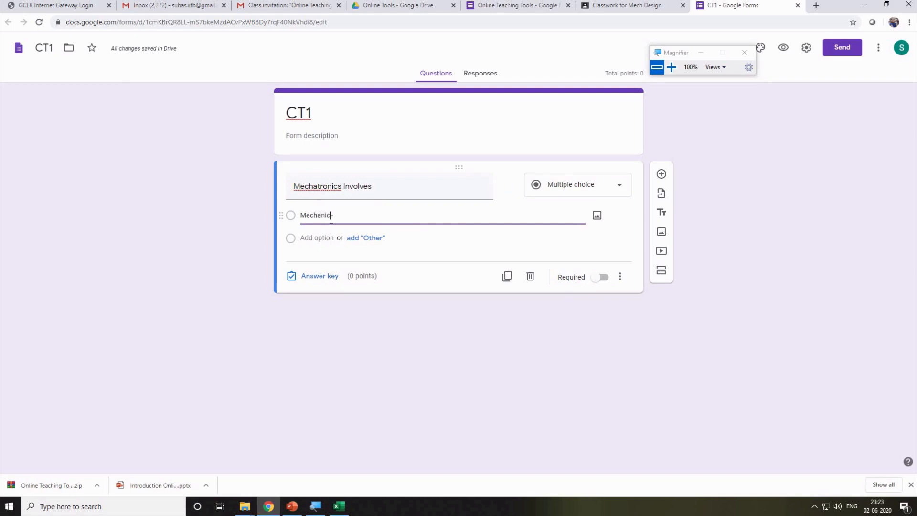
text(al Electrical inform)
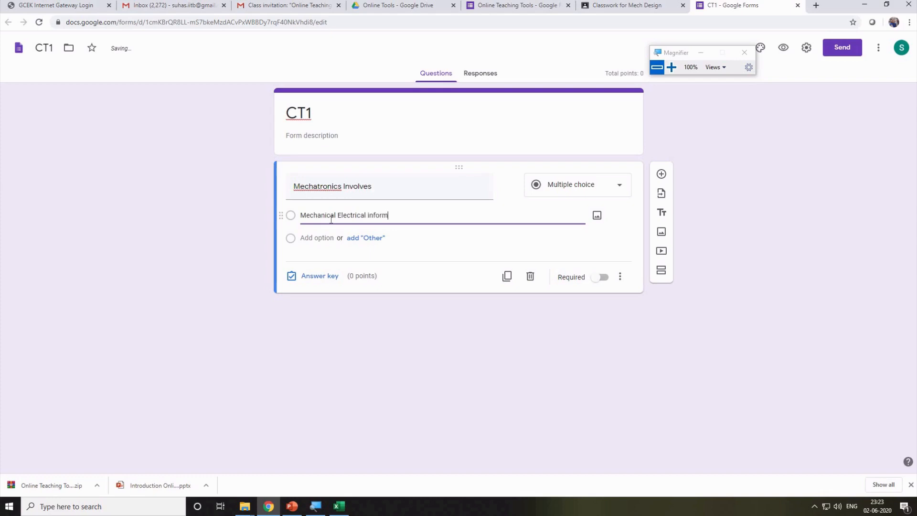
click(317, 238)
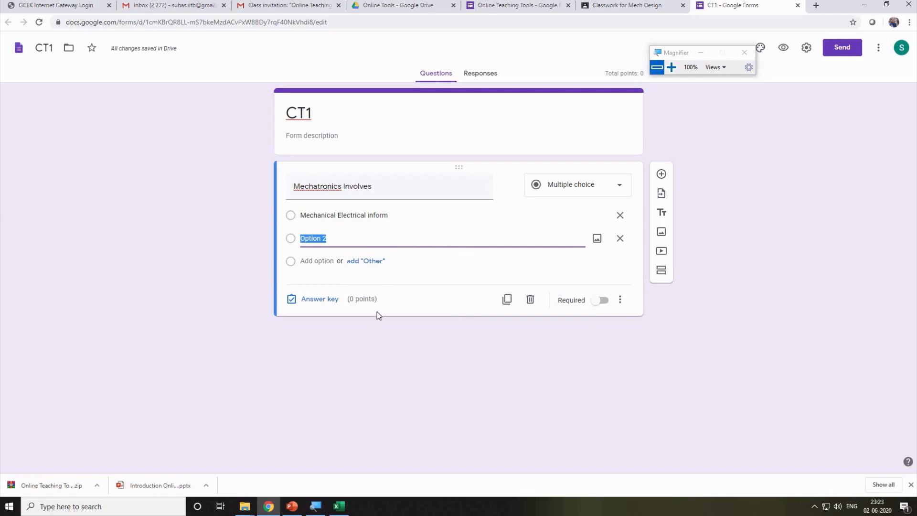
text(INformation civil)
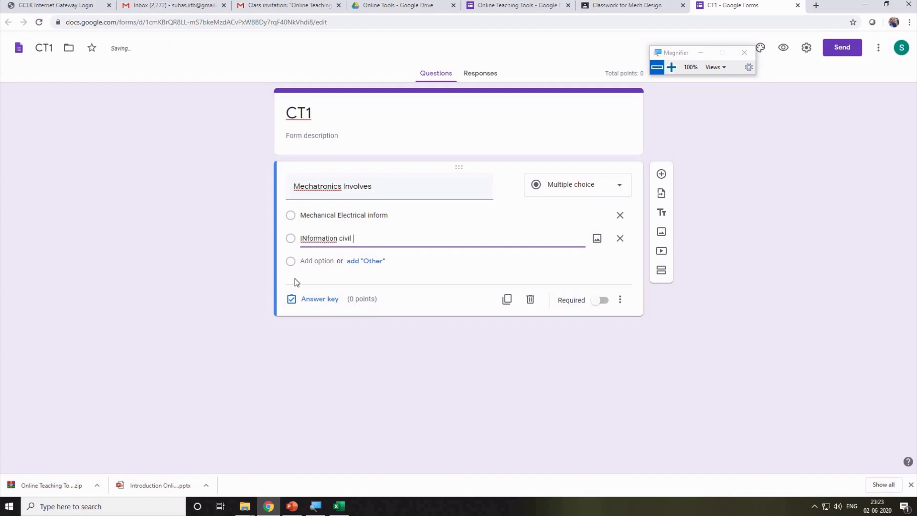
click(314, 261)
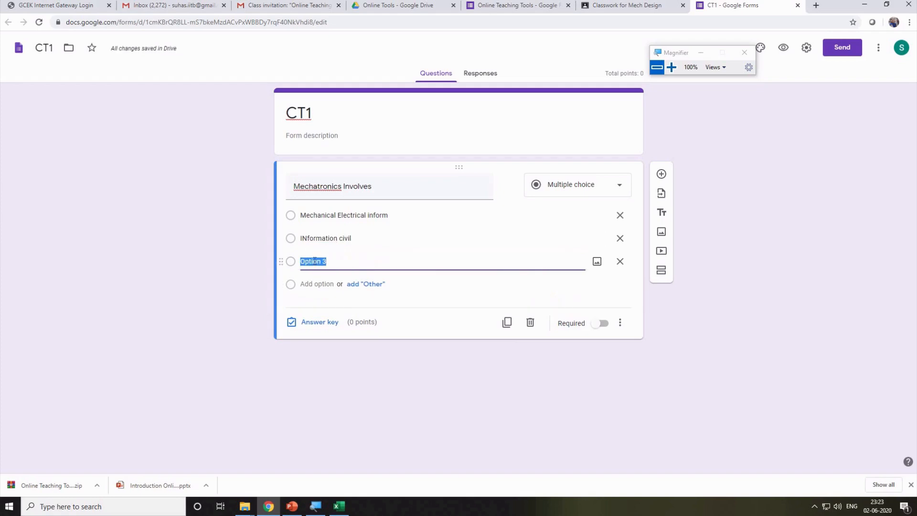
text(E)
text(Art)
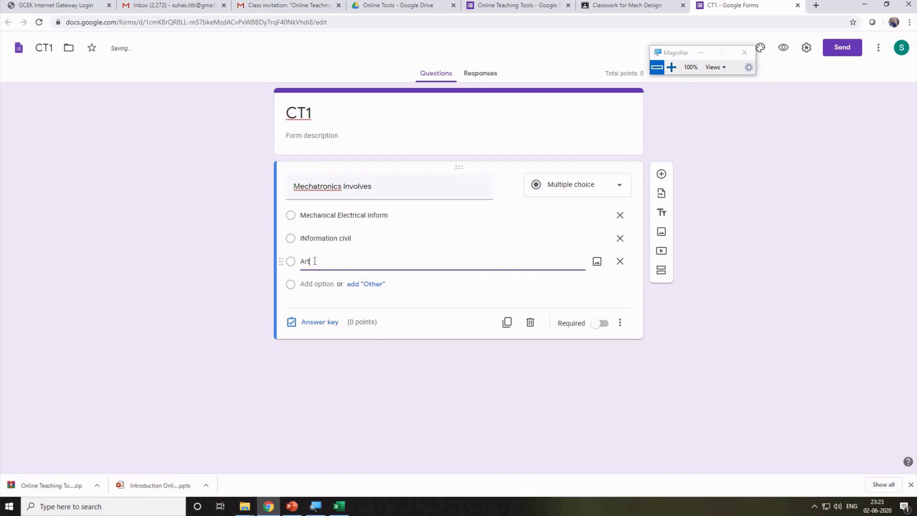
text(s)
click(317, 285)
text(Com)
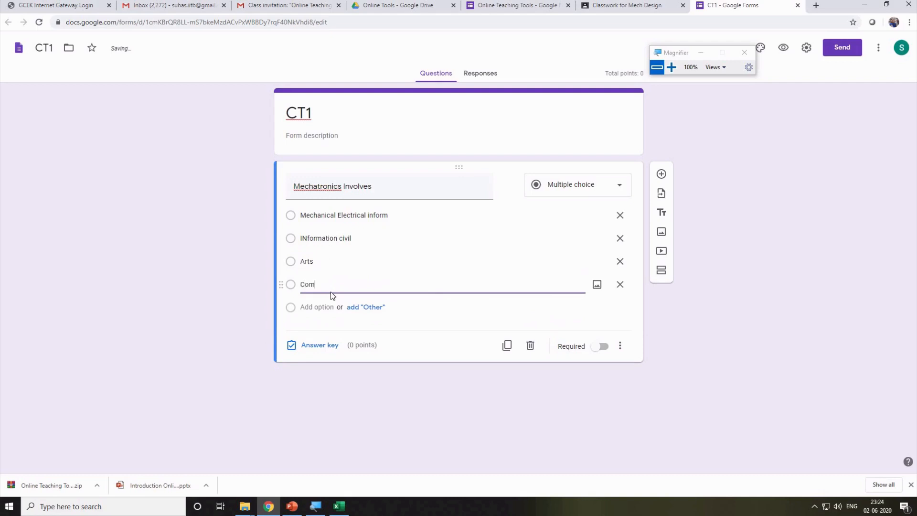
text(puter)
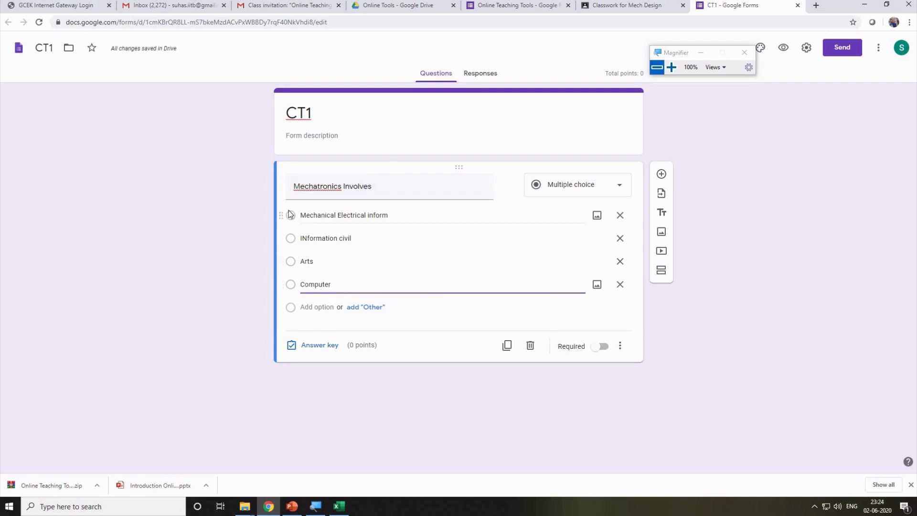
Mark Mechanical Electrical inform as the correct answer, make the question required, and close CT1.
click(315, 346)
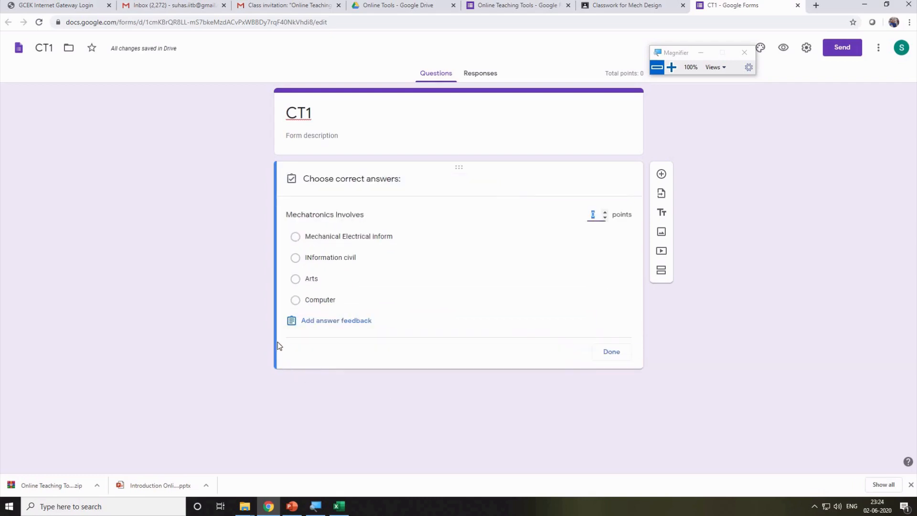
click(296, 236)
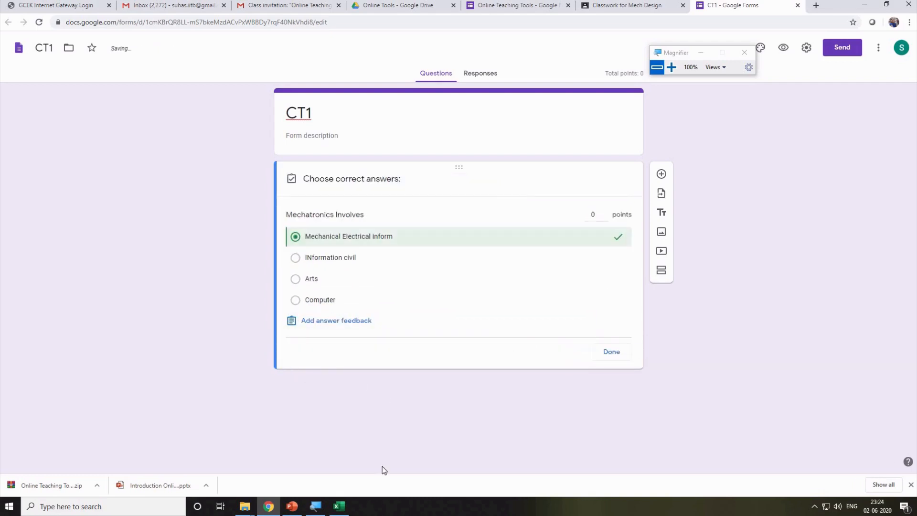
click(620, 352)
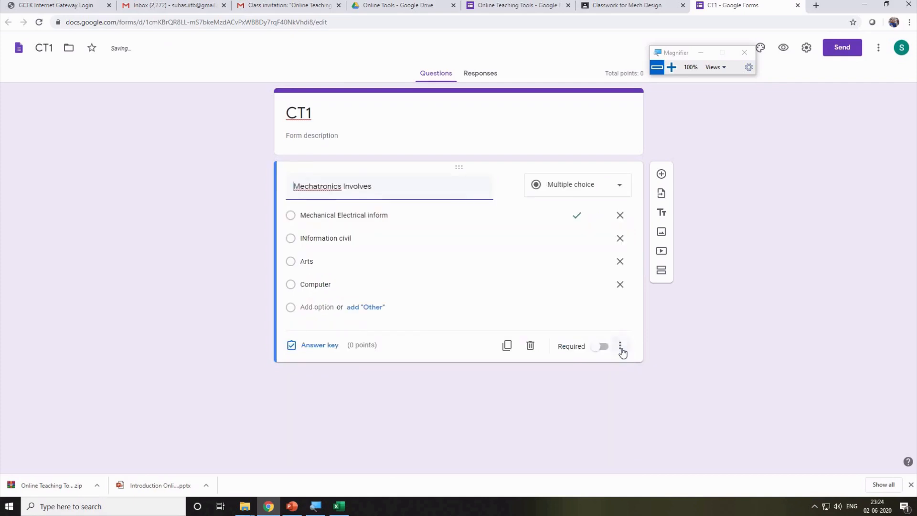
click(602, 347)
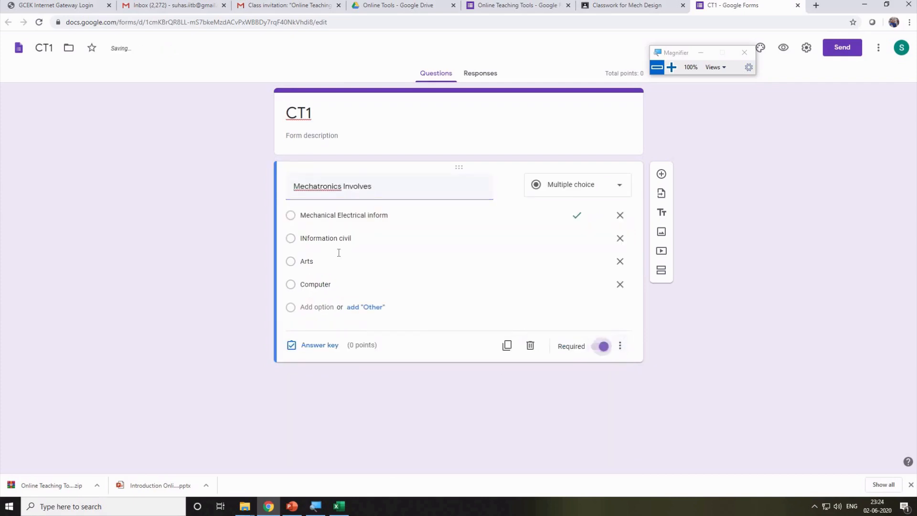
click(351, 215)
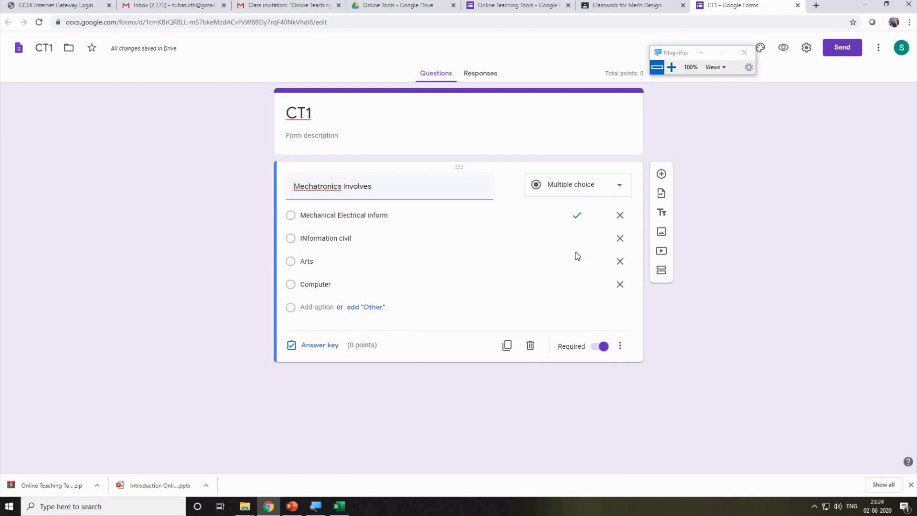
click(797, 5)
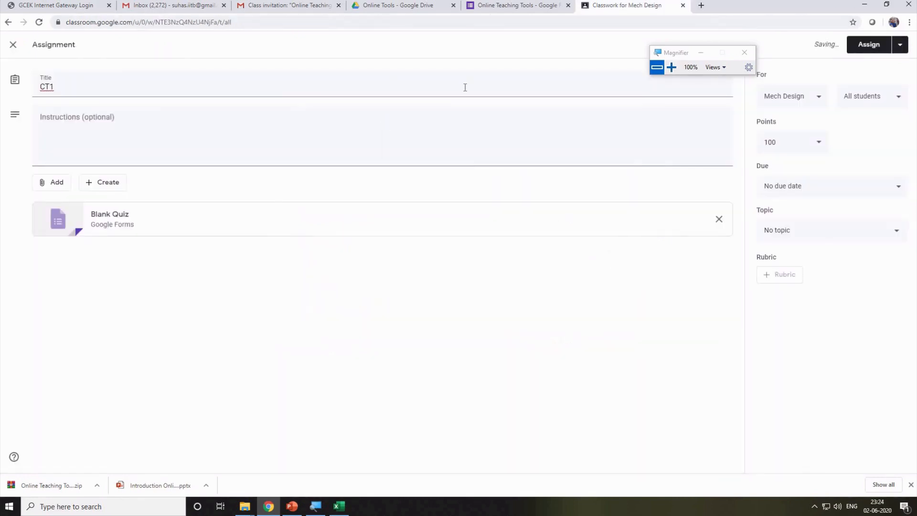
Keep CT1 as a draft, discard trial Material and Question posts, and open Mech Design's grades.
click(13, 44)
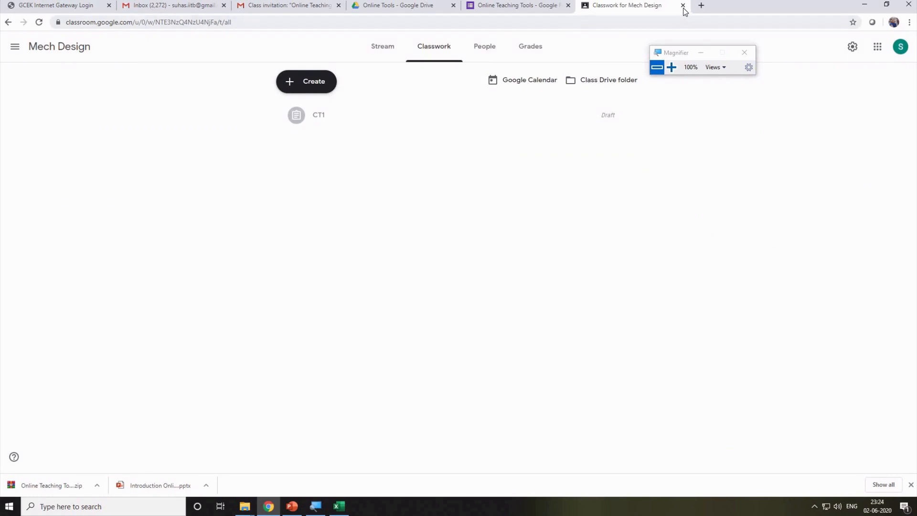
click(320, 89)
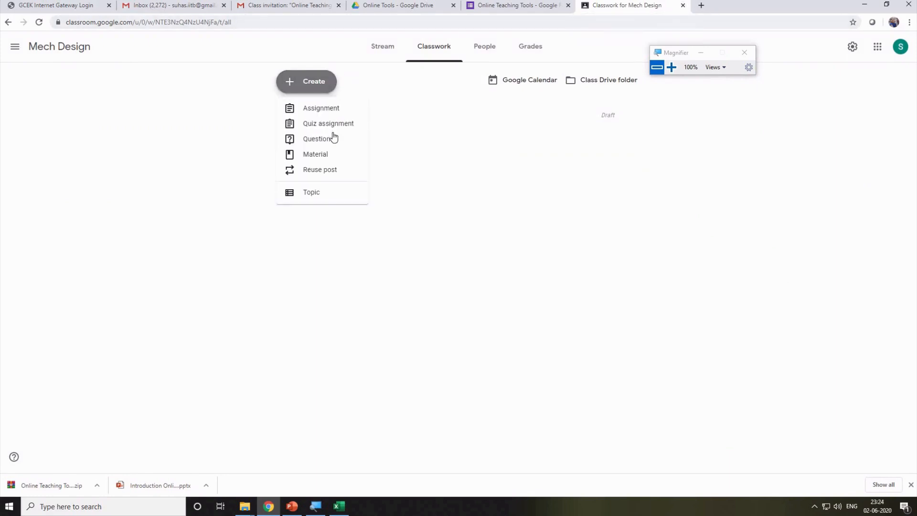
click(325, 157)
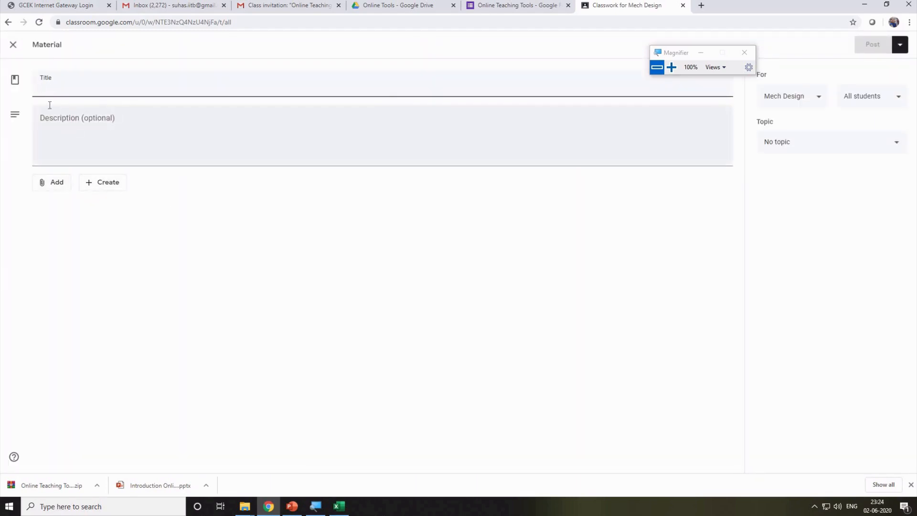
click(13, 47)
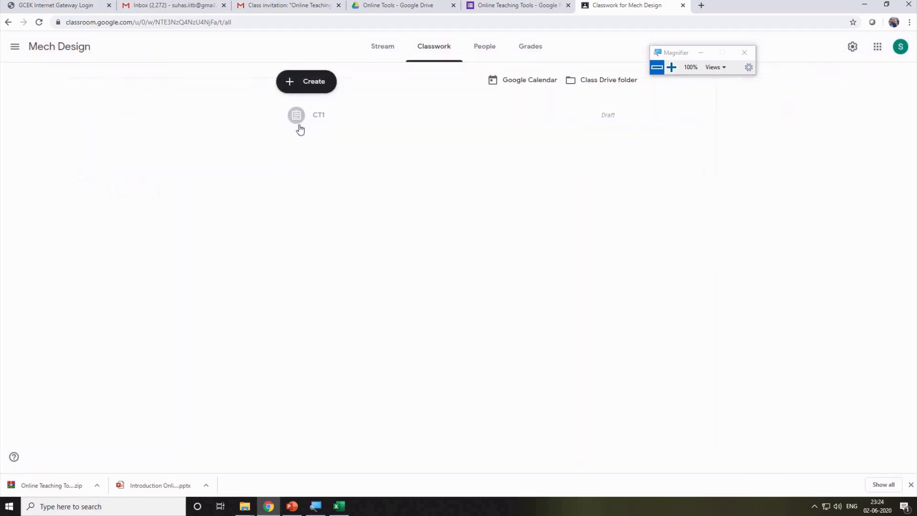
click(311, 81)
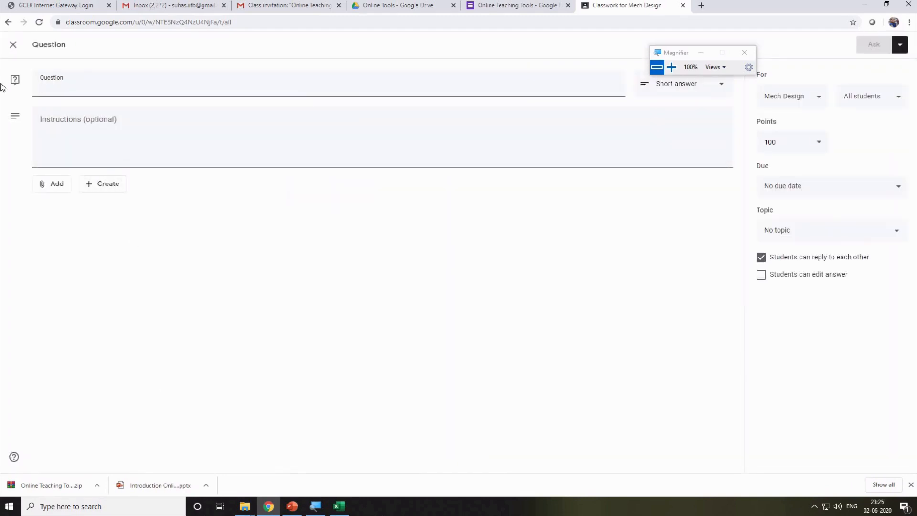
click(14, 44)
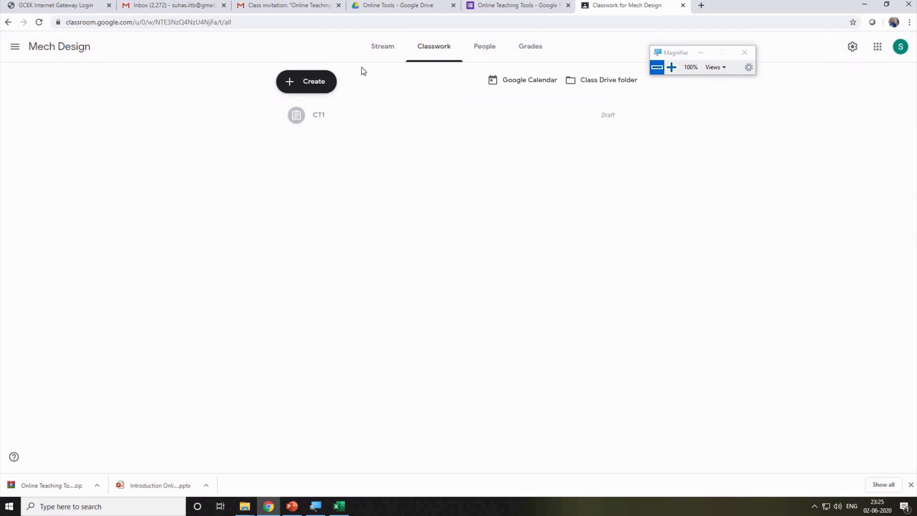
click(533, 47)
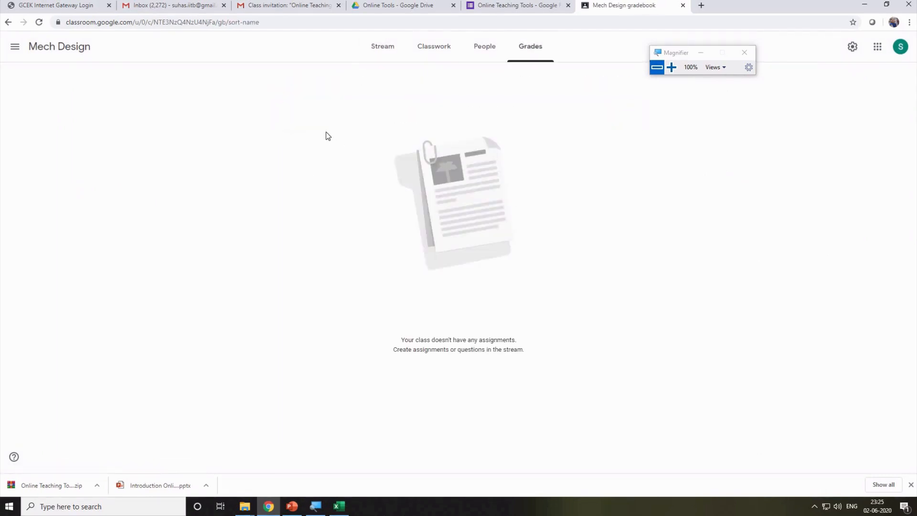
Switch to the other account and sort the Mechatronics class marks by first name.
click(900, 50)
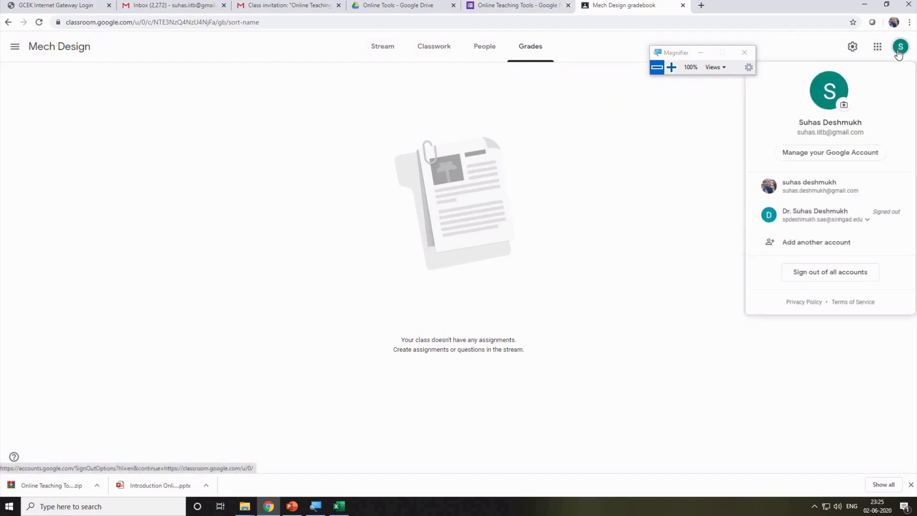
click(815, 188)
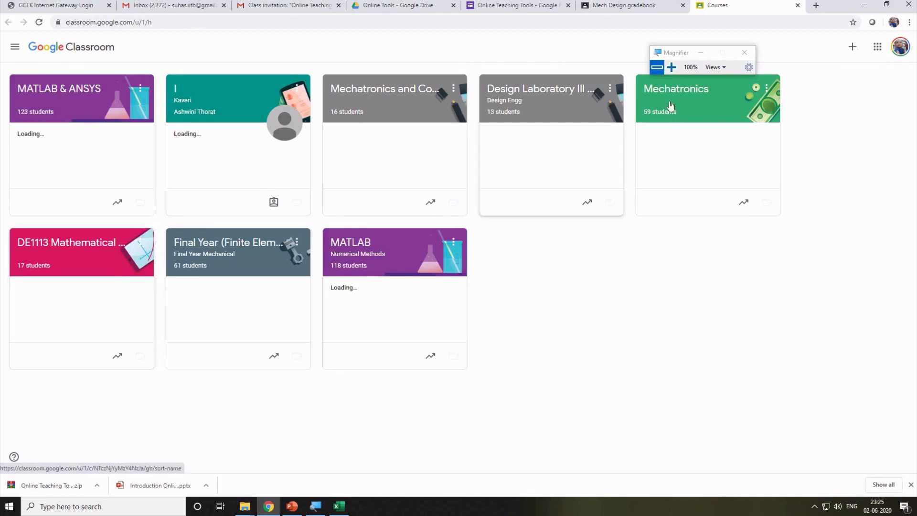
click(671, 105)
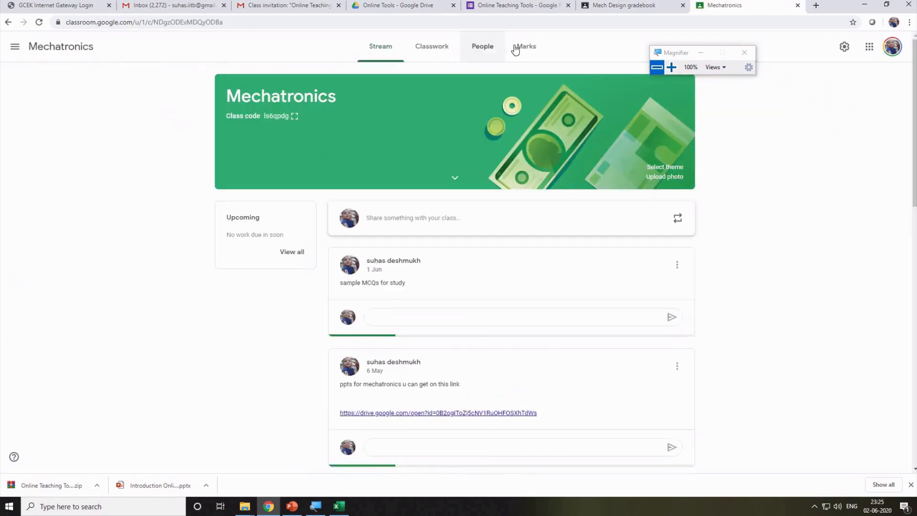
click(523, 48)
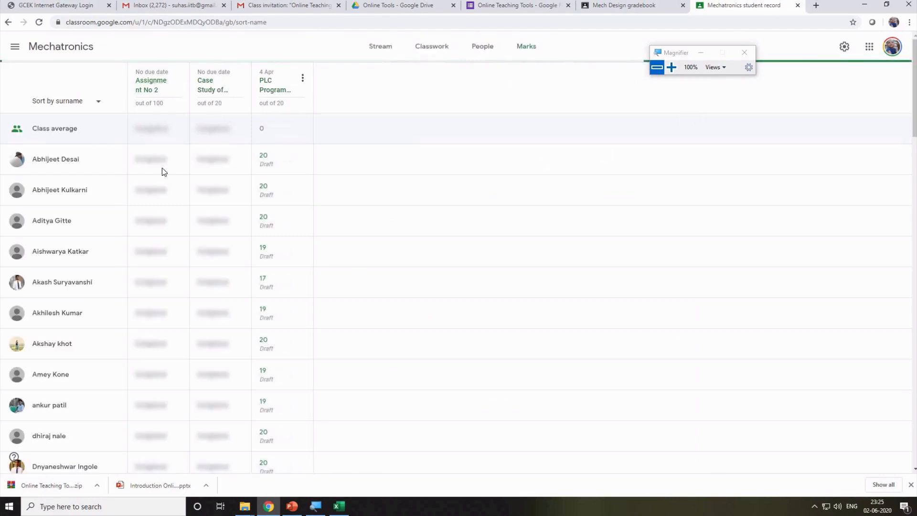
click(98, 104)
click(61, 124)
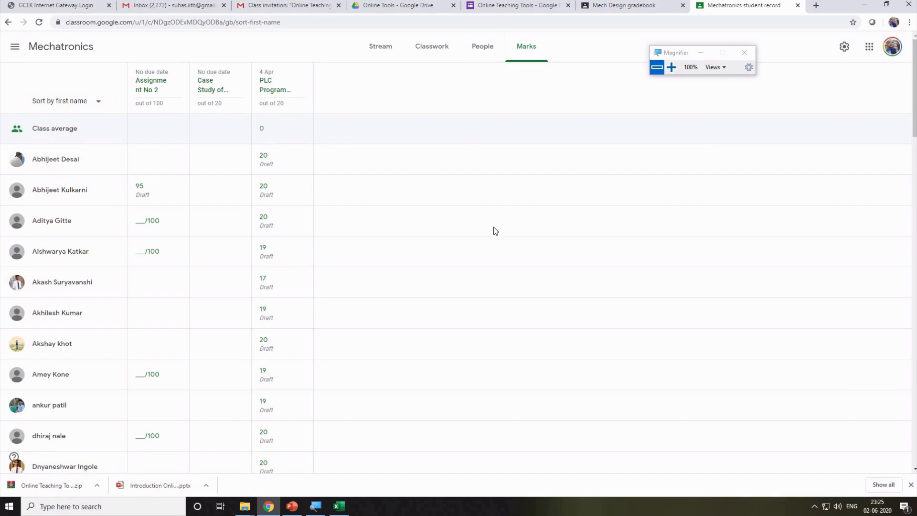
Review the sorted marks, then visit People and go to the Classwork list.
scroll(490, 248, down, 20)
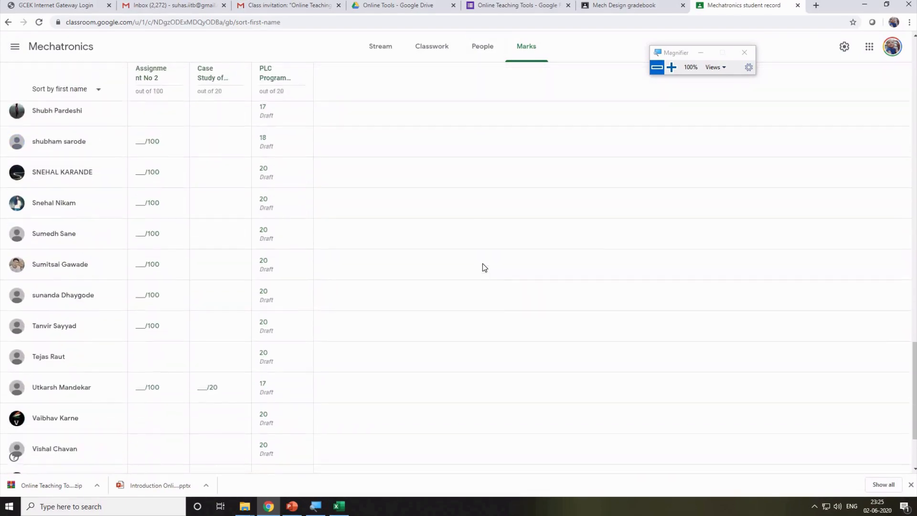
scroll(483, 265, down, 3)
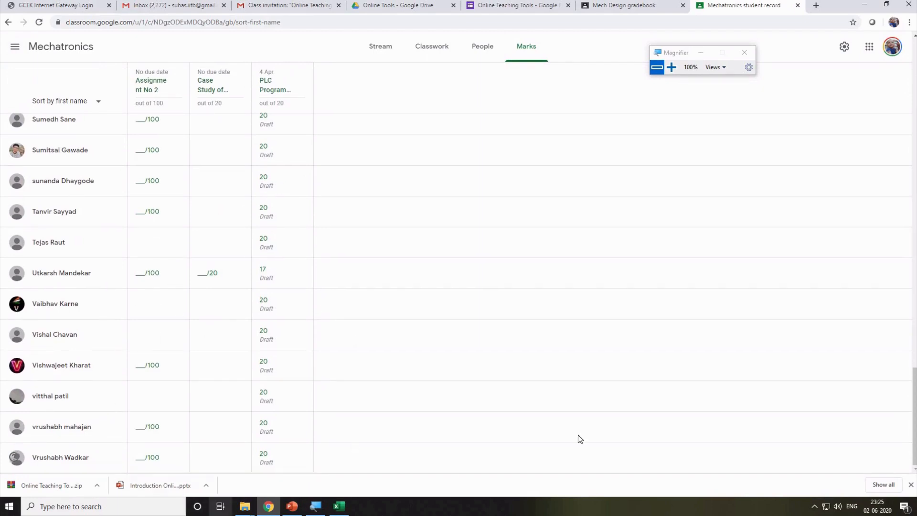
scroll(641, 436, up, 5)
scroll(644, 439, up, 8)
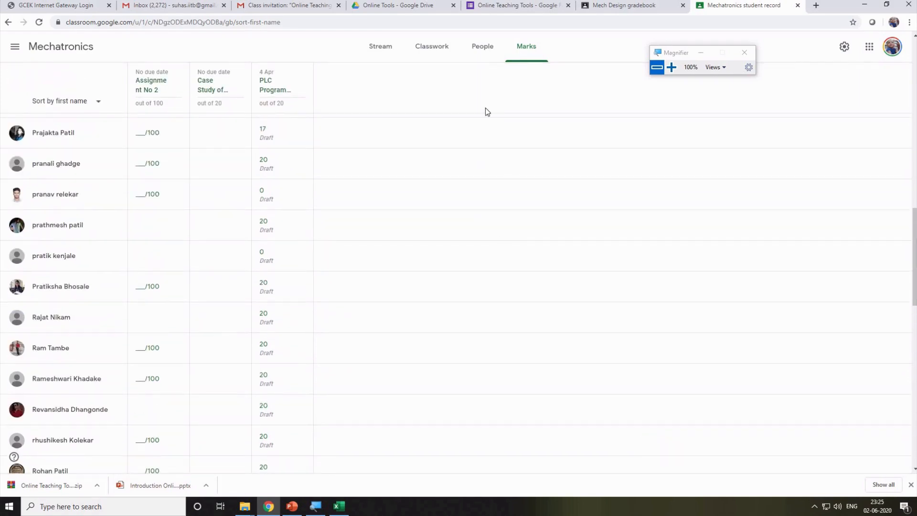
click(483, 57)
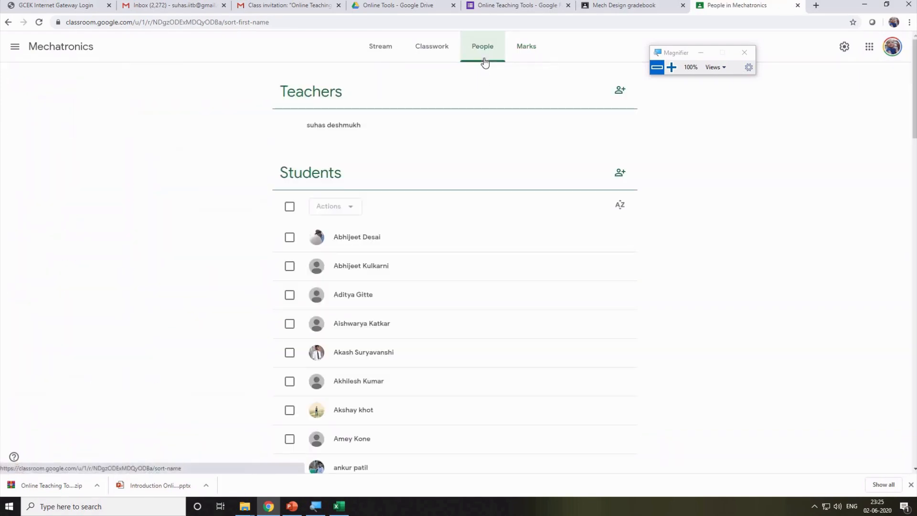
click(441, 51)
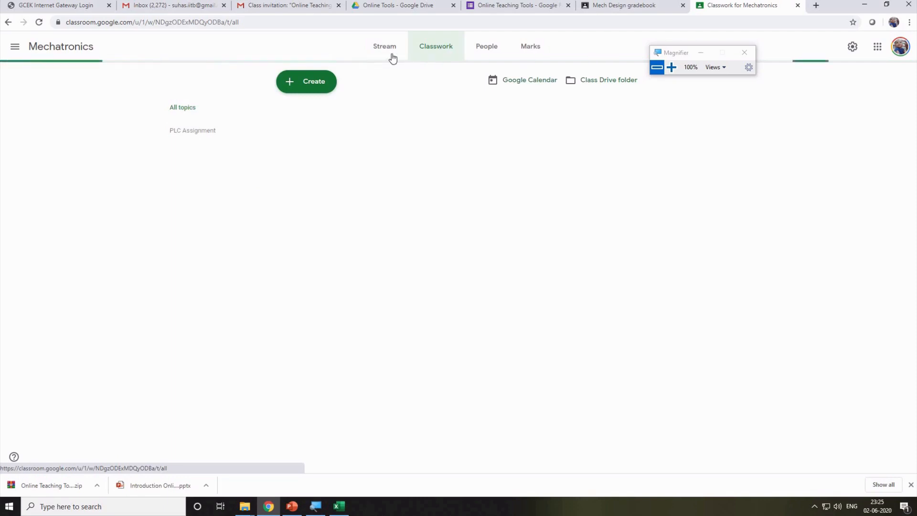
Expand Class Test No 2 on the Classwork page and open its attached Class Test 2 form.
click(393, 57)
click(432, 52)
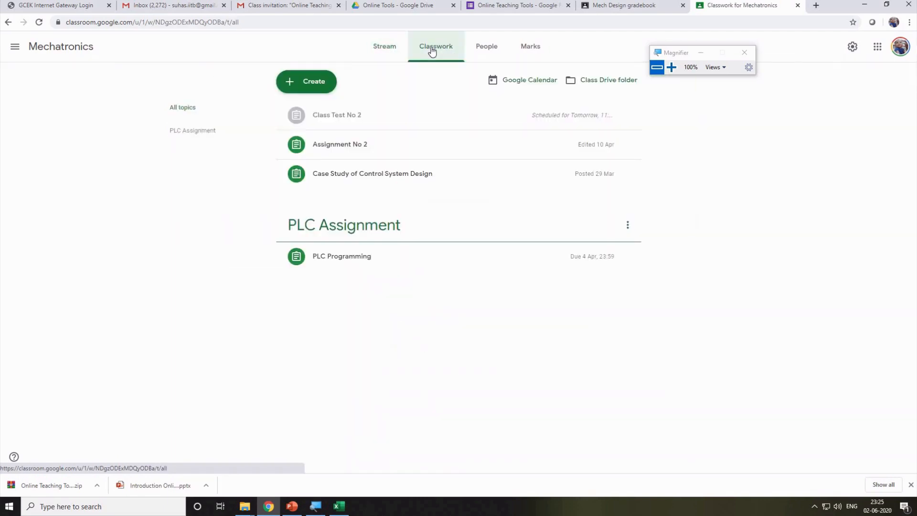
click(361, 118)
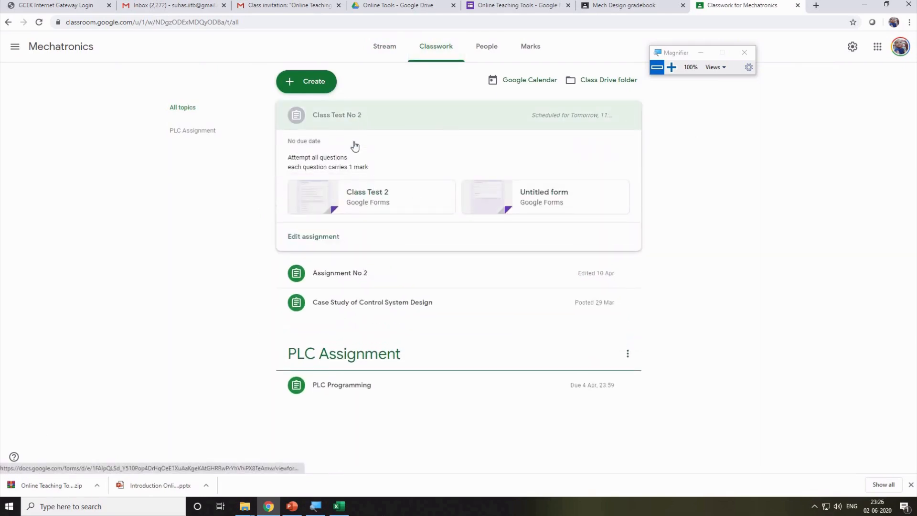
click(382, 197)
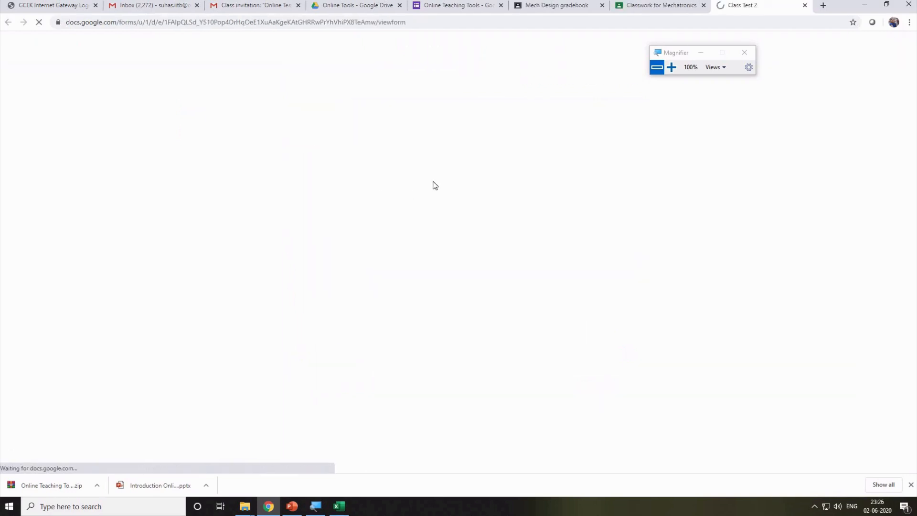
Answer questions 1–7: option a, output system, Open loop system, electrical signals, programmed and reprogrammed, static sensitivity.
scroll(396, 171, down, 14)
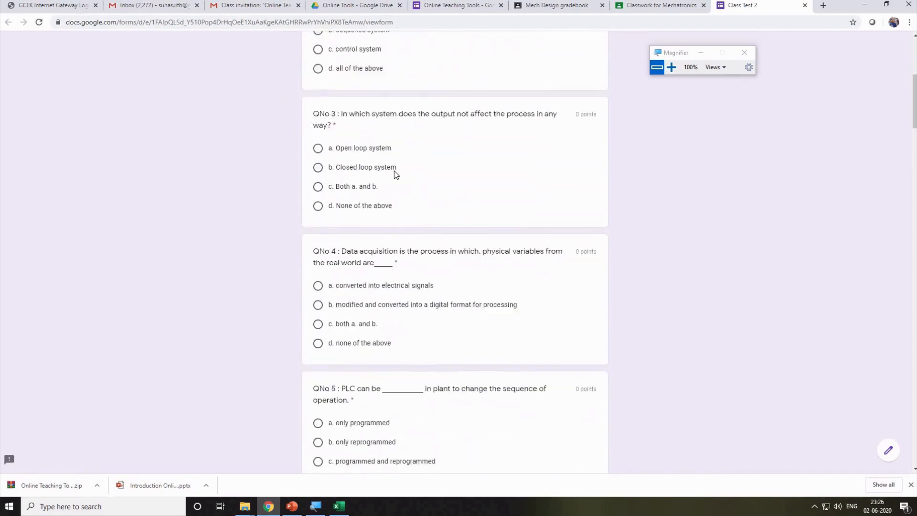
scroll(394, 174, up, 7)
scroll(394, 175, up, 7)
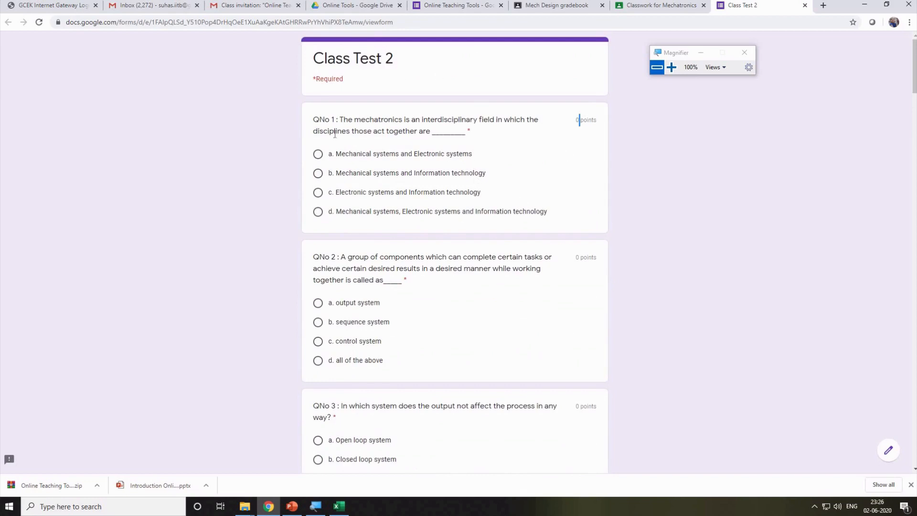
click(320, 159)
click(318, 303)
scroll(355, 343, down, 7)
scroll(312, 140, up, 1)
click(317, 152)
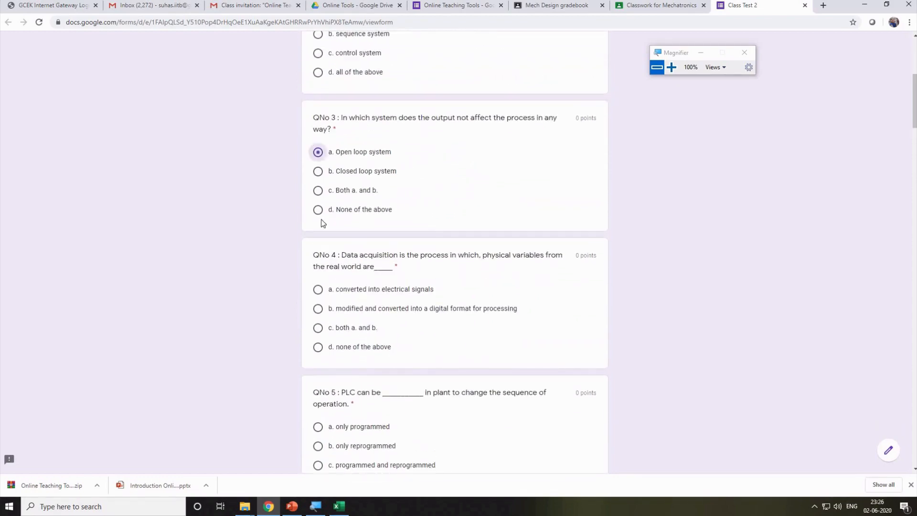
click(318, 289)
scroll(354, 317, down, 8)
scroll(309, 224, up, 1)
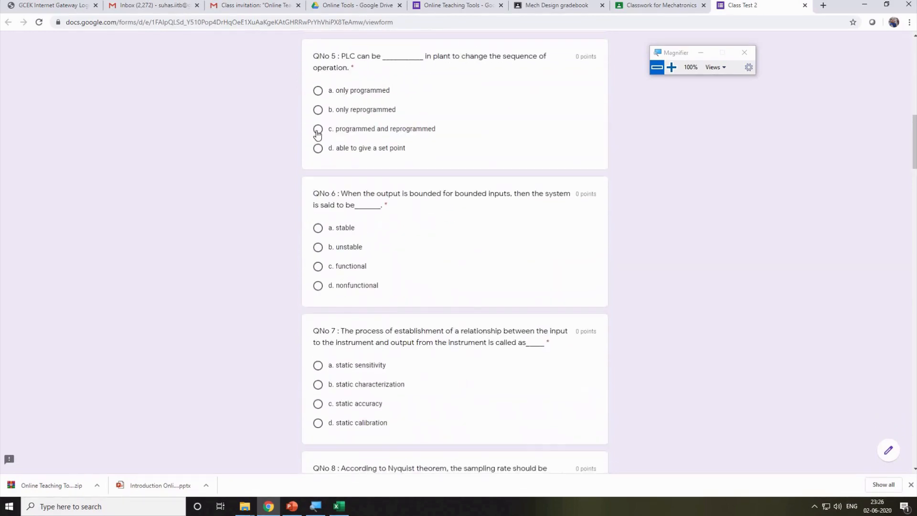
click(318, 129)
click(317, 365)
Answer questions 10–15: remain constant, start increasing, Peak time, option (2), 8/4 V, Critically damped.
scroll(382, 249, down, 7)
scroll(317, 187, up, 1)
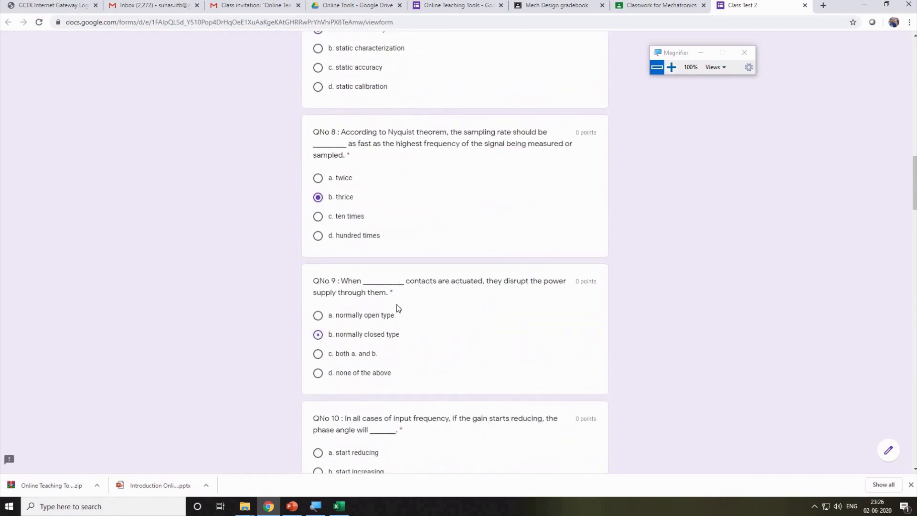
scroll(397, 306, down, 7)
click(318, 155)
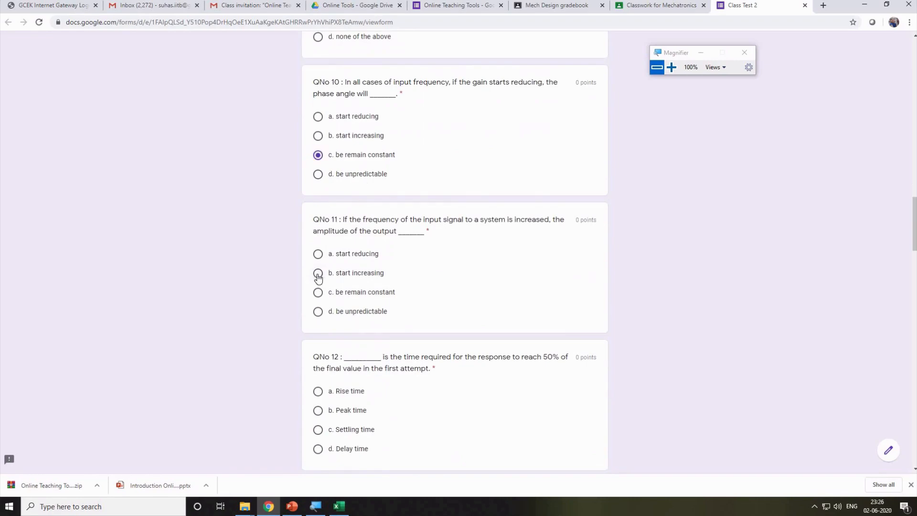
click(318, 274)
scroll(306, 238, down, 5)
click(318, 170)
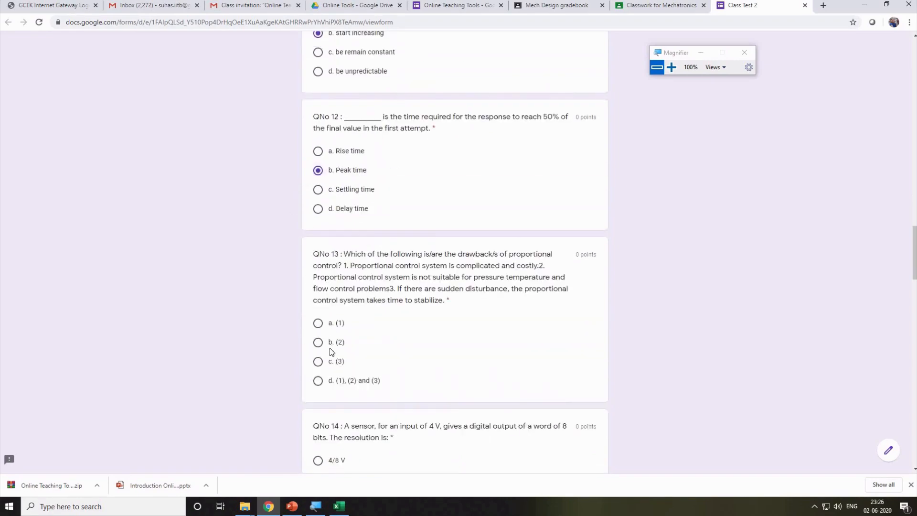
click(317, 342)
scroll(317, 342, down, 5)
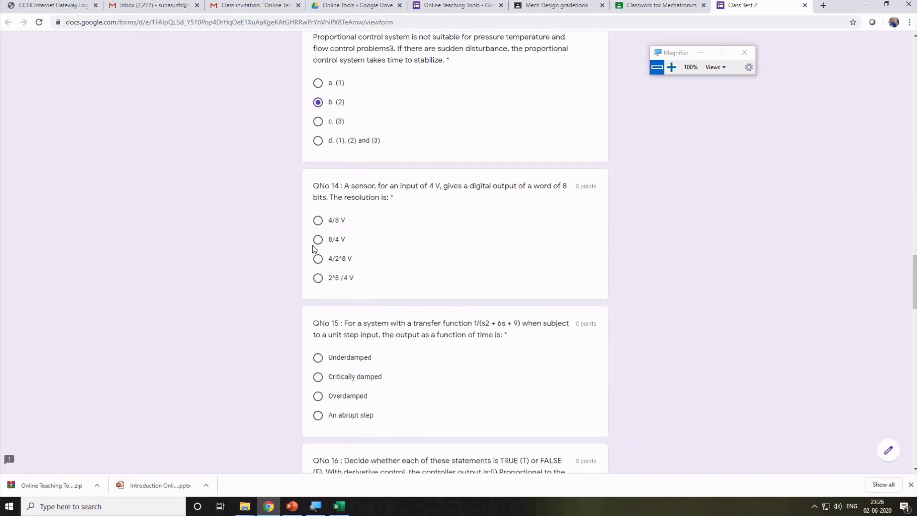
click(318, 240)
click(317, 376)
Answer questions 16–22: (i) T (ii) F, 1024/360, option b, Fourier Integral, working normally, Infinite, Real but not equal.
scroll(317, 377, down, 7)
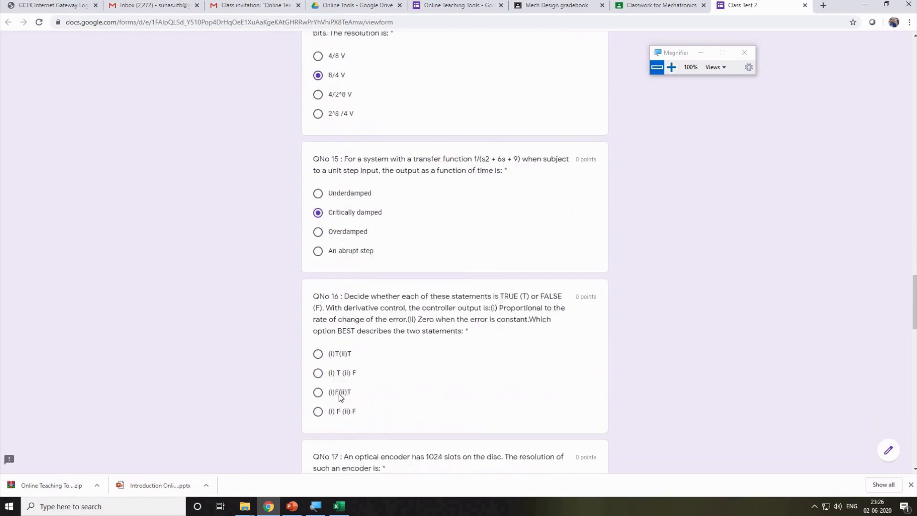
click(316, 202)
click(316, 337)
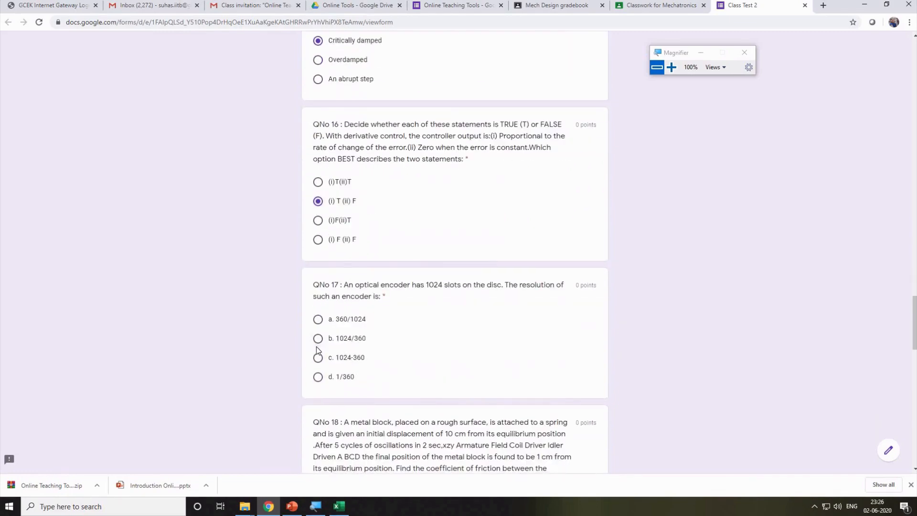
scroll(331, 403, down, 1)
scroll(330, 403, down, 5)
click(318, 282)
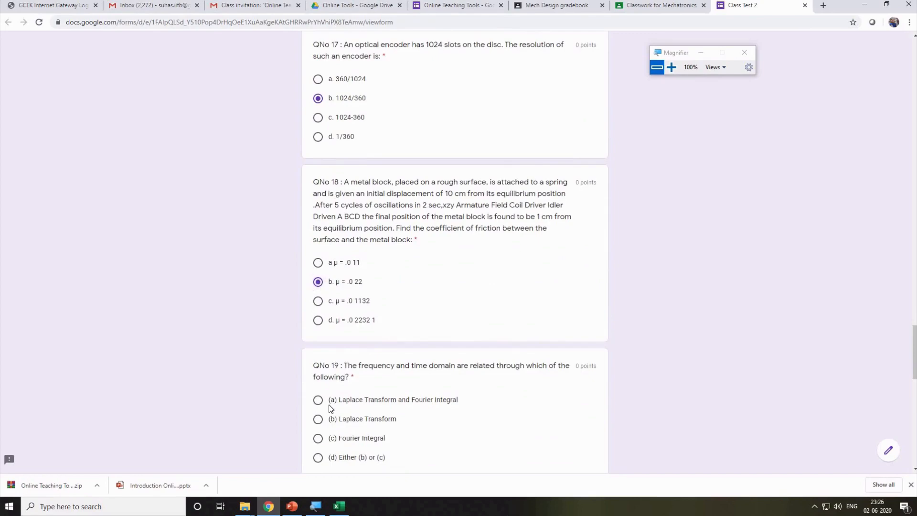
scroll(328, 405, down, 3)
click(318, 294)
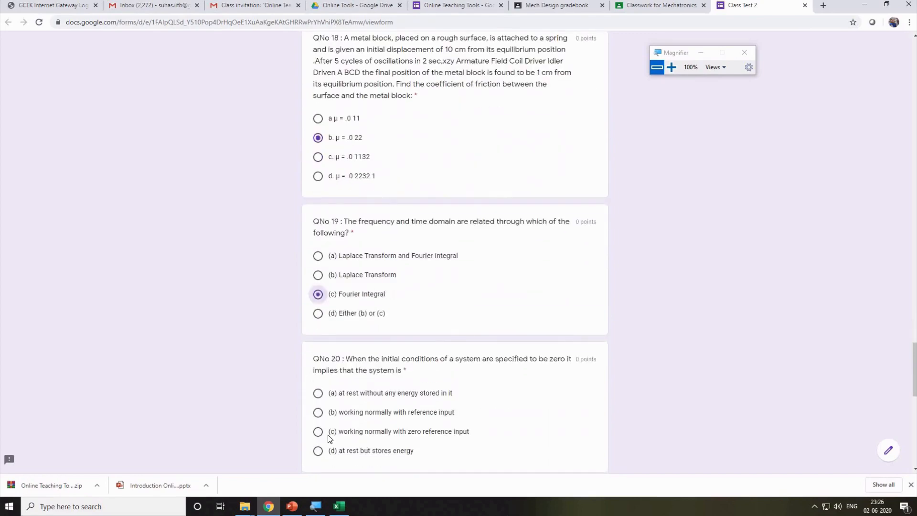
click(317, 411)
scroll(386, 381, down, 8)
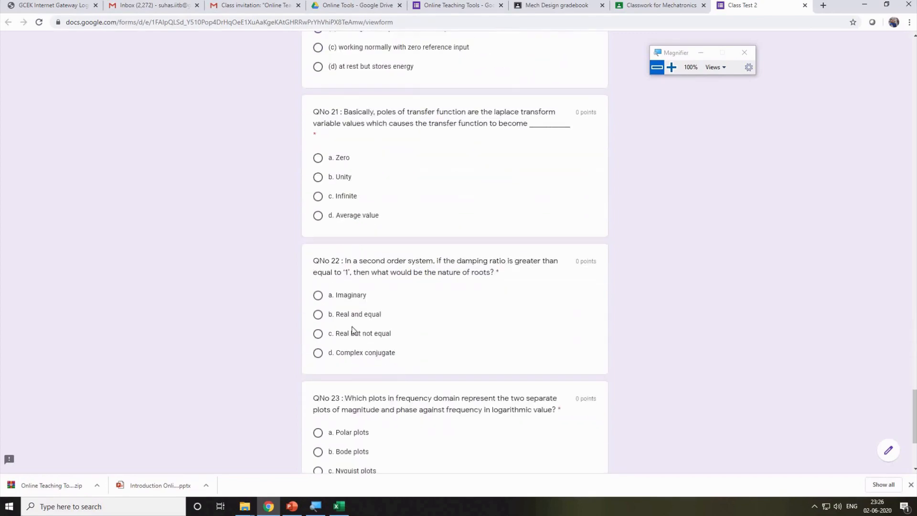
click(318, 194)
click(318, 334)
Choose Option 1 for the last item and submit the Class Test 2 quiz.
scroll(334, 377, down, 1)
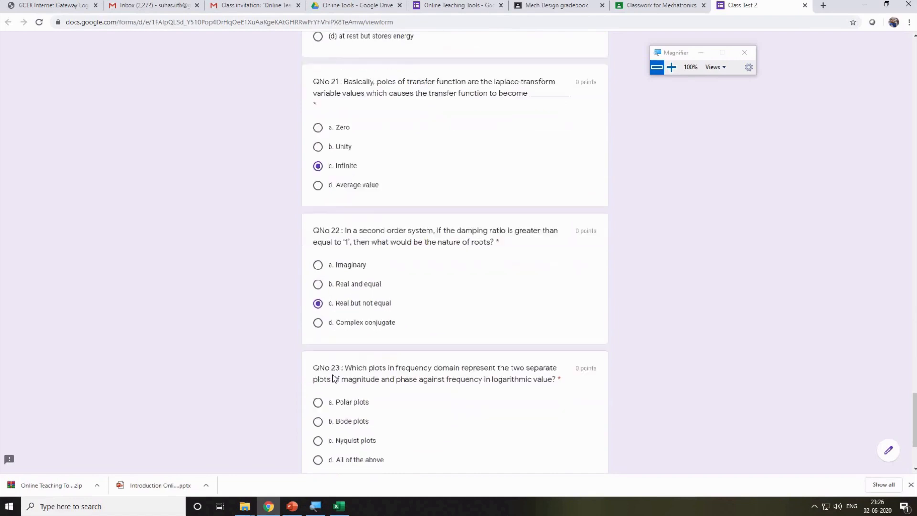
scroll(334, 377, down, 3)
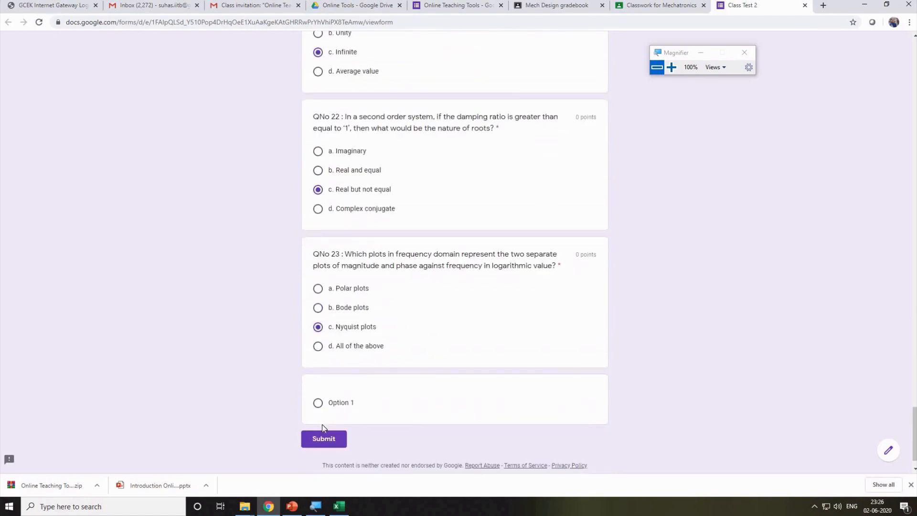
click(318, 403)
click(323, 439)
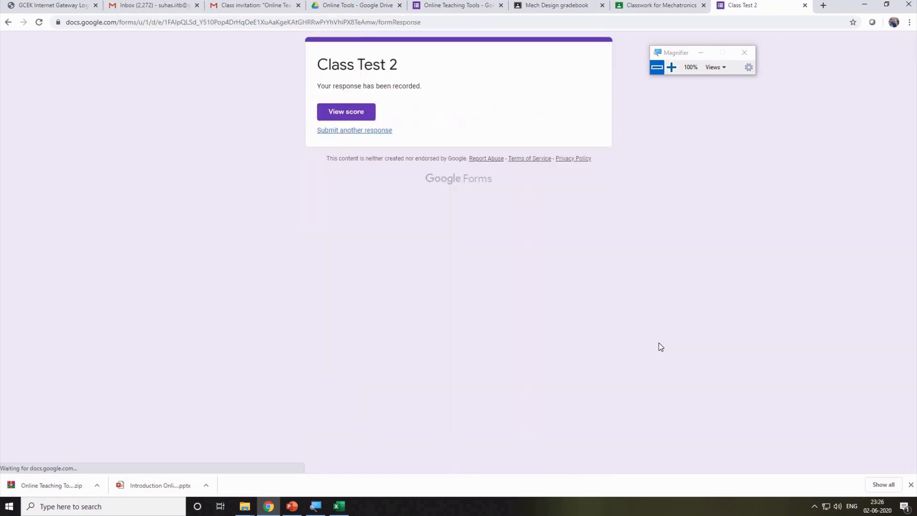
click(352, 118)
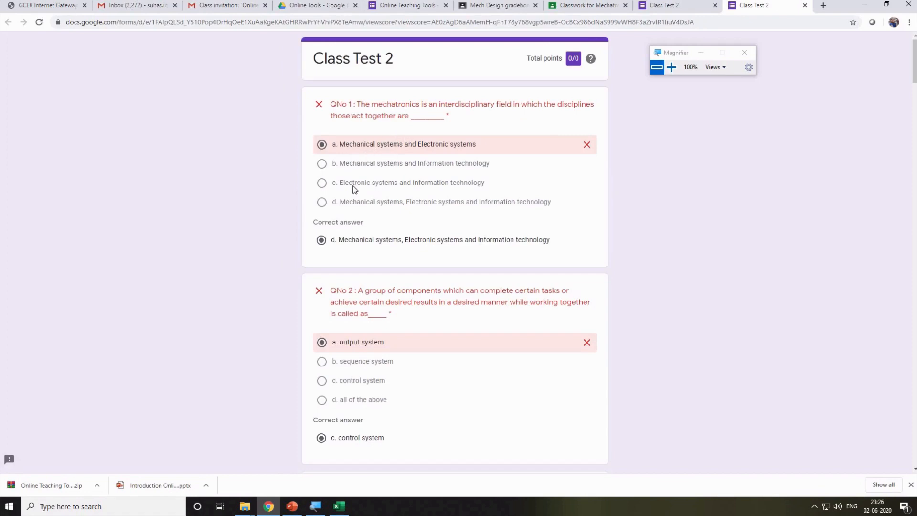
scroll(485, 197, down, 5)
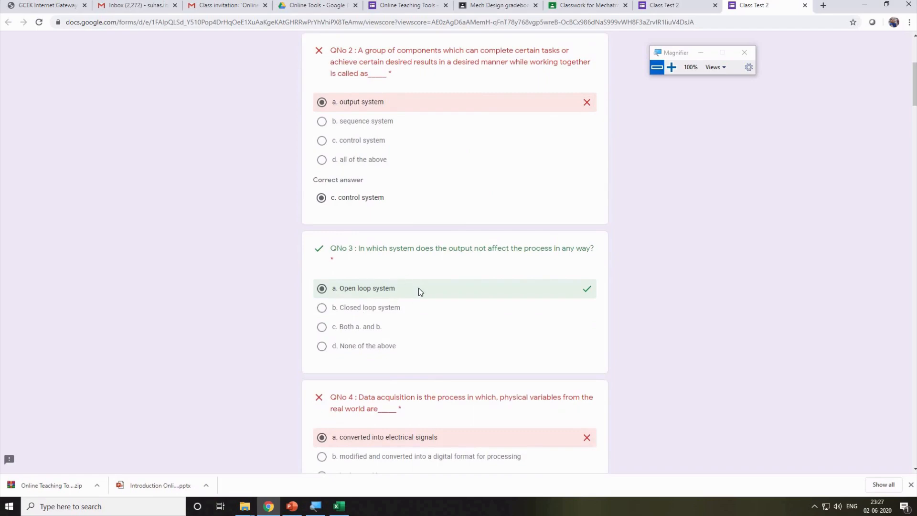
scroll(419, 288, down, 3)
scroll(611, 146, down, 7)
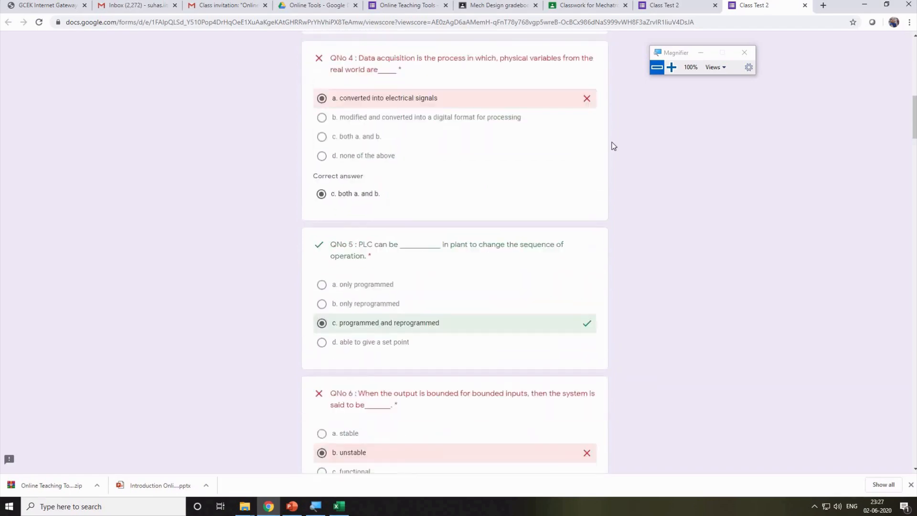
scroll(532, 192, down, 15)
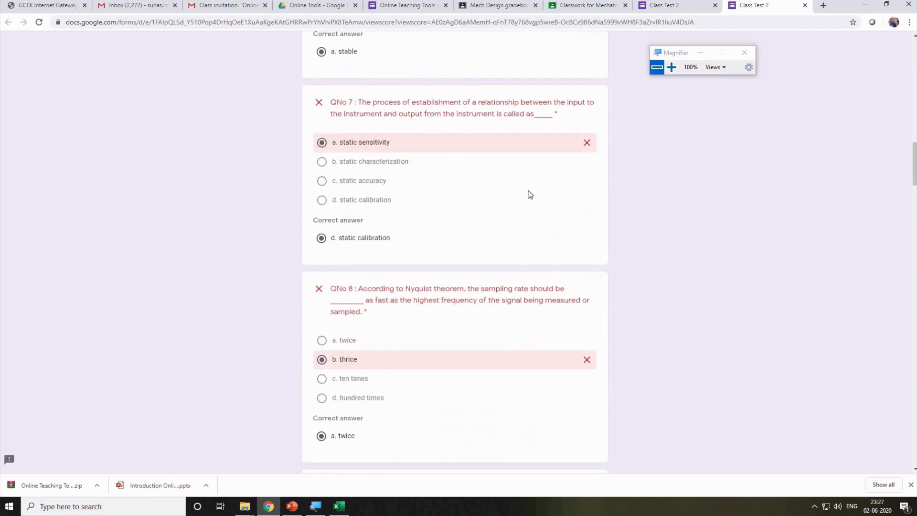
scroll(528, 192, down, 20)
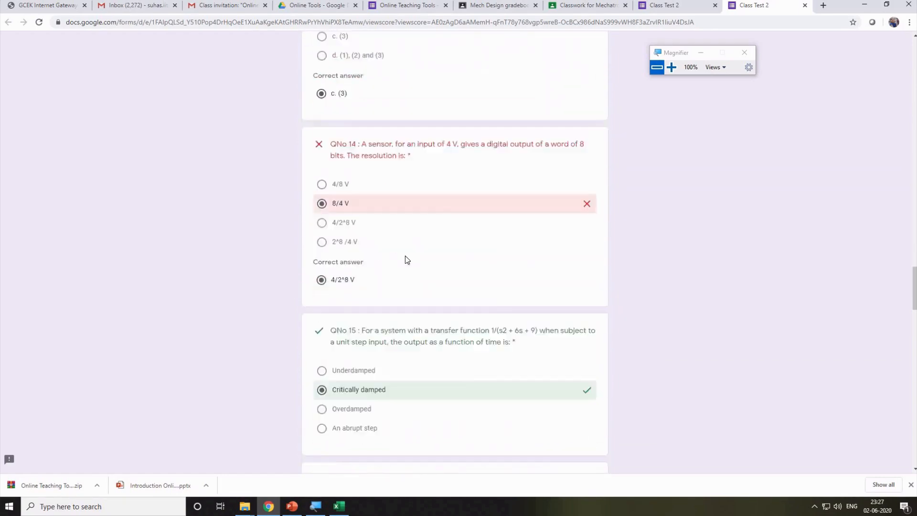
scroll(363, 274, down, 20)
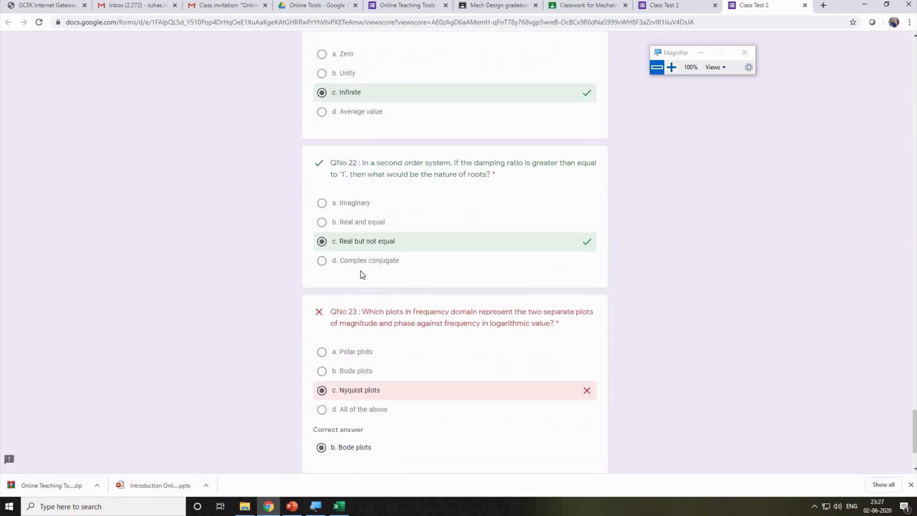
scroll(541, 325, up, 20)
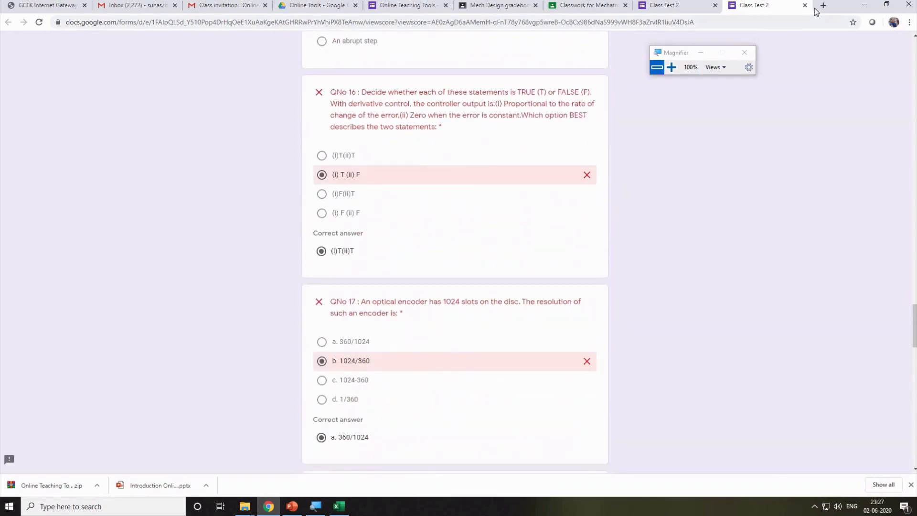
scroll(432, 258, down, 20)
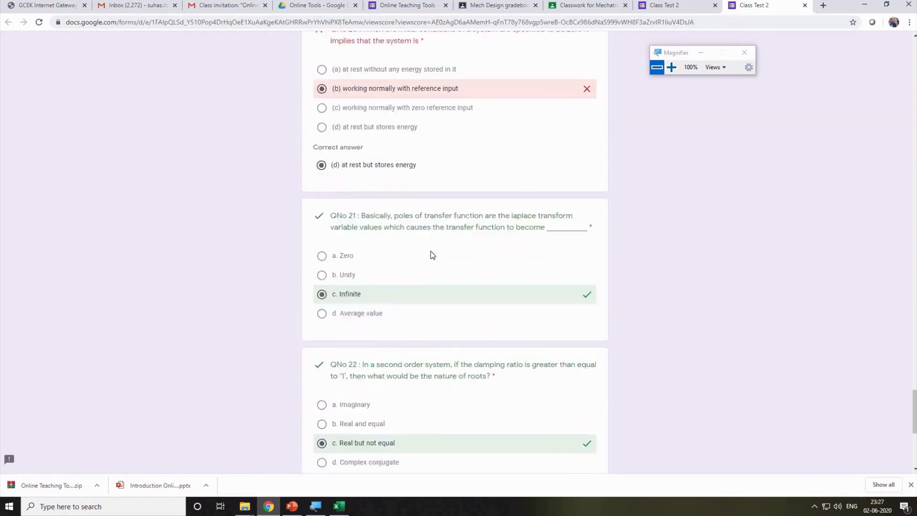
scroll(432, 253, down, 1)
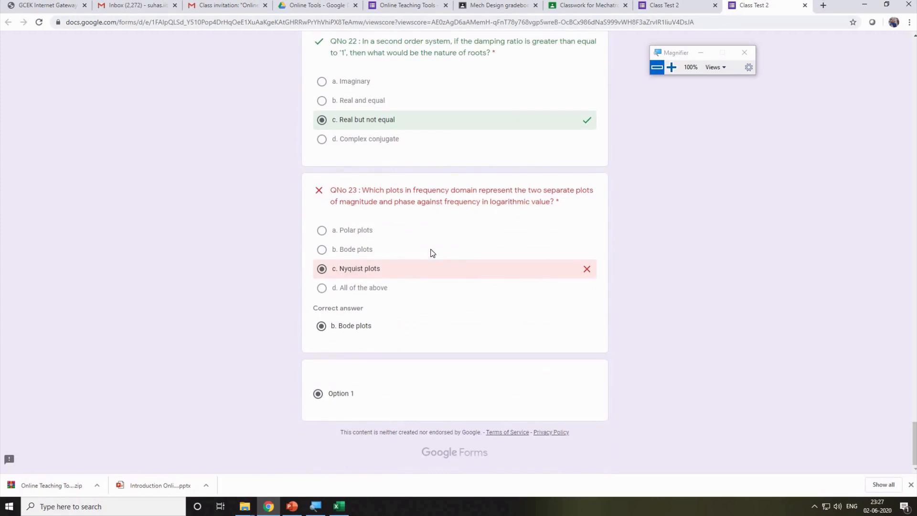
click(805, 5)
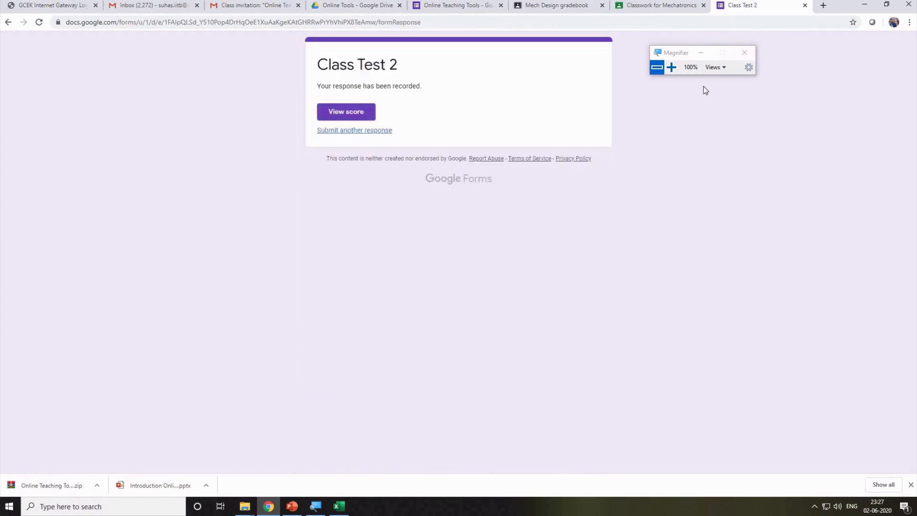
Close the Class Test 2 tab, then minimise PowerPoint and Chrome to reveal the desktop.
click(804, 5)
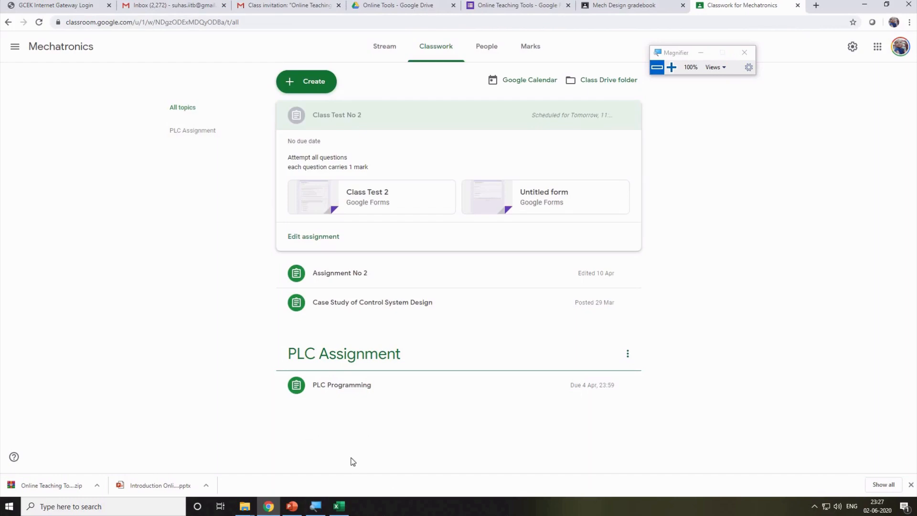
click(292, 506)
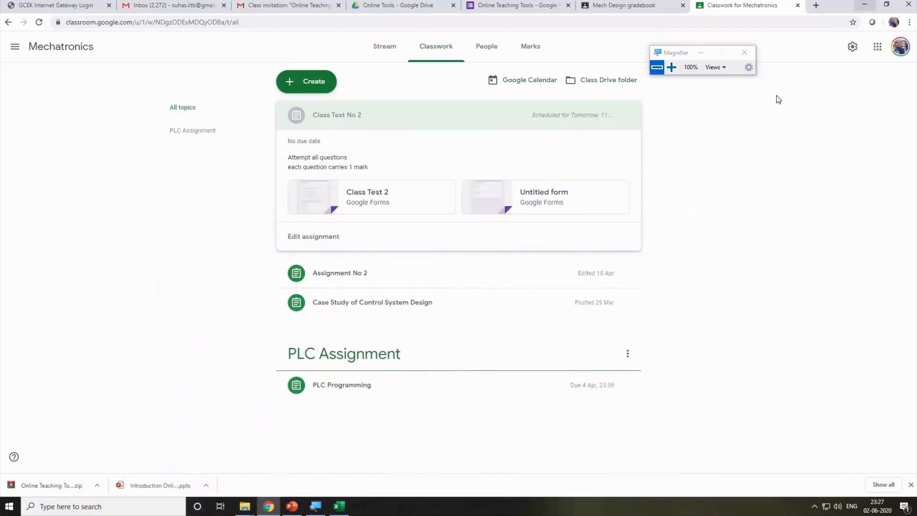
click(862, 4)
click(865, 5)
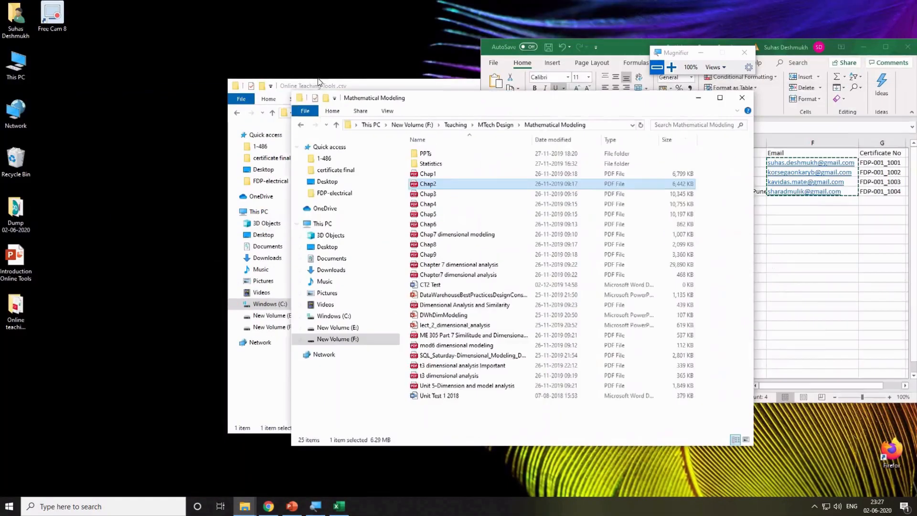
Move the folder window aside and maximise the Participants Data workbook in Excel.
drag(319, 82, 242, 69)
click(619, 43)
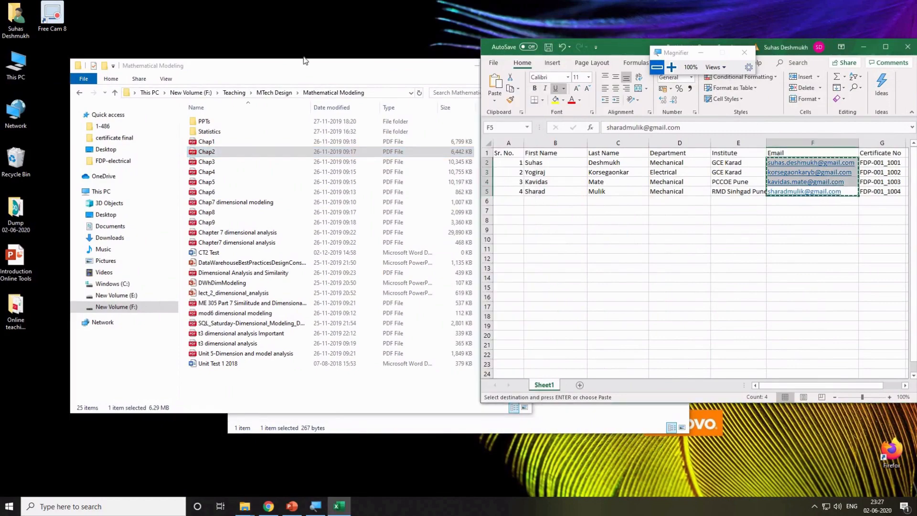
drag(625, 46, 304, 57)
click(568, 58)
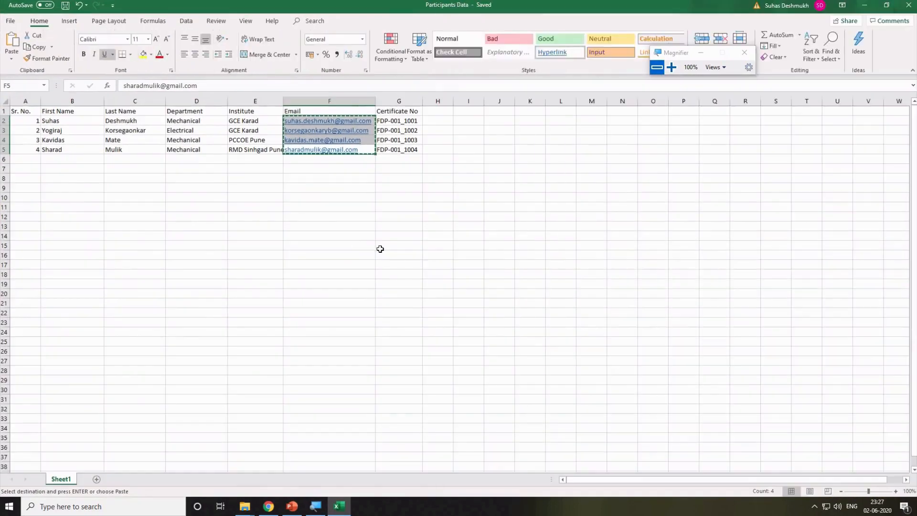
click(381, 249)
Select each column in turn: First Name, Last Name, Department, Institute, Email, Certificate No.
drag(37, 121, 424, 158)
click(374, 235)
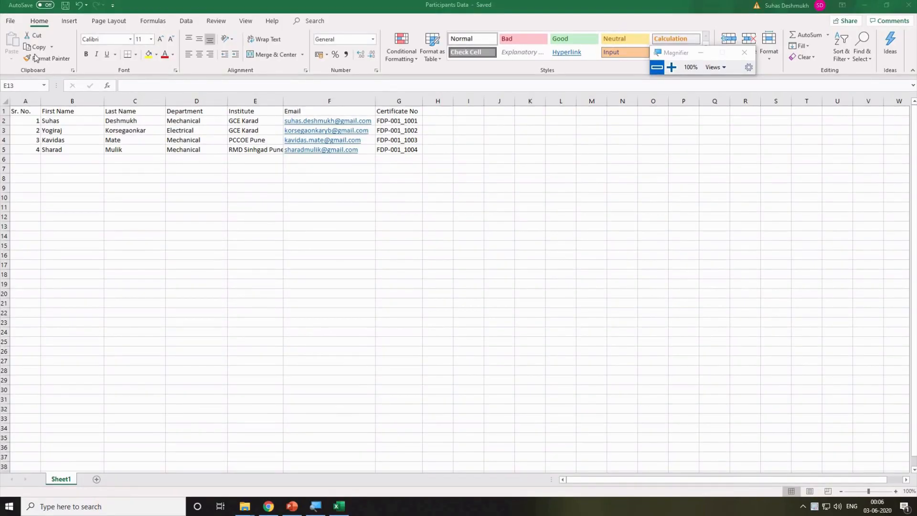
click(72, 99)
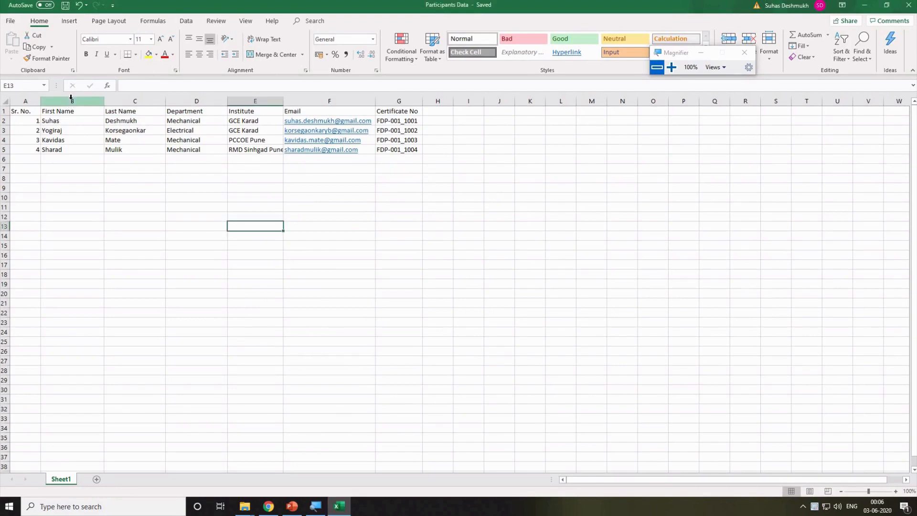
click(72, 99)
click(128, 99)
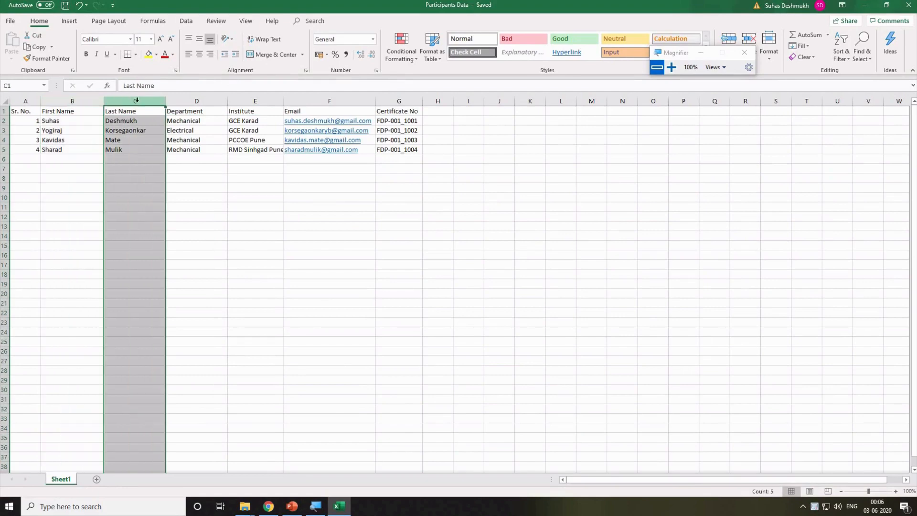
click(189, 101)
click(249, 100)
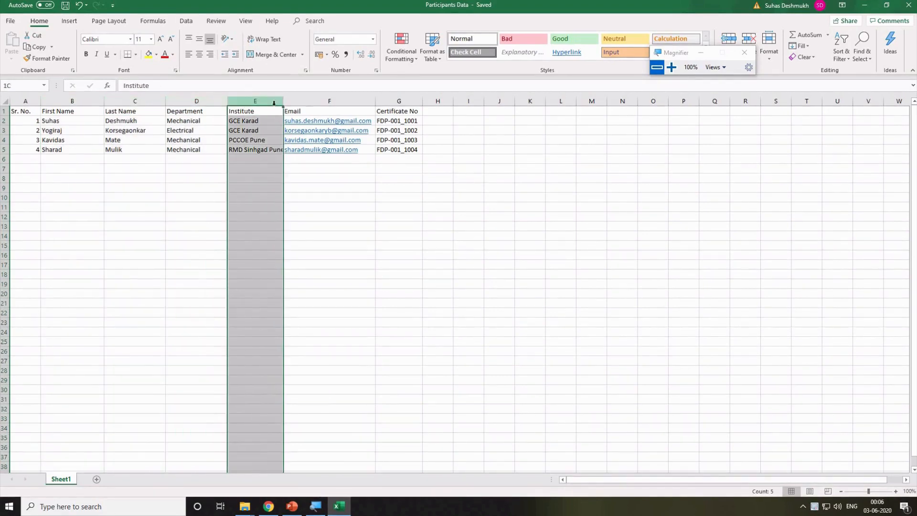
click(324, 100)
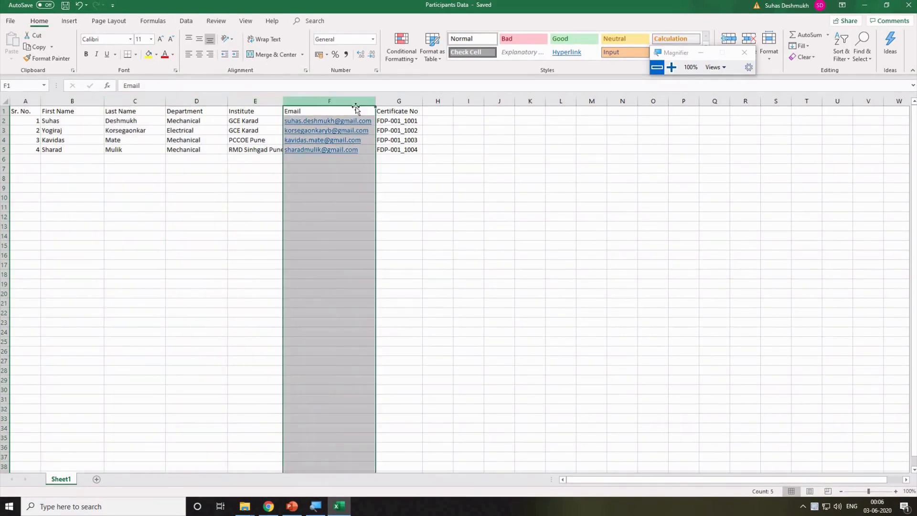
click(409, 99)
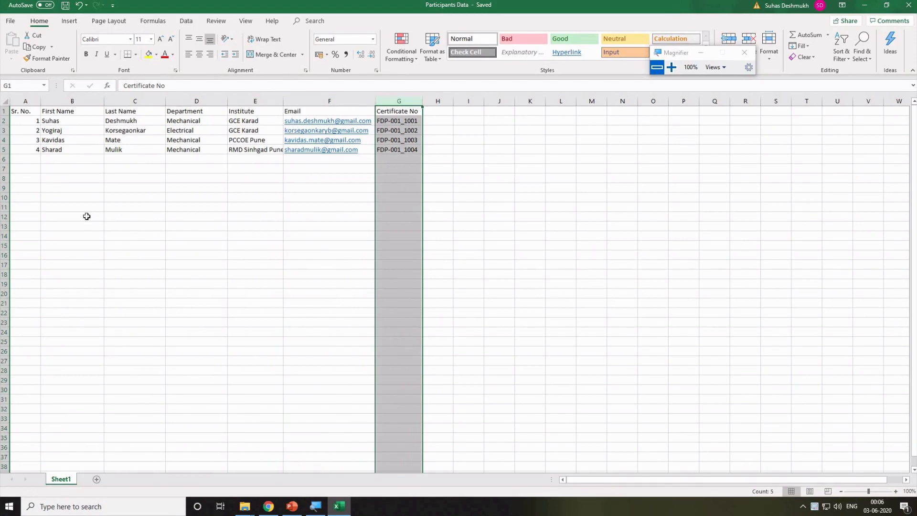
click(72, 187)
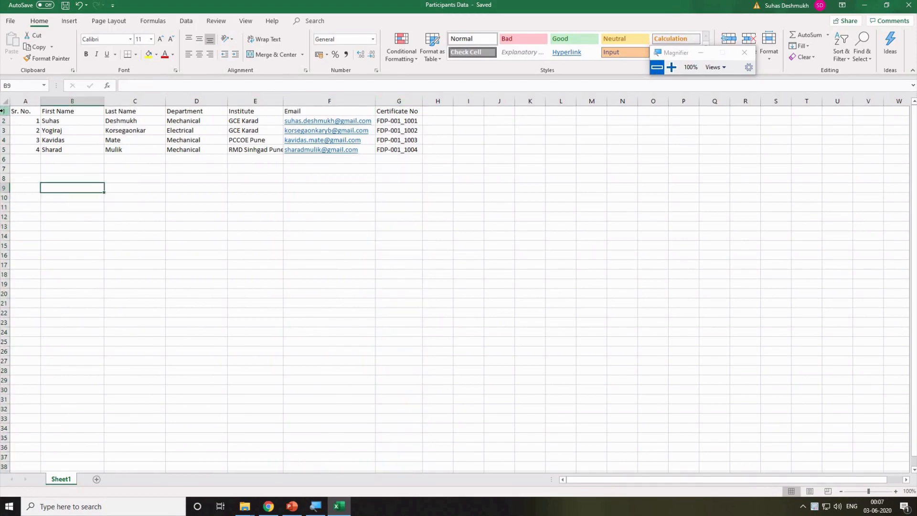
Select the heading row, then point out each heading from First Name to Certificate No.
click(4, 110)
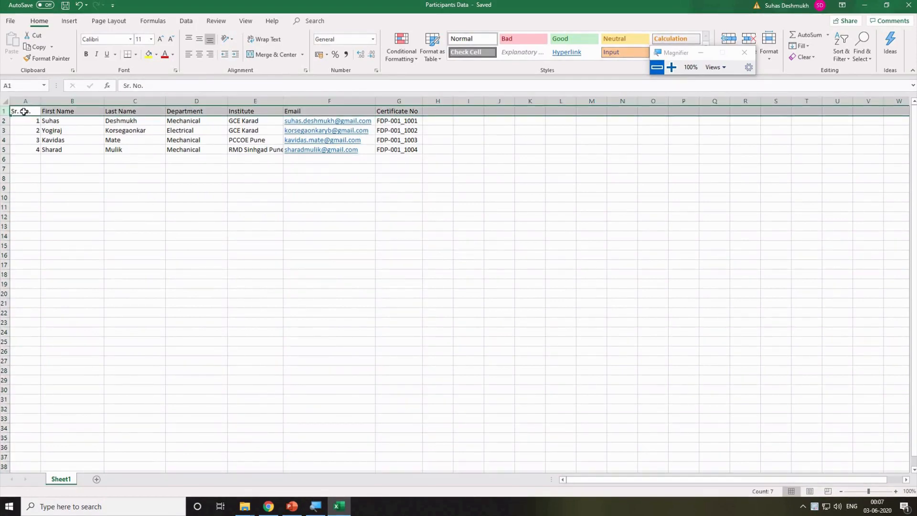
click(23, 112)
click(91, 113)
click(134, 113)
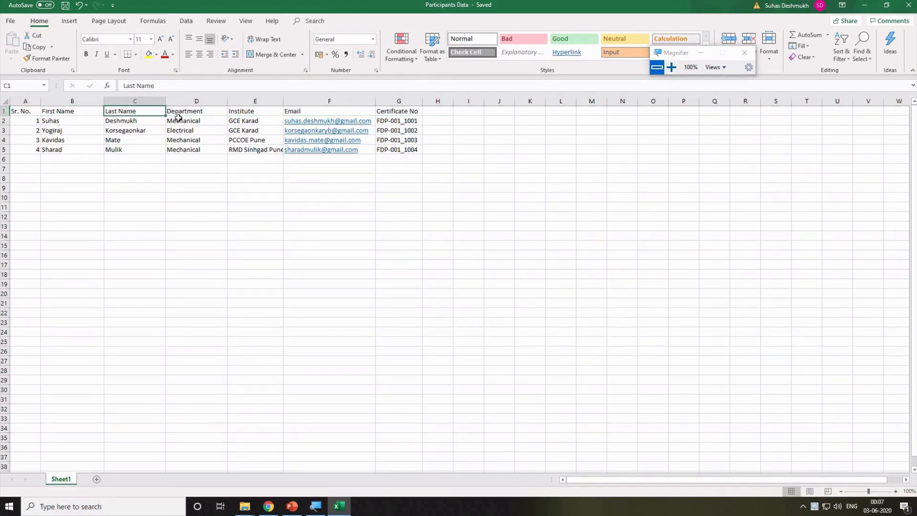
click(220, 116)
click(259, 113)
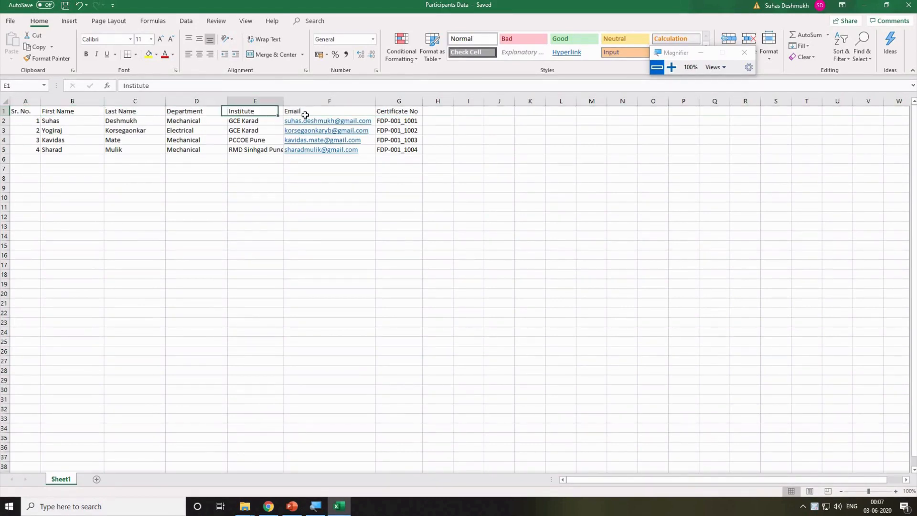
click(282, 114)
click(414, 114)
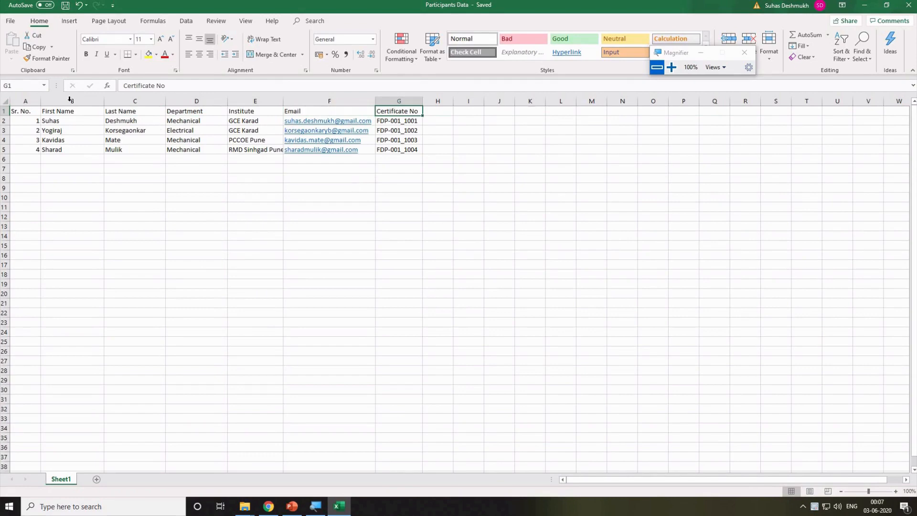
click(16, 111)
Select all seven column headings, then the participants' first and last names.
drag(92, 111, 409, 111)
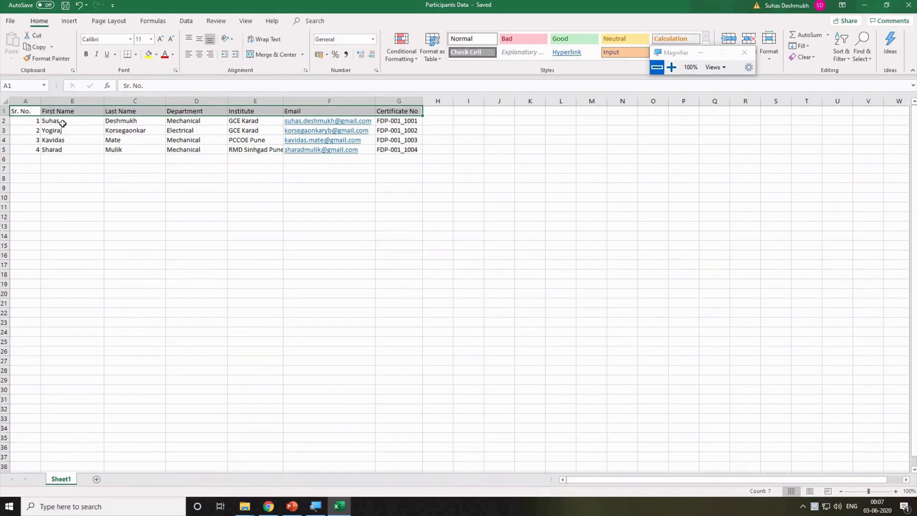
drag(61, 123, 61, 152)
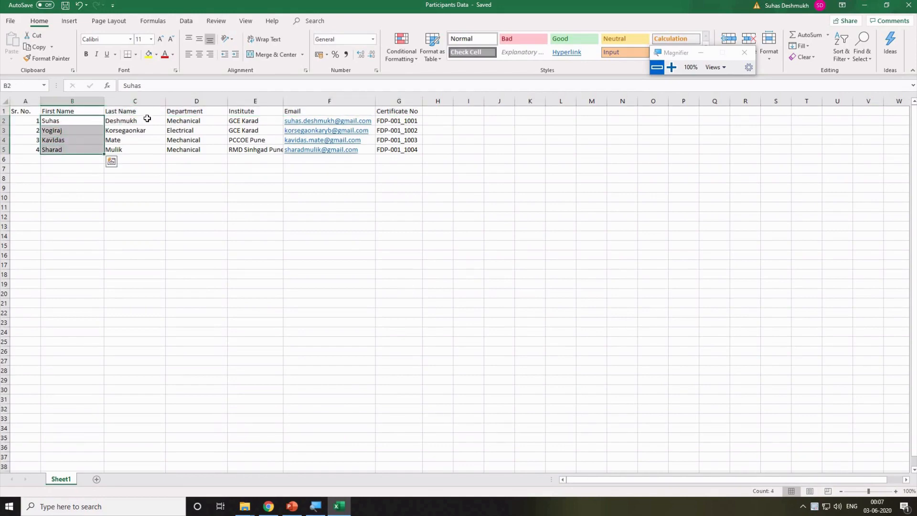
drag(147, 119, 140, 149)
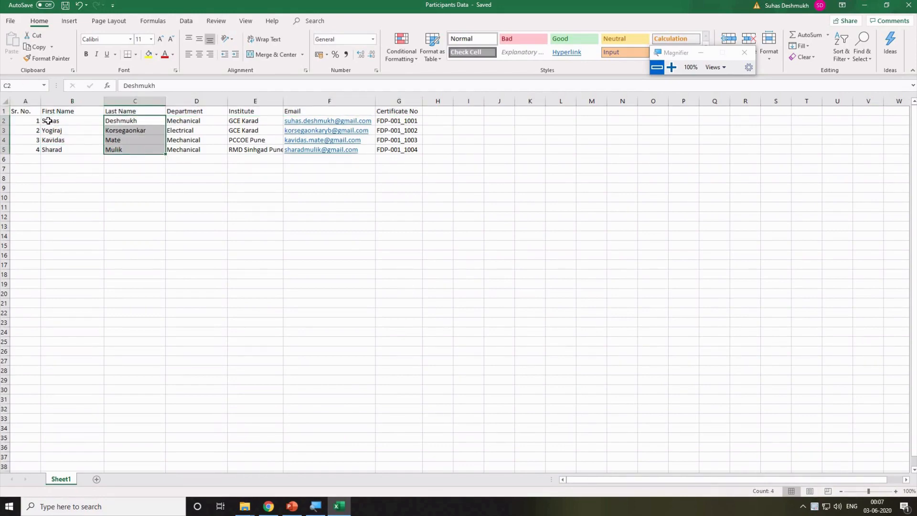
drag(46, 121, 196, 132)
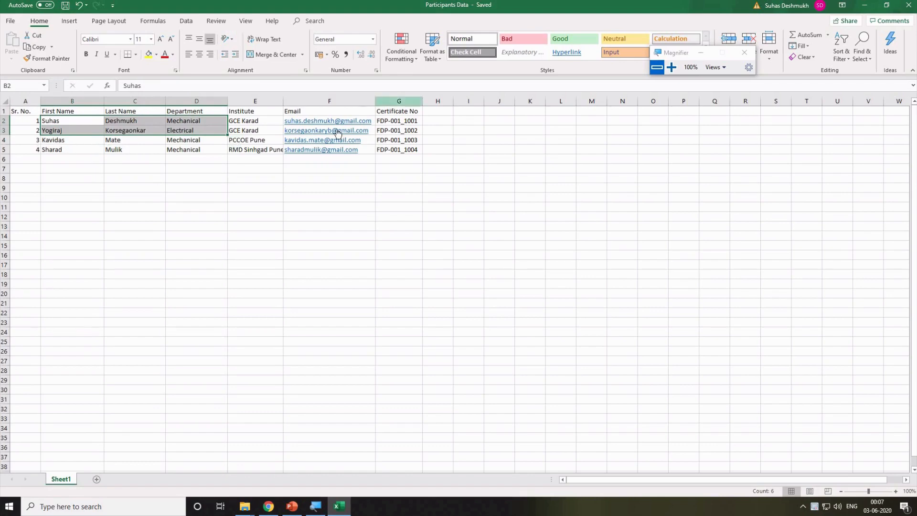
click(558, 197)
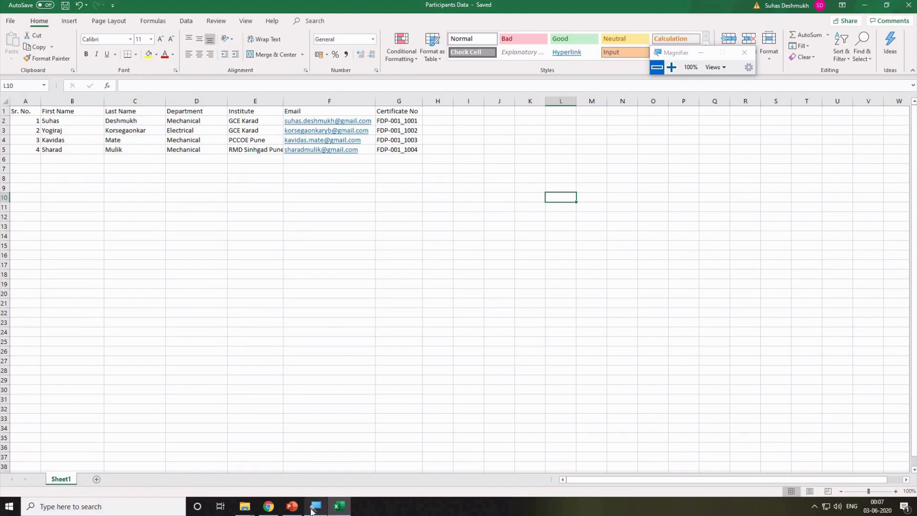
Open the Documents Word file from the Online teaching tools folder and maximise it.
click(245, 506)
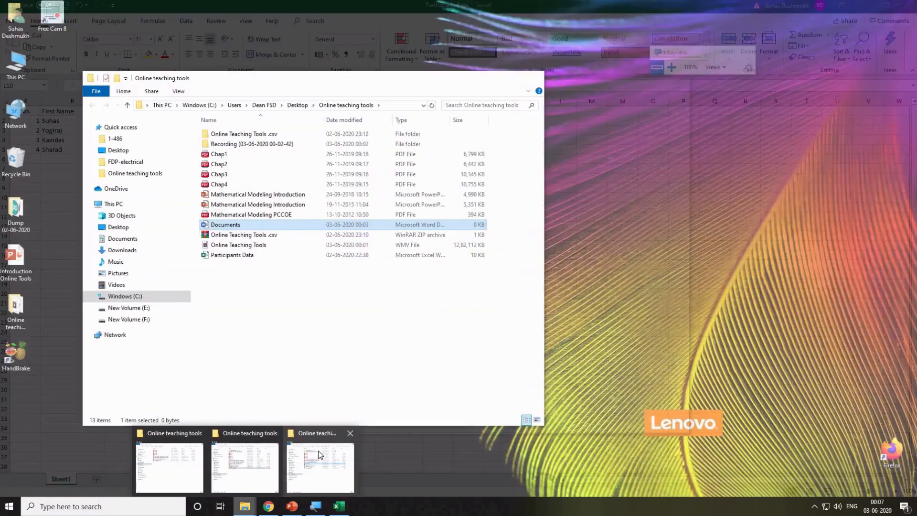
click(318, 451)
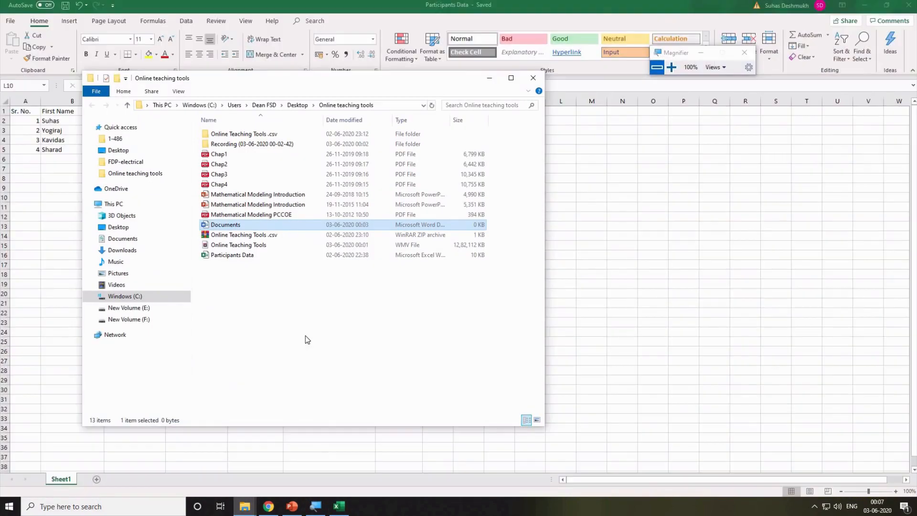
double_click(241, 226)
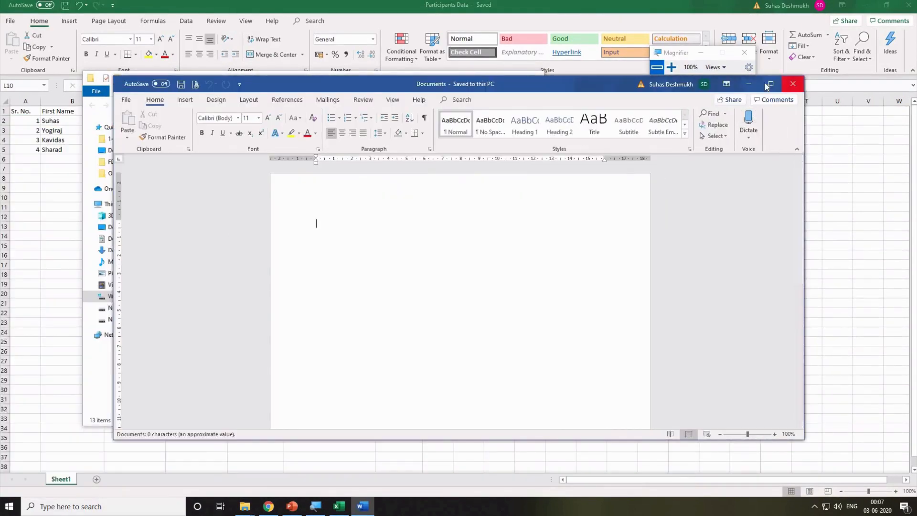
click(766, 85)
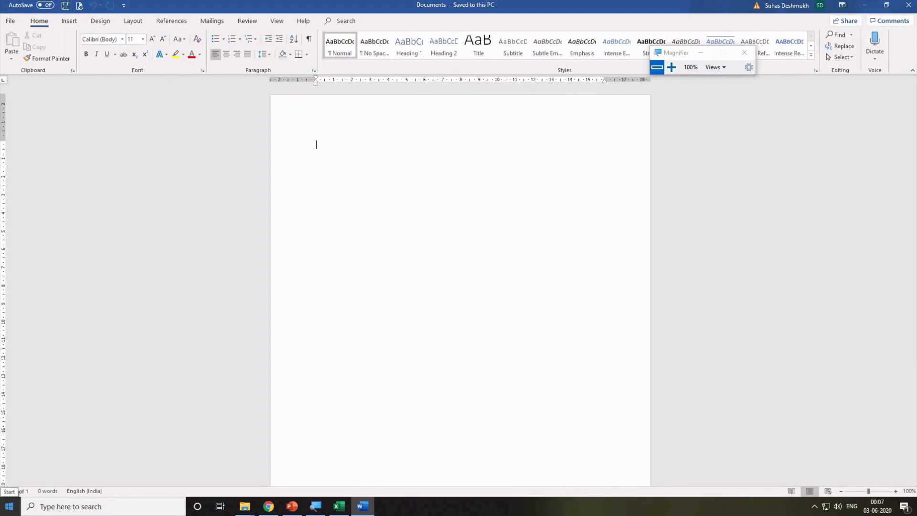
Type the 'Dear ....' greeting and the line 'Subject : Invitation for online teaching program'.
text(To)
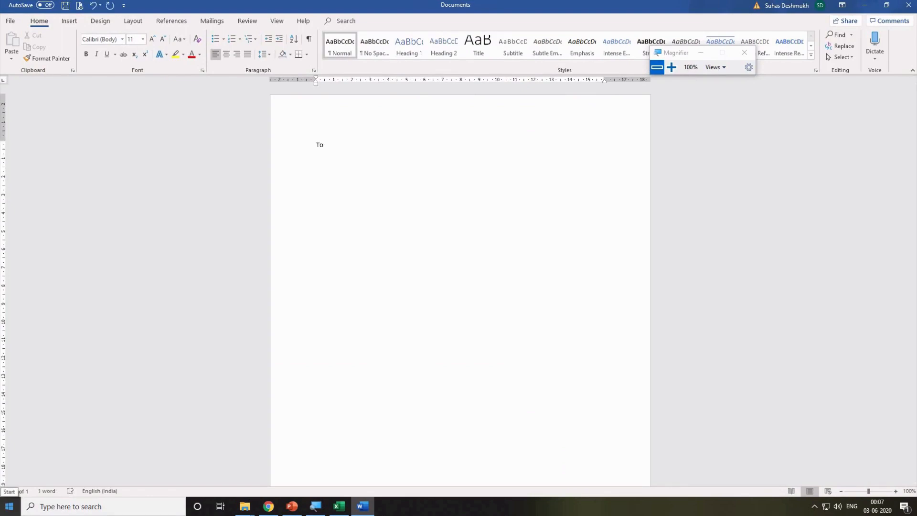
text(ear ....)
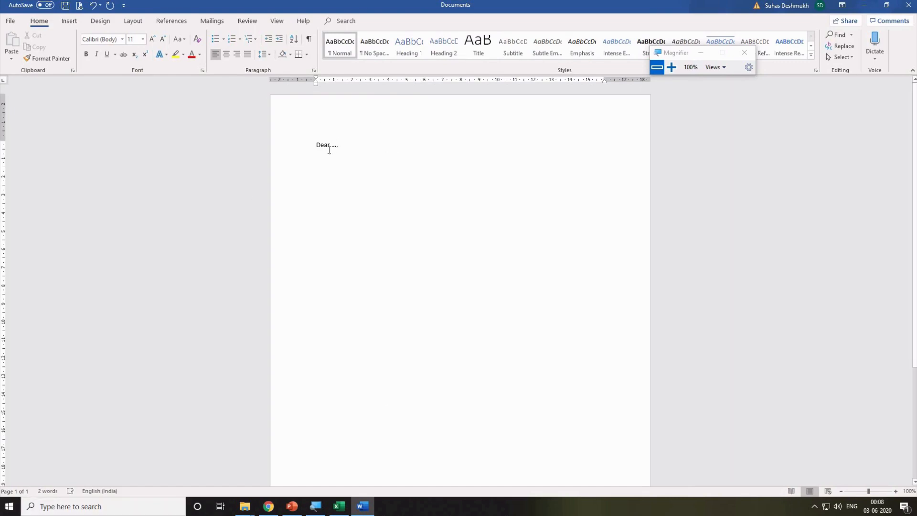
triple_click(344, 145)
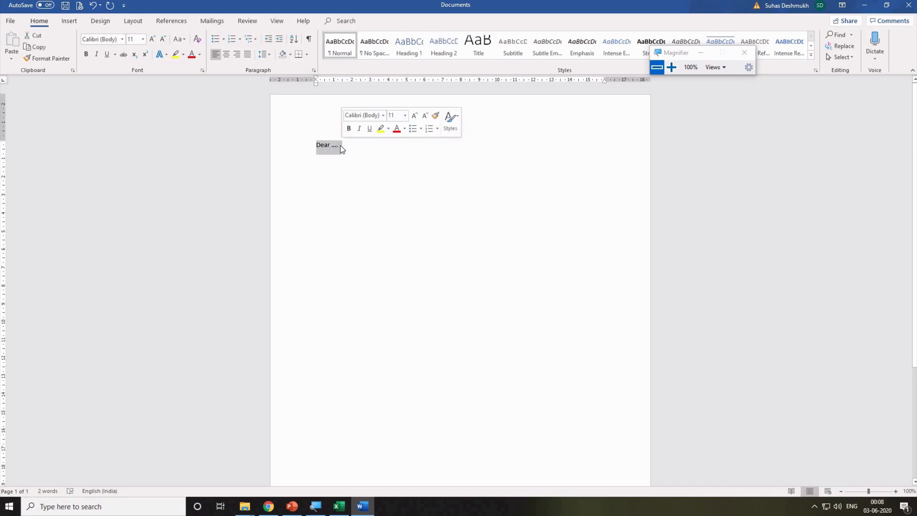
click(335, 144)
drag(333, 146, 337, 149)
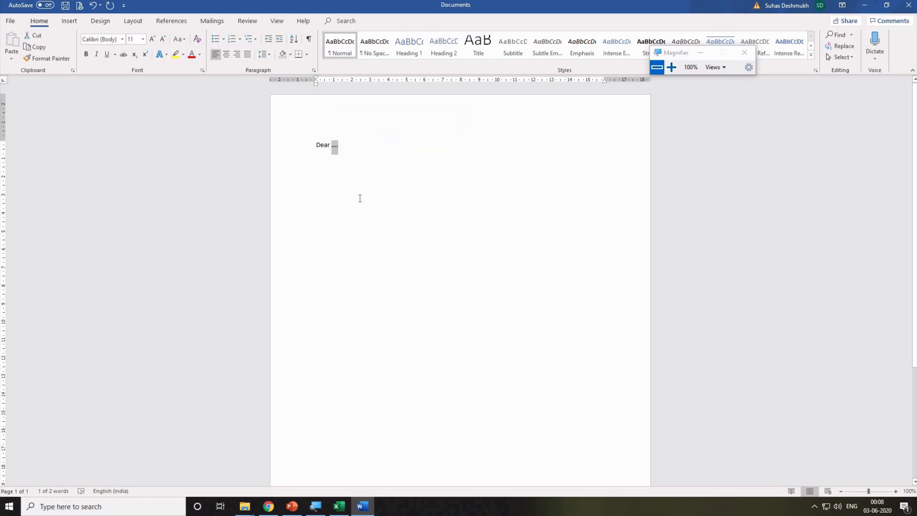
click(333, 181)
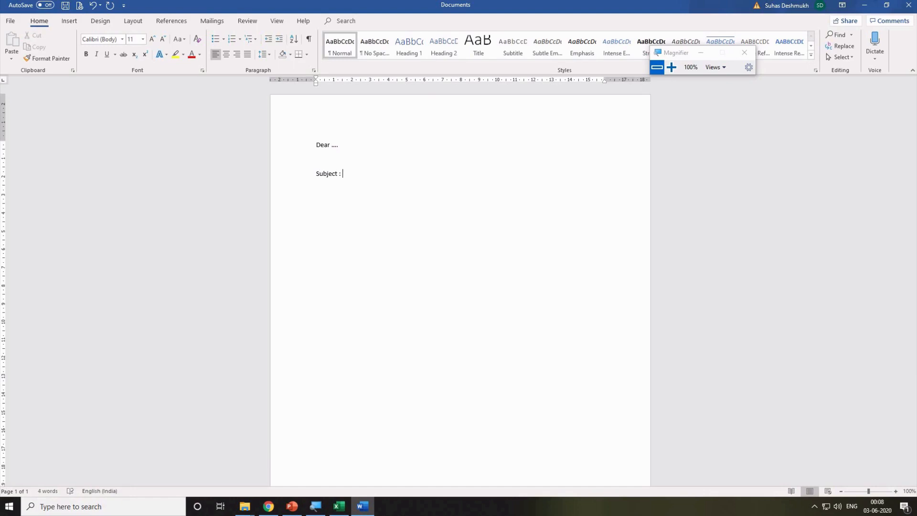
text(Subject : Invitation for online teaching program)
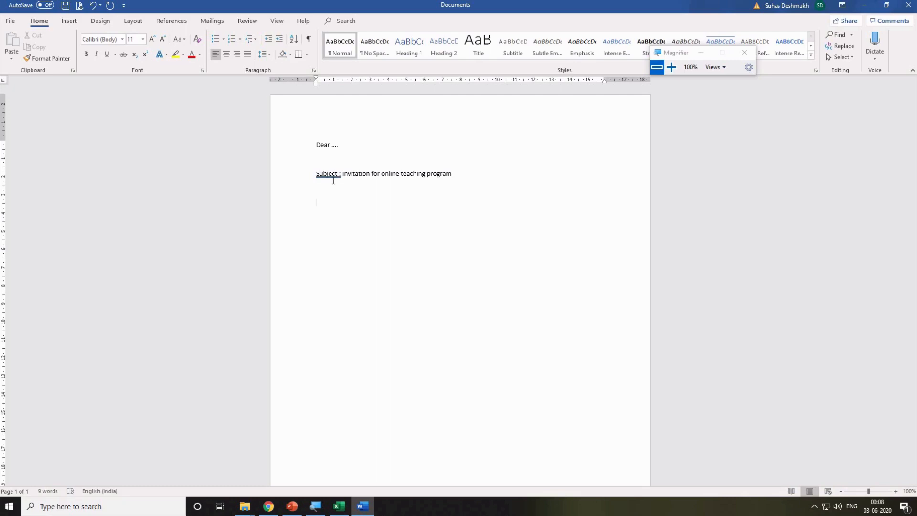
Add the sentence 'I am very much happy to invite you for online teaching program' and 'Information about participants'.
text(am very much g)
key(BackSpace)
text(happy to )
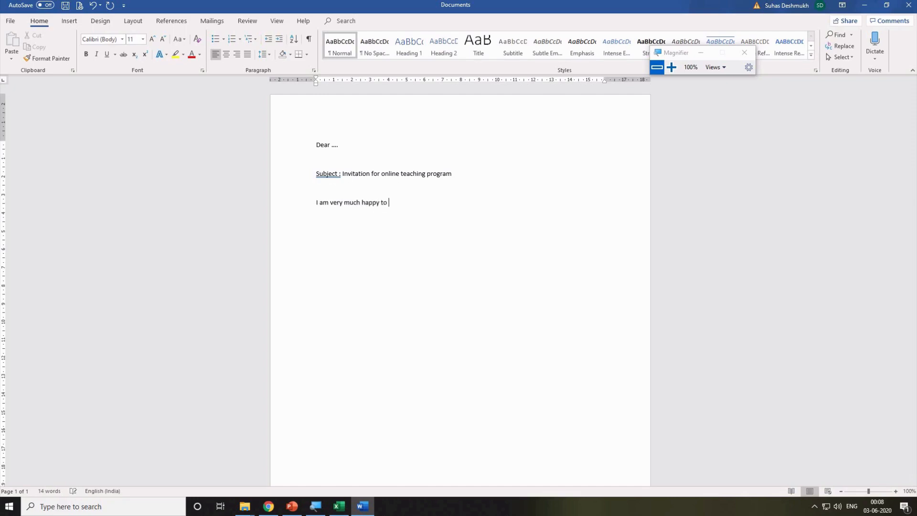
text(invive)
key(BackSpace)
text(te you for online teaching program ....)
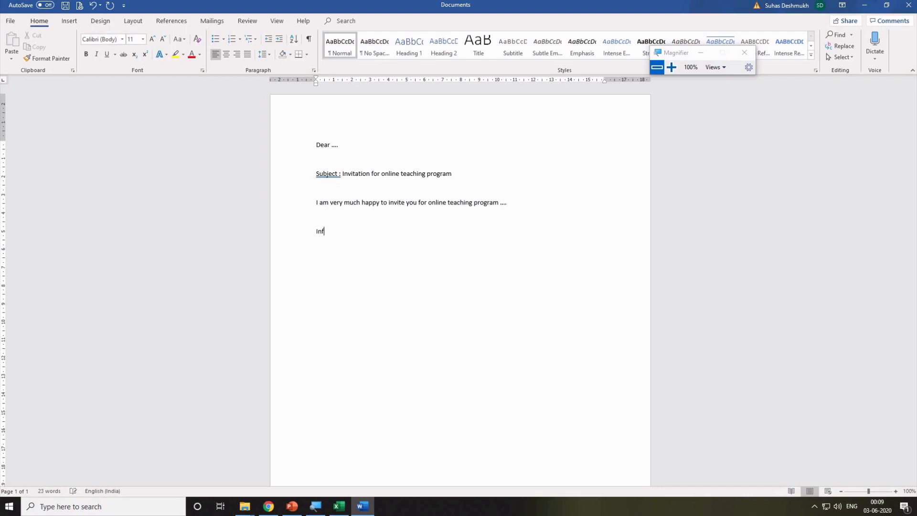
text(ormation you)
key(BackSpace)
text(about participants)
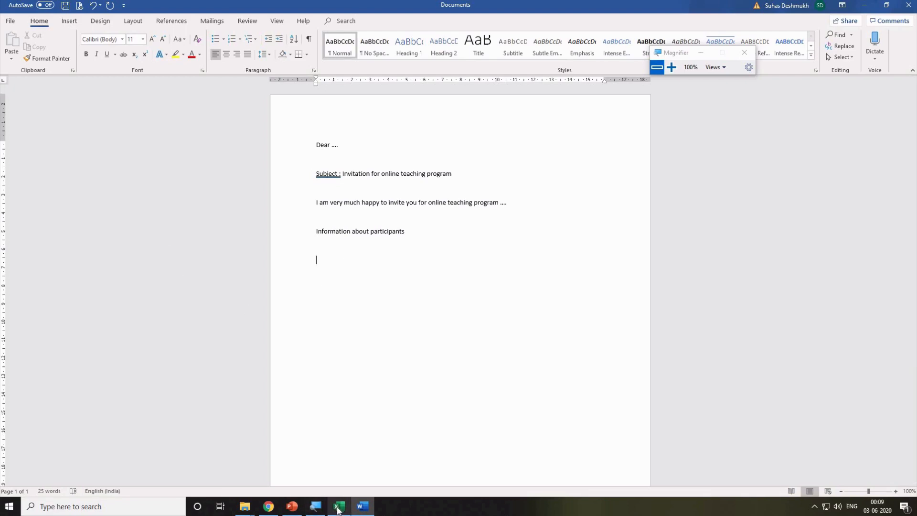
Insert a blank column before First Name in the participant sheet.
click(338, 509)
click(65, 98)
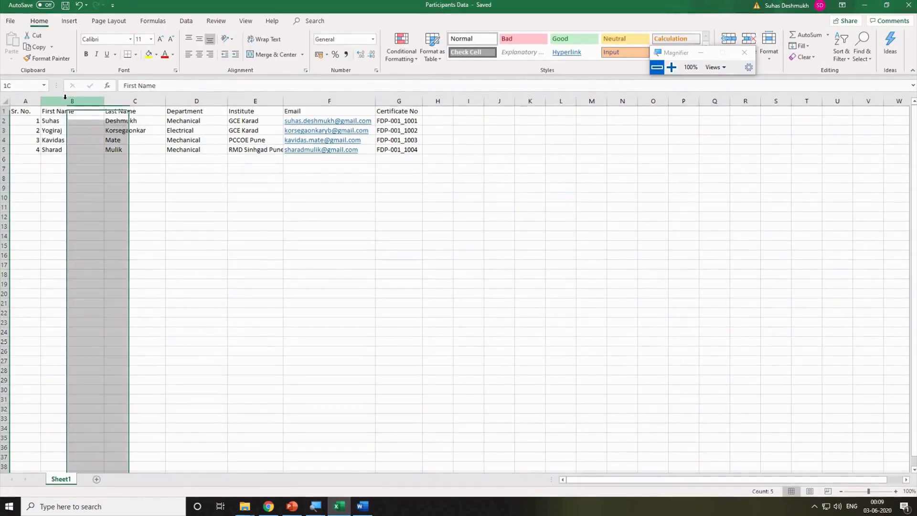
right_click(66, 98)
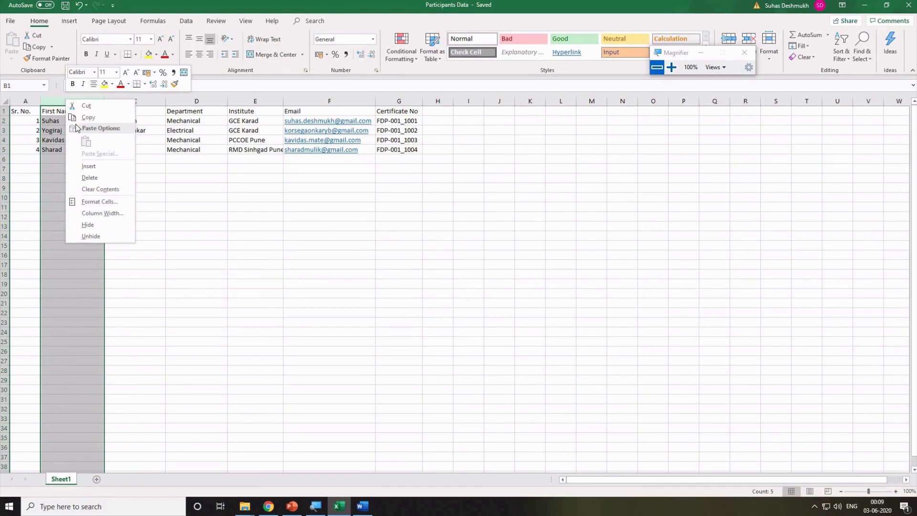
click(86, 165)
Fill the new column with Salutation, Dr., Prof., Prof., Dr. and save the workbook.
click(53, 111)
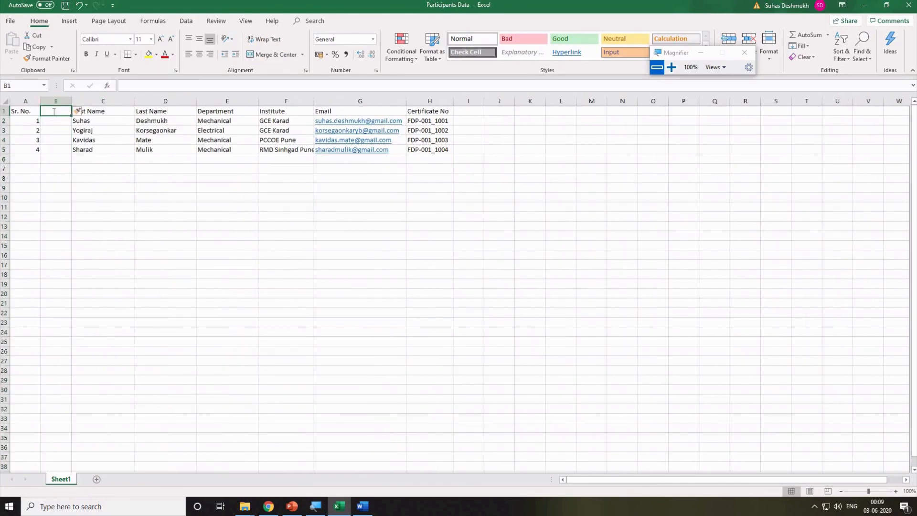
text(Salutation)
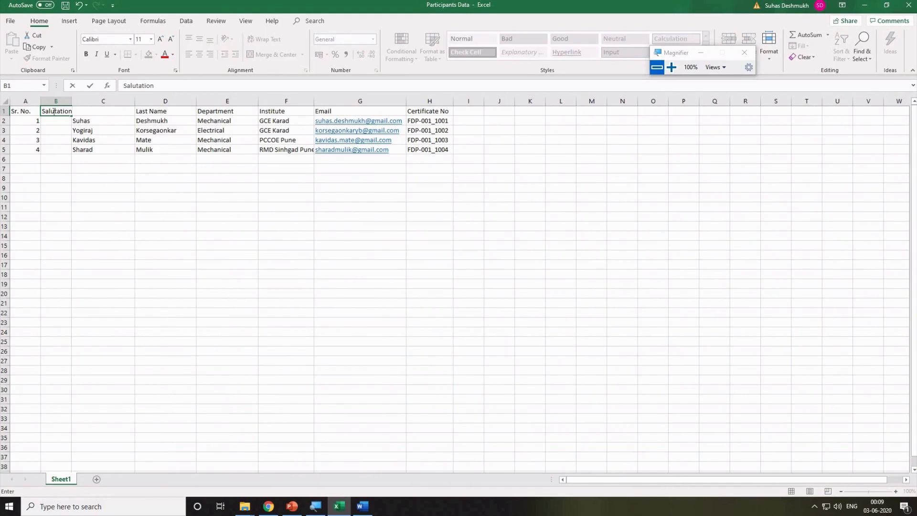
key(Return)
text(Dr.)
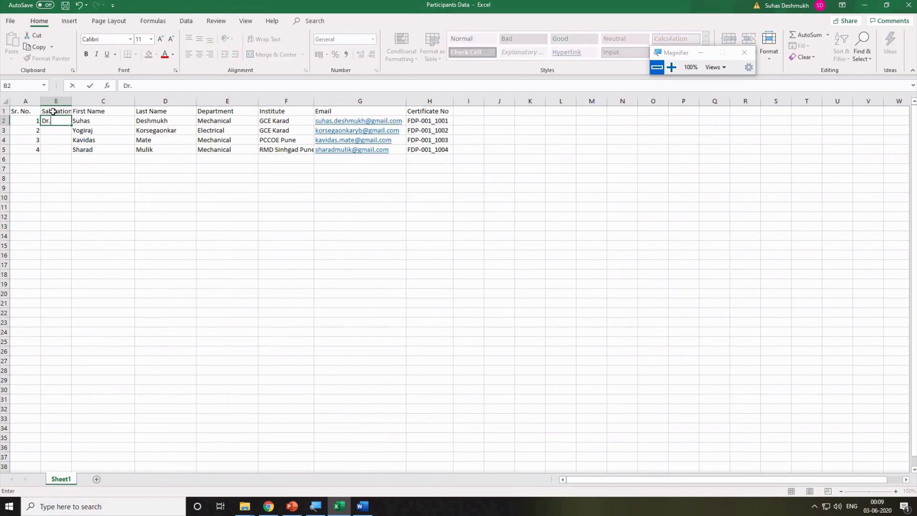
key(Return)
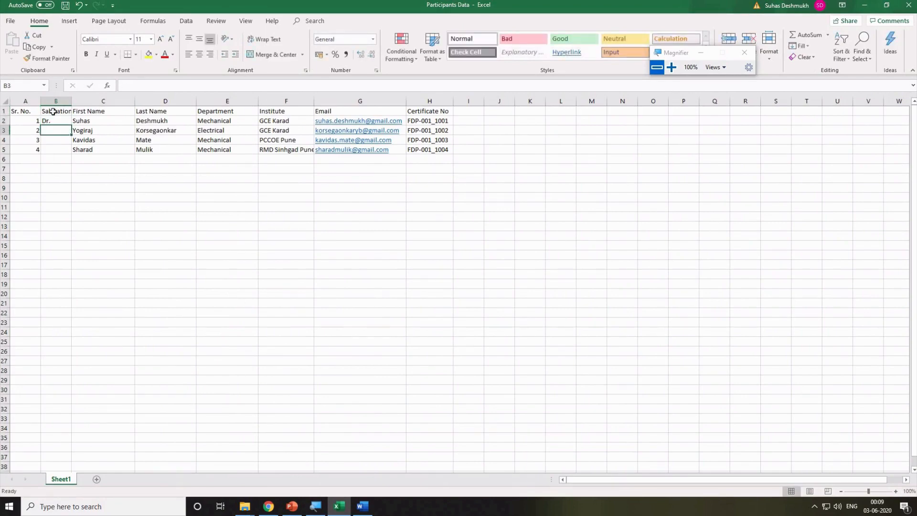
text(Prof.)
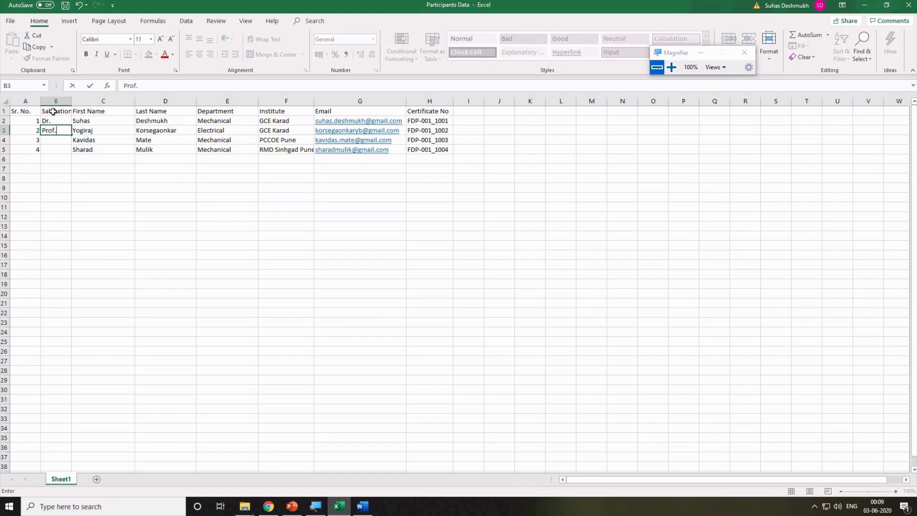
key(Return)
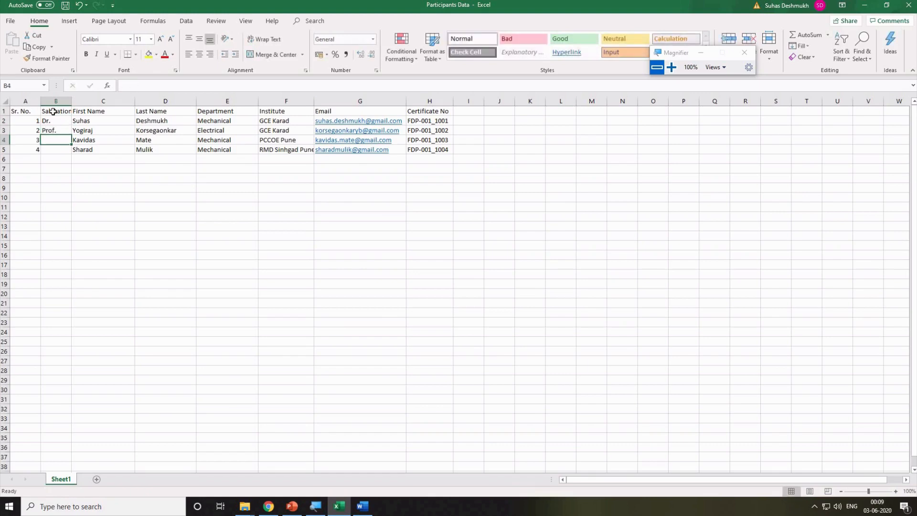
text(Prof.)
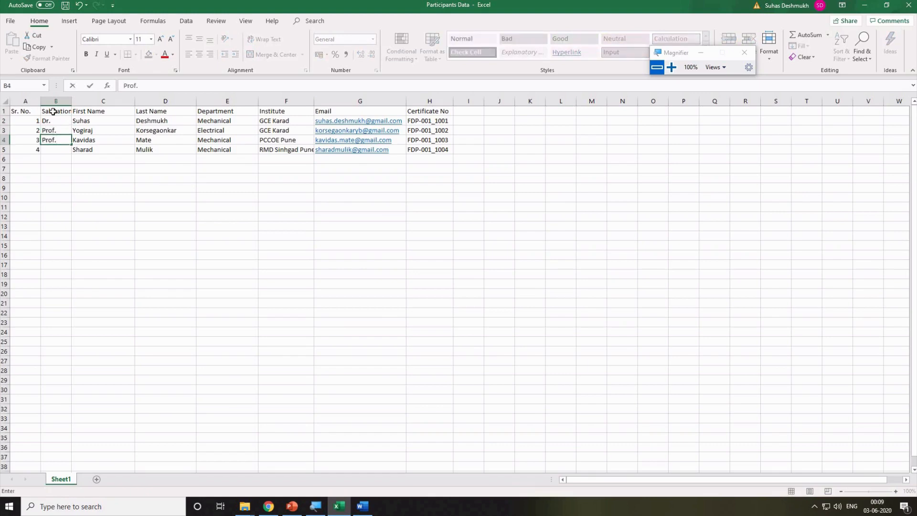
key(Return)
text(Dr.)
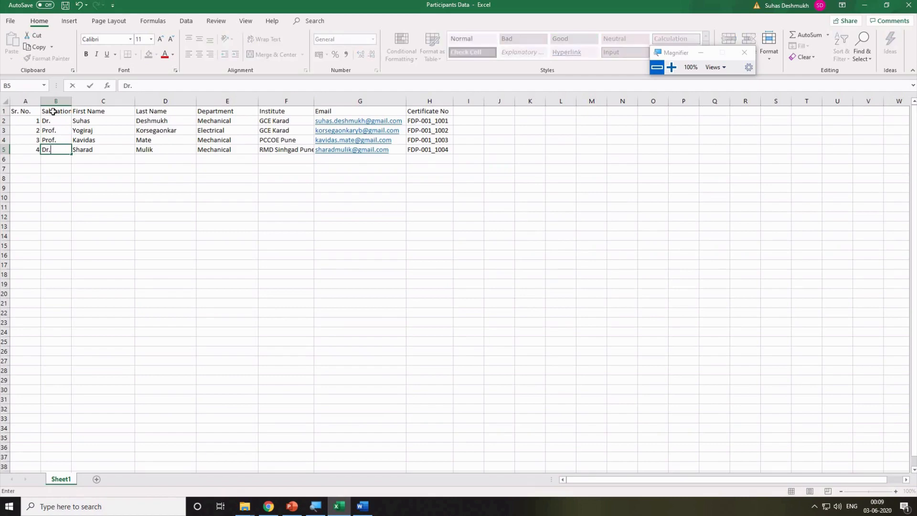
key(Return)
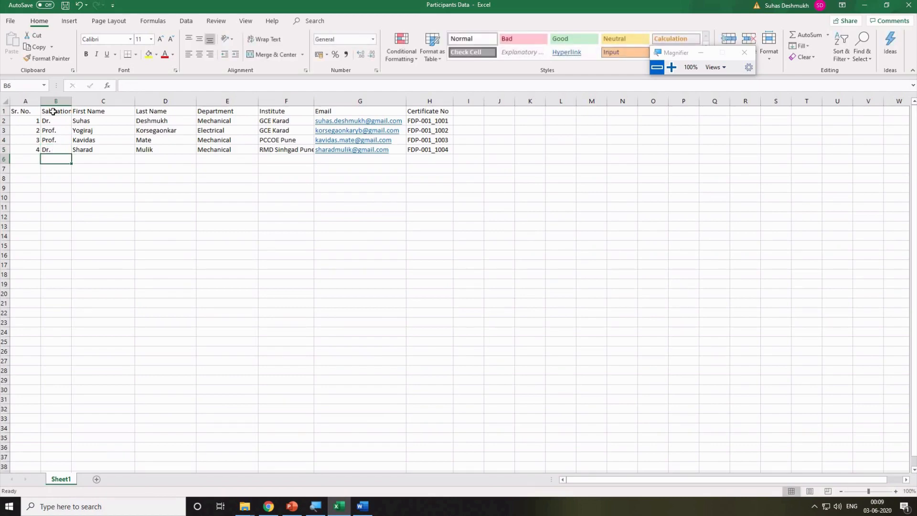
key(ctrl+s)
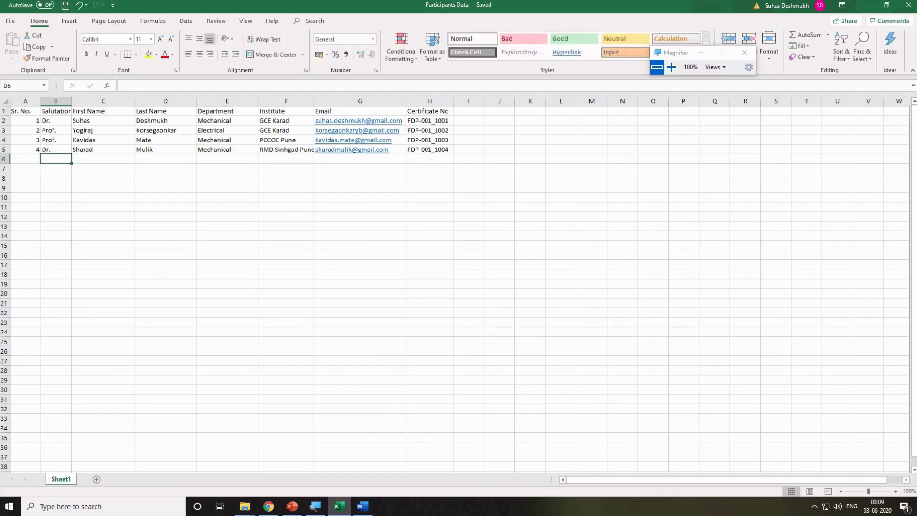
Make the Word invitation a mail-merge letter via Mailings > Start Mail Merge > Letters.
click(363, 507)
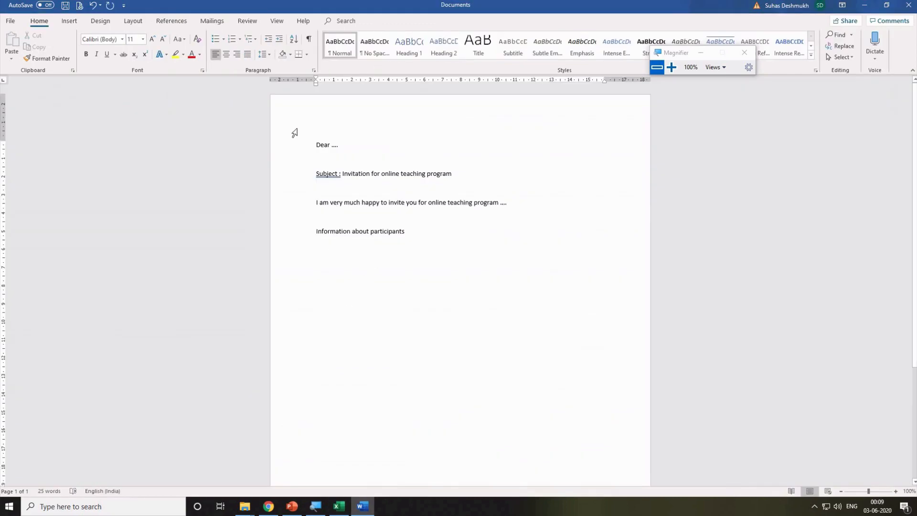
click(210, 23)
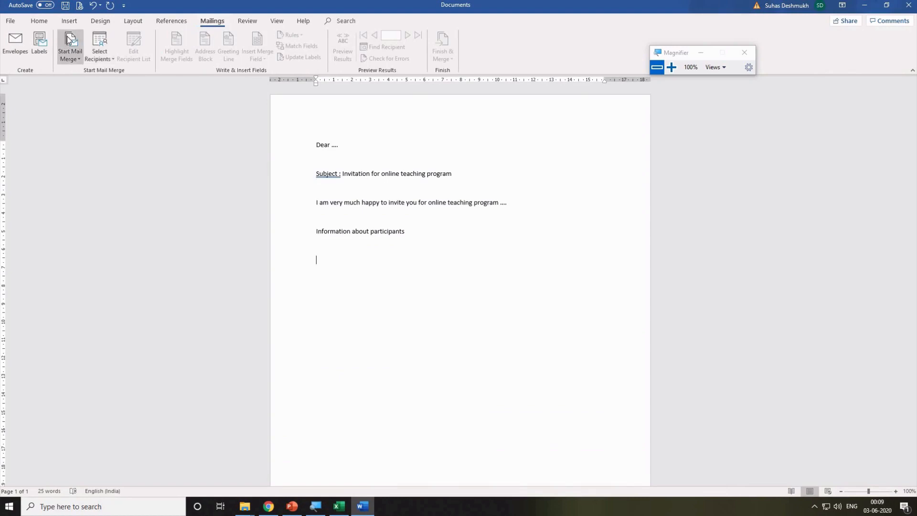
click(70, 42)
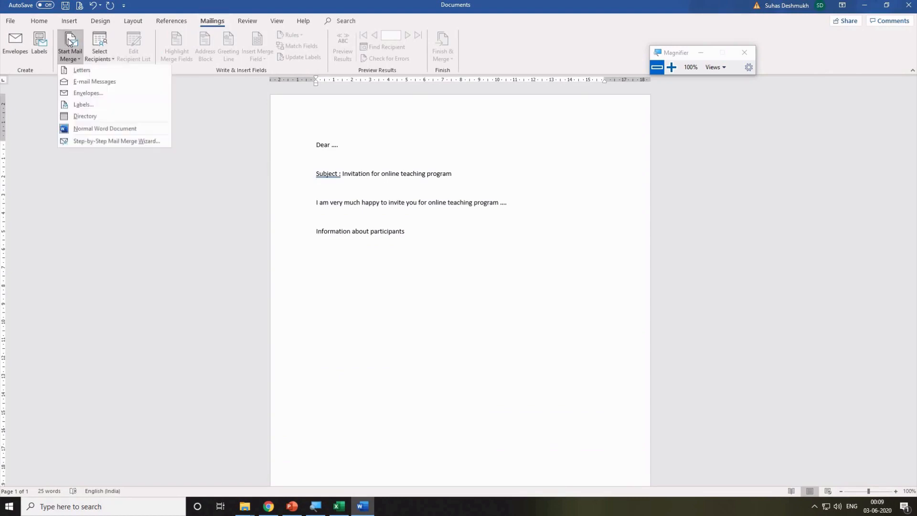
click(110, 76)
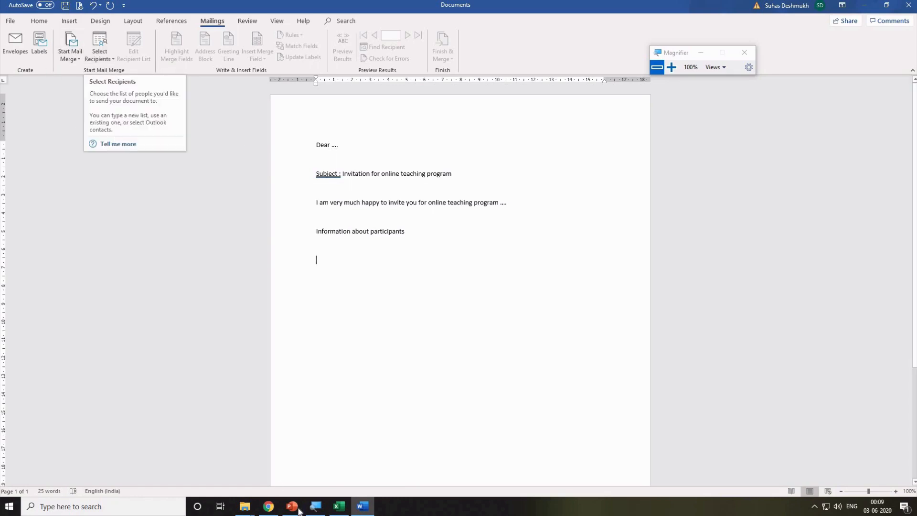
Open Select Recipients, abandon a new recipient list, and reopen the recipient source choices.
click(339, 506)
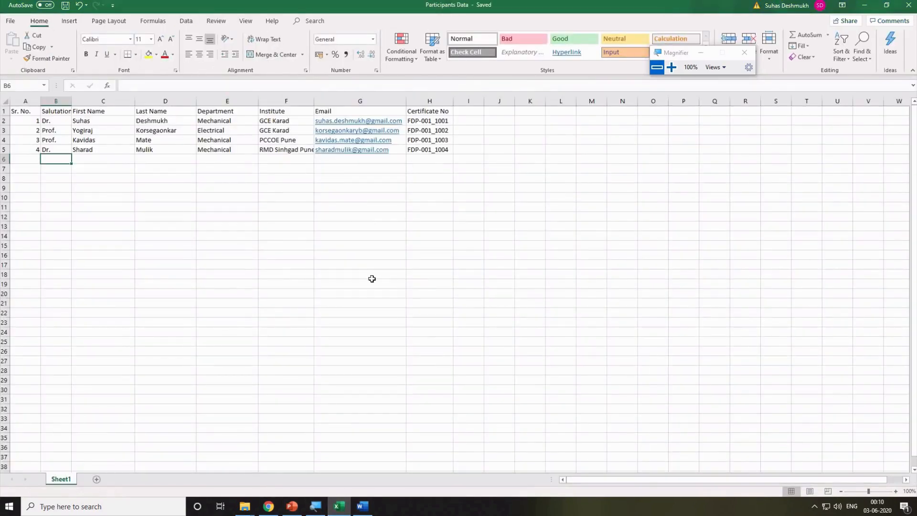
click(364, 509)
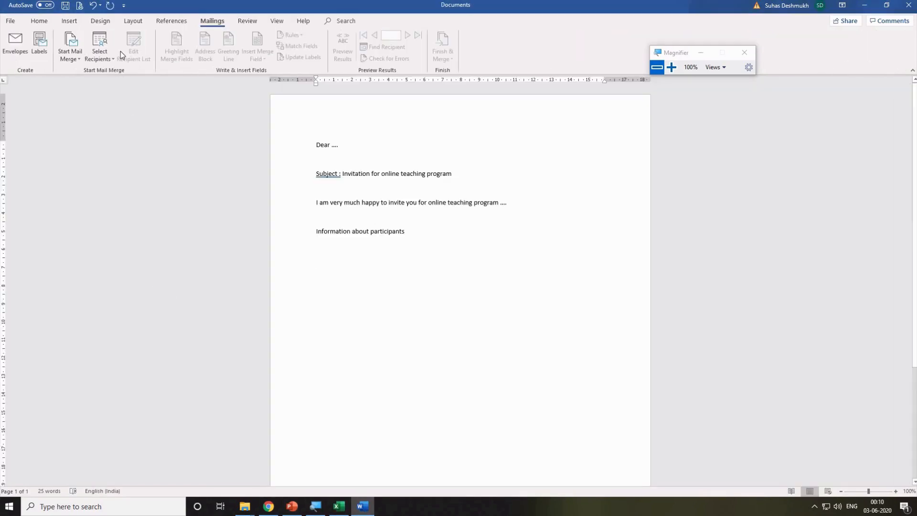
click(100, 55)
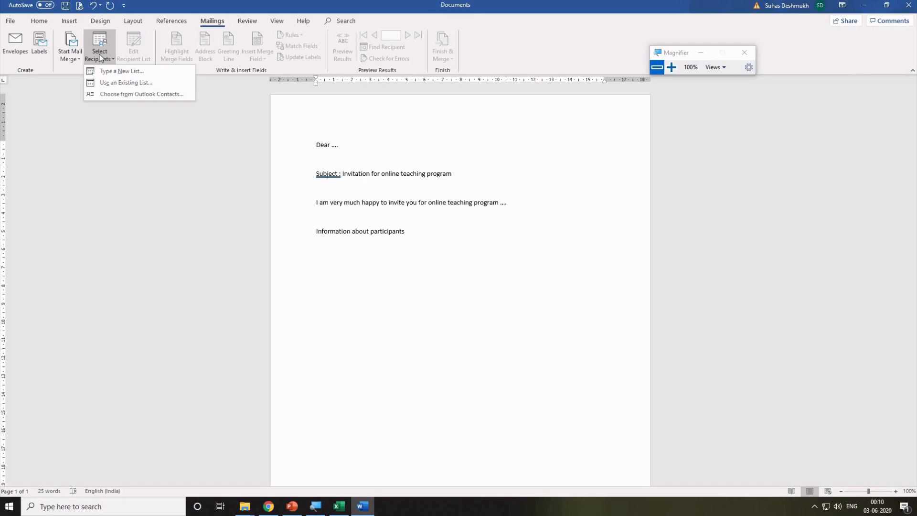
click(117, 72)
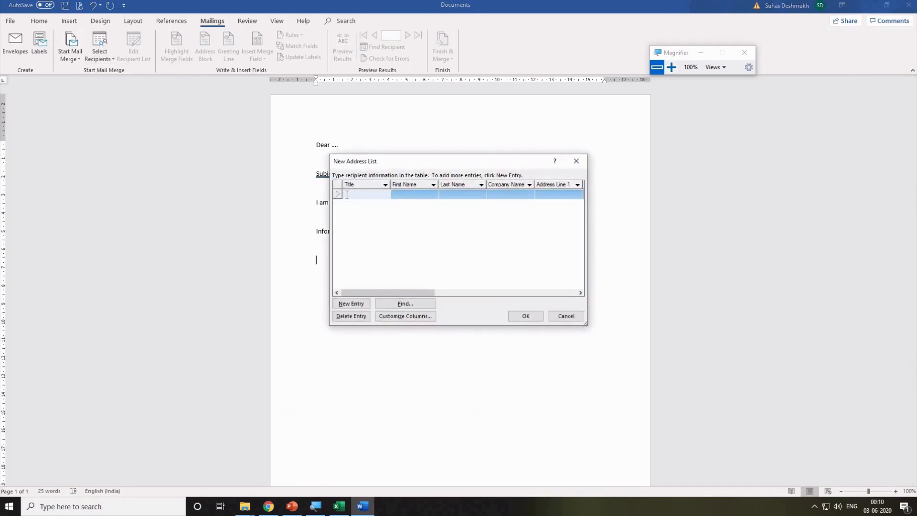
click(574, 194)
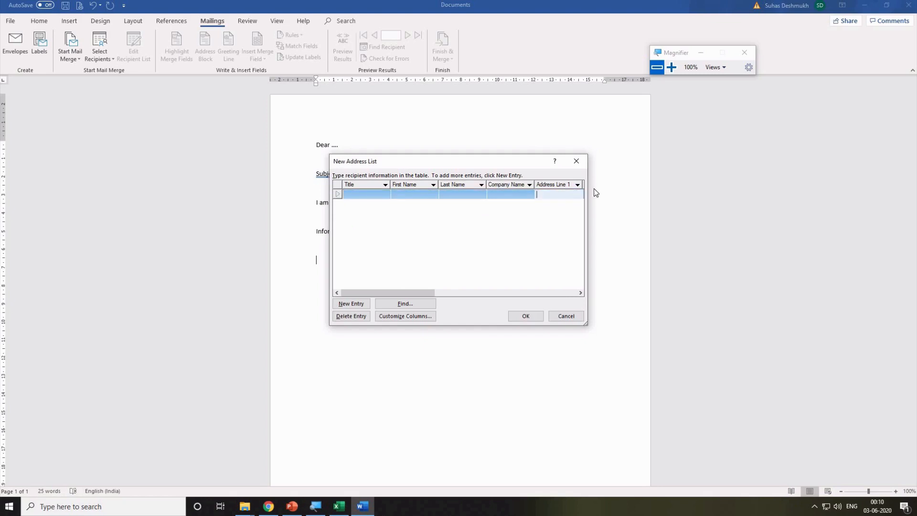
click(565, 317)
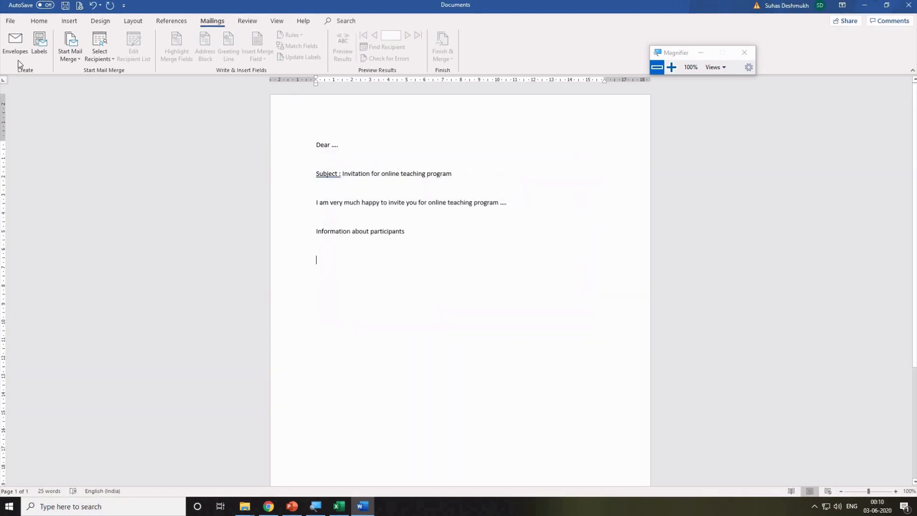
click(102, 63)
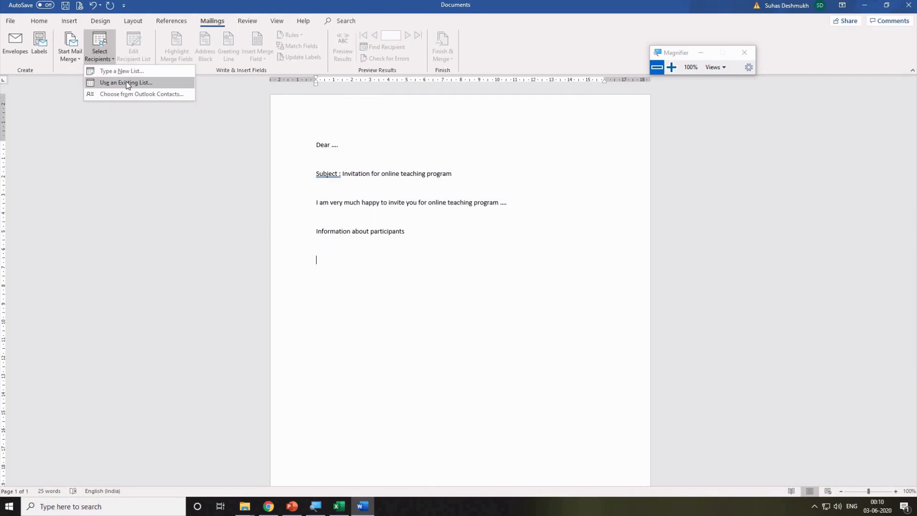
Use Desktop > Online teaching tools > Participants Data, table Sheet1$, as the existing recipient list.
click(126, 83)
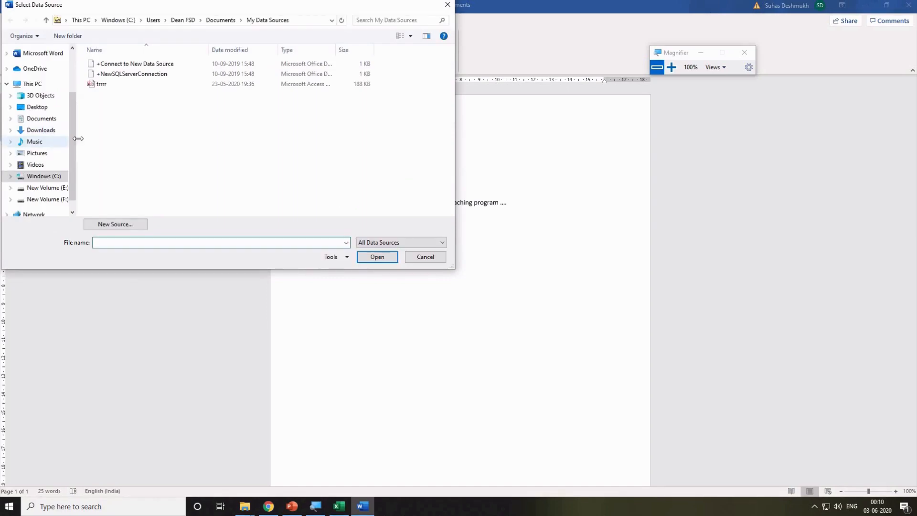
scroll(71, 169, down, 1)
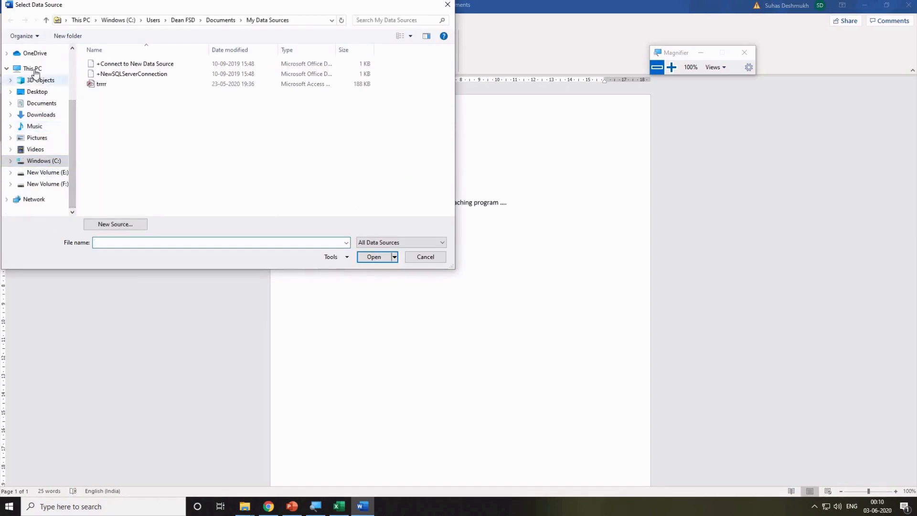
click(36, 92)
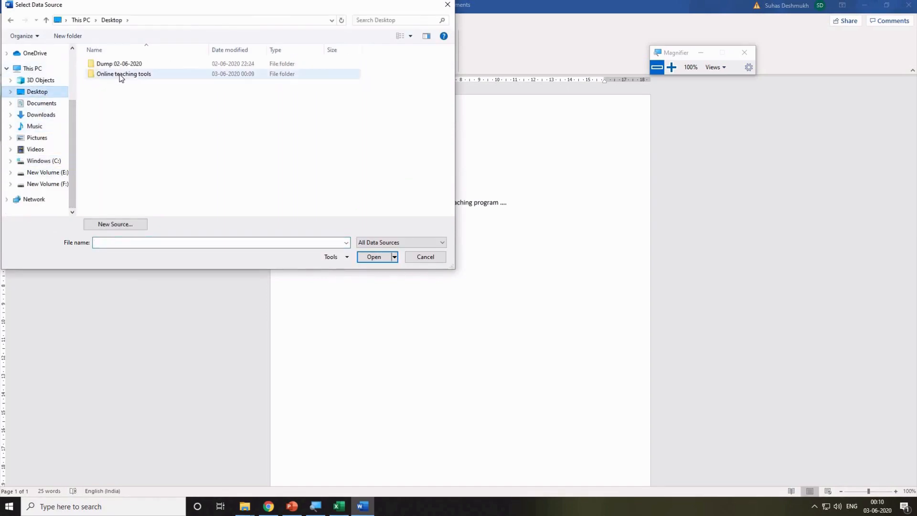
double_click(121, 74)
click(131, 94)
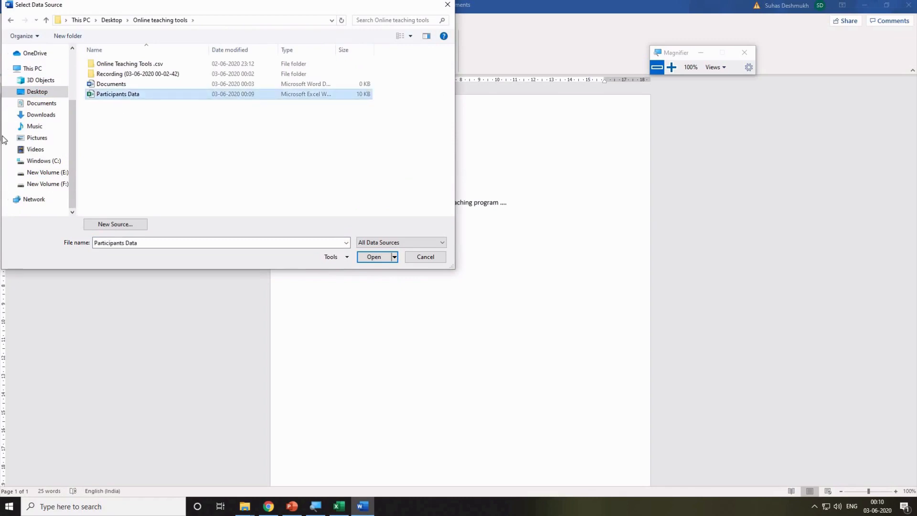
click(375, 257)
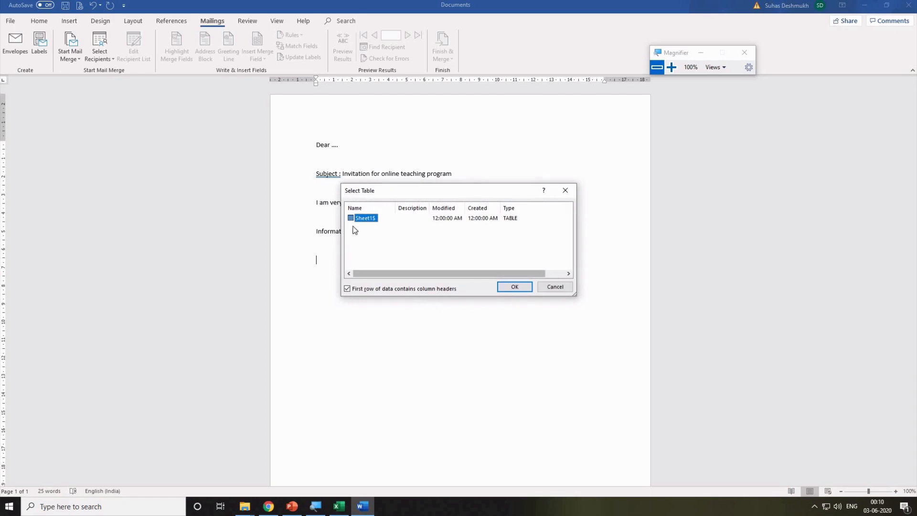
click(511, 287)
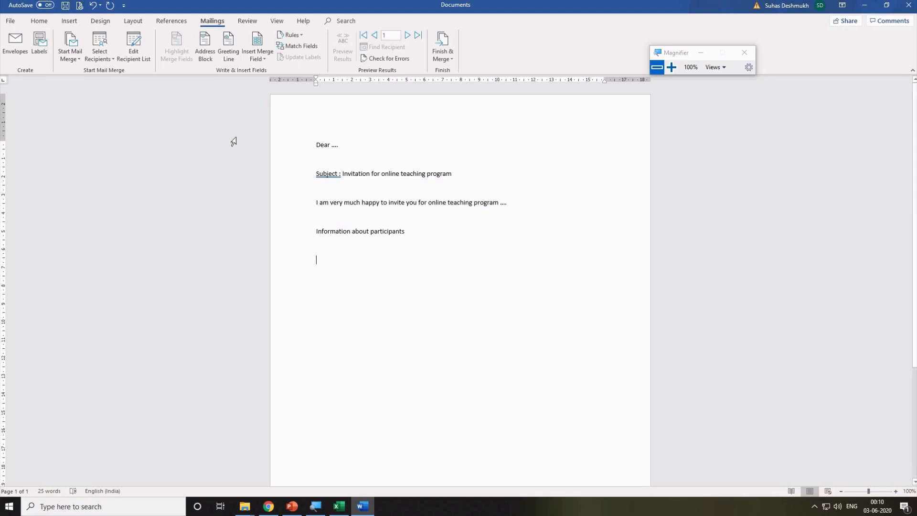
Review the four linked recipients, then select the dots after Dear and open Insert Merge Field.
click(139, 41)
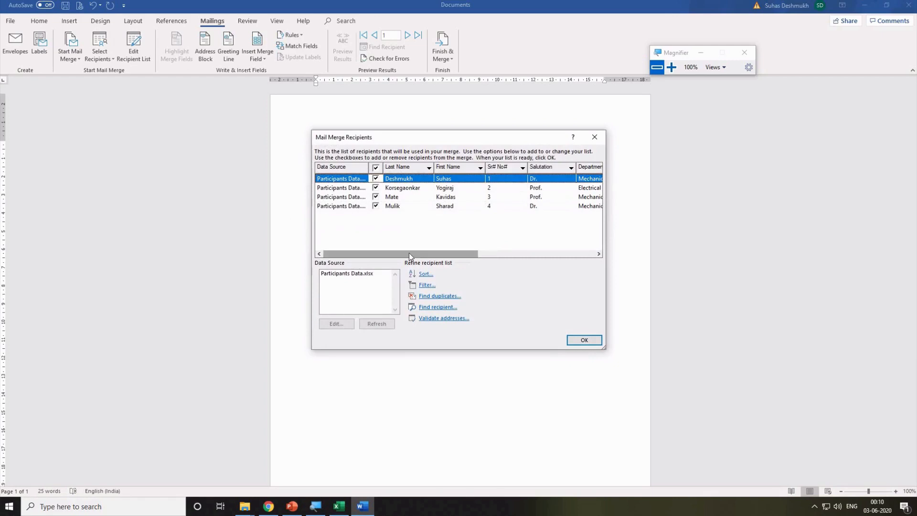
drag(408, 253, 305, 248)
click(364, 280)
click(579, 343)
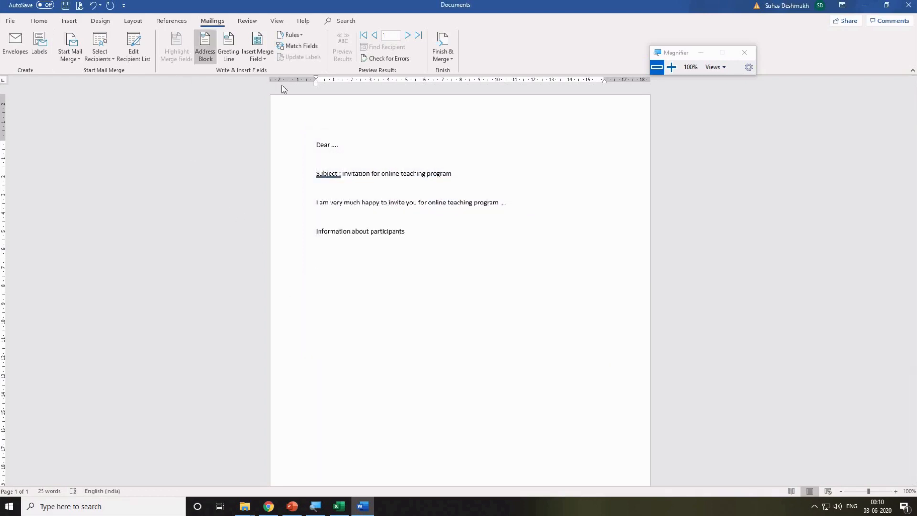
double_click(334, 144)
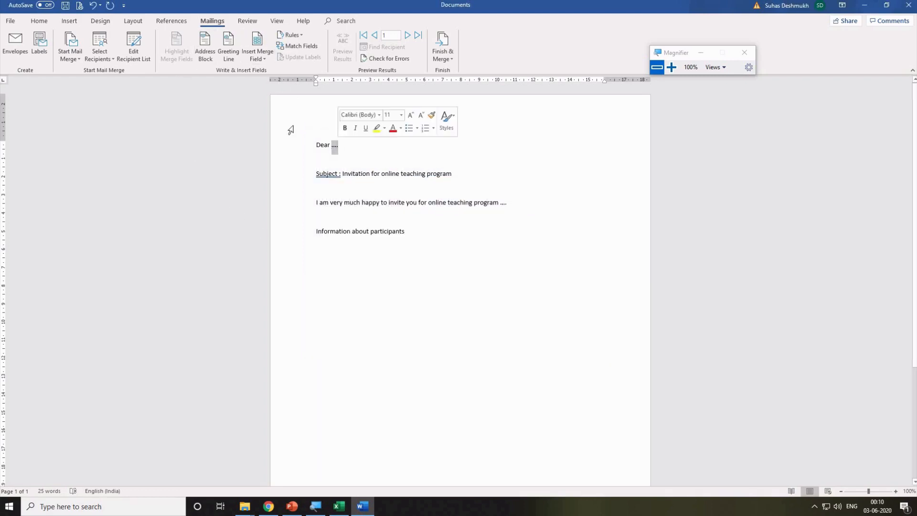
click(267, 62)
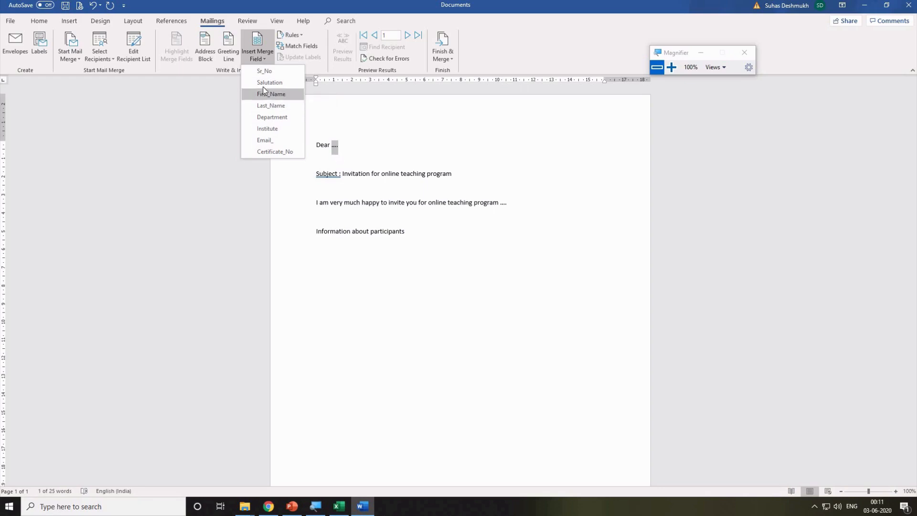
Insert Salutation, First_Name and Last_Name merge fields after 'Dear', followed by a comma.
click(265, 84)
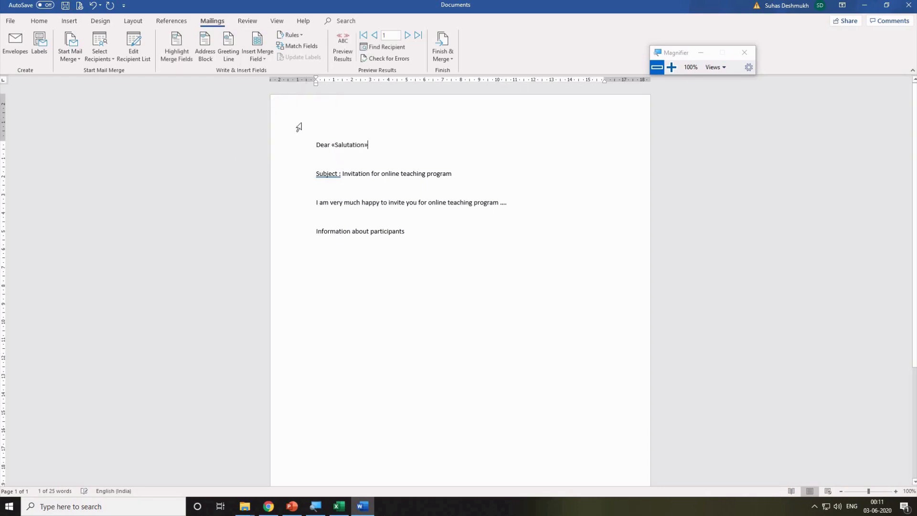
click(265, 60)
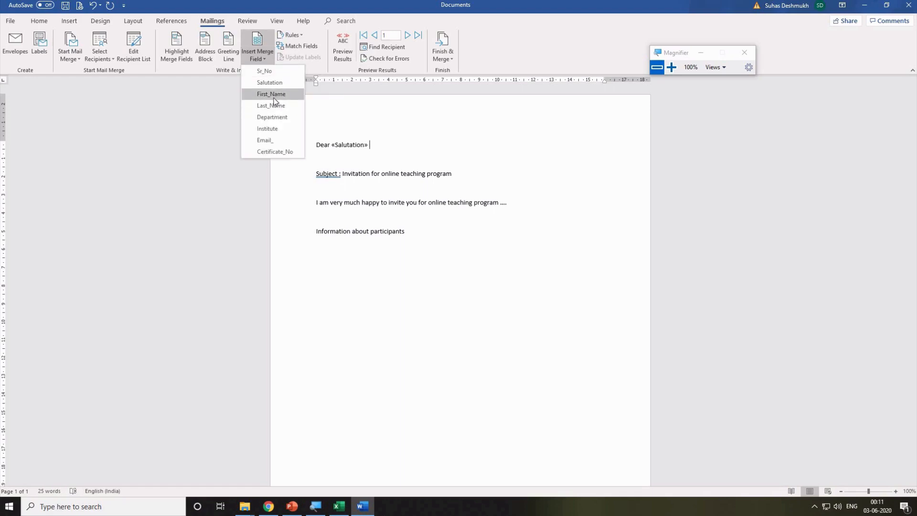
click(268, 98)
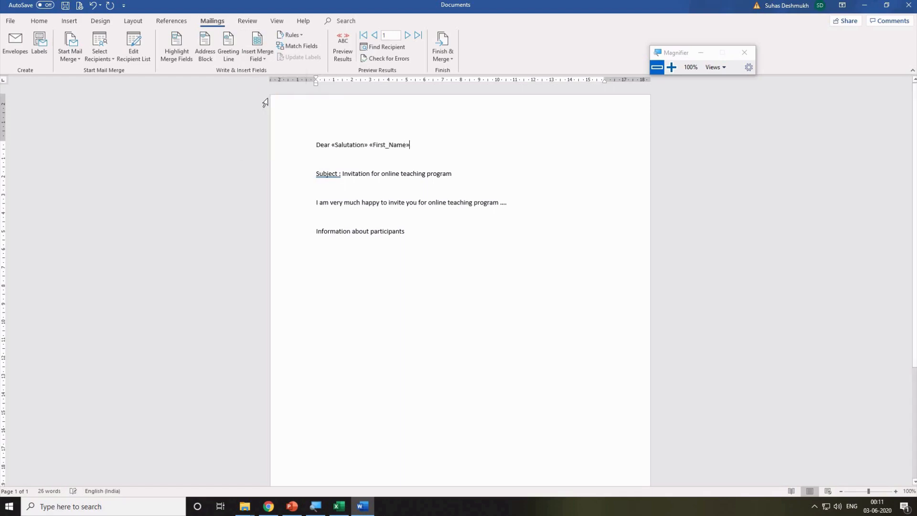
click(270, 64)
click(281, 105)
text(,)
click(391, 252)
Add Salutation, First_Name and Last_Name merge fields on the line below Information about participants.
click(262, 56)
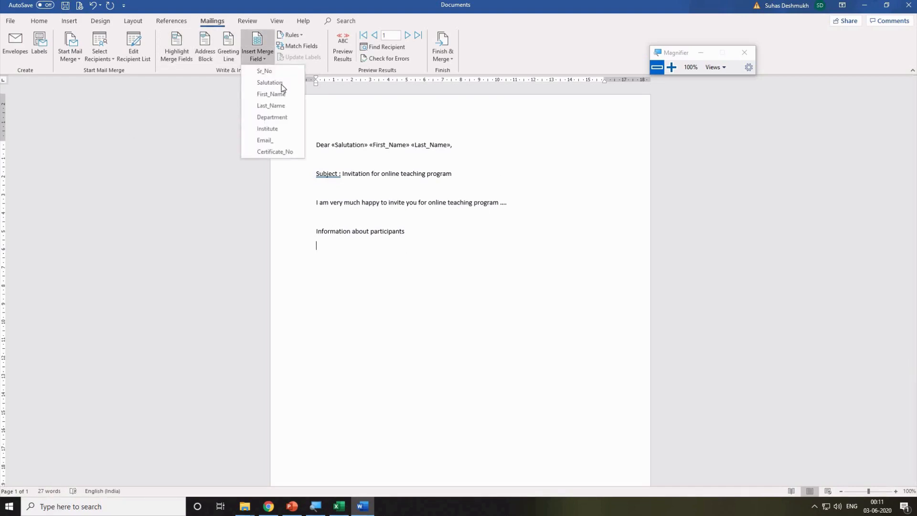
click(281, 87)
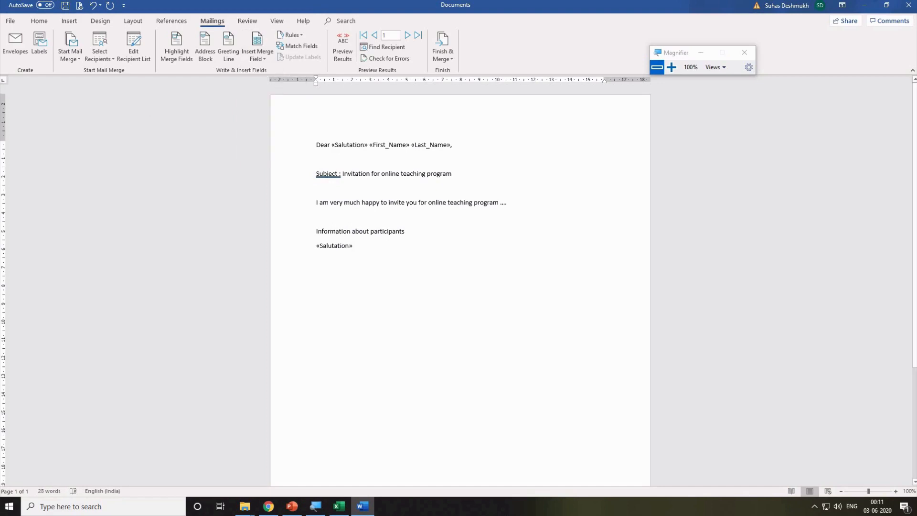
click(257, 55)
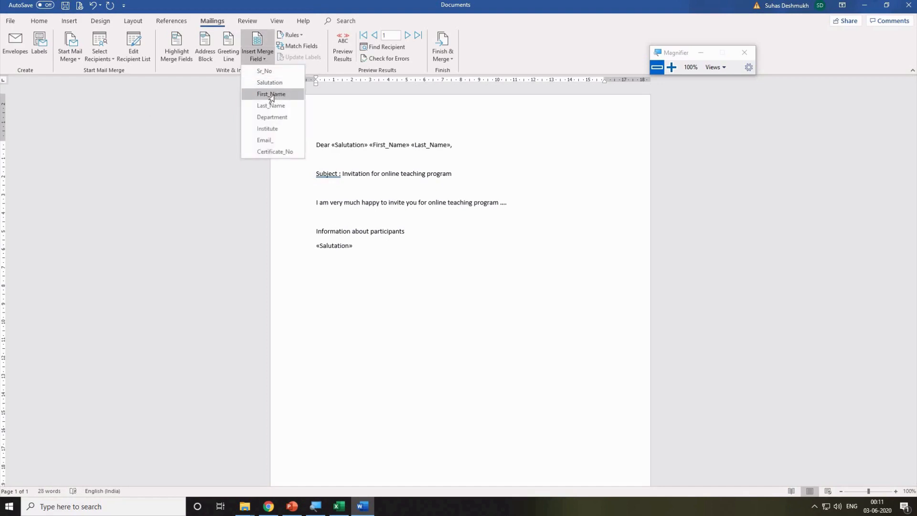
click(271, 94)
click(258, 56)
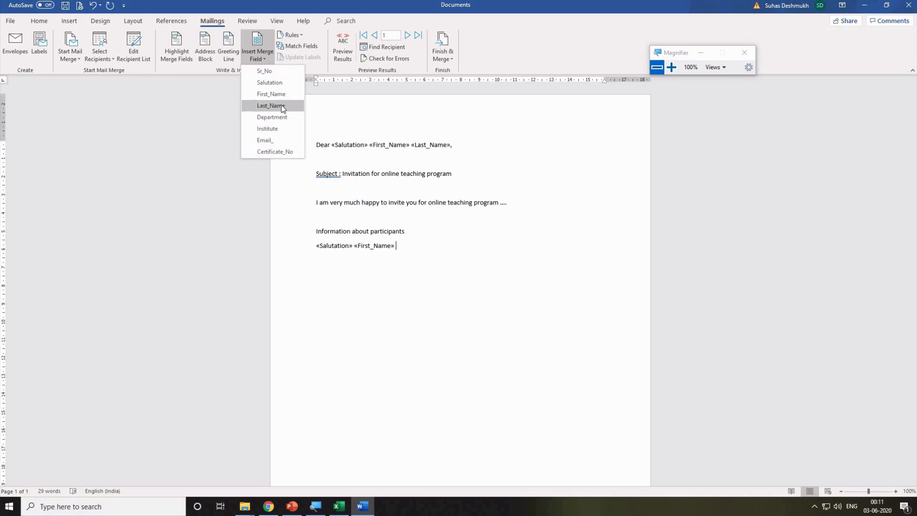
click(279, 105)
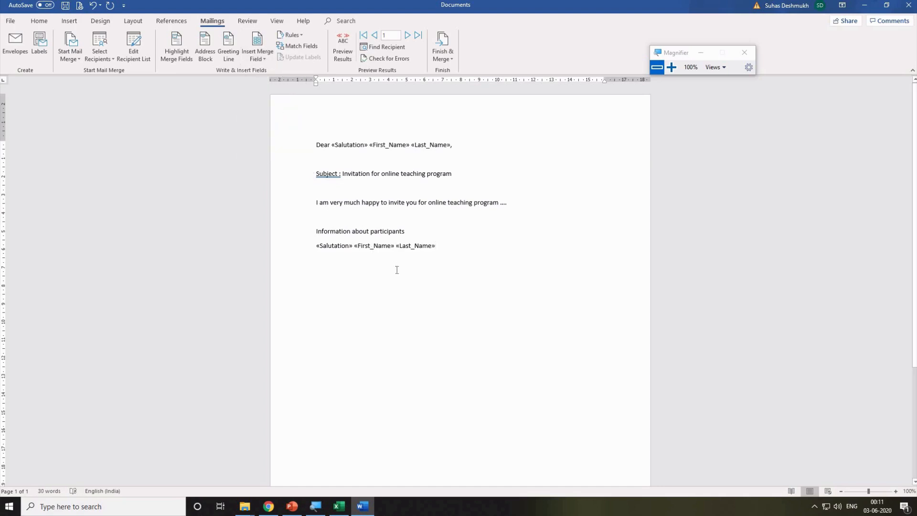
Add Department, Institute, Email_ and Certificate_No merge fields on separate lines below the name.
key(Return)
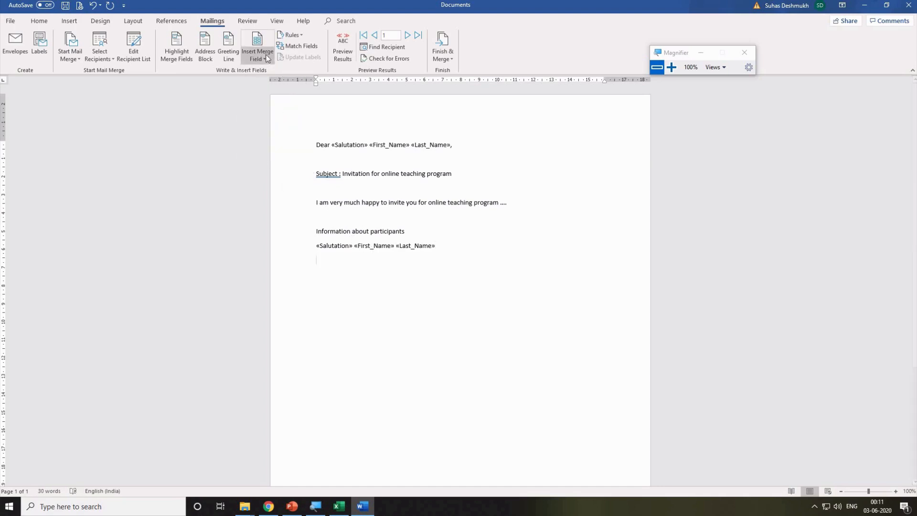
click(258, 55)
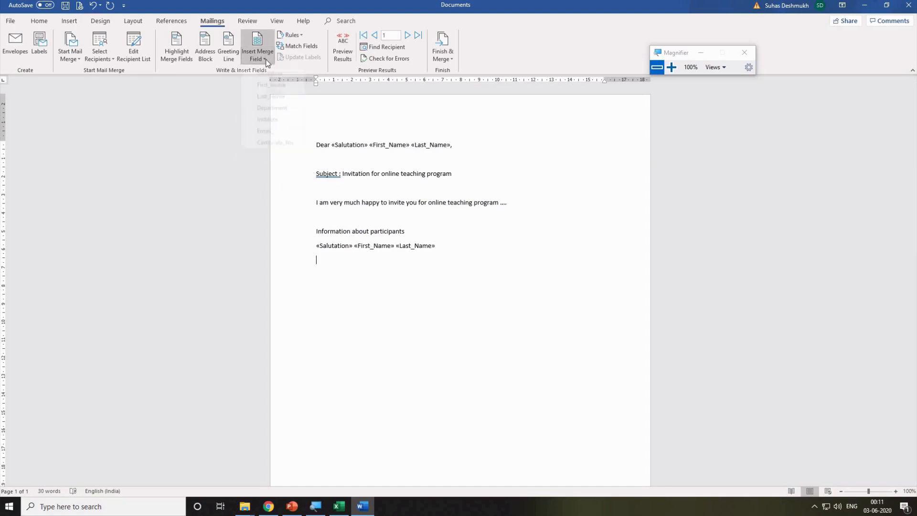
click(283, 120)
key(Return)
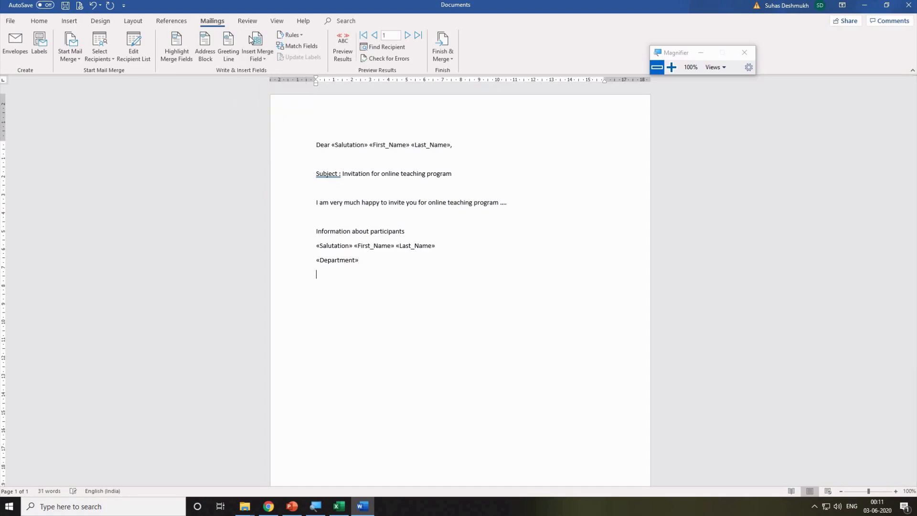
click(258, 55)
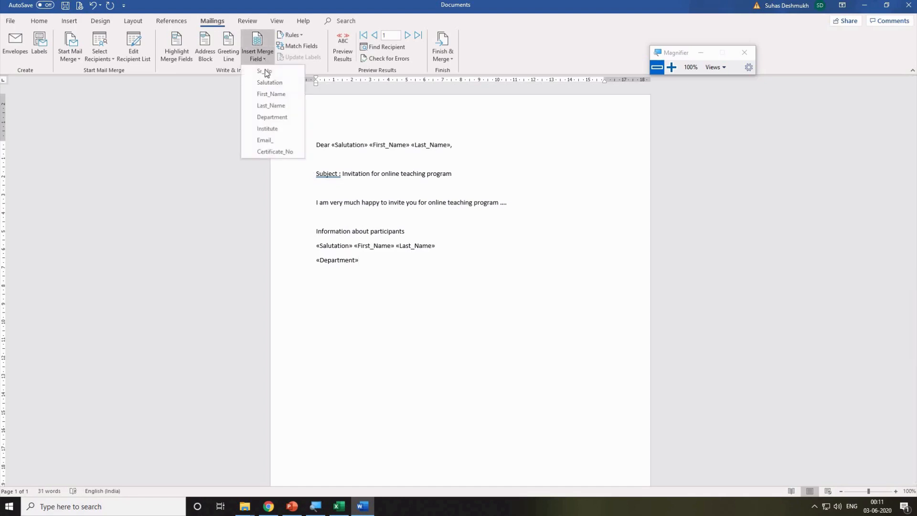
click(277, 129)
key(Return)
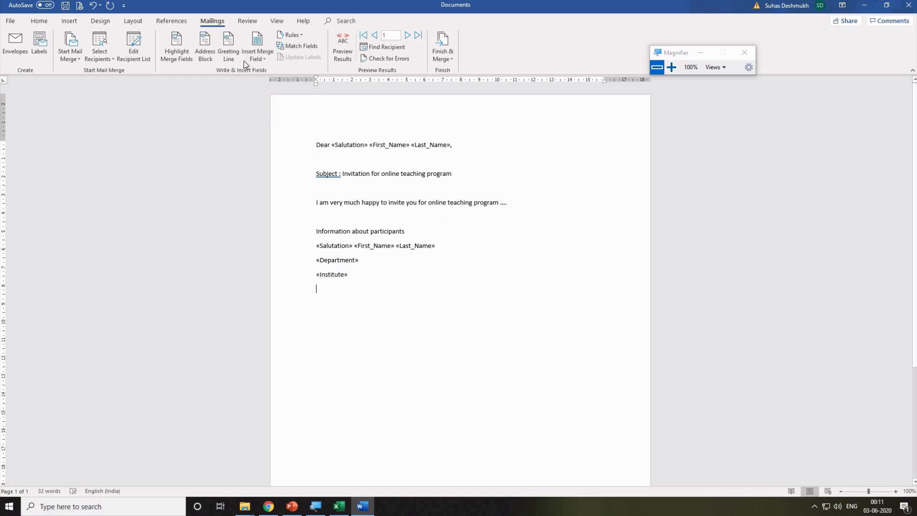
click(257, 56)
click(275, 142)
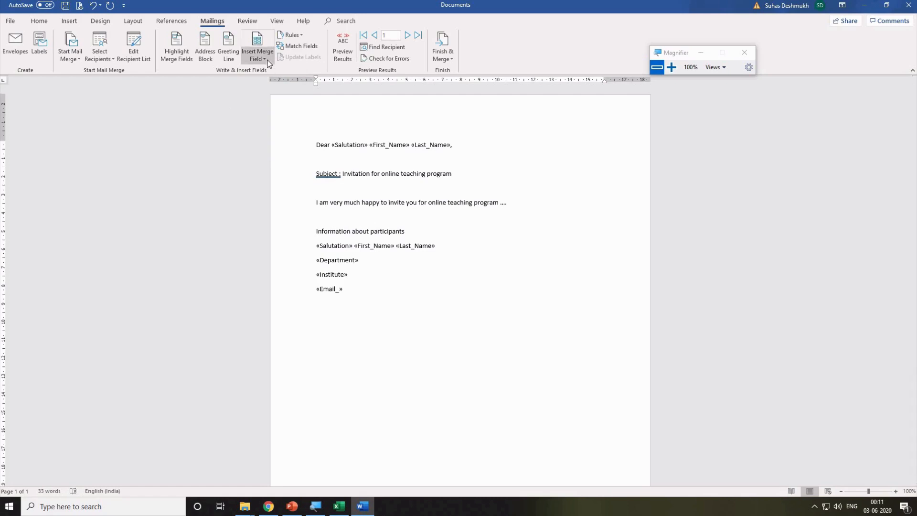
click(258, 56)
click(277, 151)
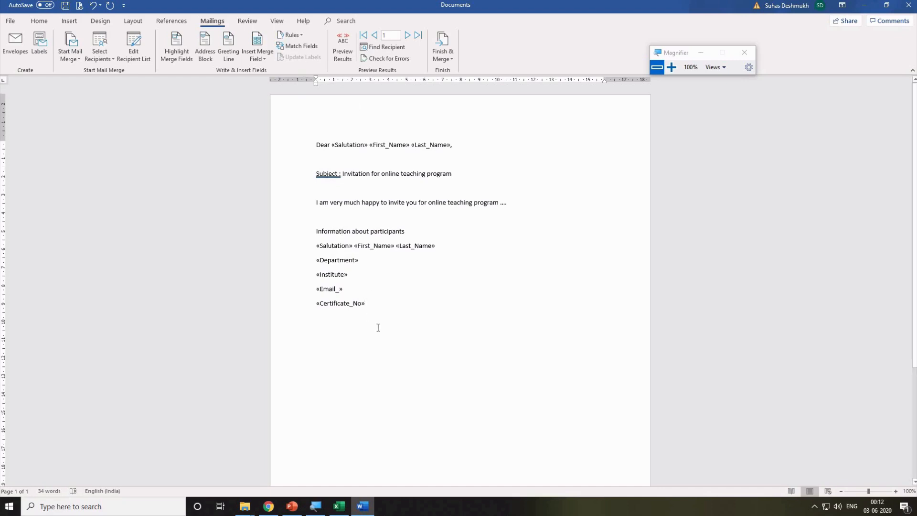
drag(373, 309, 288, 240)
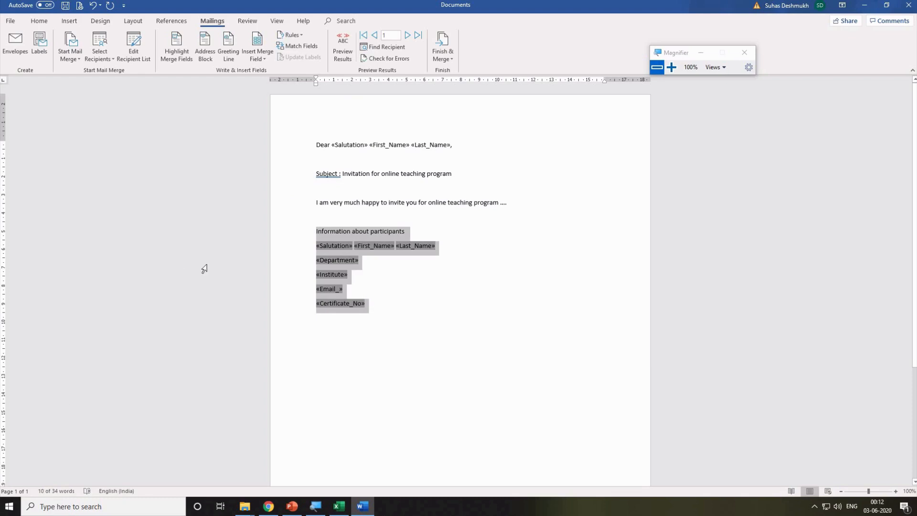
Turn on Preview Results to show the first participant's real name and details in the letter.
click(344, 43)
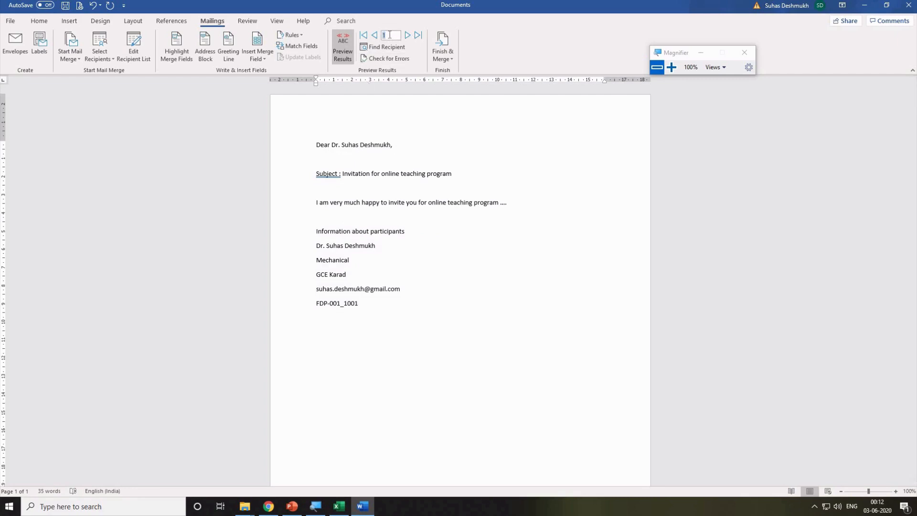
click(353, 144)
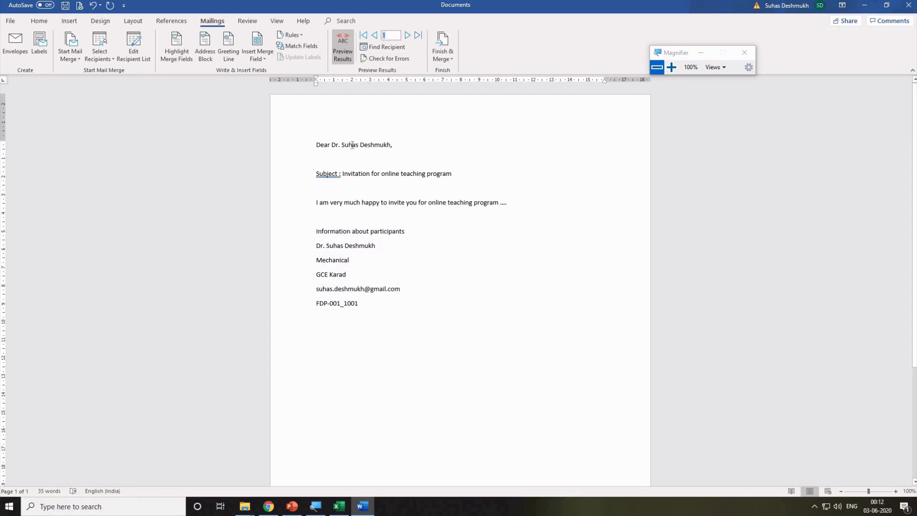
click(345, 245)
click(339, 507)
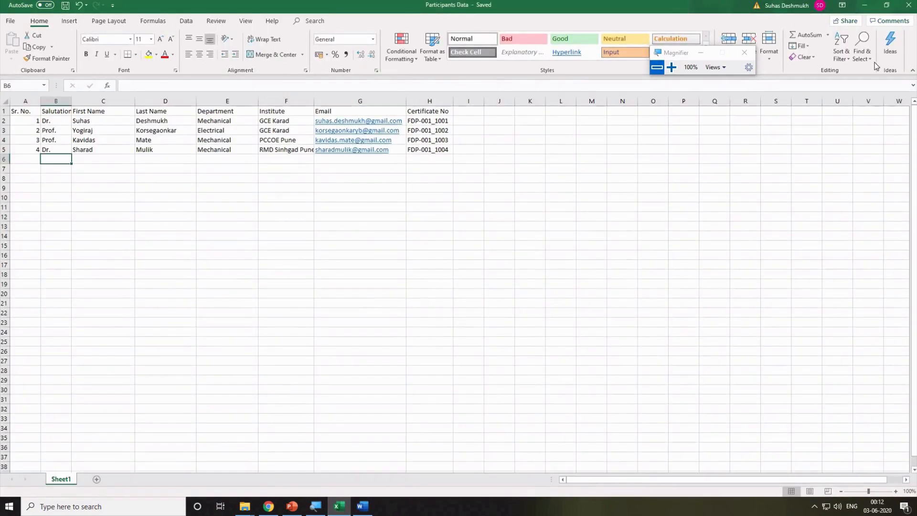
click(887, 6)
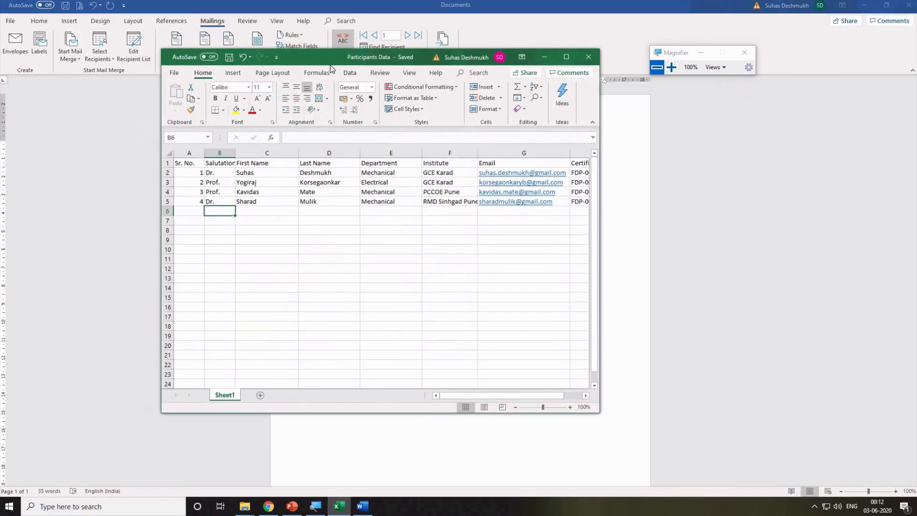
drag(305, 57, 613, 78)
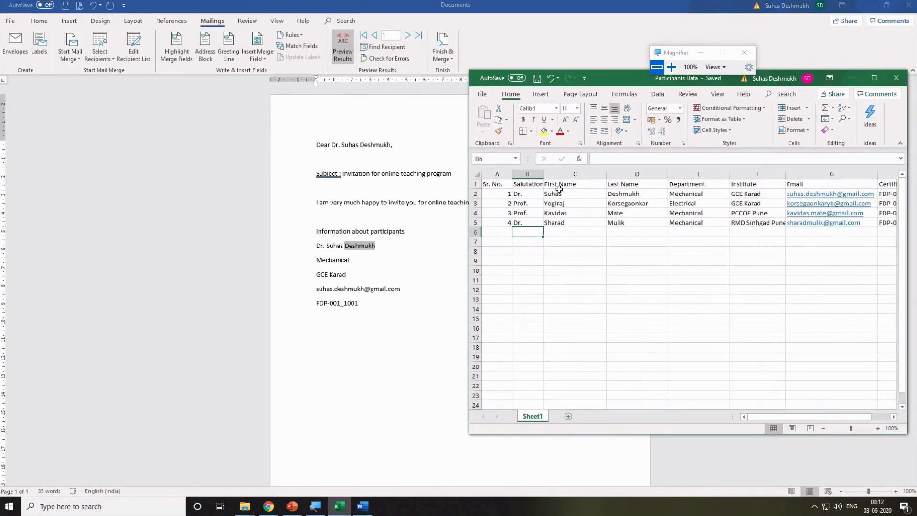
click(526, 193)
click(564, 193)
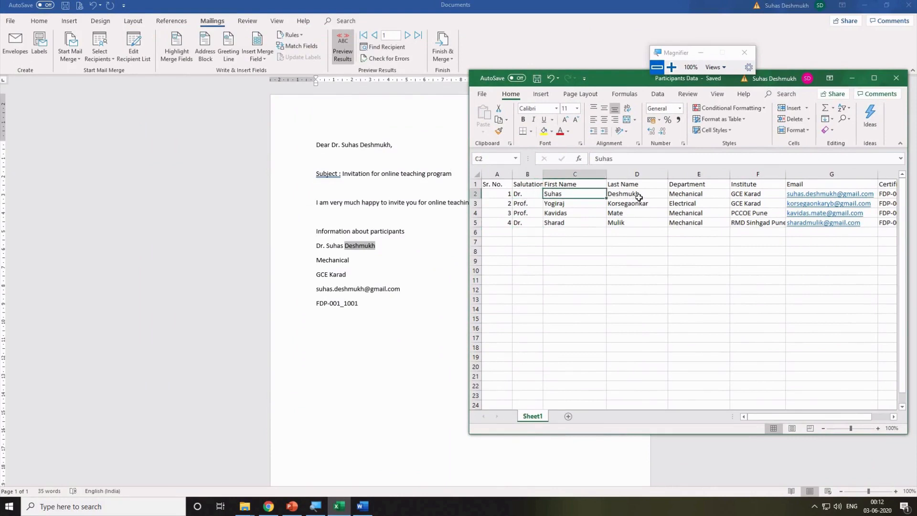
click(638, 195)
click(691, 195)
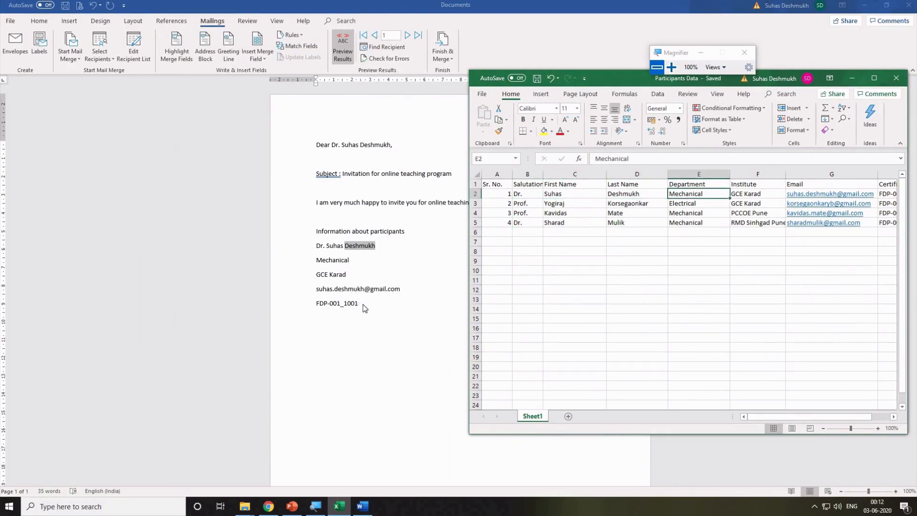
click(436, 143)
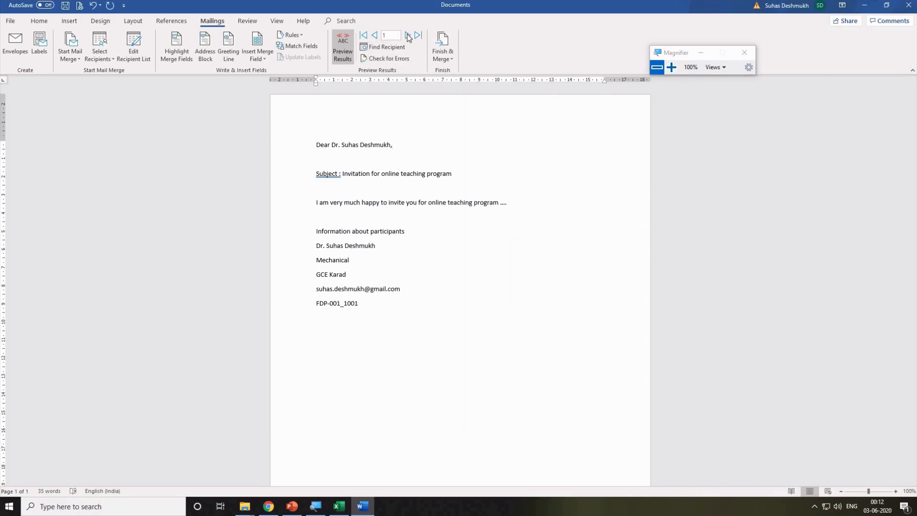
Step through the letter previews for the second, third and fourth participants.
click(407, 35)
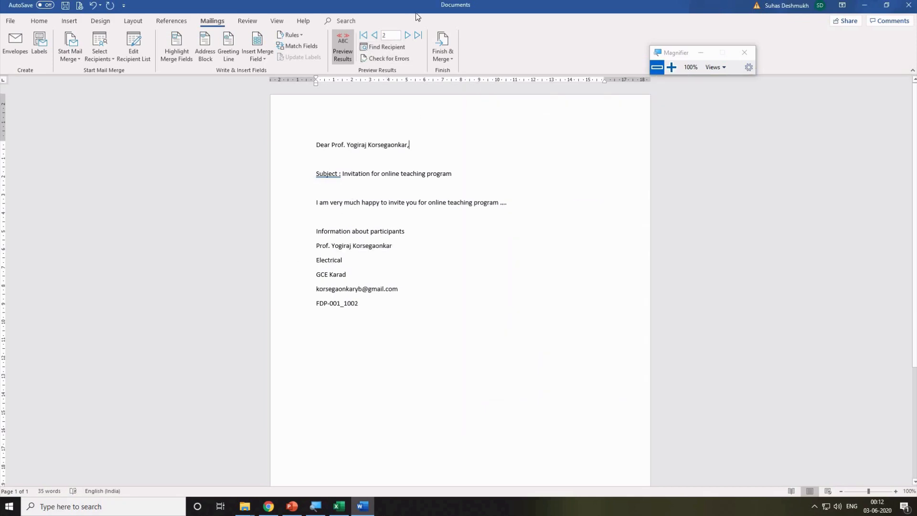
click(408, 36)
click(407, 36)
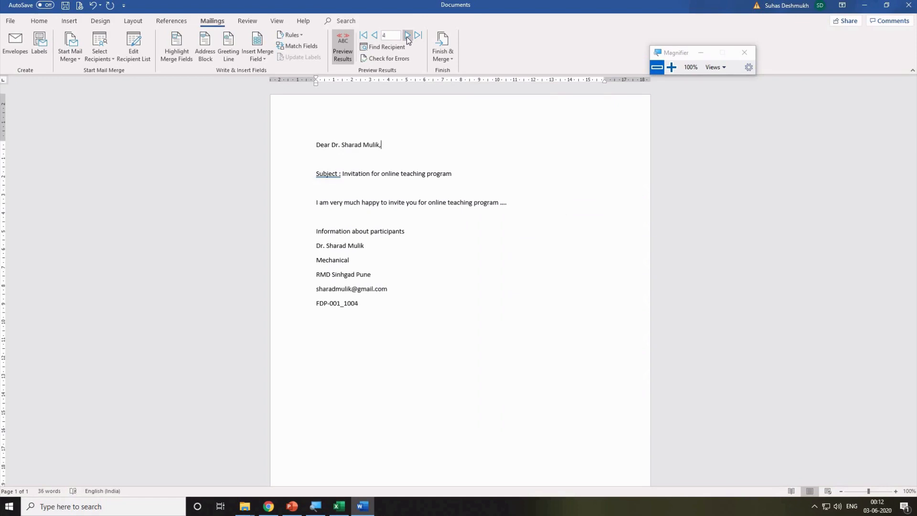
Finish the merge by printing all records, with Microsoft Print to PDF as the printer.
click(449, 59)
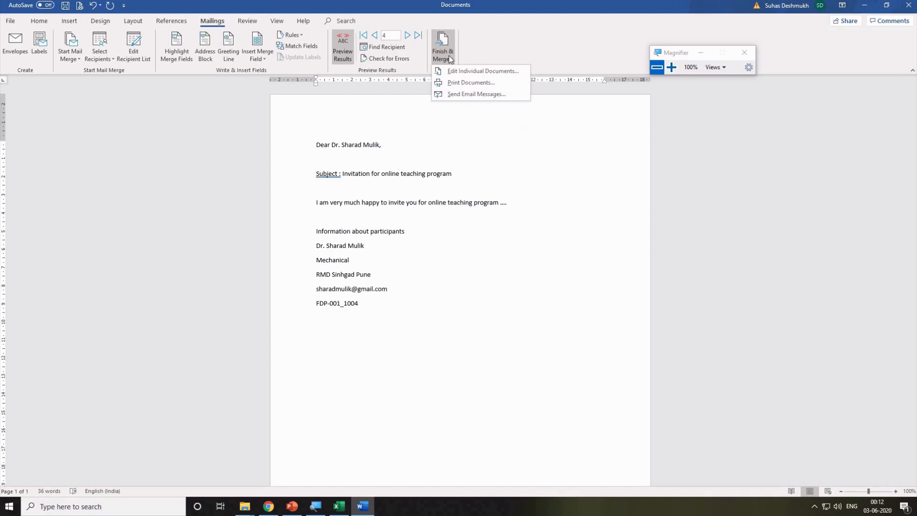
click(462, 85)
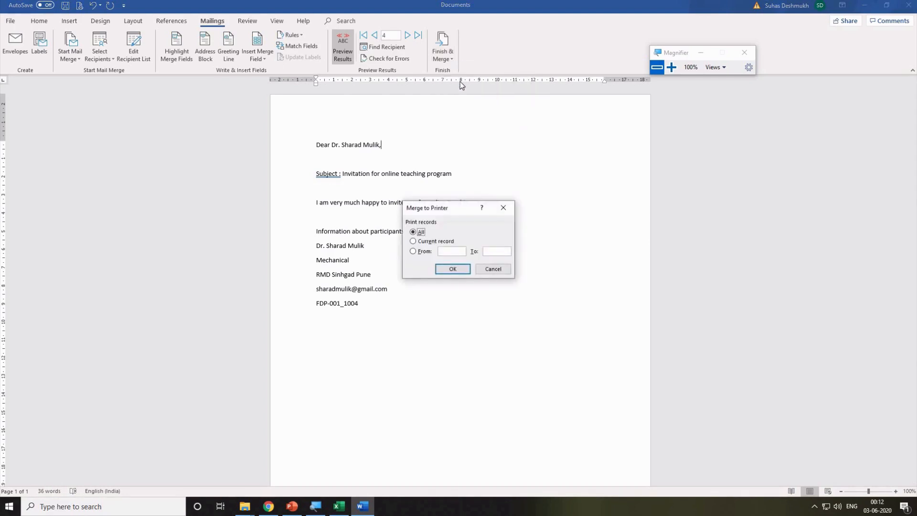
click(453, 269)
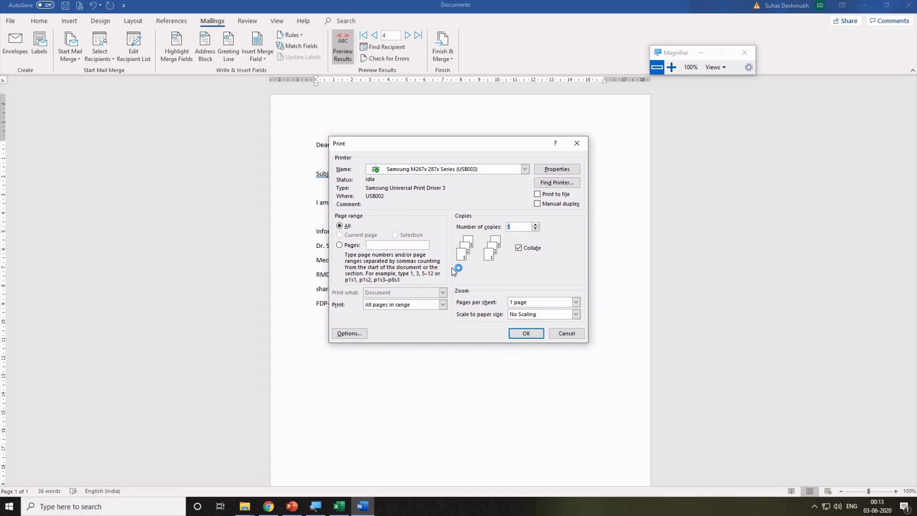
click(458, 171)
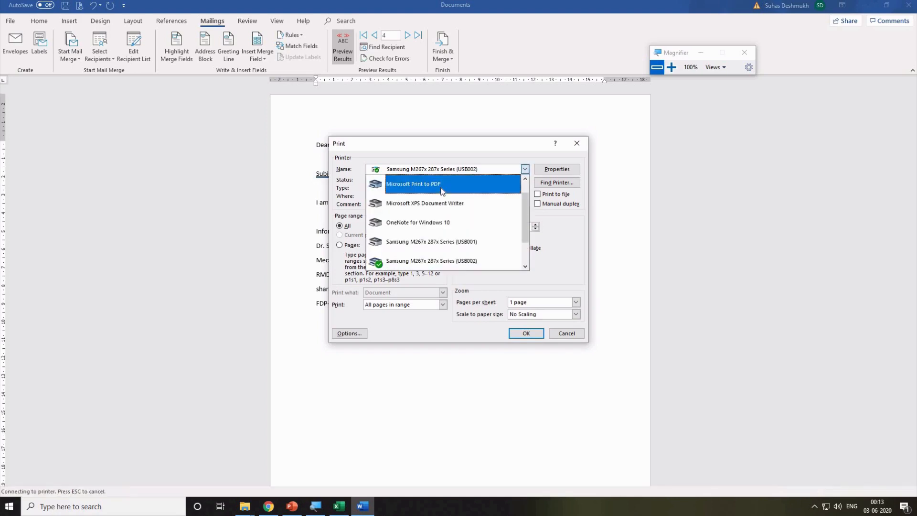
click(440, 186)
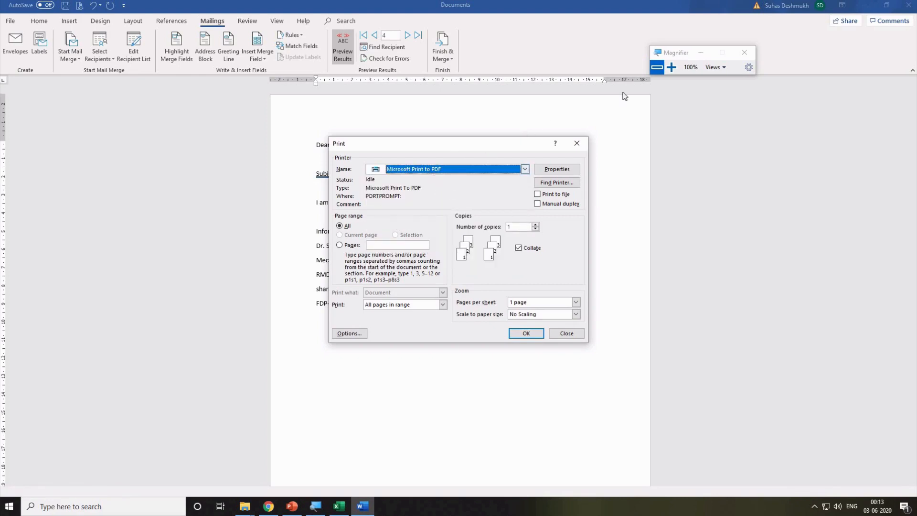
Print the merged letters to a PDF named 'letters' in Desktop > Online teaching tools.
click(525, 333)
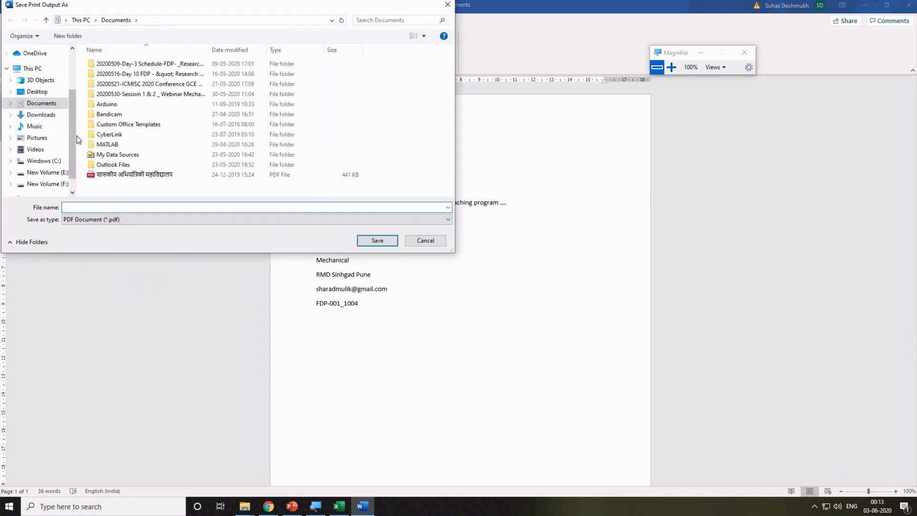
click(32, 94)
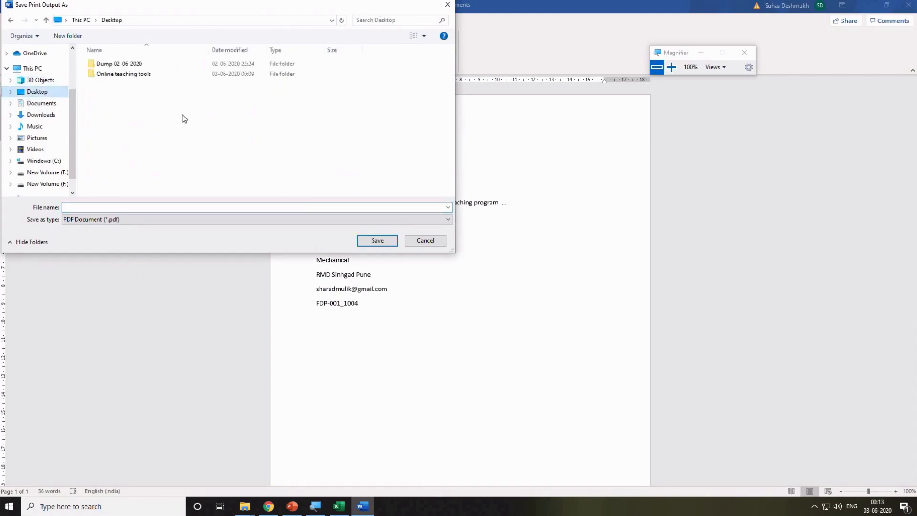
double_click(117, 75)
click(101, 208)
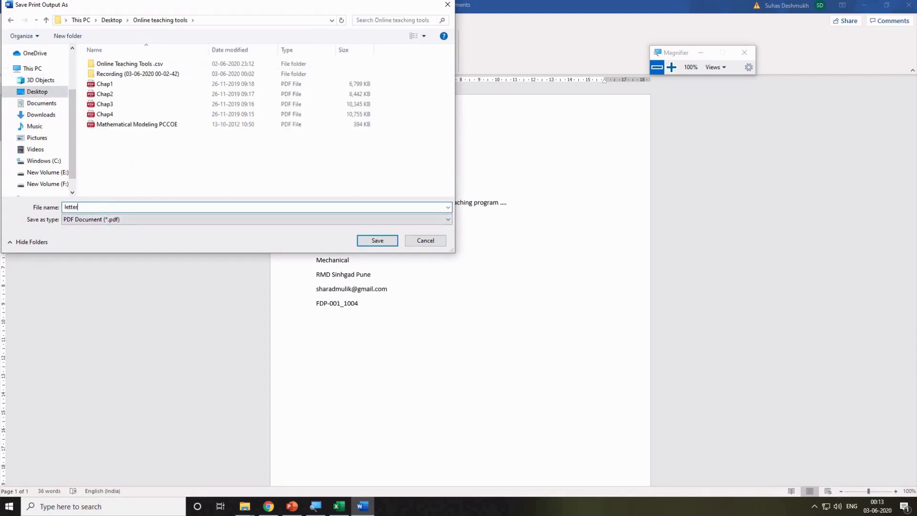
text(letters)
key(Return)
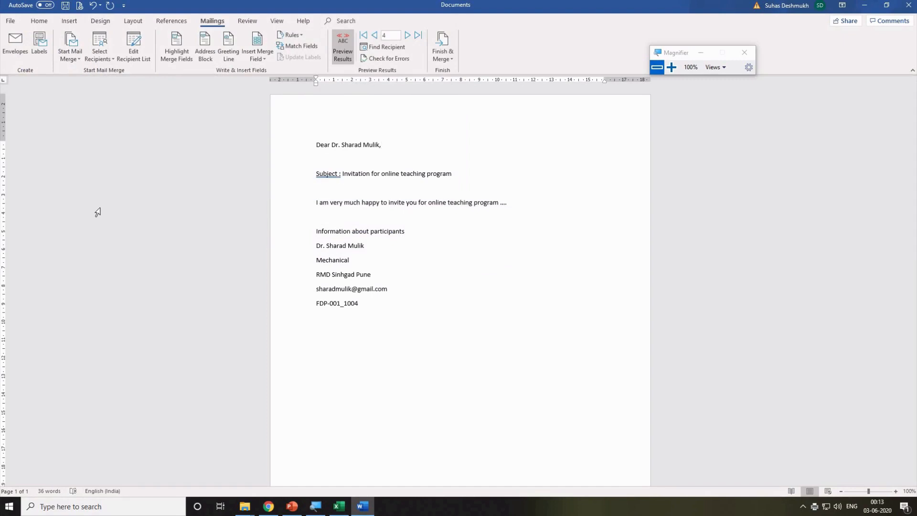
Open letters.pdf from the Online teaching tools folder in File Explorer to check it.
click(264, 509)
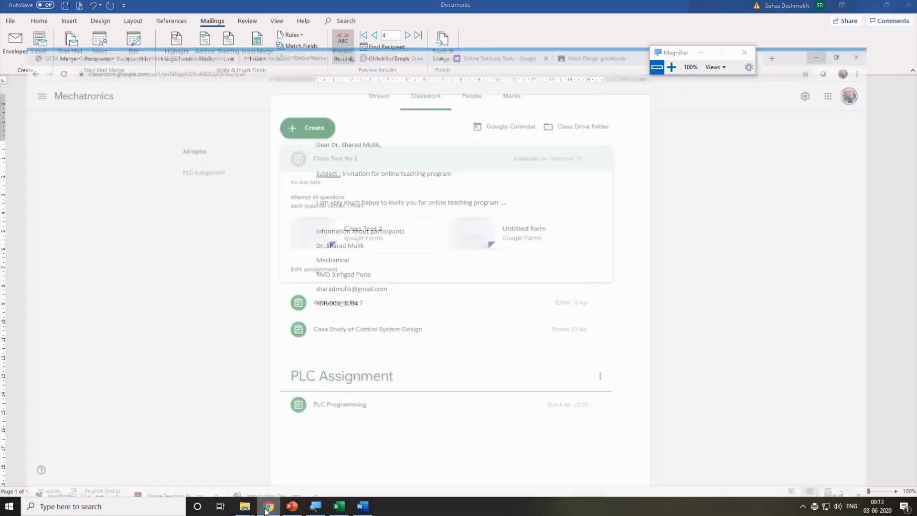
click(264, 508)
mouse_move(245, 507)
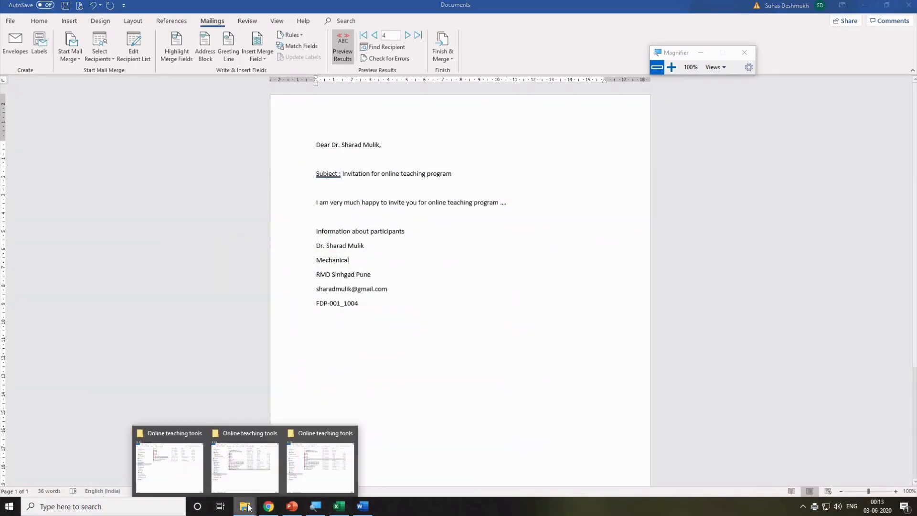
click(318, 466)
click(270, 346)
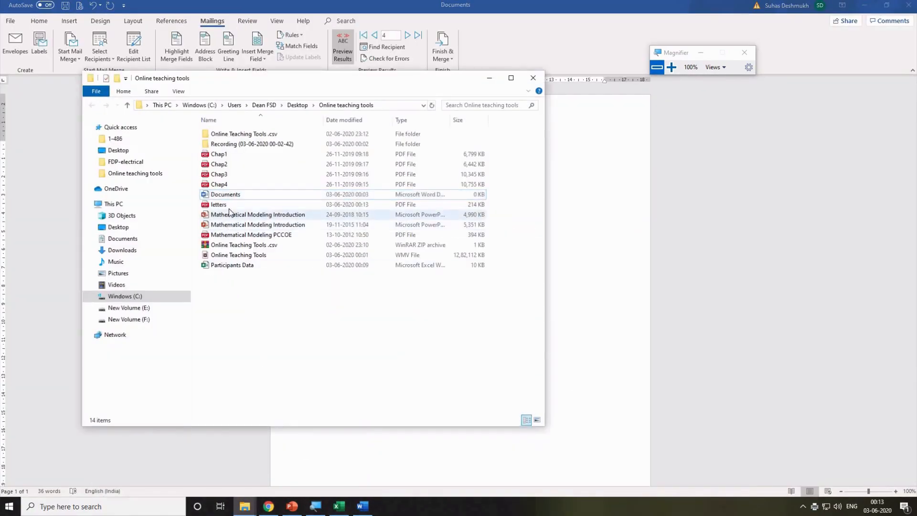
double_click(228, 207)
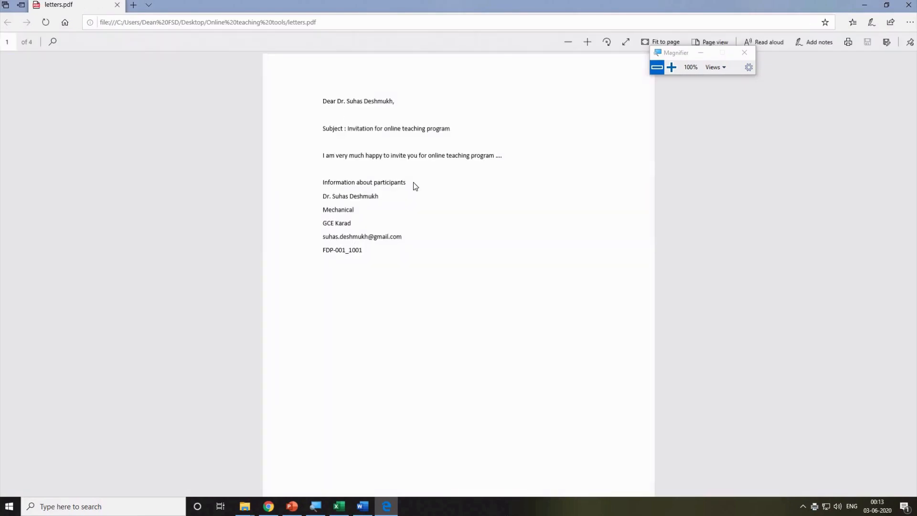
scroll(422, 208, down, 10)
scroll(284, 185, up, 4)
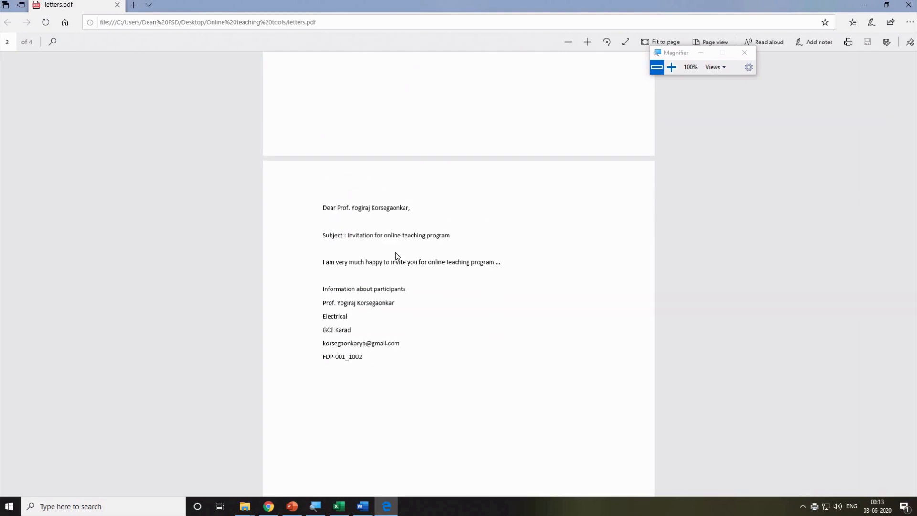
scroll(395, 285, down, 10)
scroll(390, 304, down, 15)
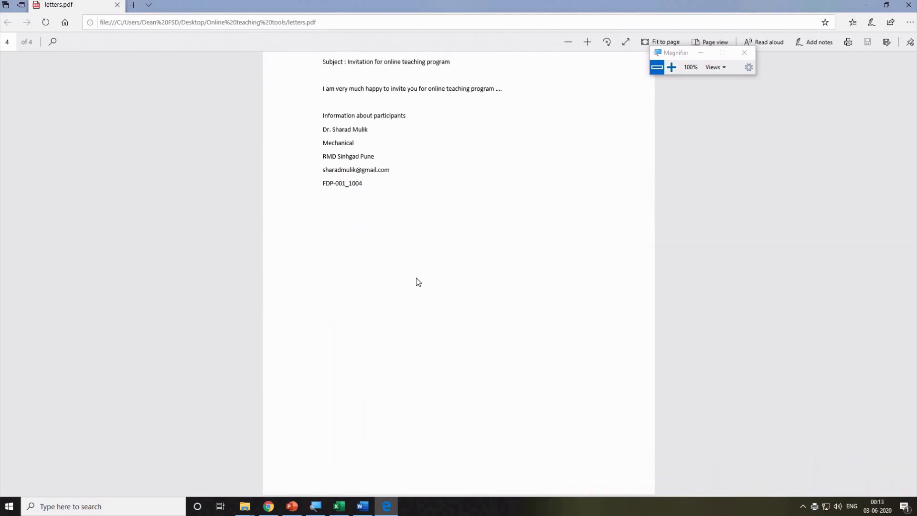
scroll(416, 274, up, 20)
scroll(418, 263, up, 5)
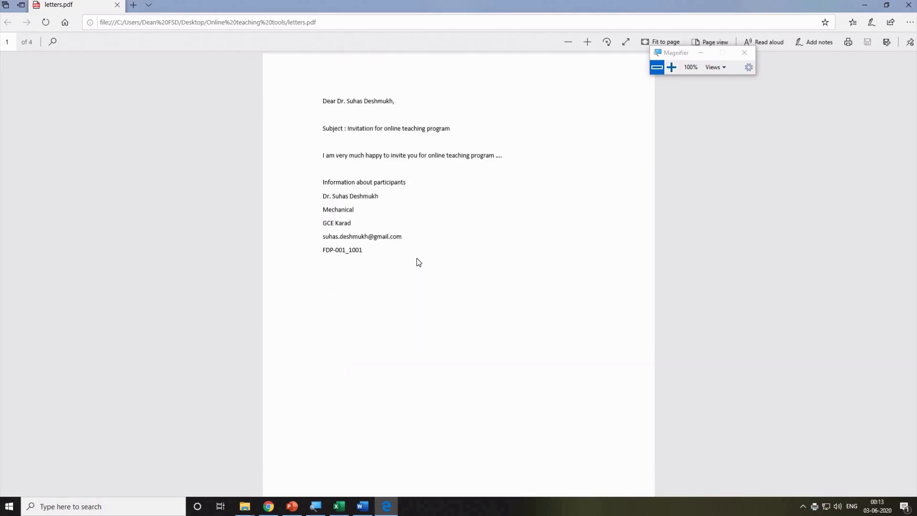
scroll(417, 262, down, 1)
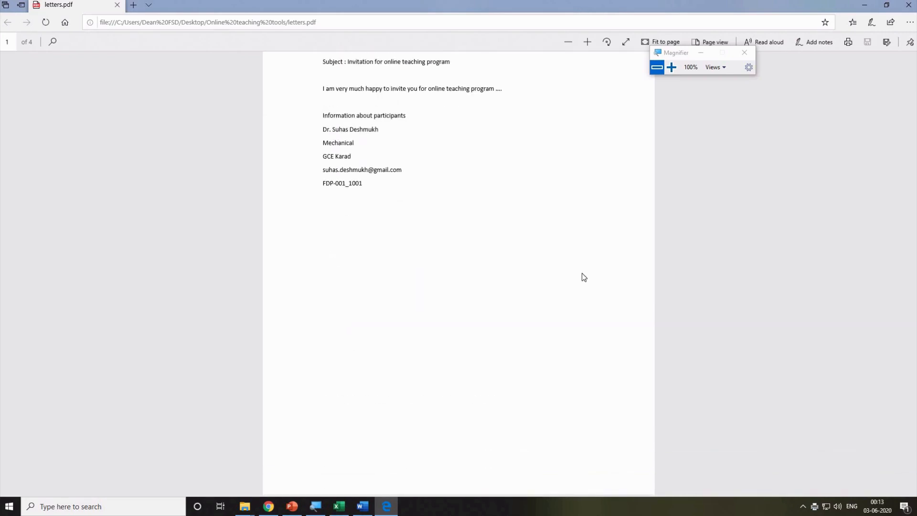
click(909, 5)
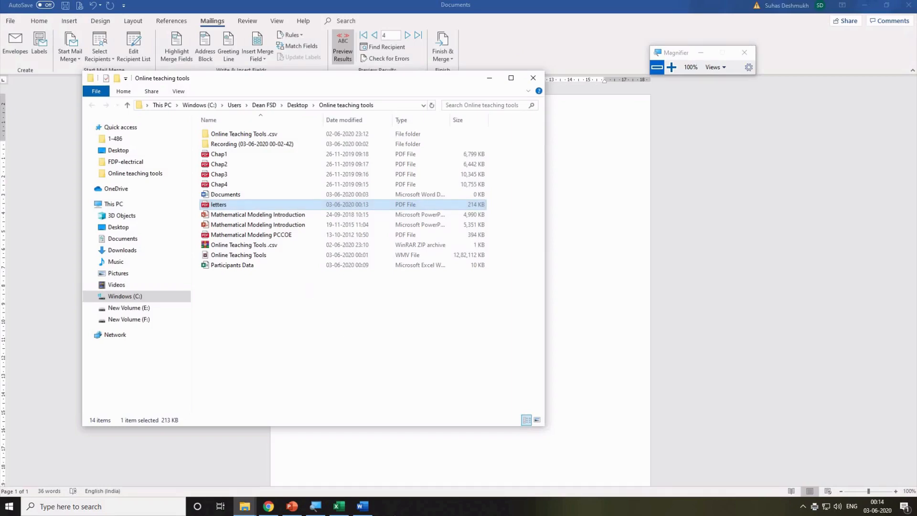
Search for 'i love pdf' in Chrome and open the iLovePDF website.
click(268, 506)
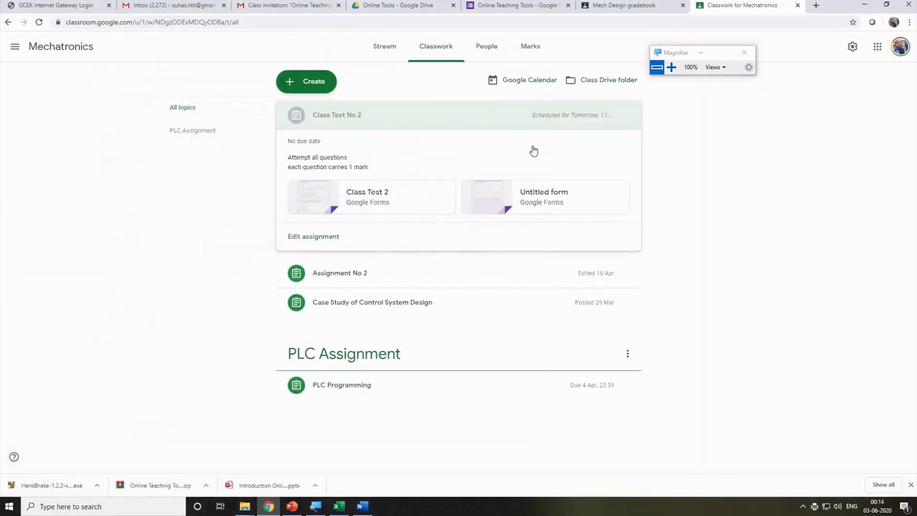
click(340, 22)
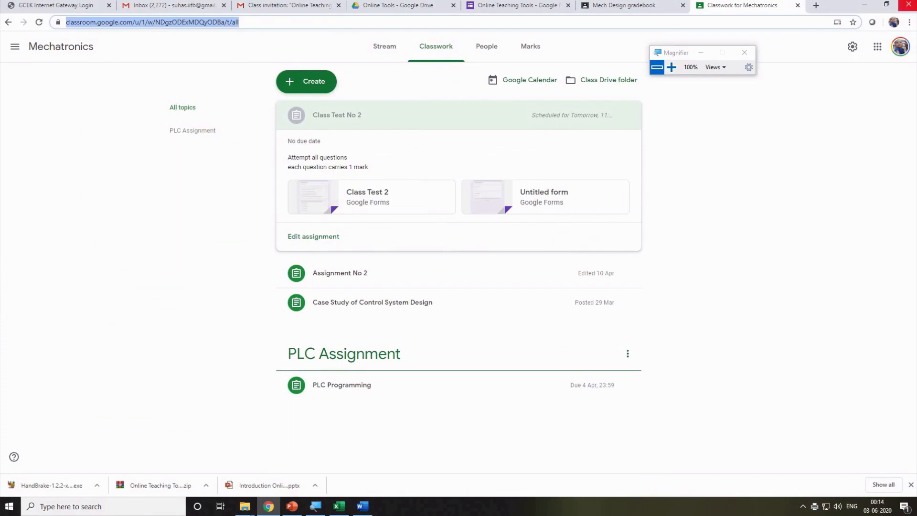
text(i lo)
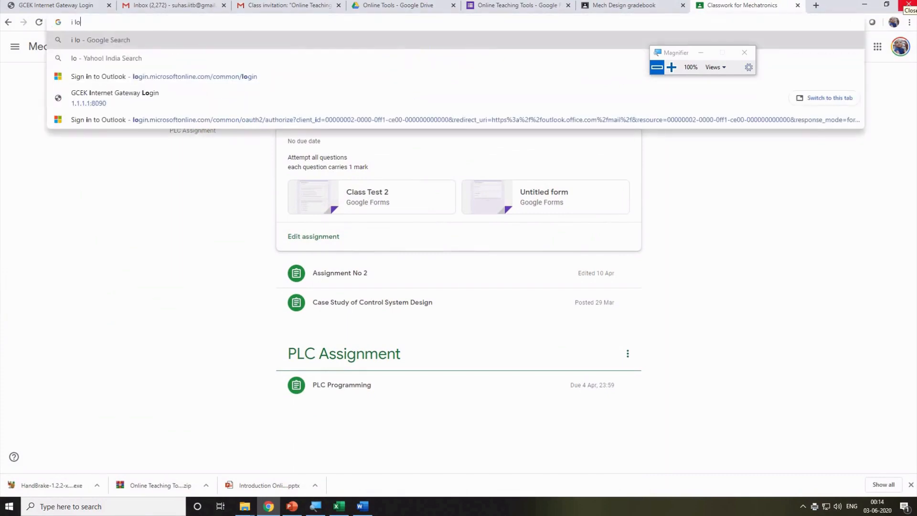
text(ve pdf)
key(Return)
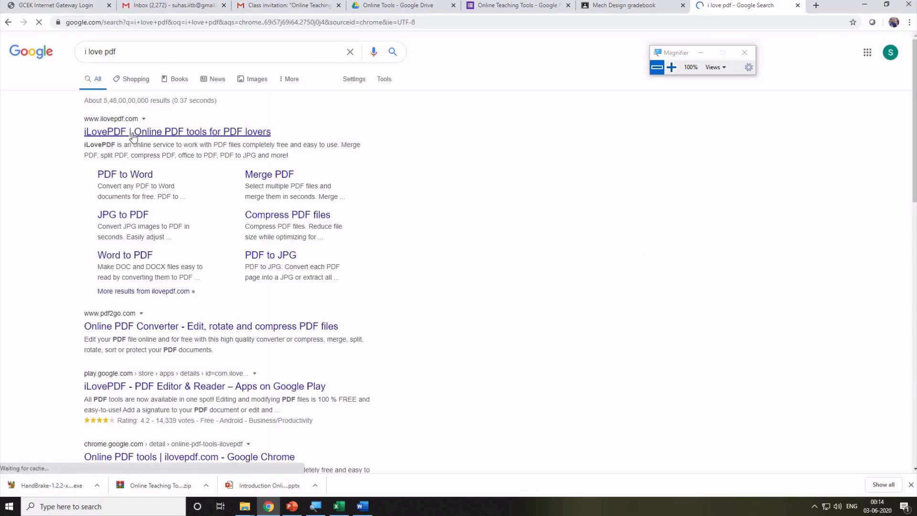
click(137, 134)
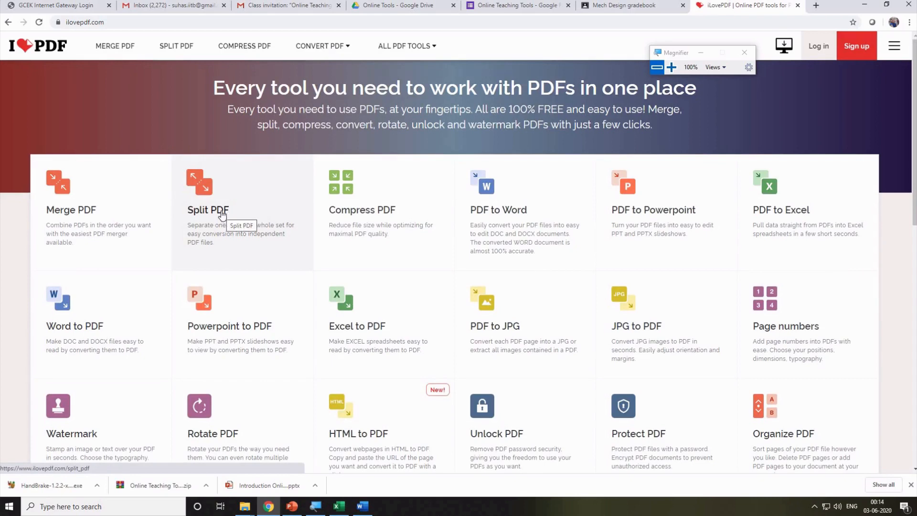
Upload letters.pdf to iLovePDF's Split PDF tool and extract every page separately.
click(213, 194)
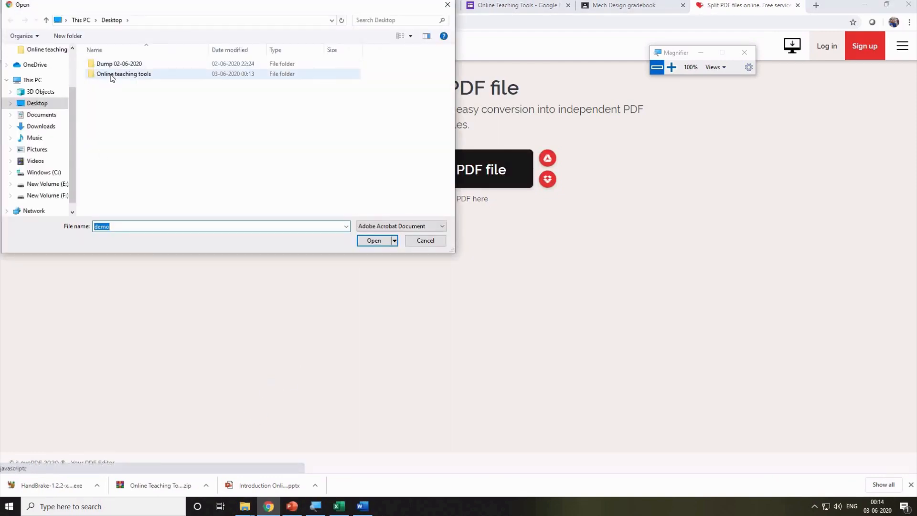
double_click(111, 75)
click(111, 125)
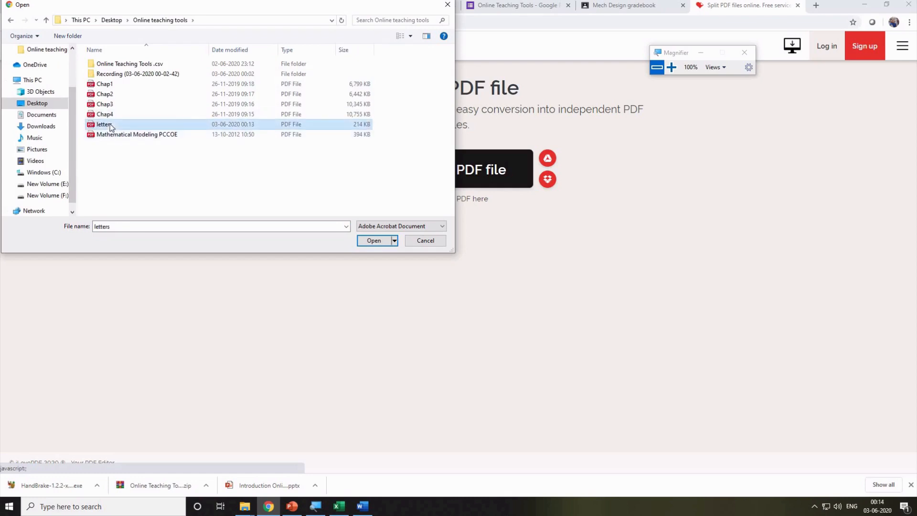
click(373, 241)
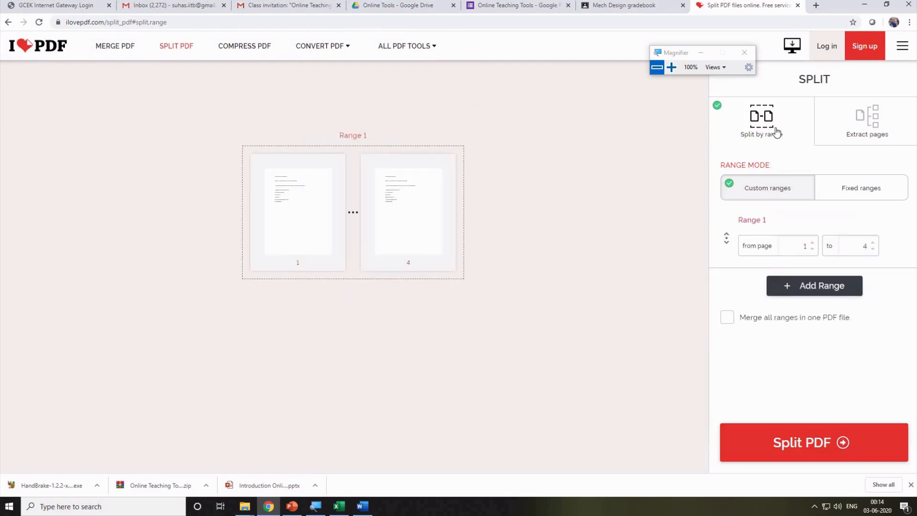
click(862, 127)
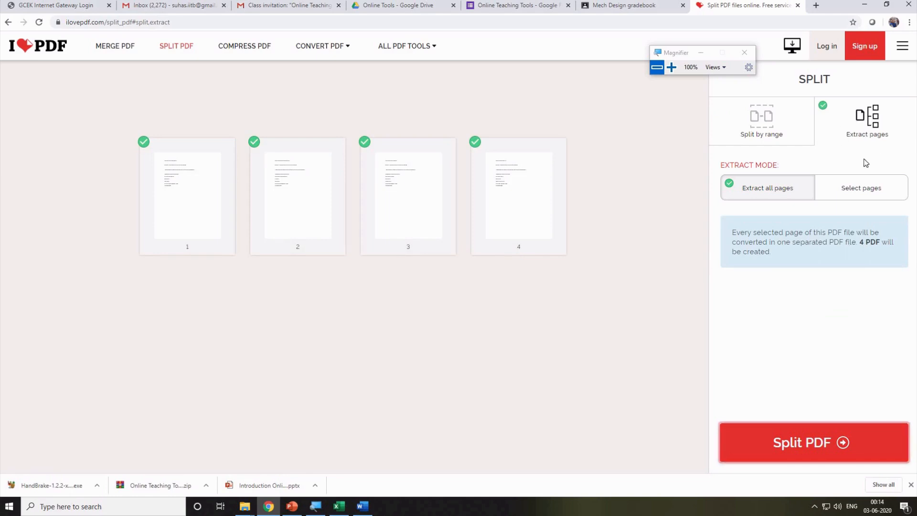
click(790, 443)
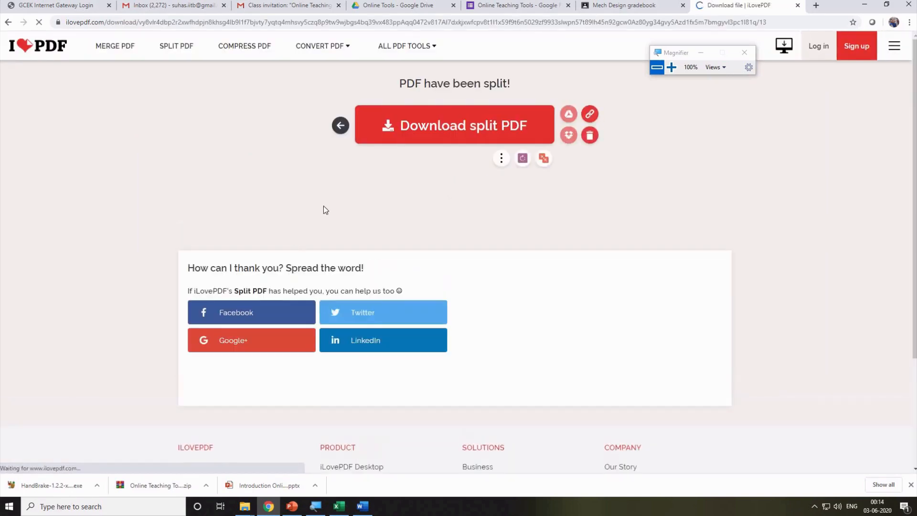
Download the split pages ZIP into Desktop > Online teaching tools.
click(432, 128)
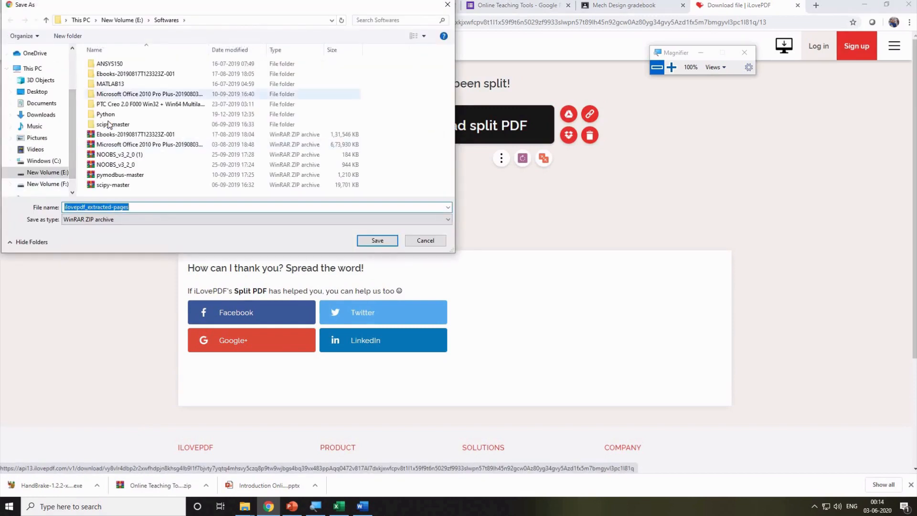
click(43, 92)
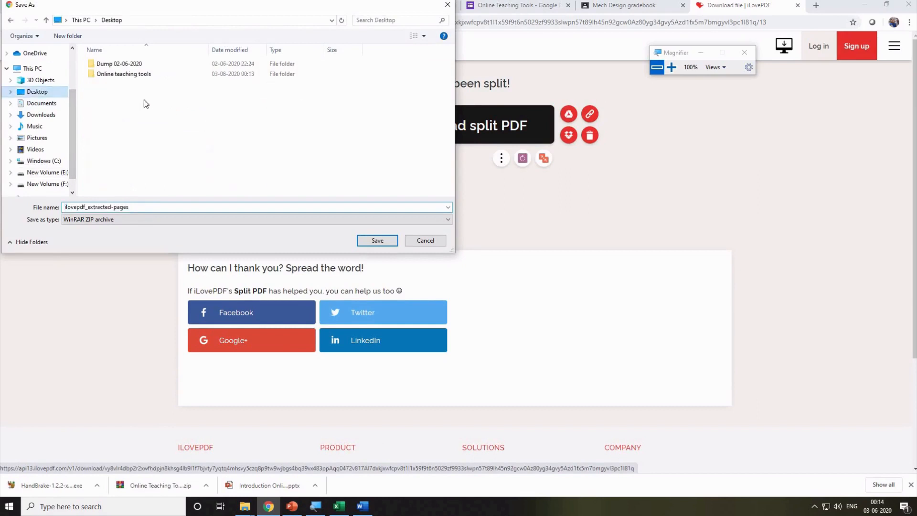
double_click(128, 75)
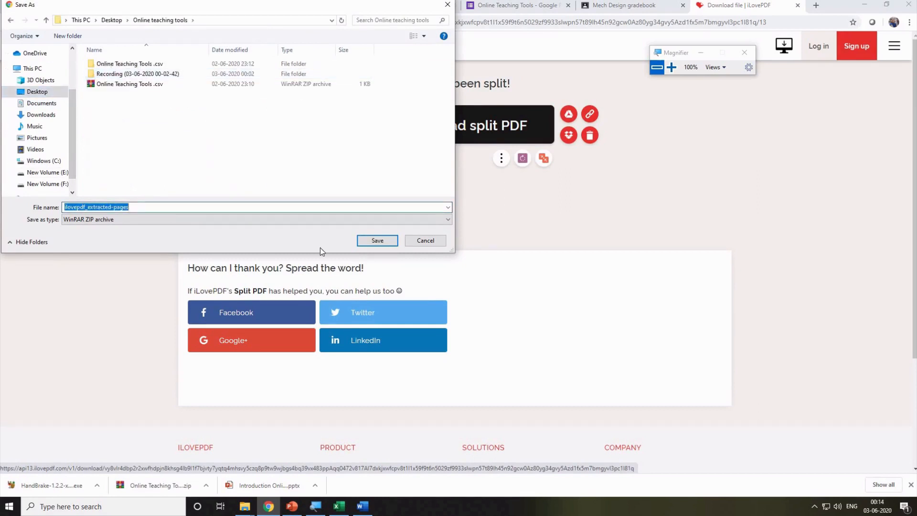
click(371, 241)
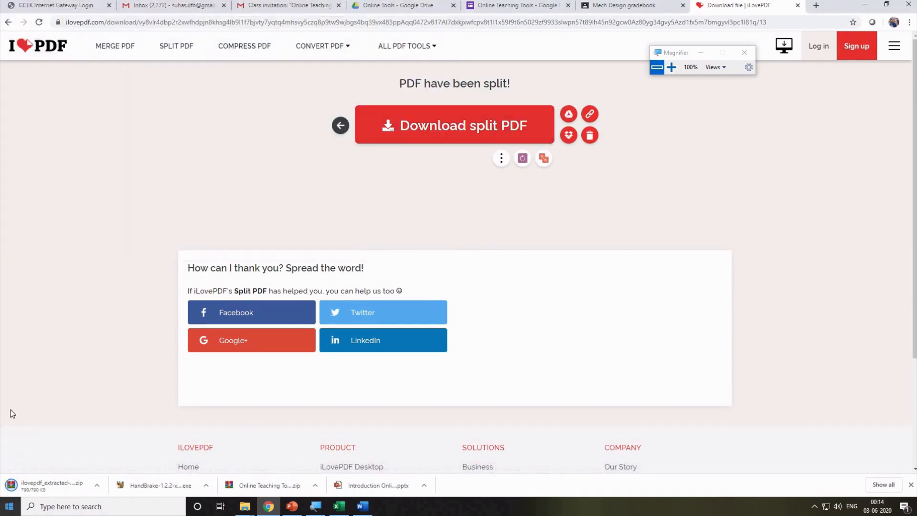
Extract the split-pages ZIP to its own ilovepdf_extracted-pages folder and open it.
mouse_move(244, 510)
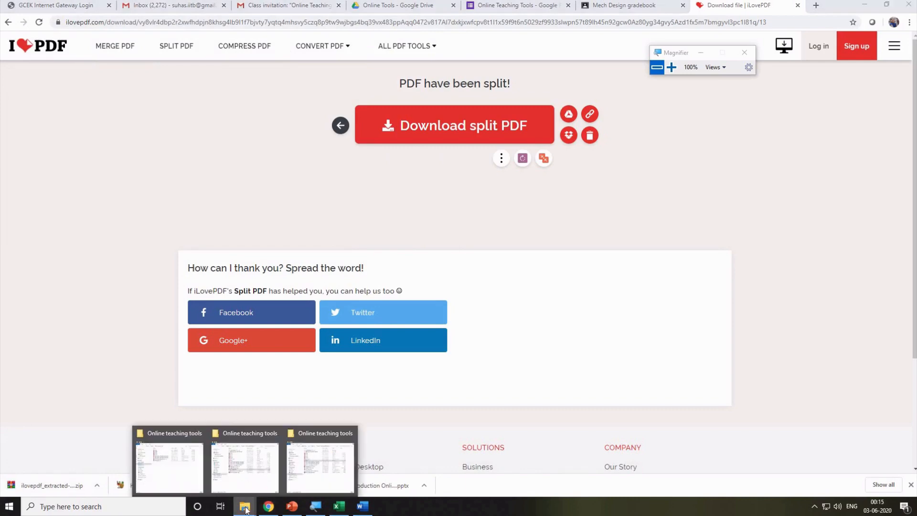
click(300, 463)
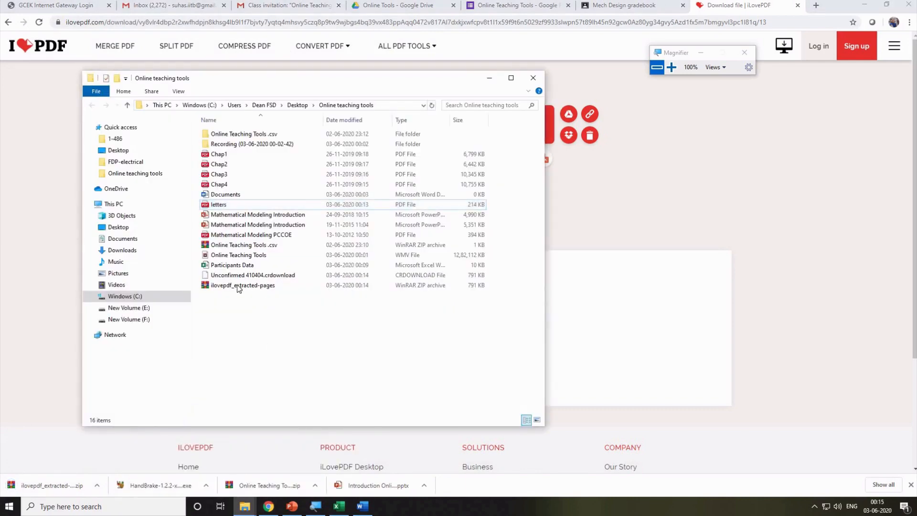
right_click(237, 284)
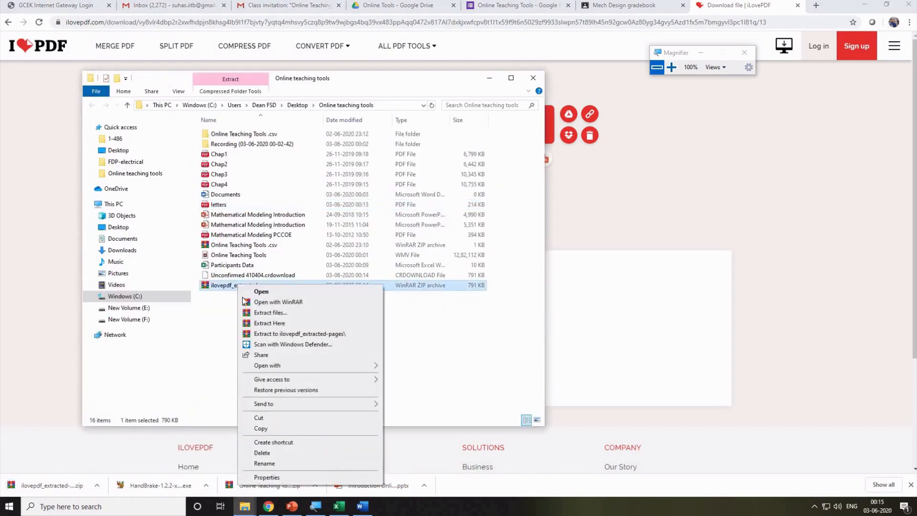
click(280, 334)
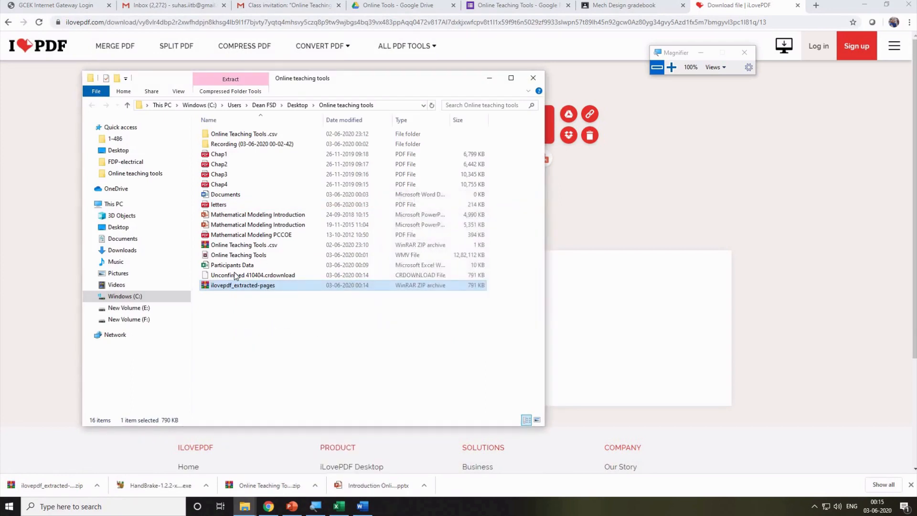
click(236, 134)
double_click(229, 134)
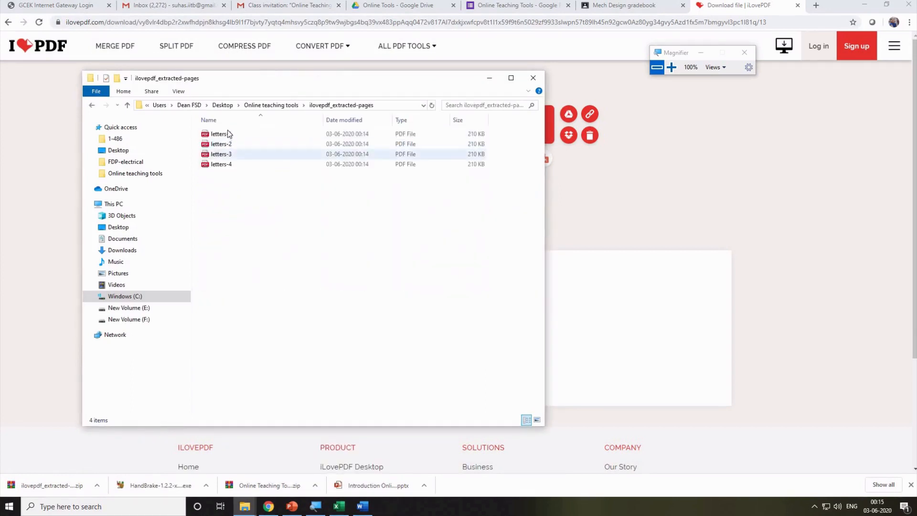
Select all four letter PDFs and batch-rename them to letters-10.
click(228, 136)
click(230, 146)
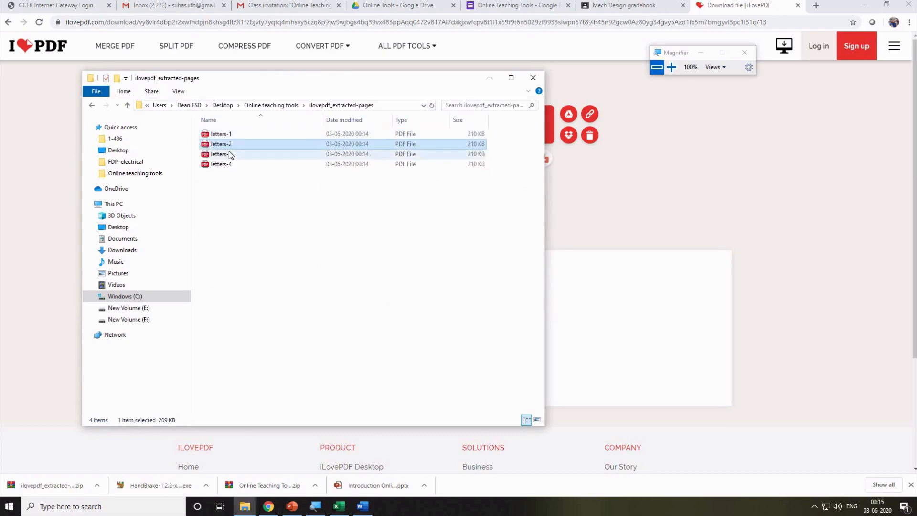
click(228, 153)
click(228, 163)
click(274, 257)
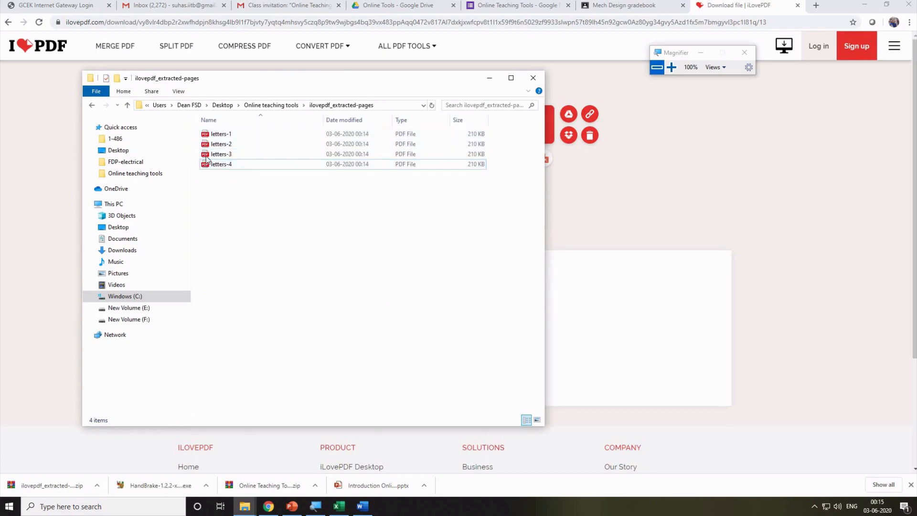
drag(206, 159, 204, 120)
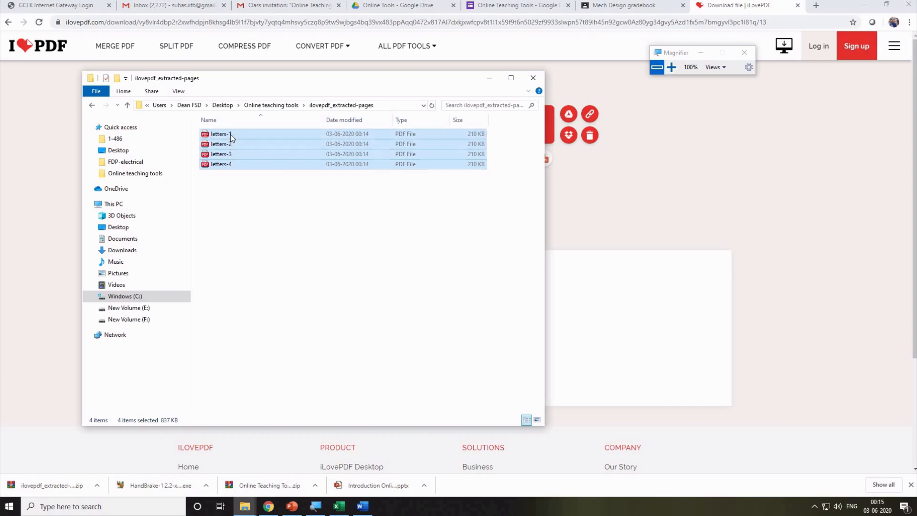
right_click(230, 134)
click(251, 292)
click(236, 135)
text(0)
key(Return)
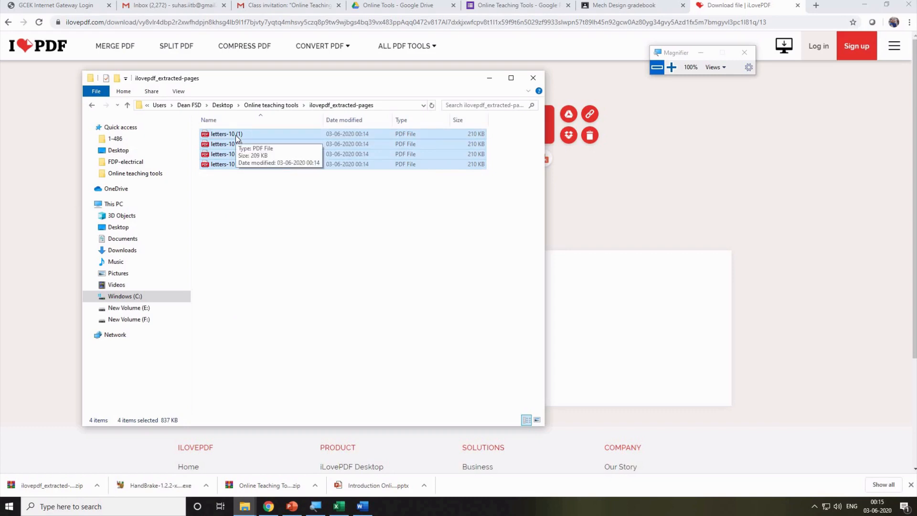
Renumber the files so they run letters-10 (10) through letters-10 (13).
right_click(230, 135)
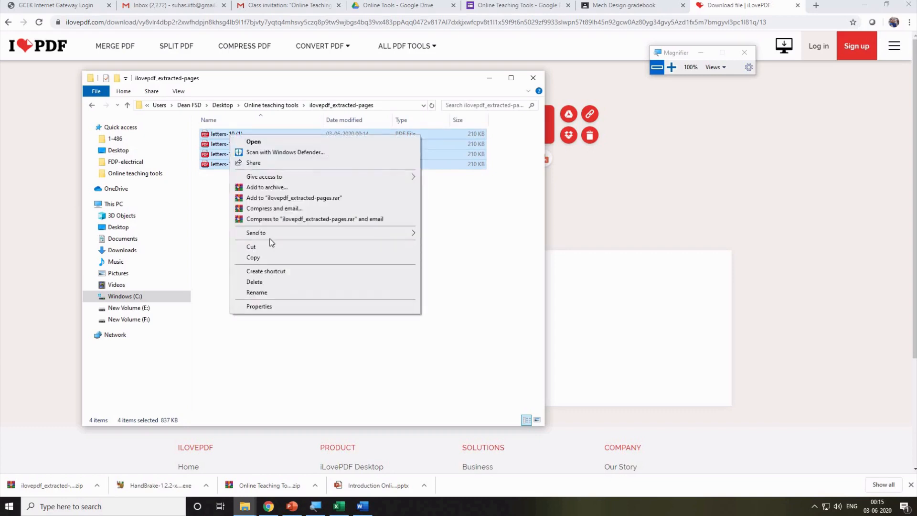
click(266, 293)
click(238, 136)
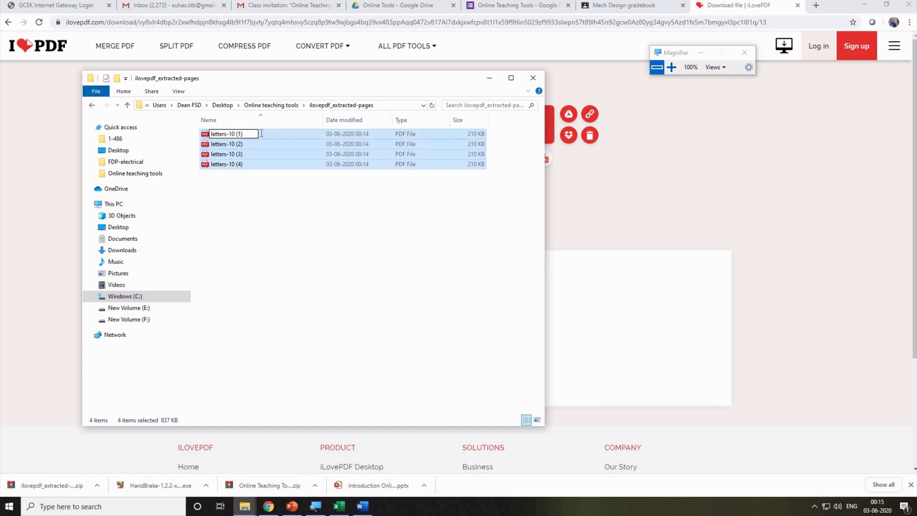
key(Return)
click(273, 239)
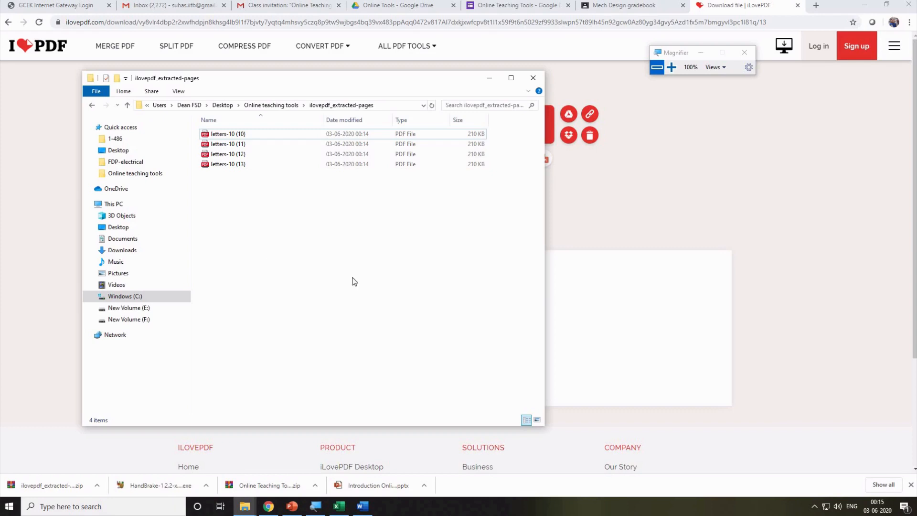
click(697, 180)
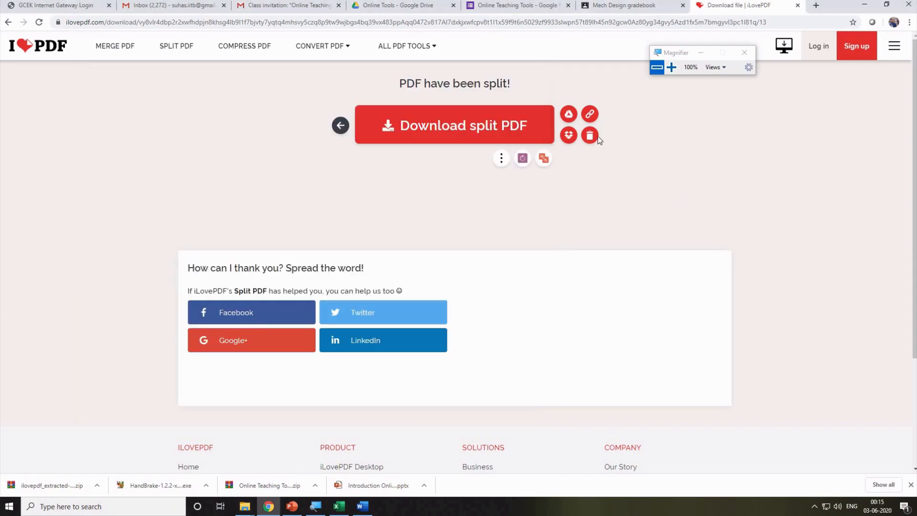
Create a new Letters folder inside Online Tools in Google Drive and open it.
mouse_move(371, 45)
click(400, 11)
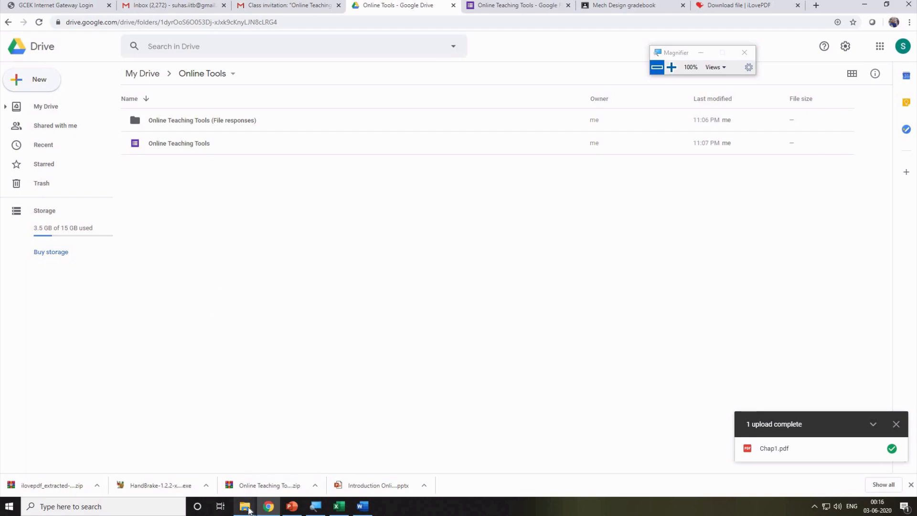
right_click(216, 226)
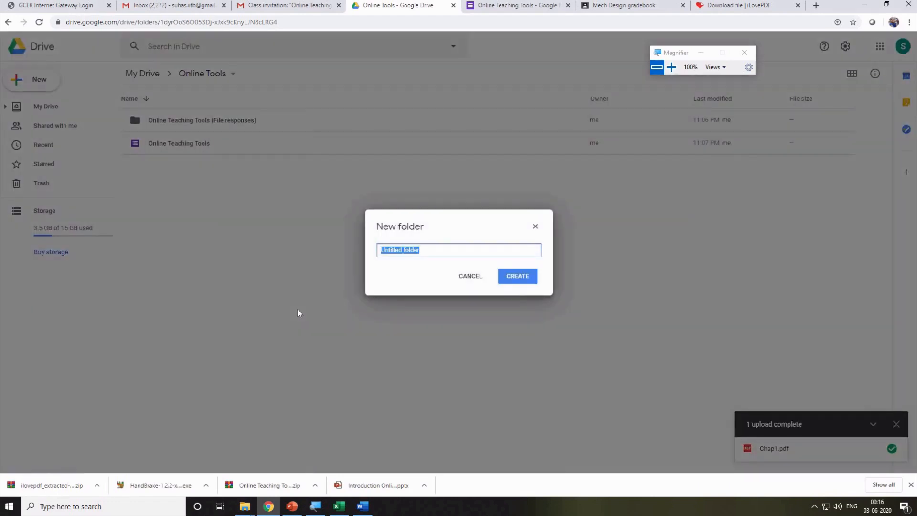
text(Lecture)
key(Return)
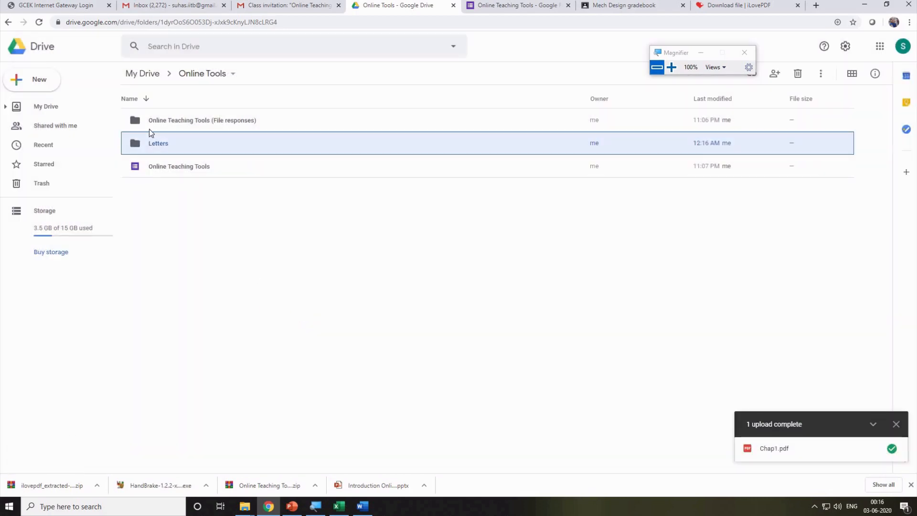
double_click(171, 149)
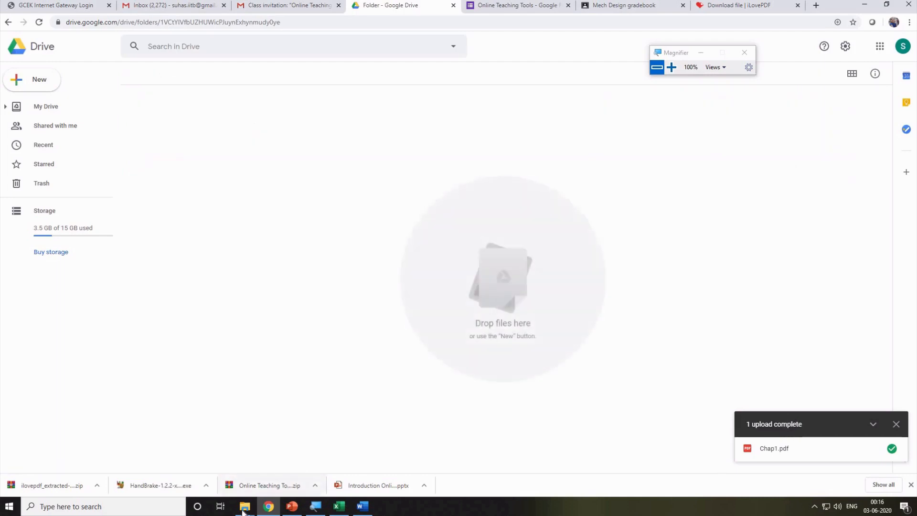
Drag the four letters-10 PDFs from File Explorer into the Letters folder to upload them.
mouse_move(258, 495)
click(304, 462)
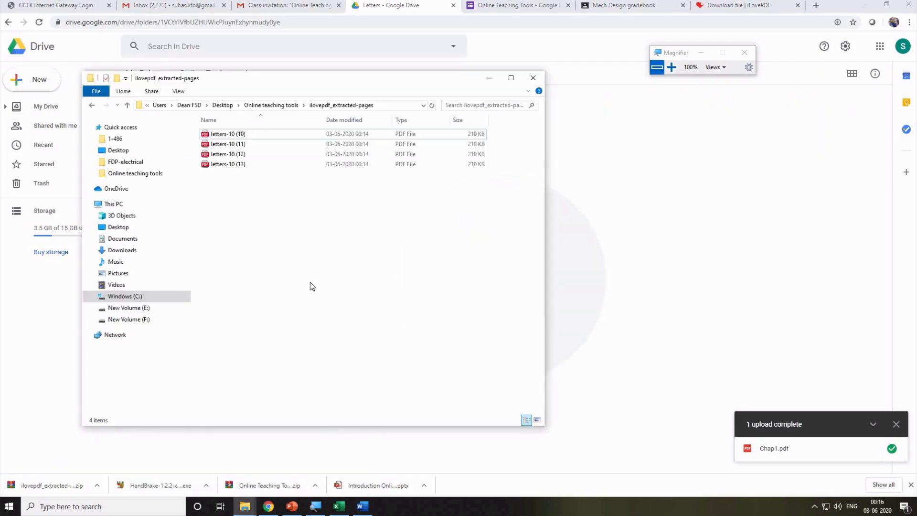
drag(310, 283, 196, 117)
drag(228, 153, 596, 218)
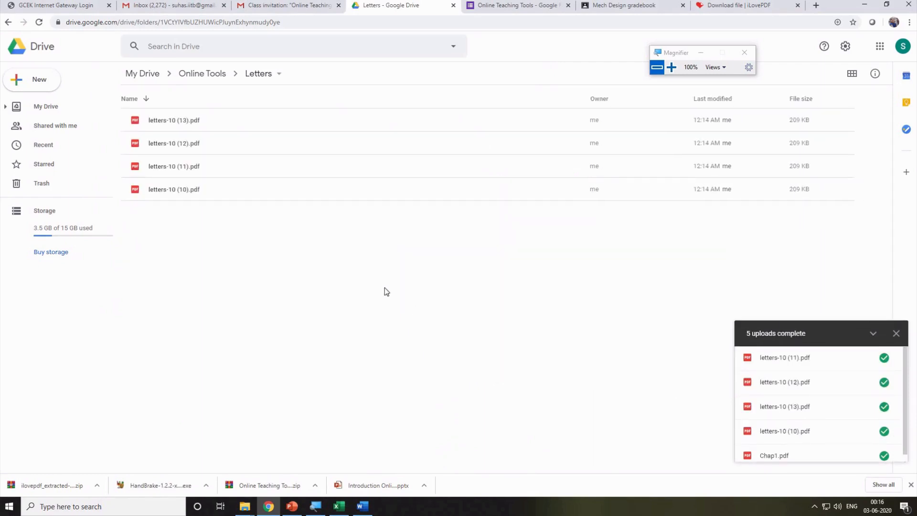
click(217, 73)
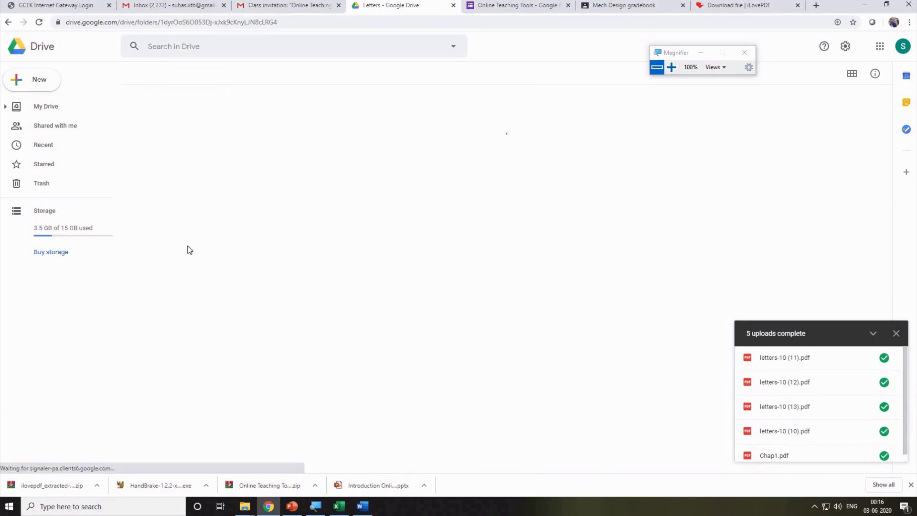
Create a new Google Sheet and paste in the A1:H1 header row from the Participants Data workbook.
right_click(230, 247)
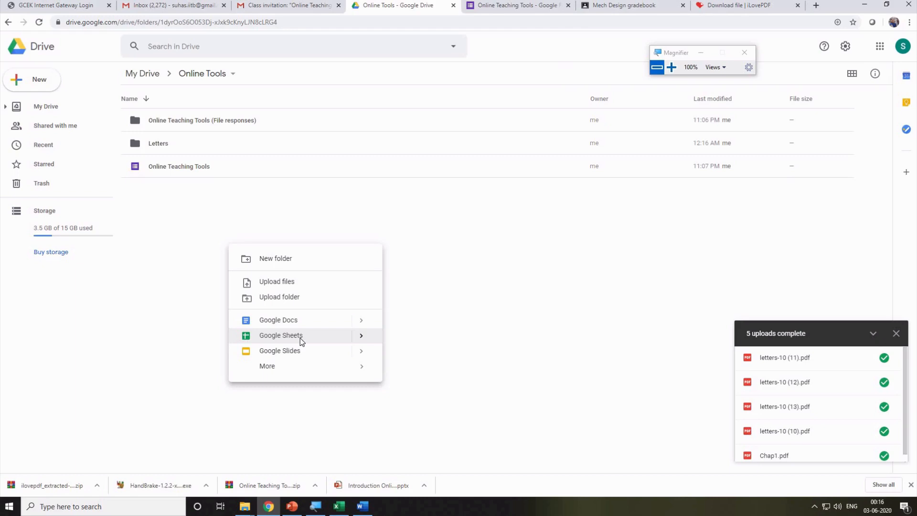
click(300, 337)
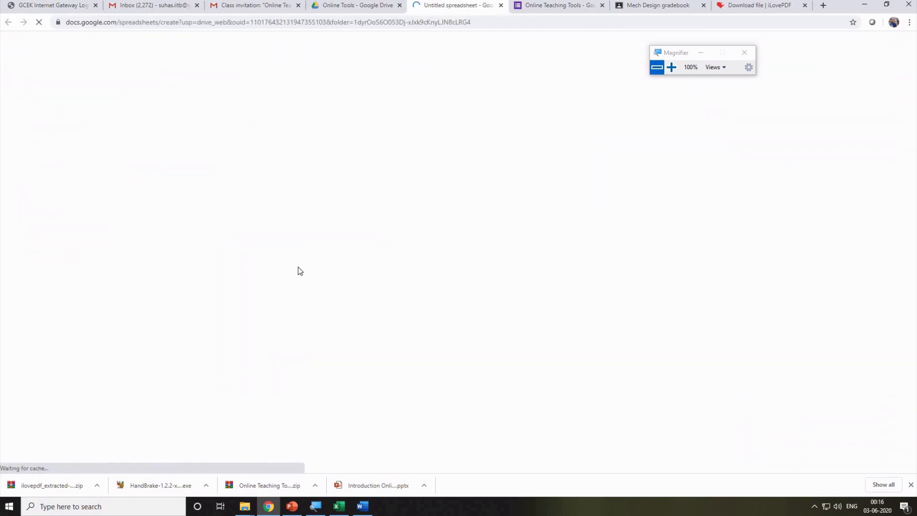
click(338, 506)
click(769, 242)
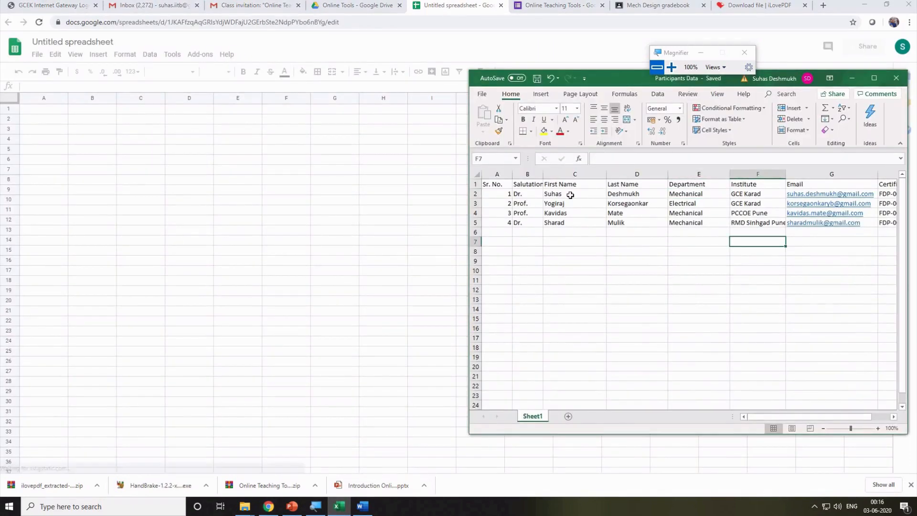
drag(494, 184, 840, 186)
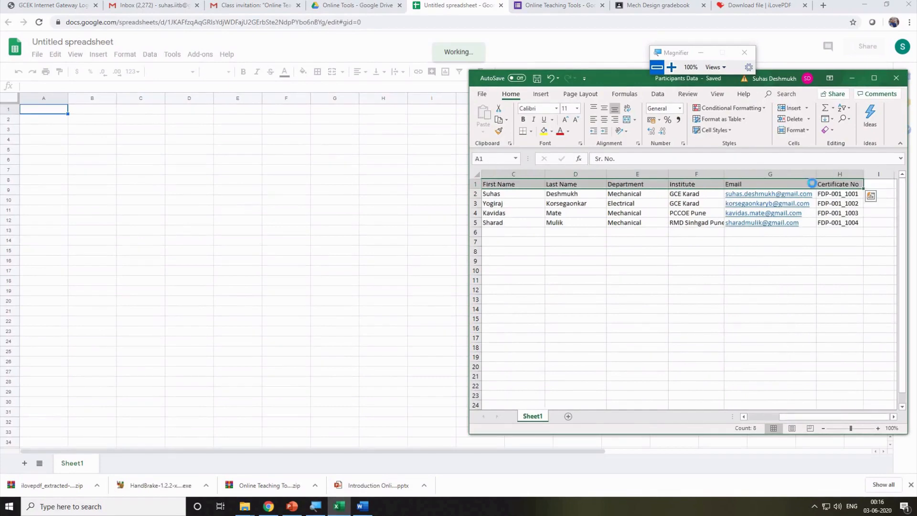
key(ctrl+c)
click(43, 108)
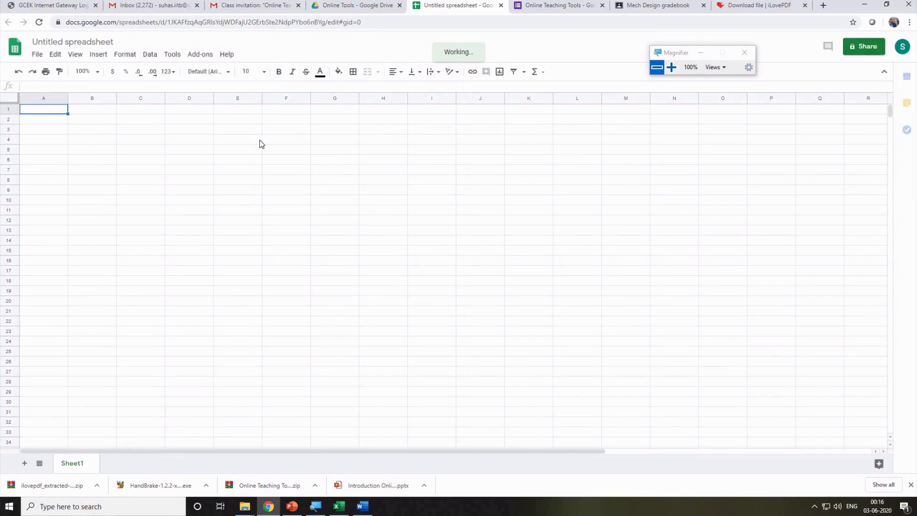
key(ctrl+v)
click(433, 201)
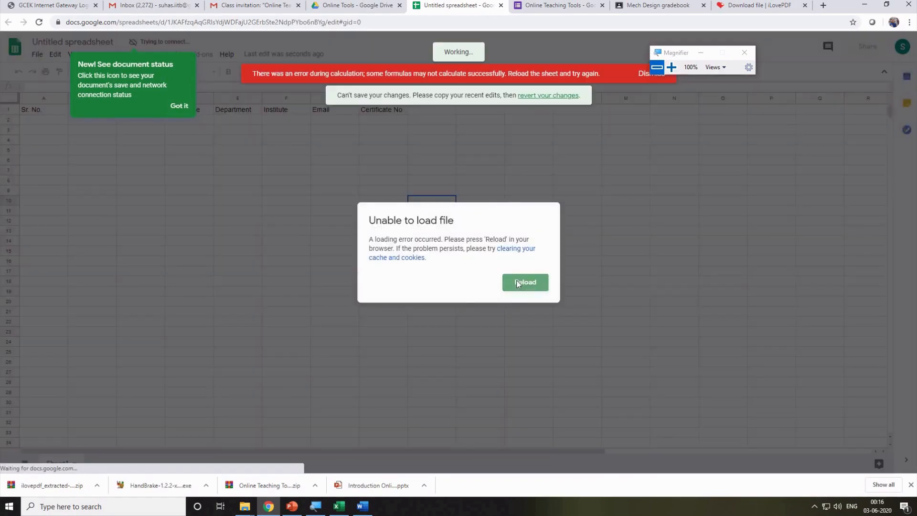
Reload past the loading error and add a 'Links' header in cell I1.
click(526, 282)
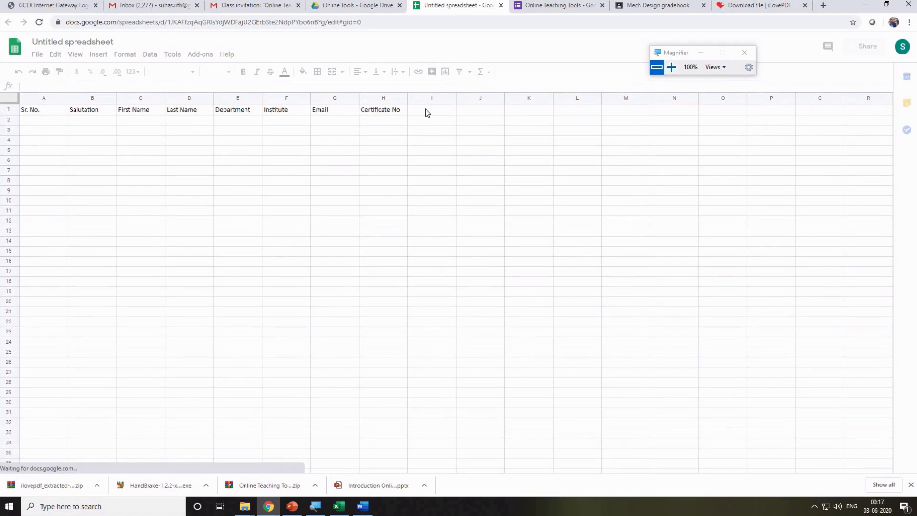
click(428, 113)
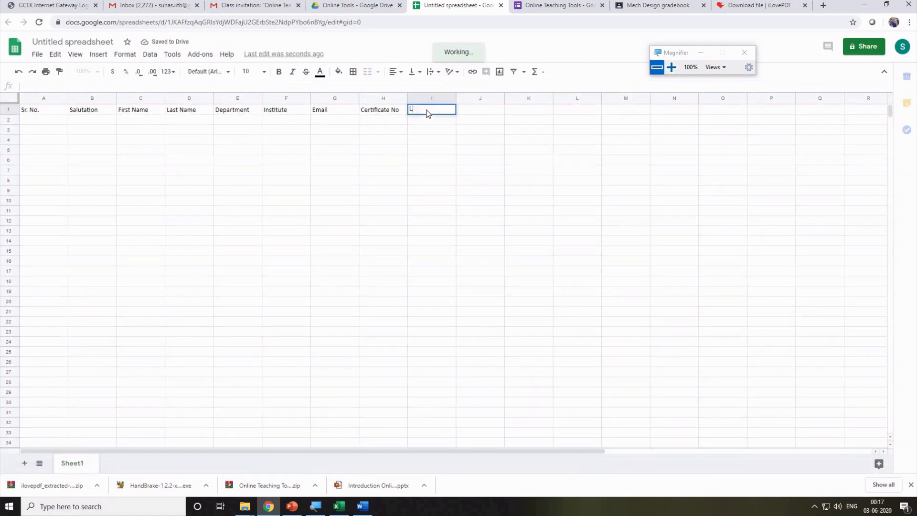
text(Links)
key(Return)
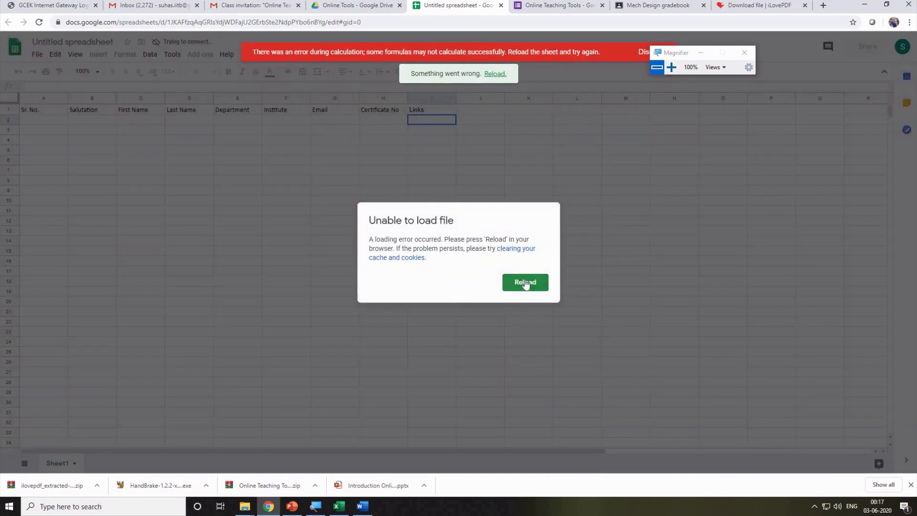
click(525, 283)
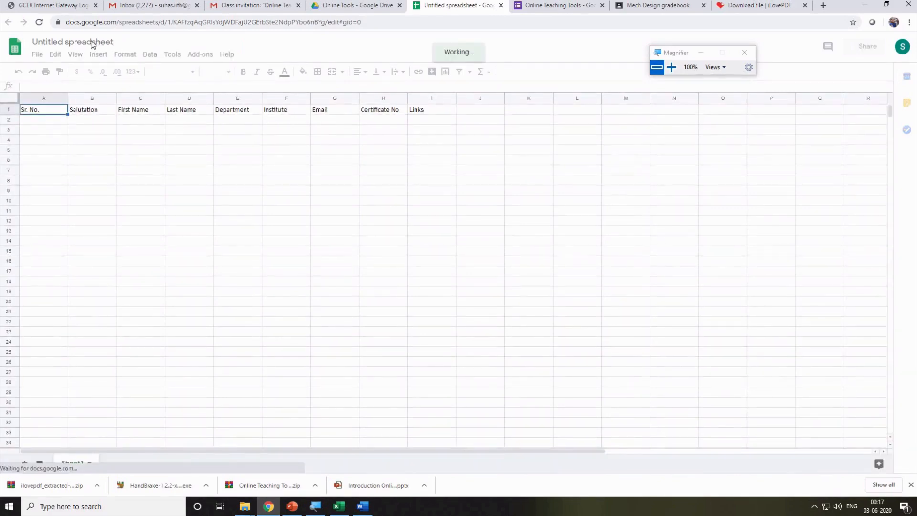
Change the spreadsheet title to 'Links to let', reloading whenever the load error appears.
click(93, 43)
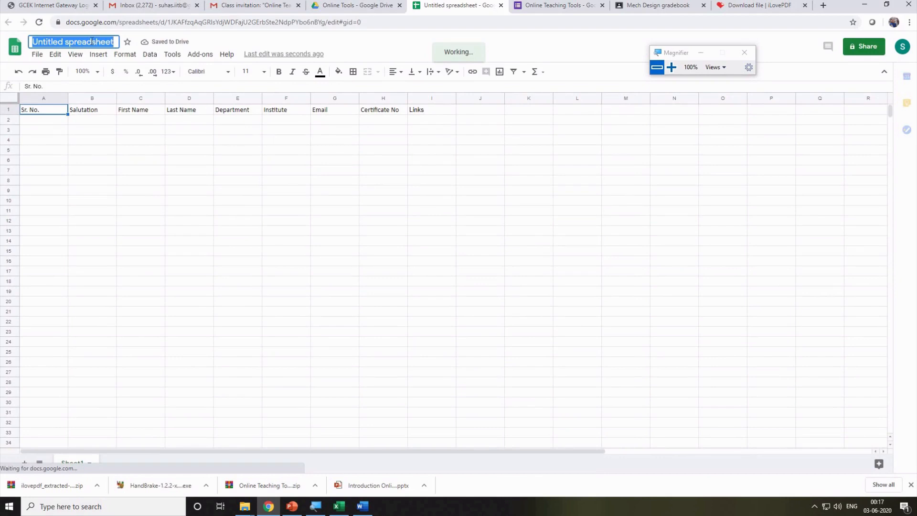
text(Links)
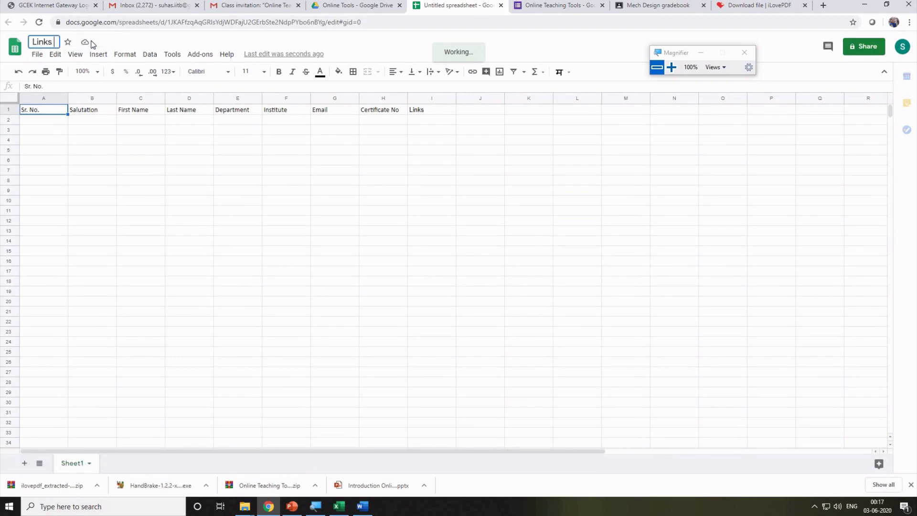
key(Return)
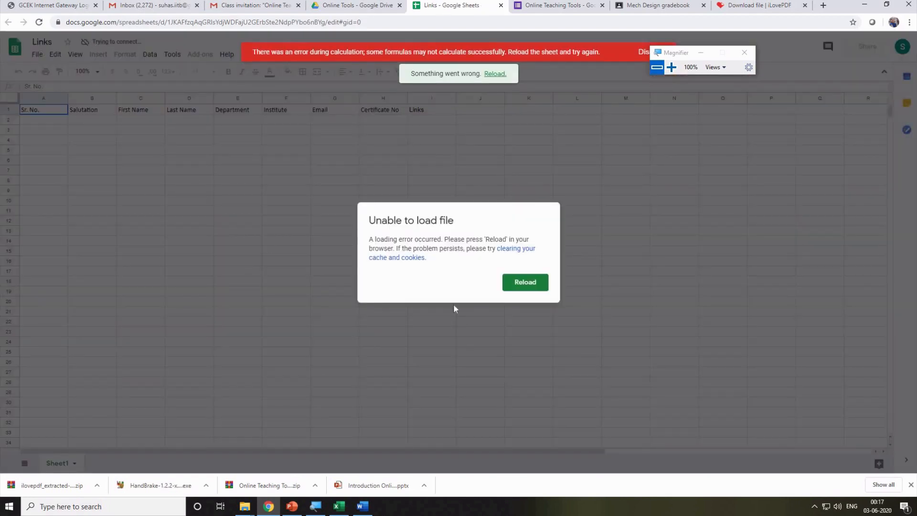
click(517, 283)
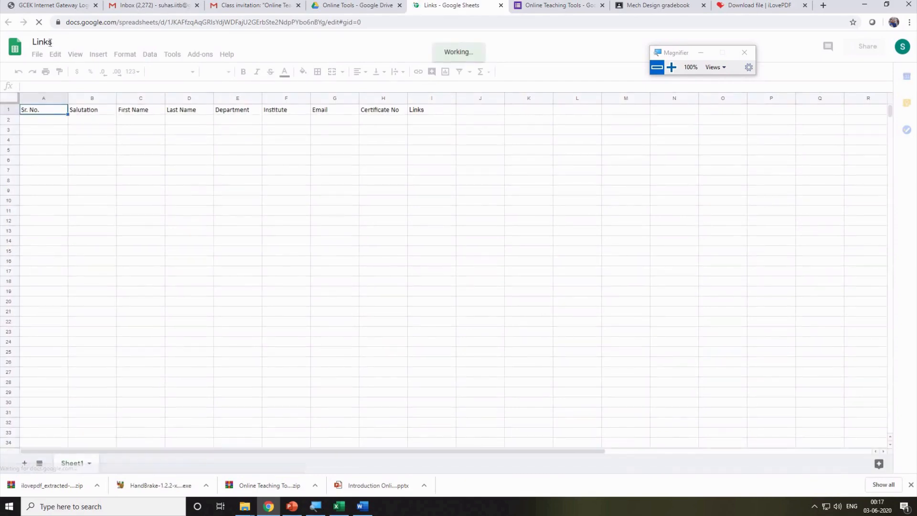
click(56, 42)
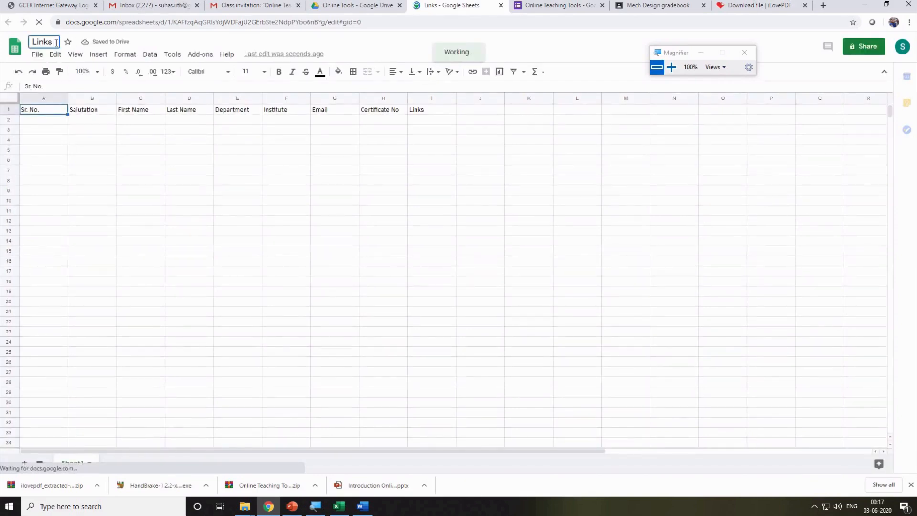
text(to le)
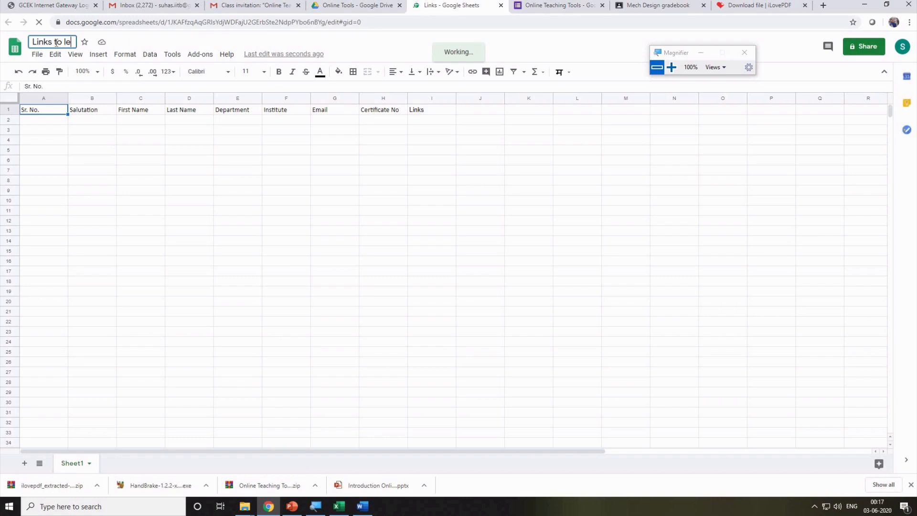
text(t)
key(Return)
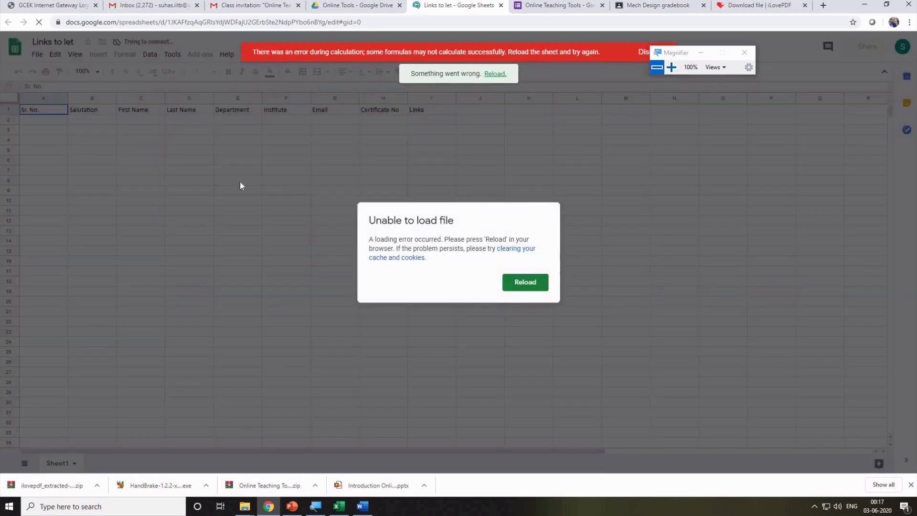
click(526, 281)
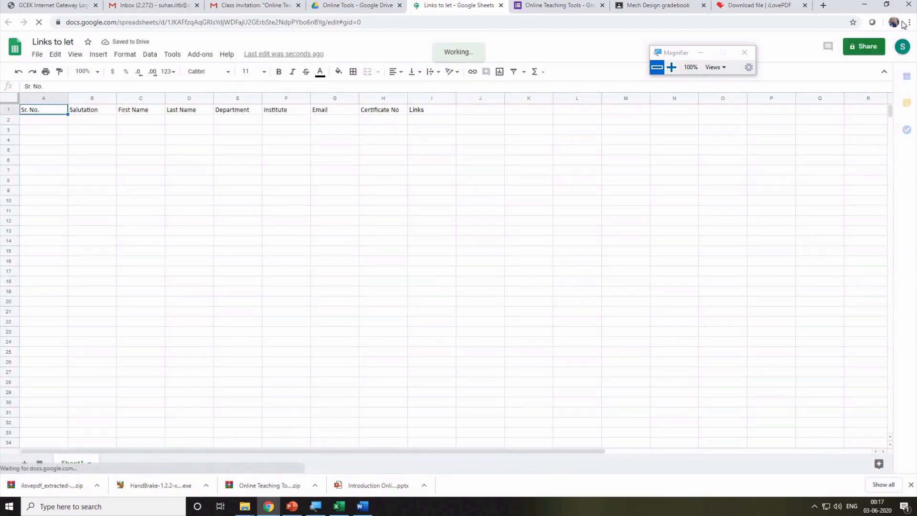
click(75, 42)
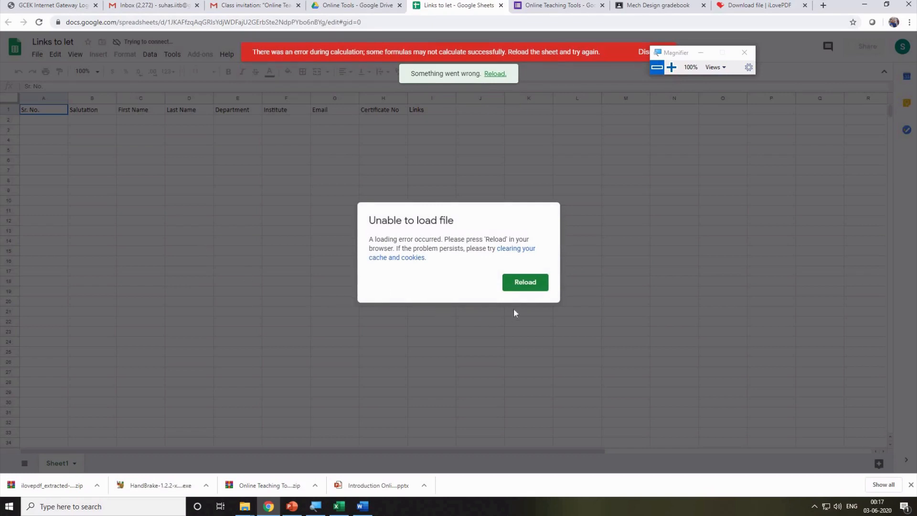
click(523, 287)
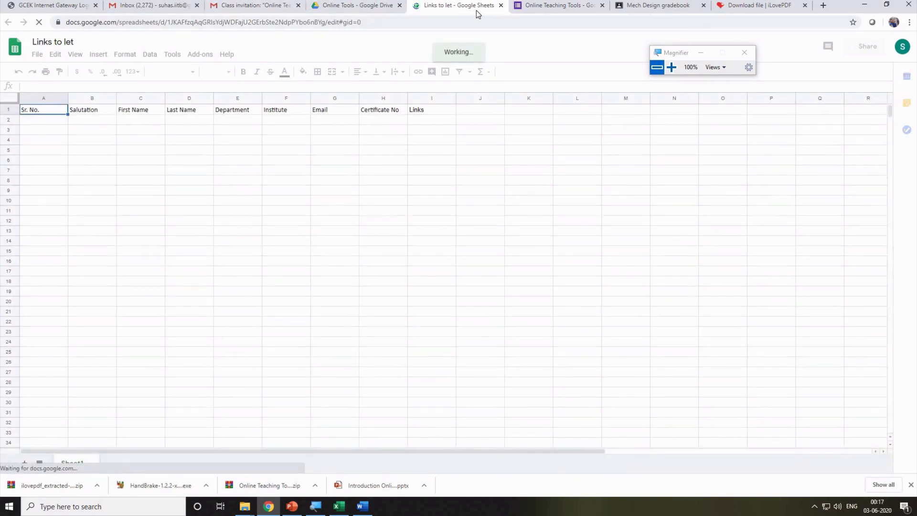
Close the spreadsheet, Drive, form, gradebook and iLovePDF browser tabs.
click(501, 6)
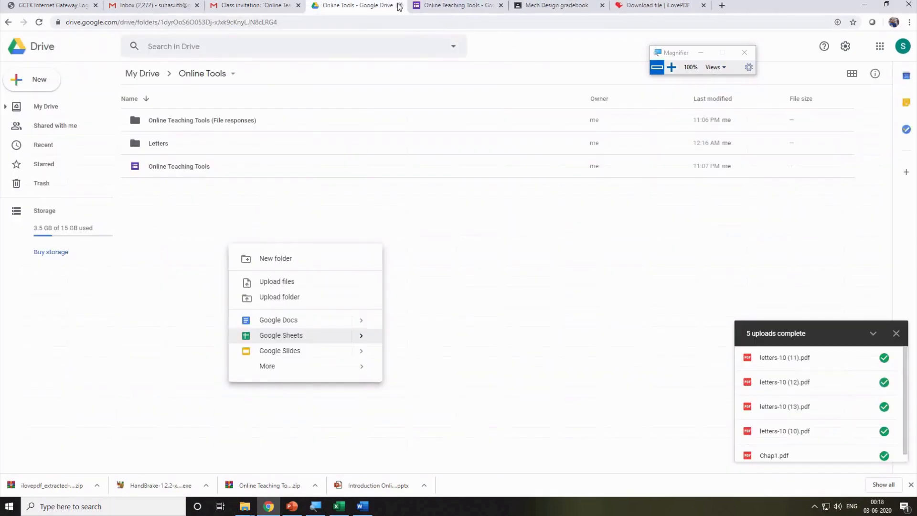
key(F5)
key(ctrl+w)
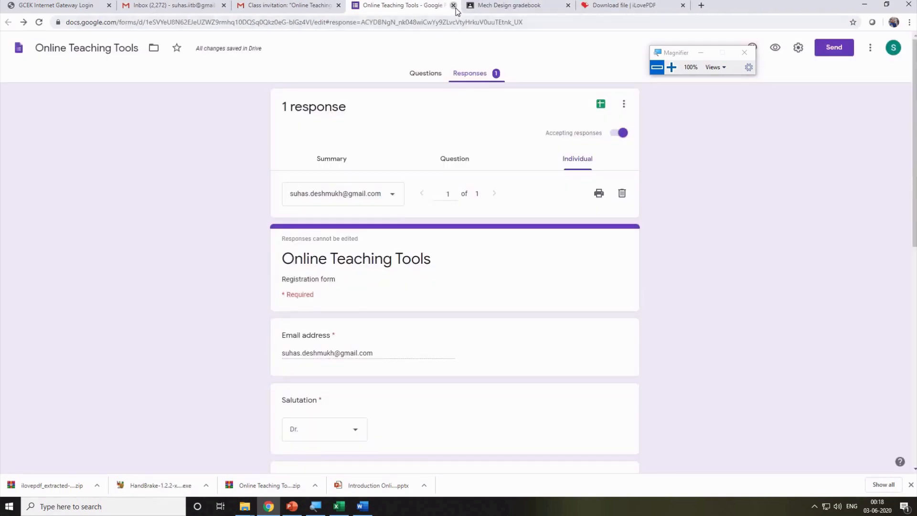
click(453, 5)
click(453, 6)
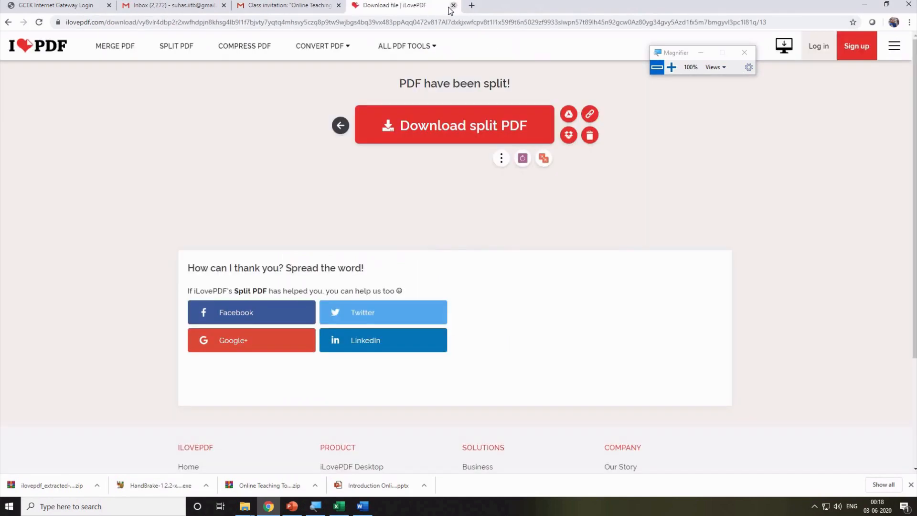
key(ctrl+w)
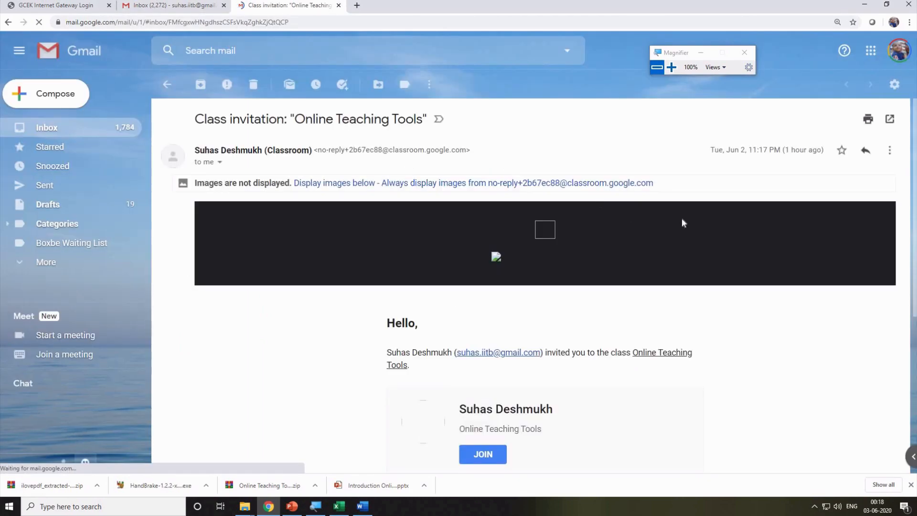
Sign out of all Google accounts and sign back in with the second listed account.
click(901, 50)
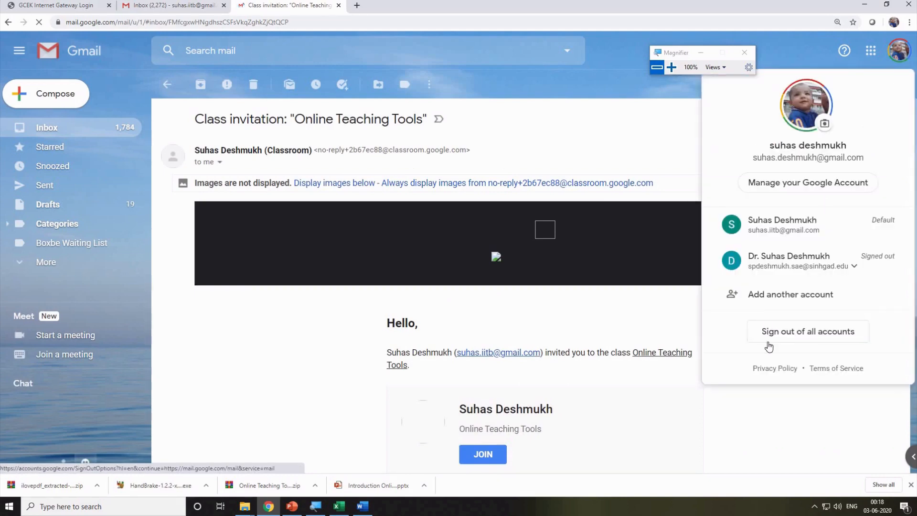
click(795, 335)
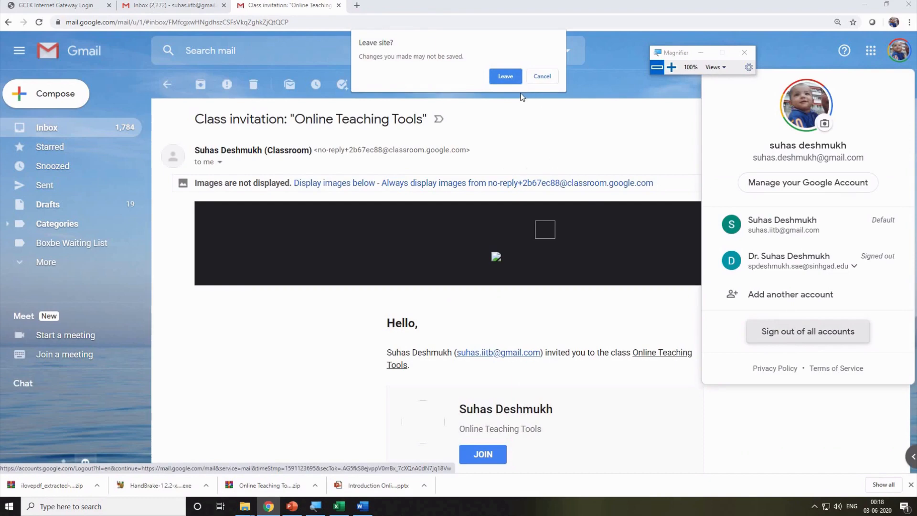
click(499, 77)
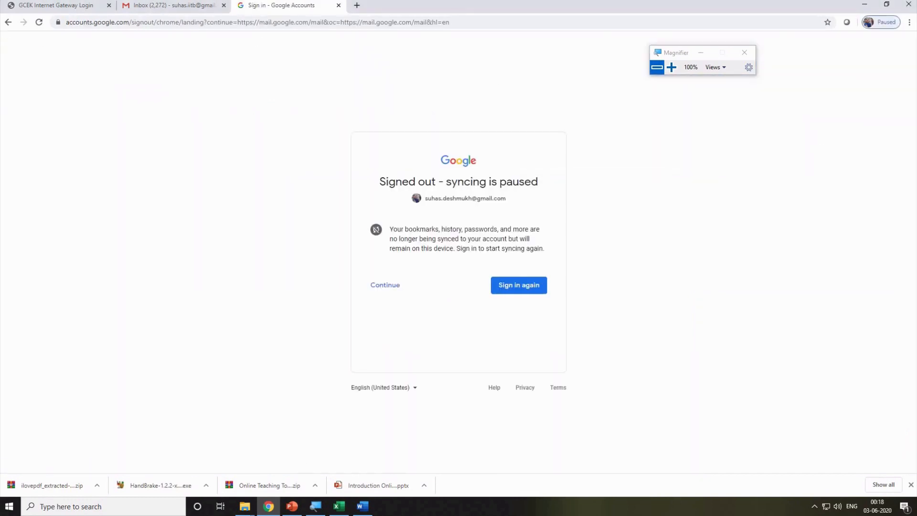
click(224, 6)
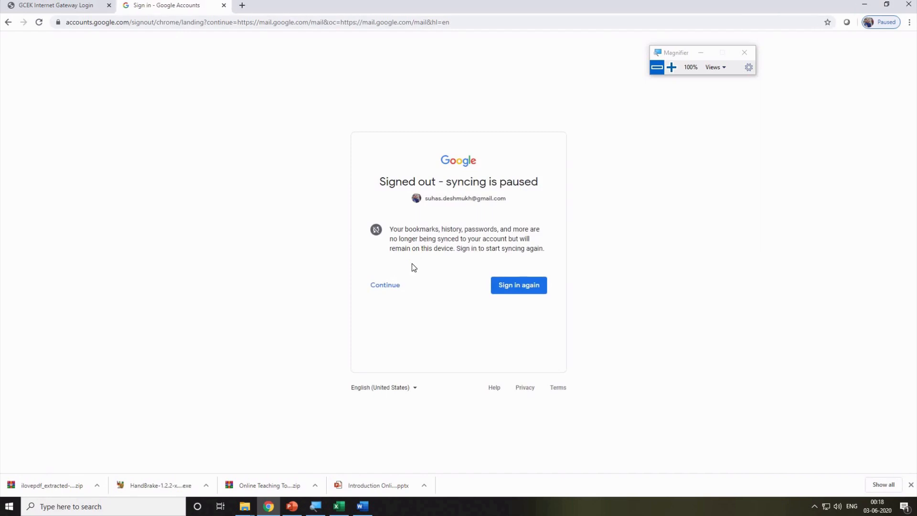
click(396, 286)
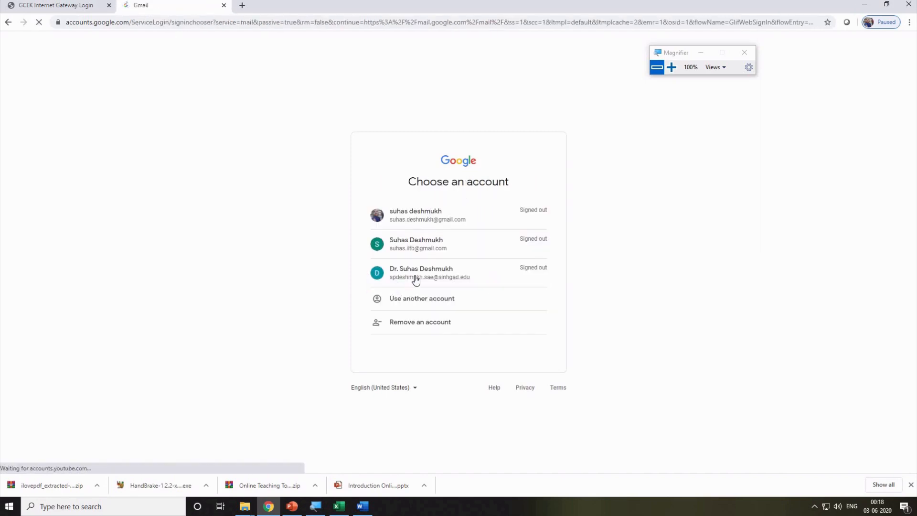
click(447, 249)
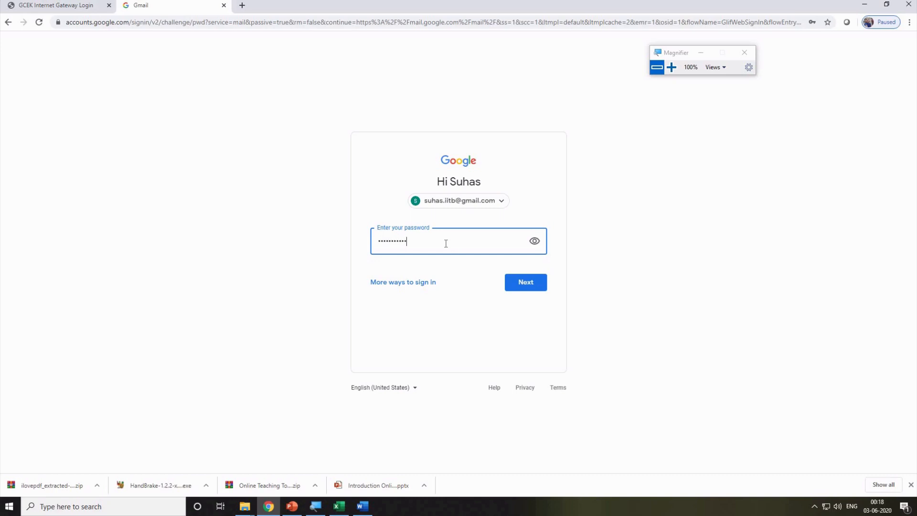
key(Return)
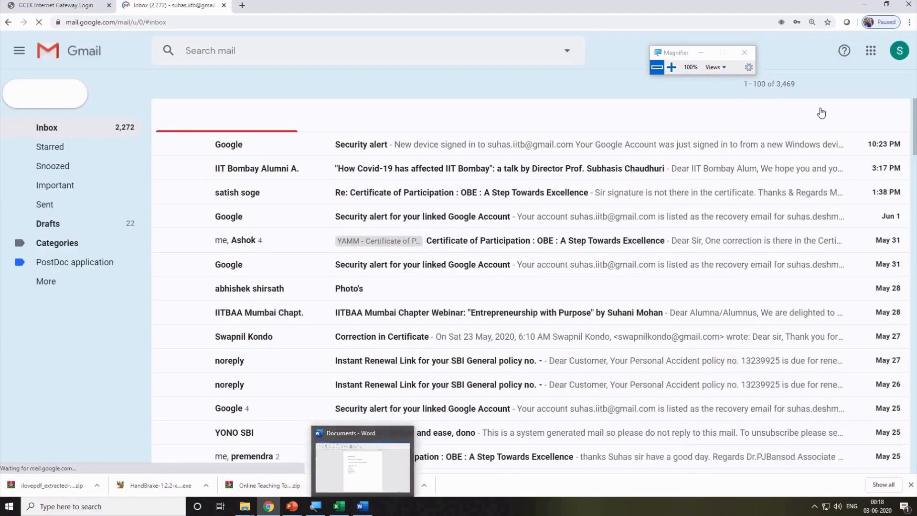
Open Google Drive from the apps grid and open the Yamm Sheet 4 spreadsheet.
click(870, 51)
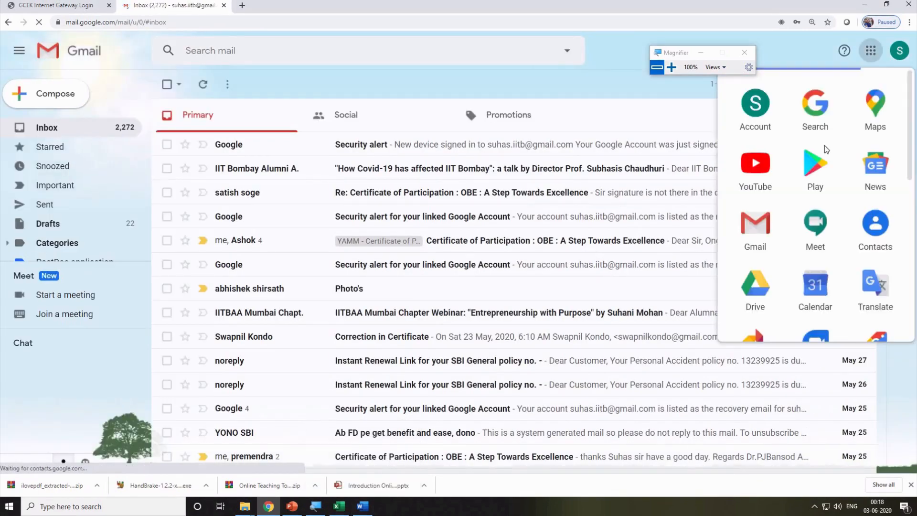
click(753, 290)
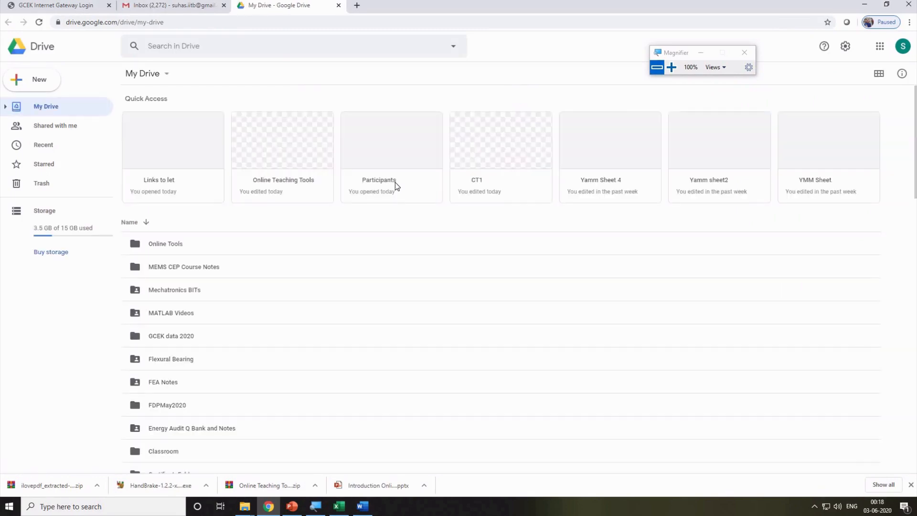
click(161, 246)
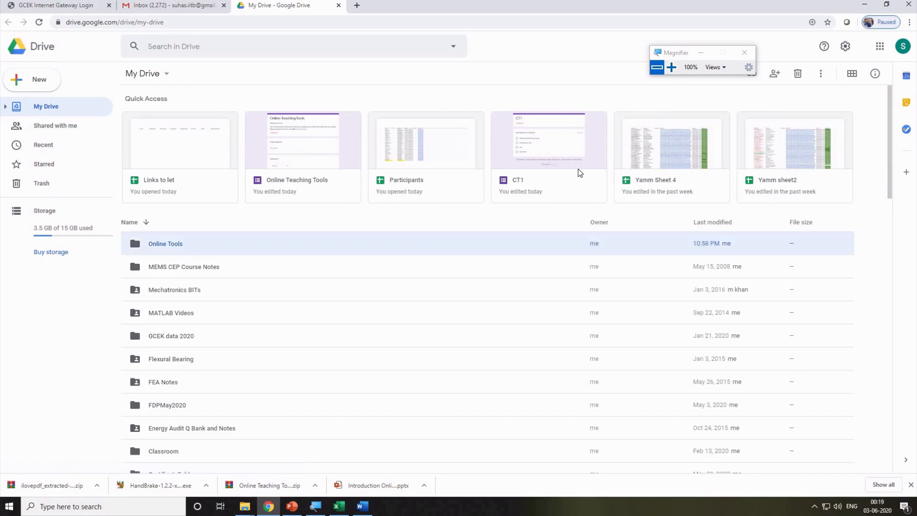
click(666, 152)
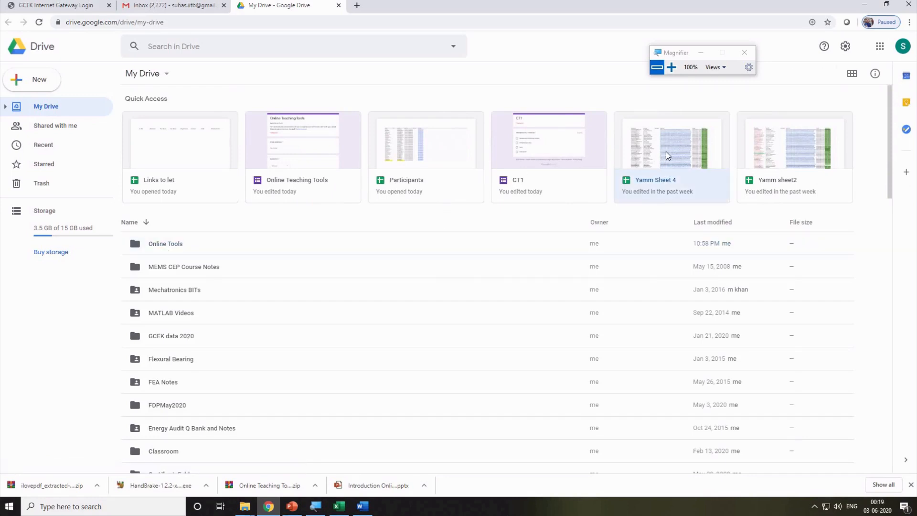
double_click(666, 152)
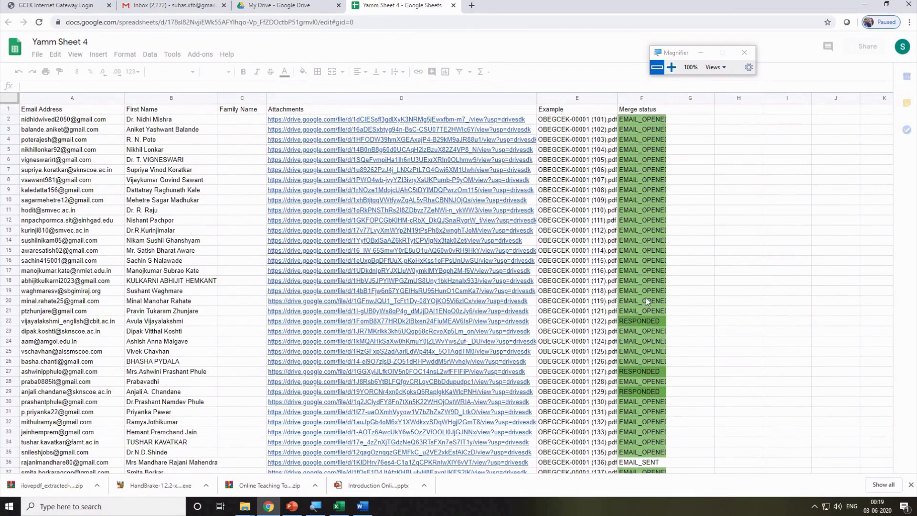
Try the Tools menu in Yamm Sheet 4, reloading after the loading error and retrying.
scroll(631, 315, down, 3)
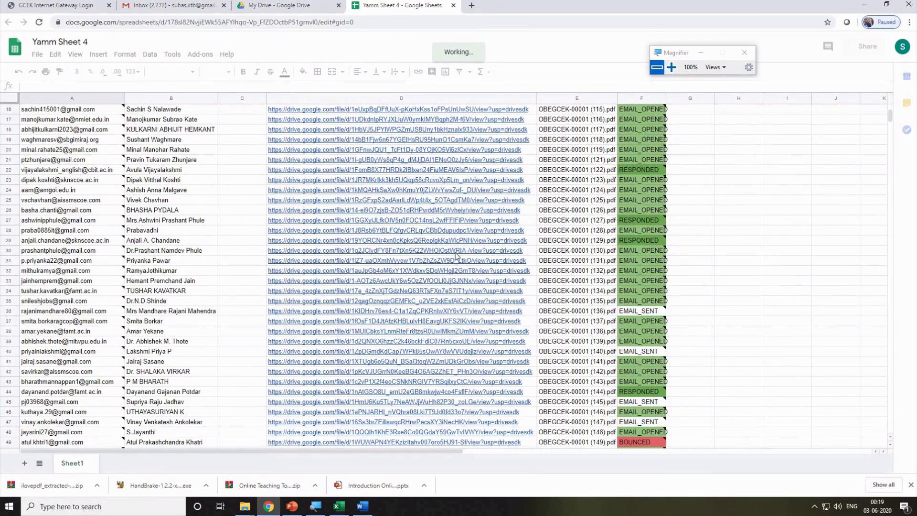
scroll(194, 277, up, 5)
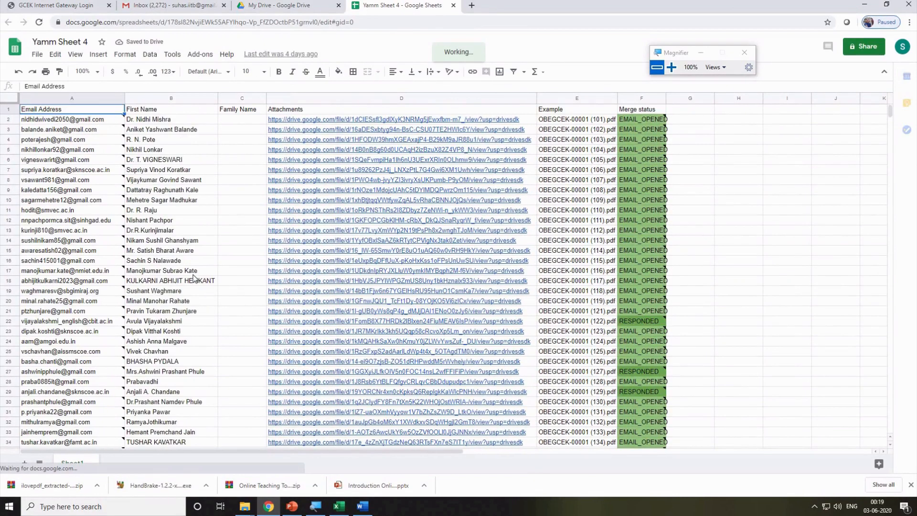
click(173, 57)
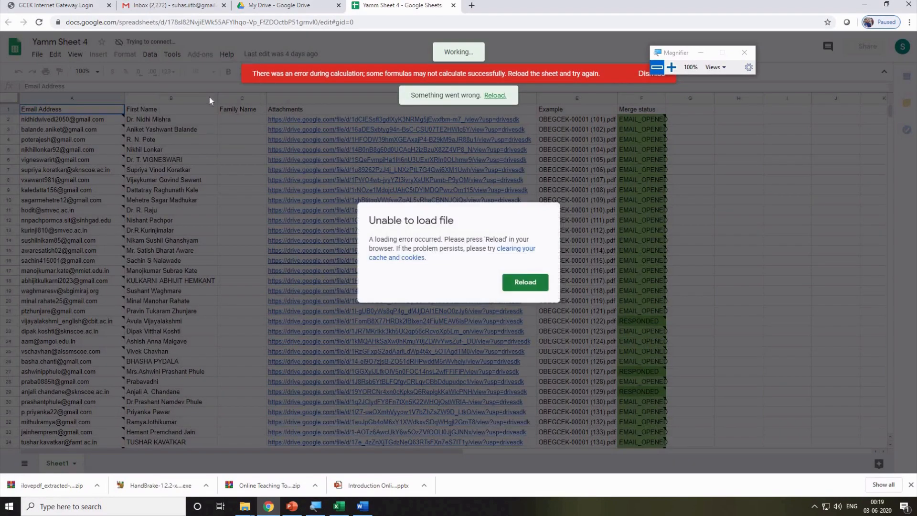
click(516, 281)
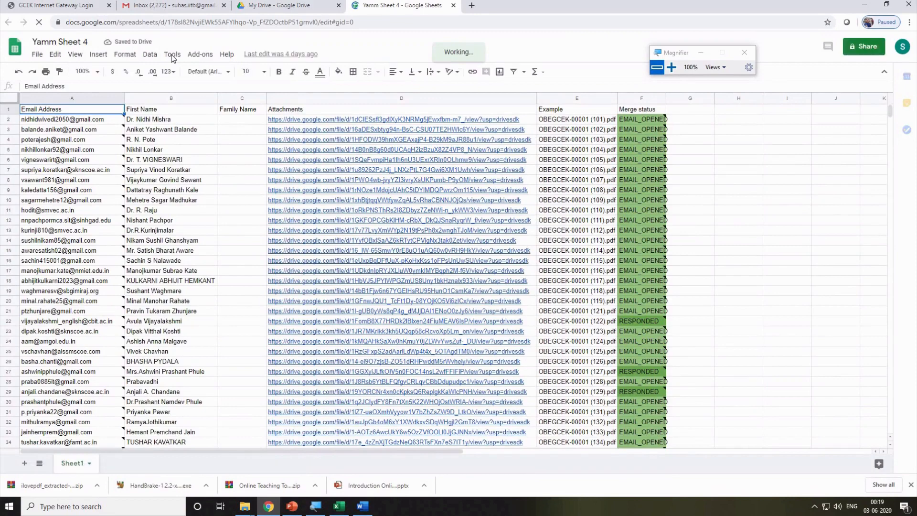
click(172, 56)
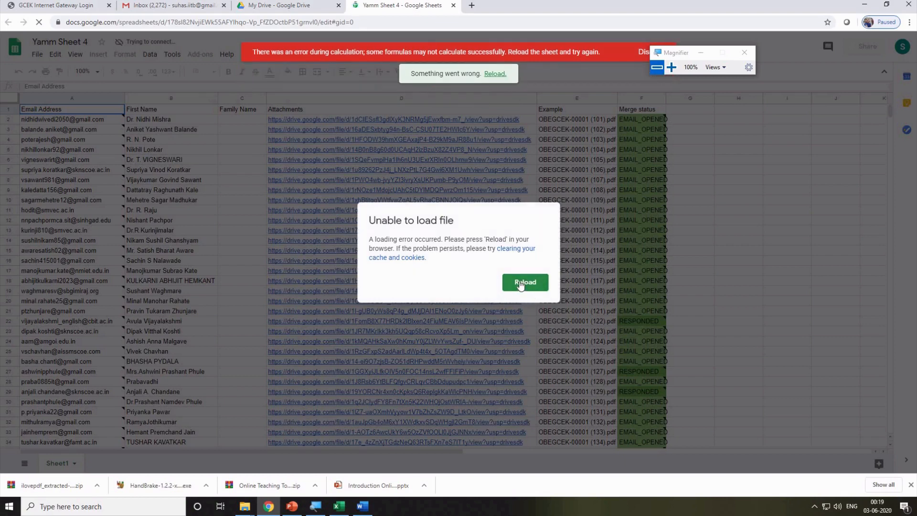
Open the Clear cache & cookies help article from the error dialog and scroll through it.
click(519, 252)
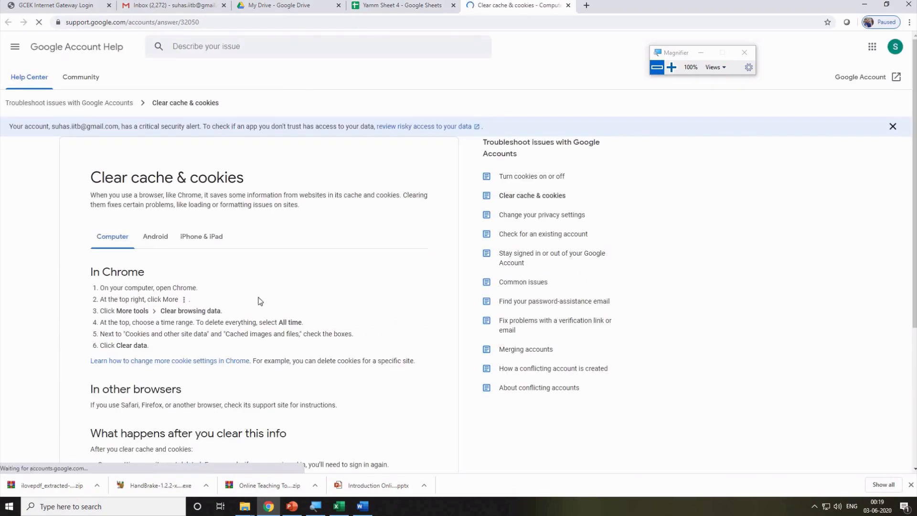
scroll(153, 326, down, 4)
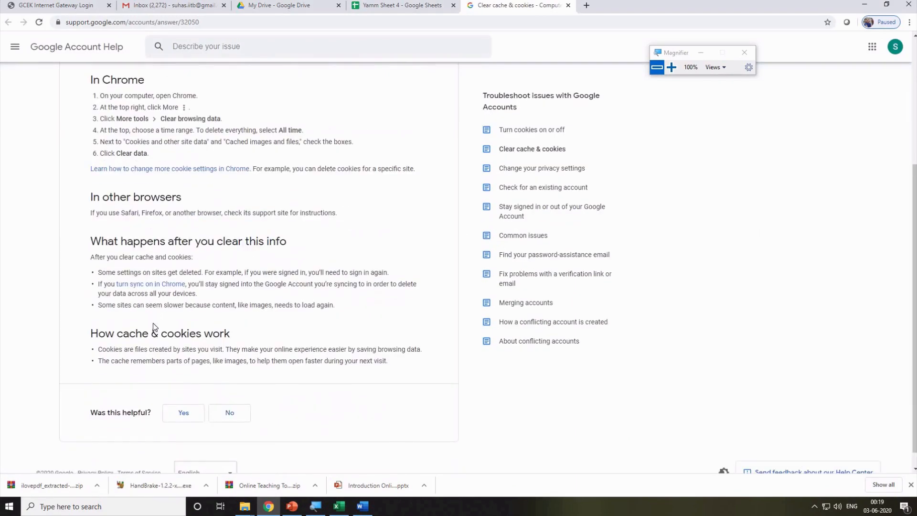
scroll(152, 323, down, 1)
scroll(478, 206, up, 2)
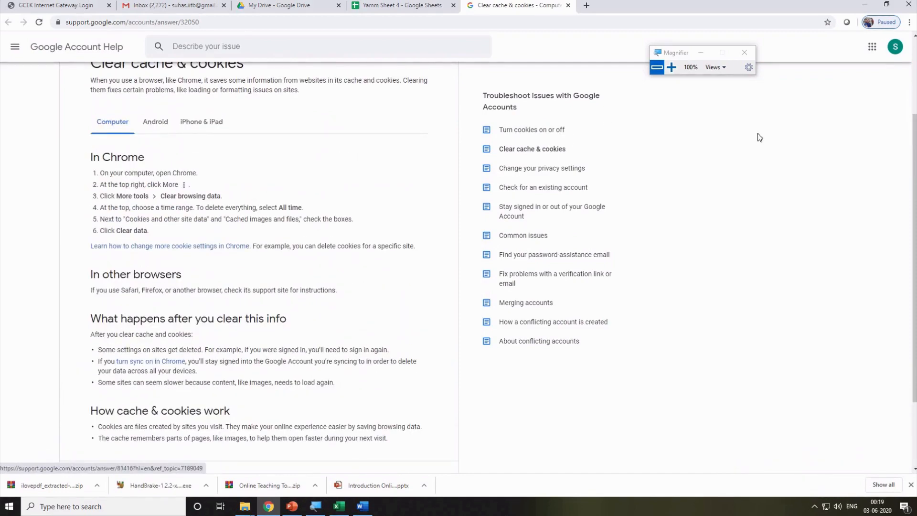
scroll(282, 89, up, 1)
Back in Yamm Sheet 4, reload and retry Tools > Script editor, then reload again.
click(381, 6)
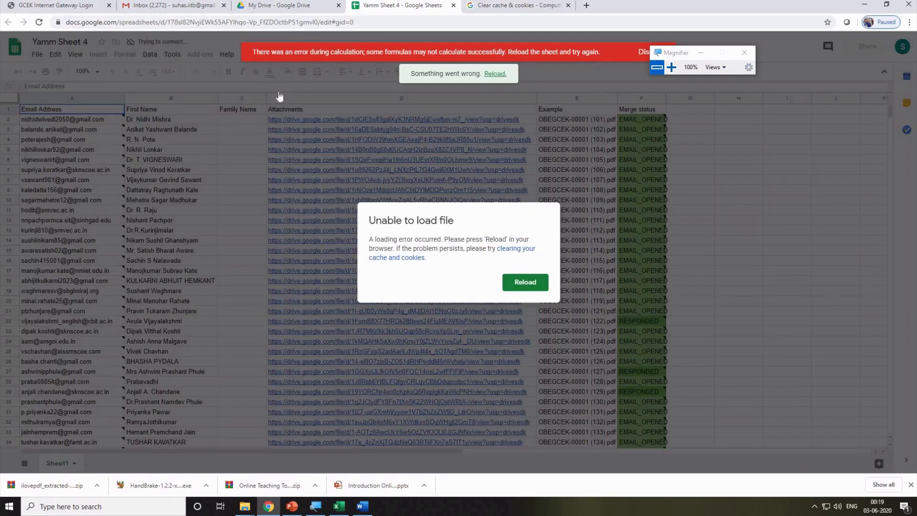
click(525, 283)
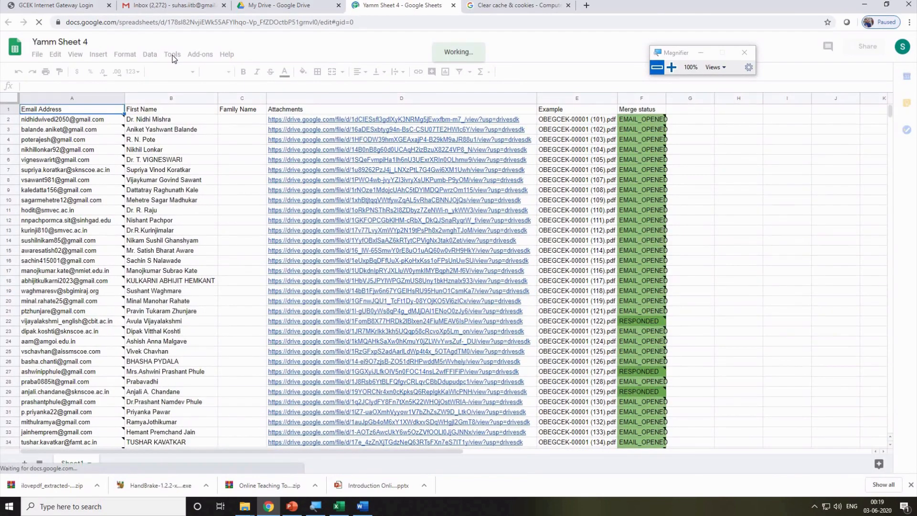
click(172, 56)
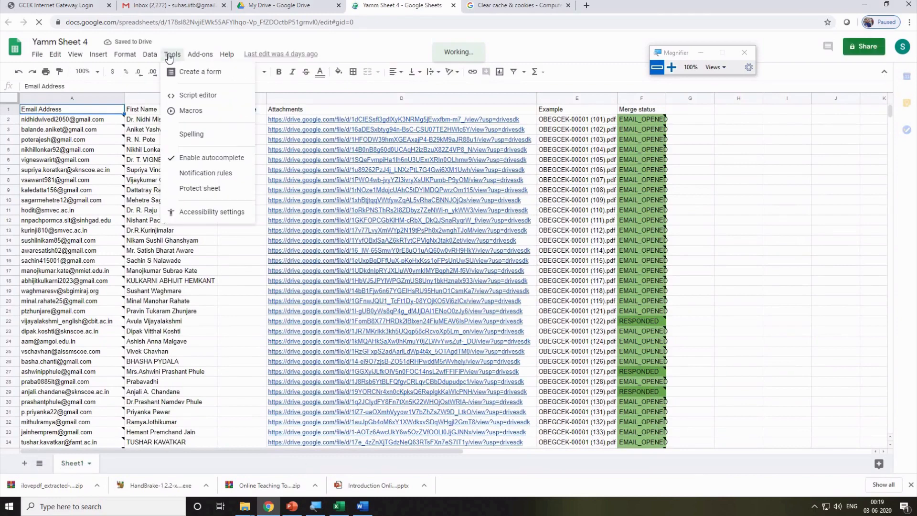
click(203, 97)
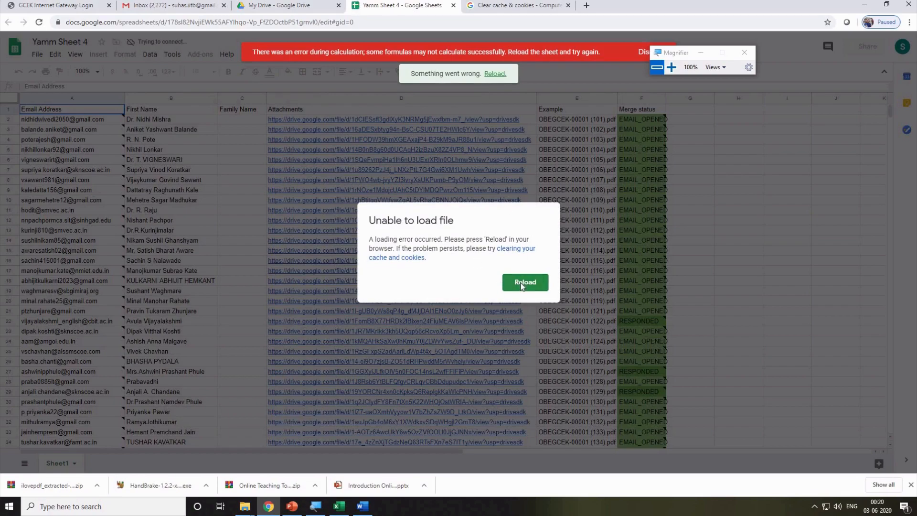
click(521, 284)
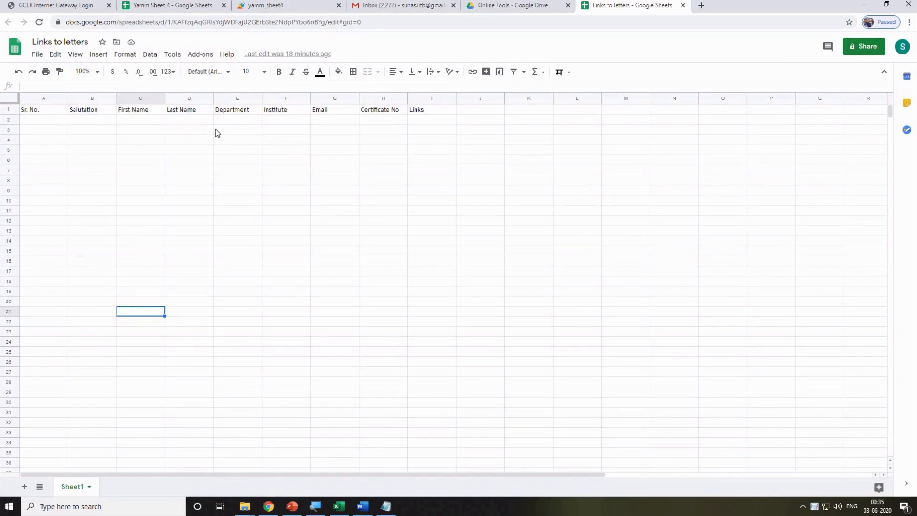
Select cell I2 under Links, then open the Letters folder in Drive.
click(377, 119)
click(429, 122)
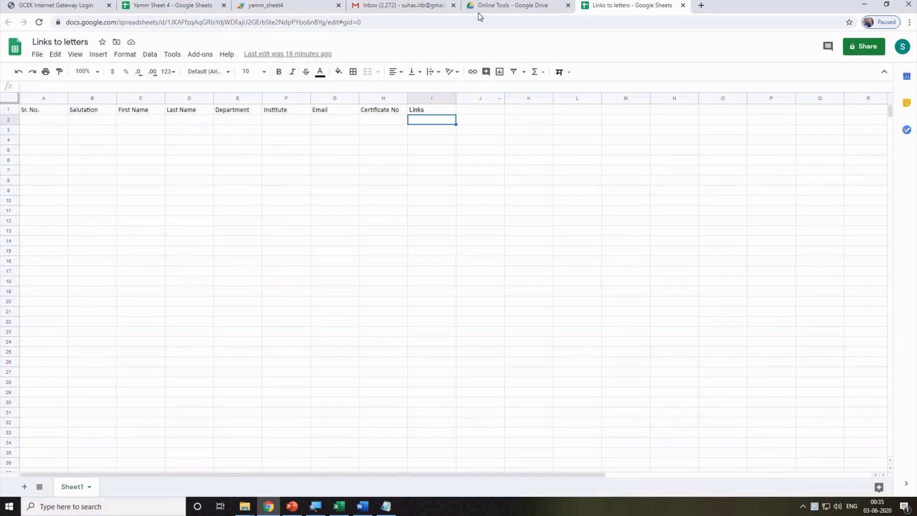
click(492, 10)
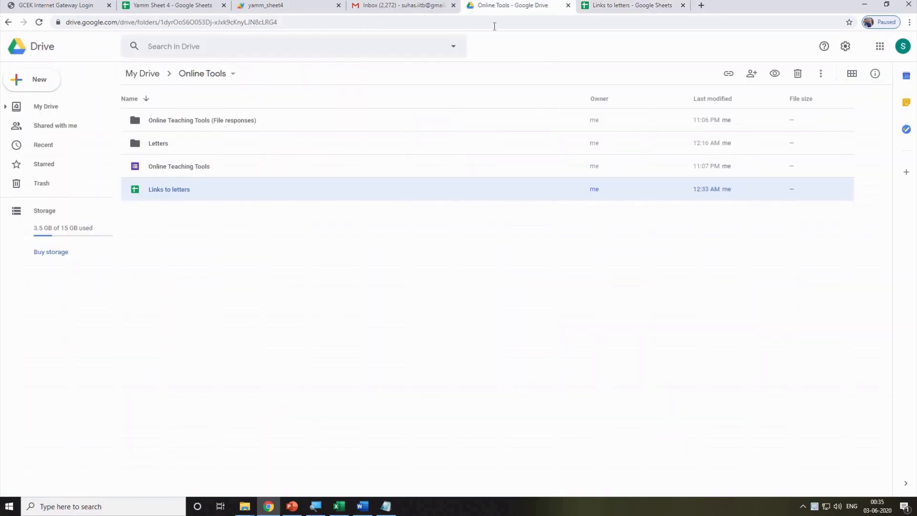
double_click(179, 146)
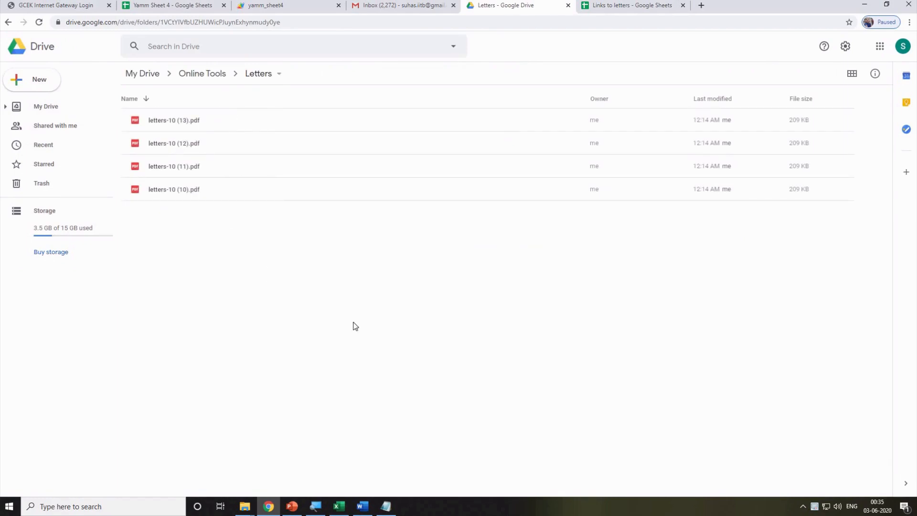
Copy the prepared script from Notepad and return to the Links to letters sheet.
click(387, 506)
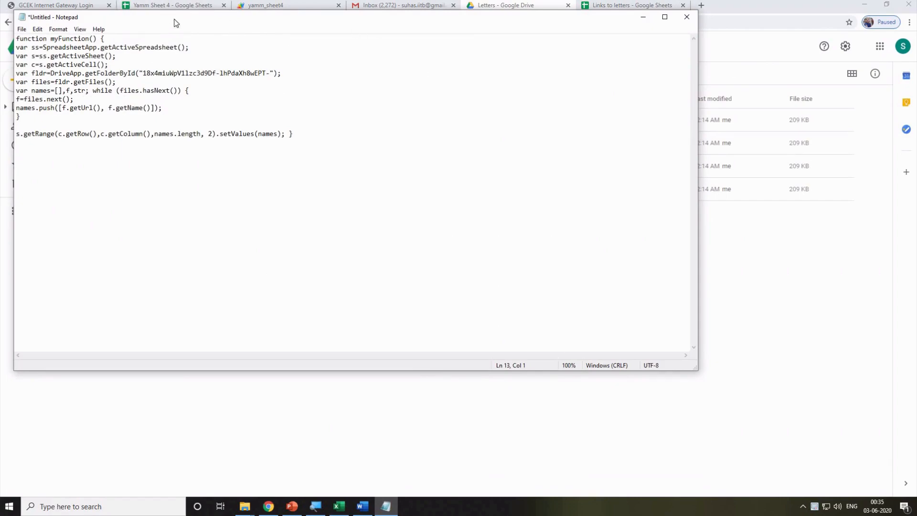
drag(174, 23, 421, 105)
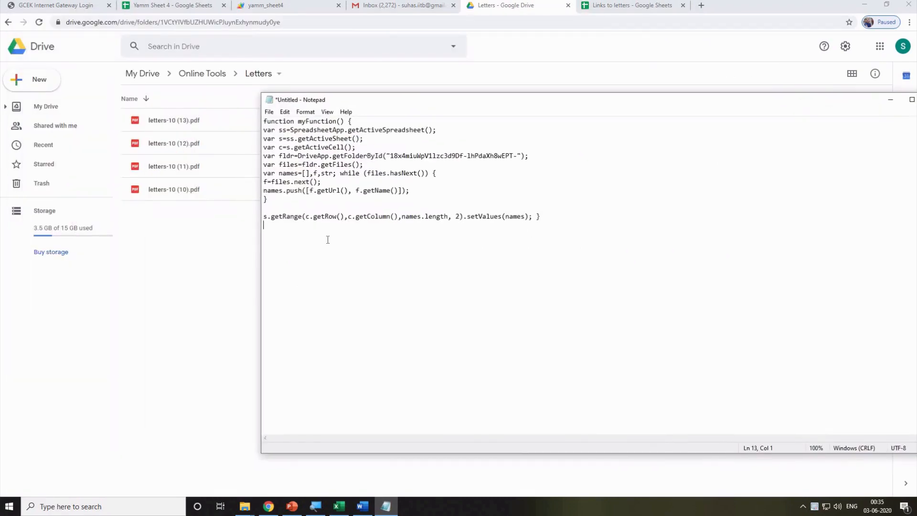
drag(268, 227, 257, 123)
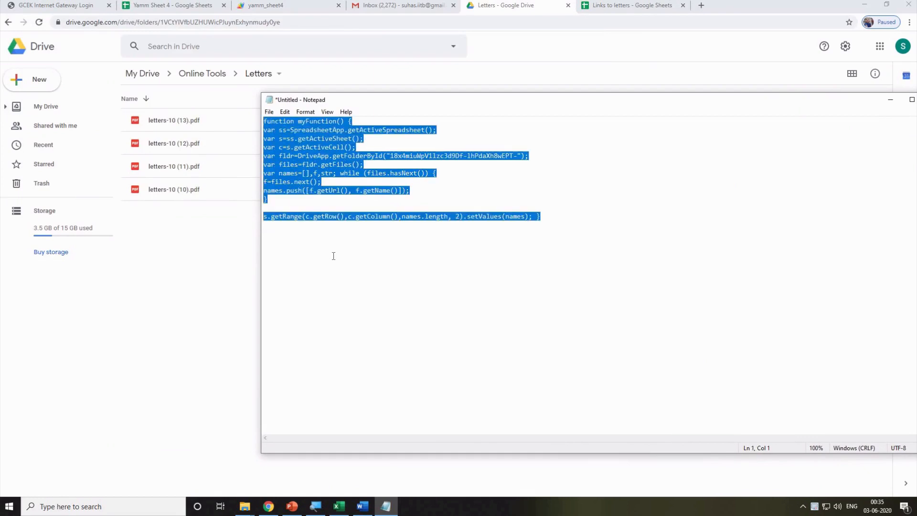
click(144, 286)
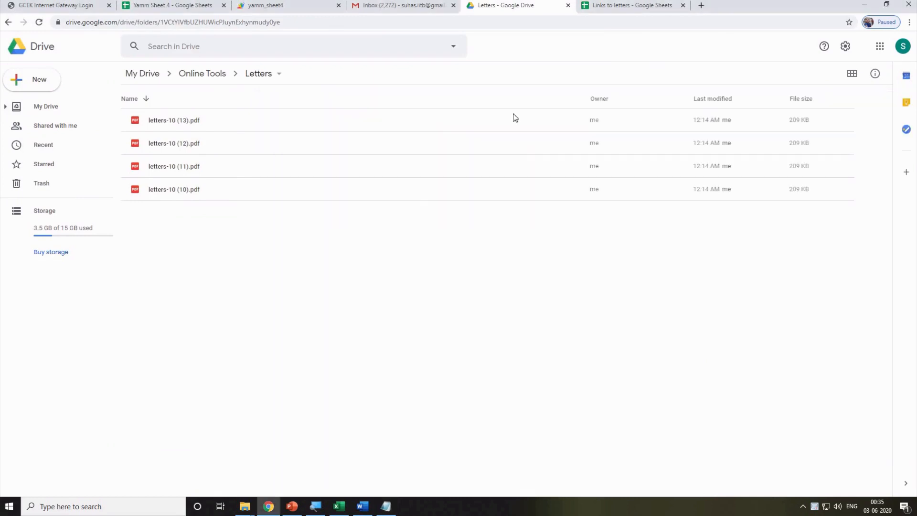
click(629, 8)
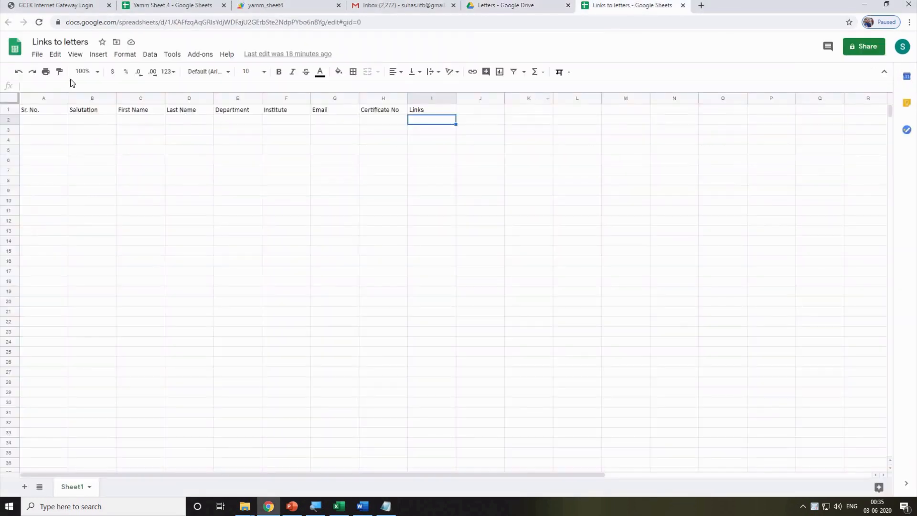
click(173, 54)
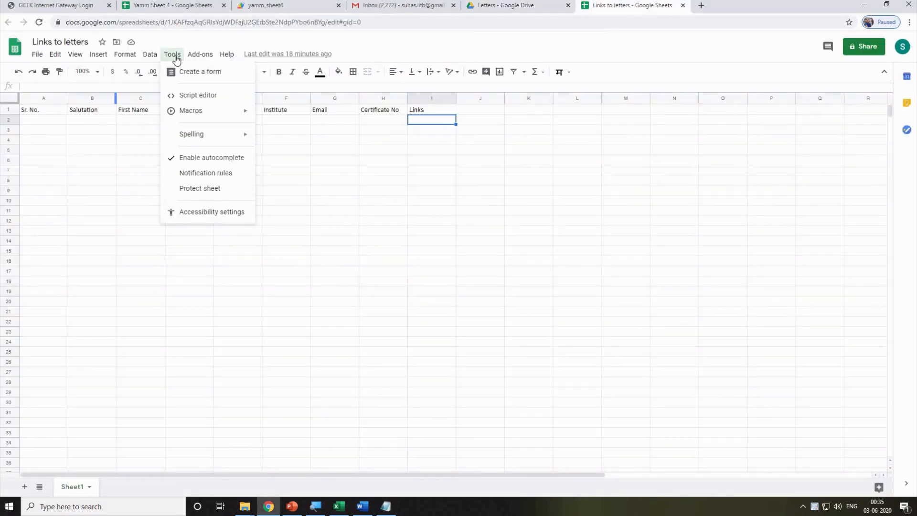
Open the script editor and replace the starter code in Code.gs with the prepared script.
click(211, 97)
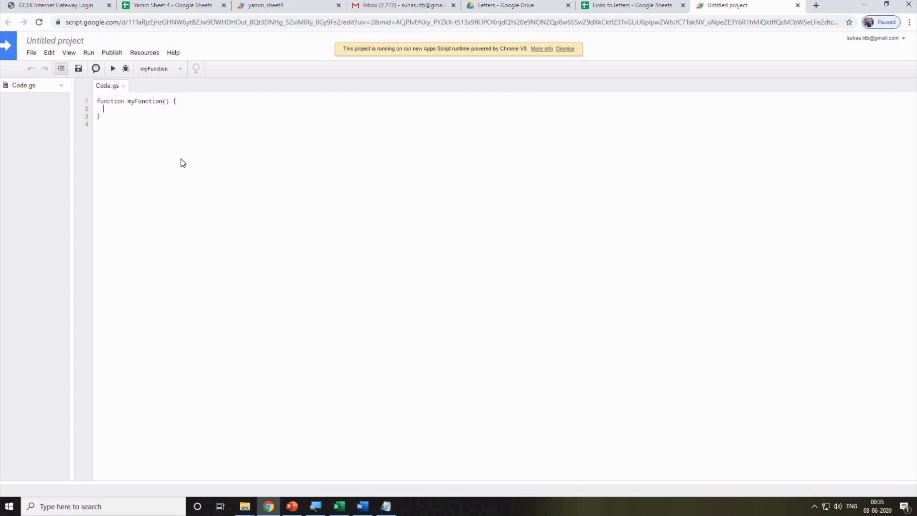
key(ctrl+a)
key(Delete)
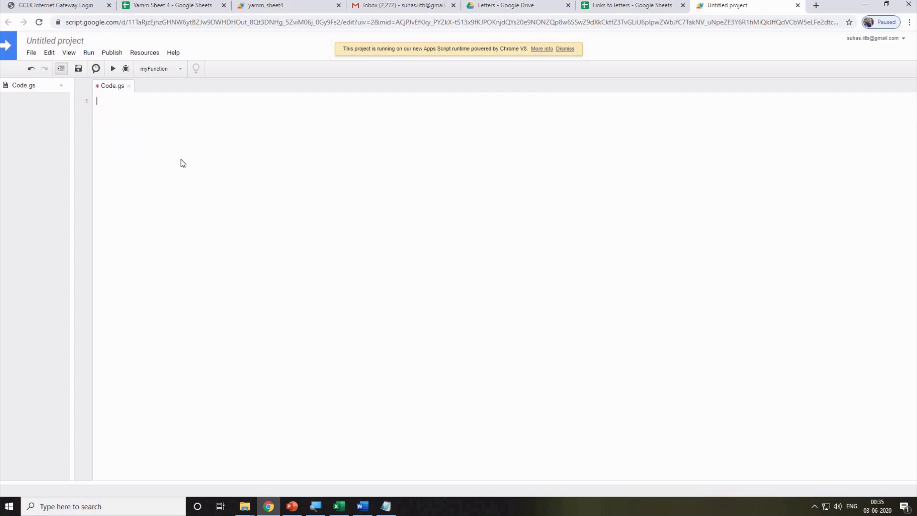
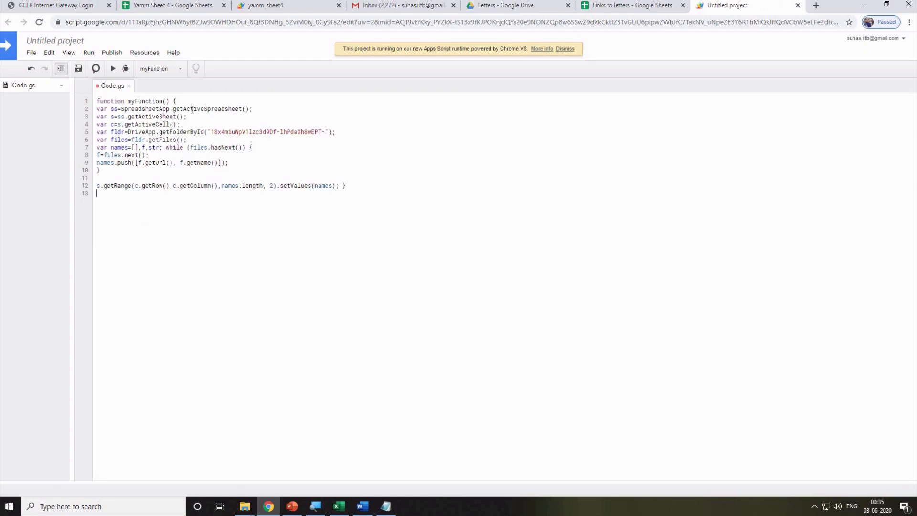
drag(176, 109, 252, 110)
drag(213, 132, 323, 132)
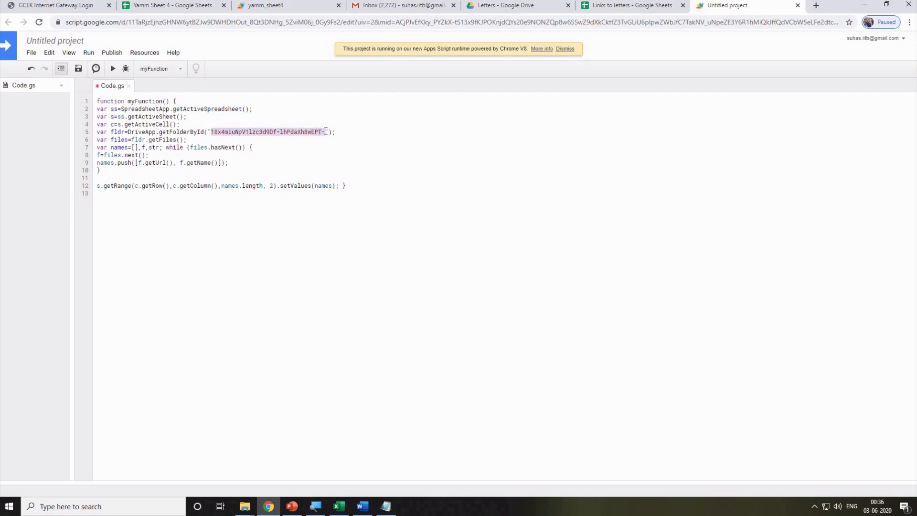
Swap in the Letters folder ID from Drive's address bar for getFolderById, then run myFunction.
click(502, 7)
click(291, 22)
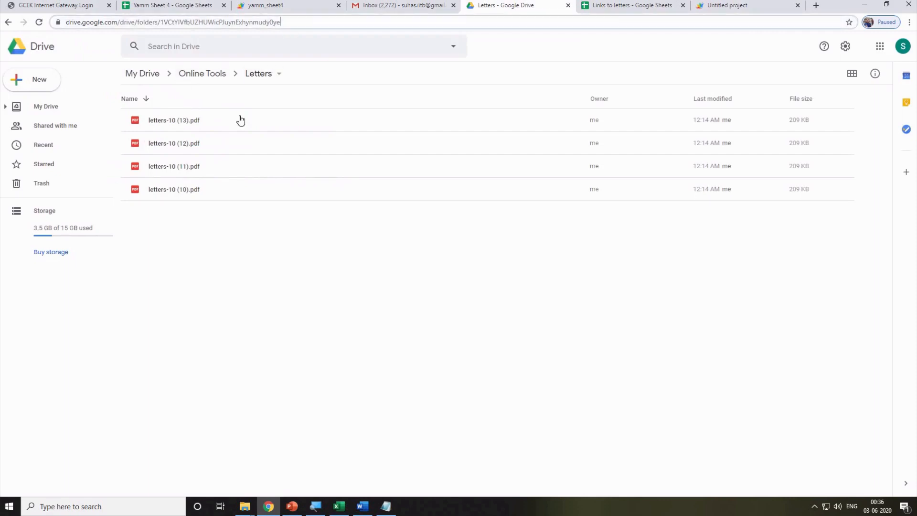
click(306, 22)
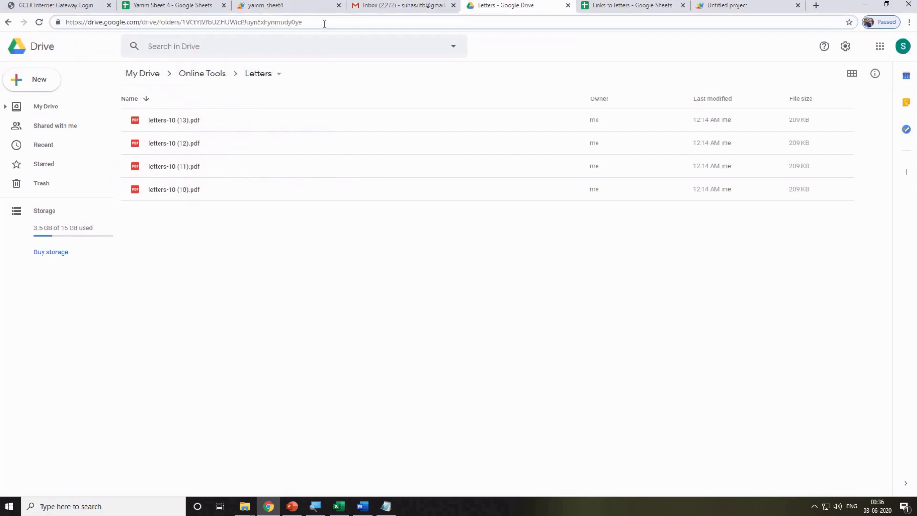
drag(269, 22, 181, 25)
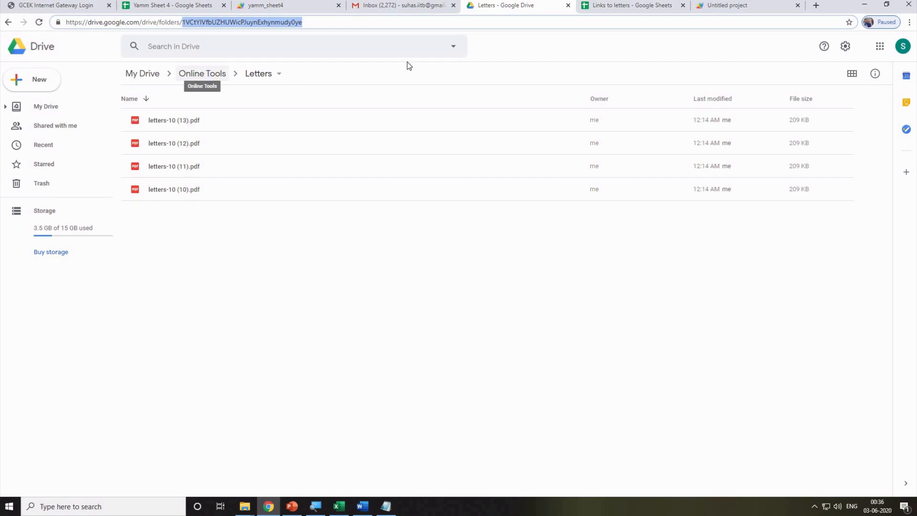
click(721, 7)
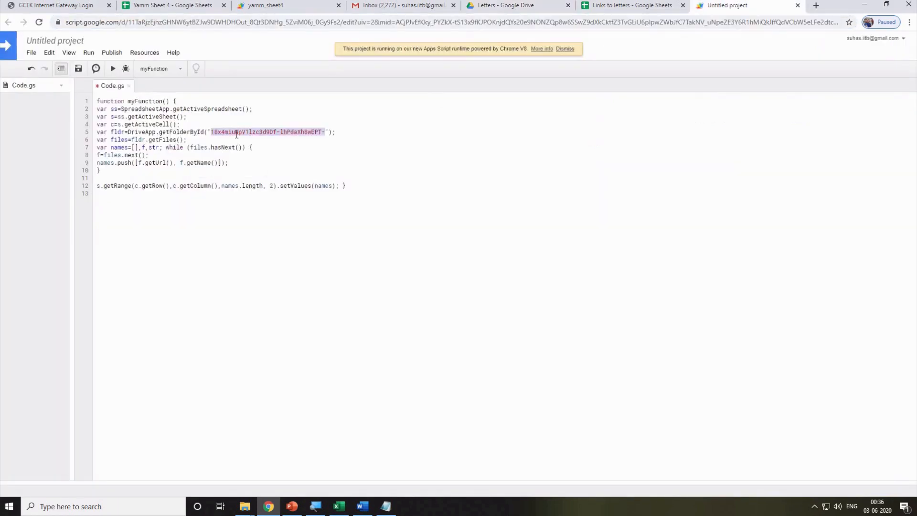
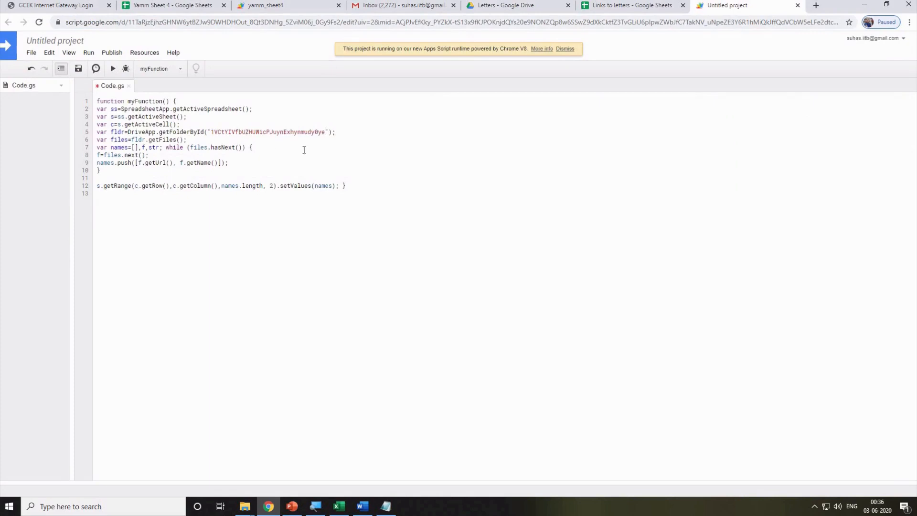
click(113, 69)
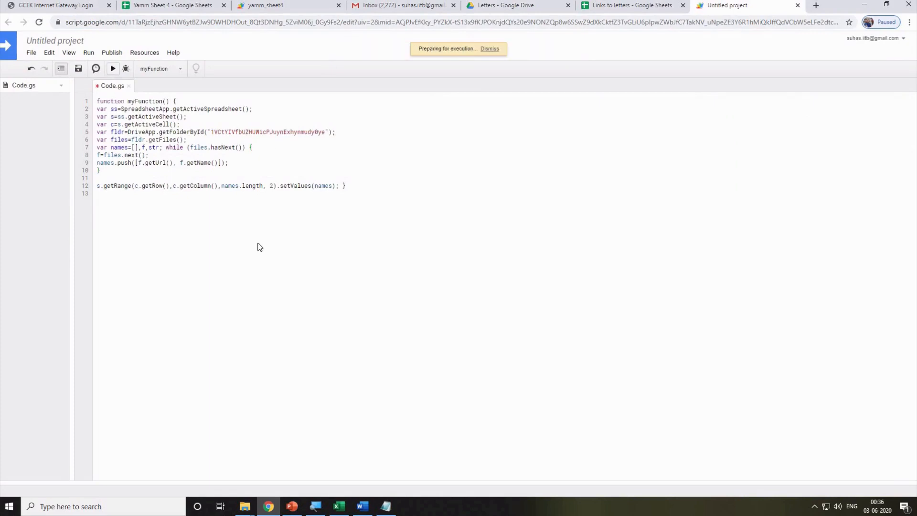
Save the project under its default name and run myFunction again.
click(377, 286)
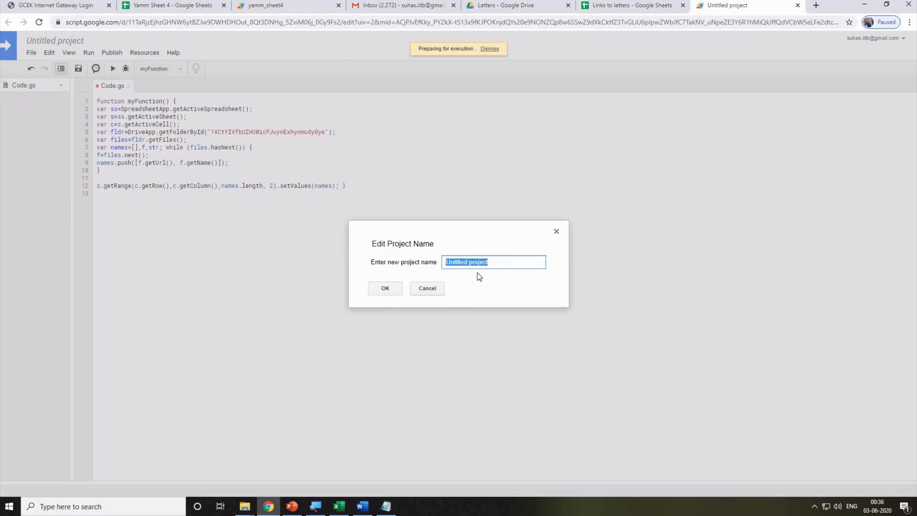
click(379, 291)
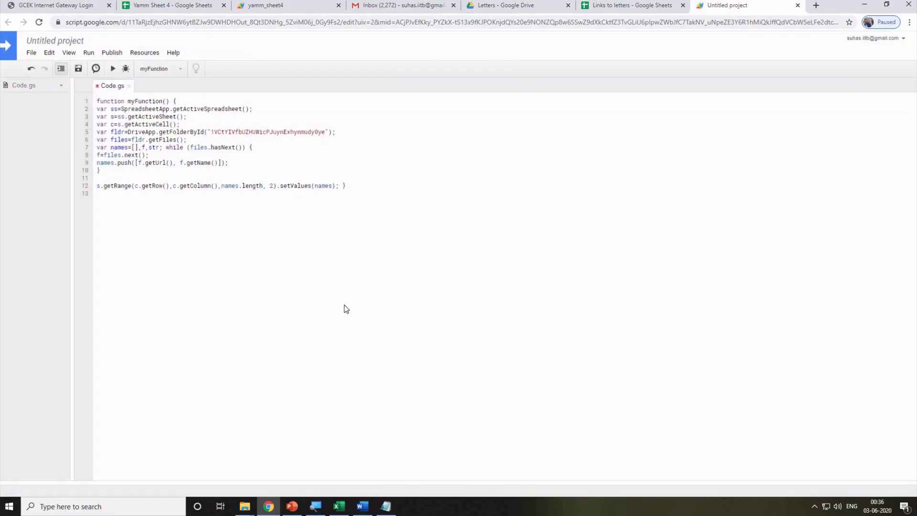
click(112, 70)
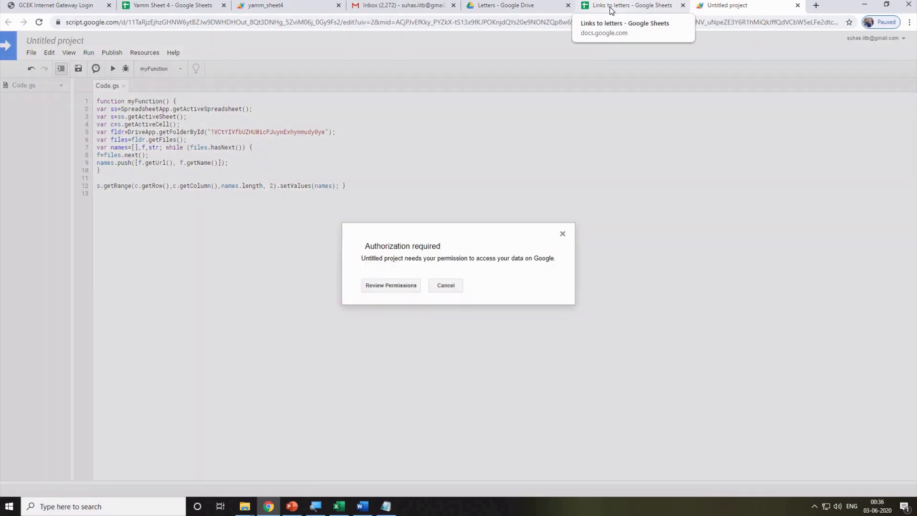
Authorize the unverified Untitled project to access Drive and spreadsheets, then view the filled sheet.
click(378, 287)
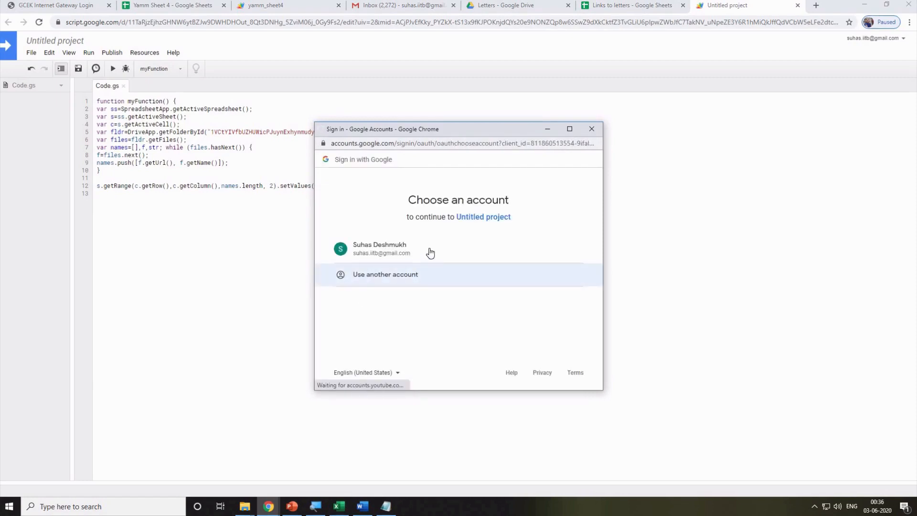
click(431, 253)
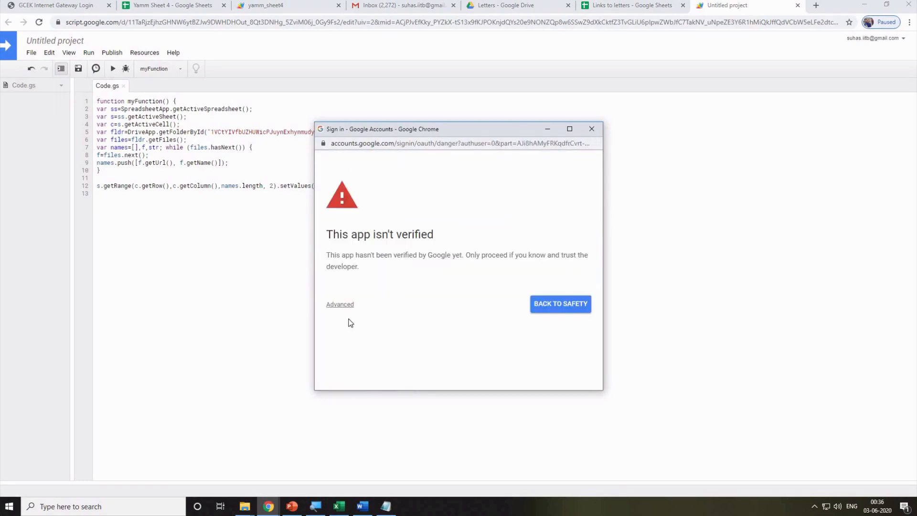
click(346, 305)
scroll(423, 319, down, 1)
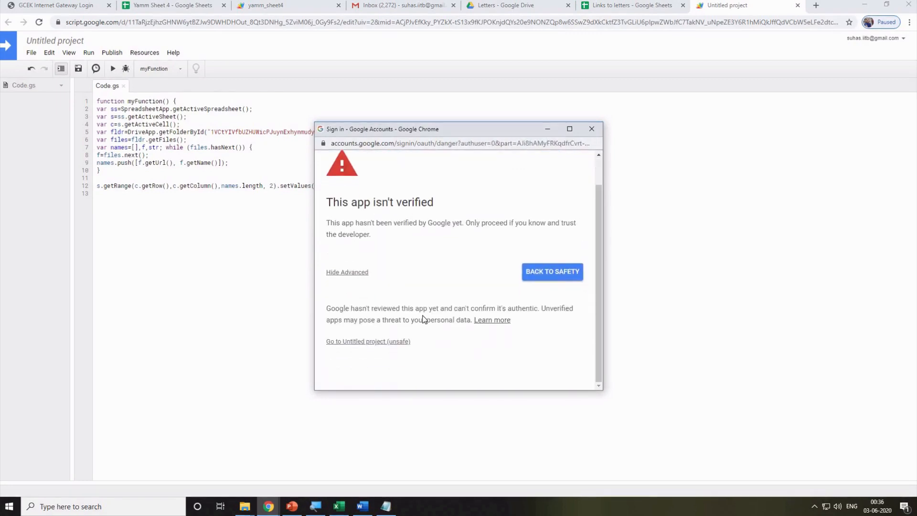
click(372, 342)
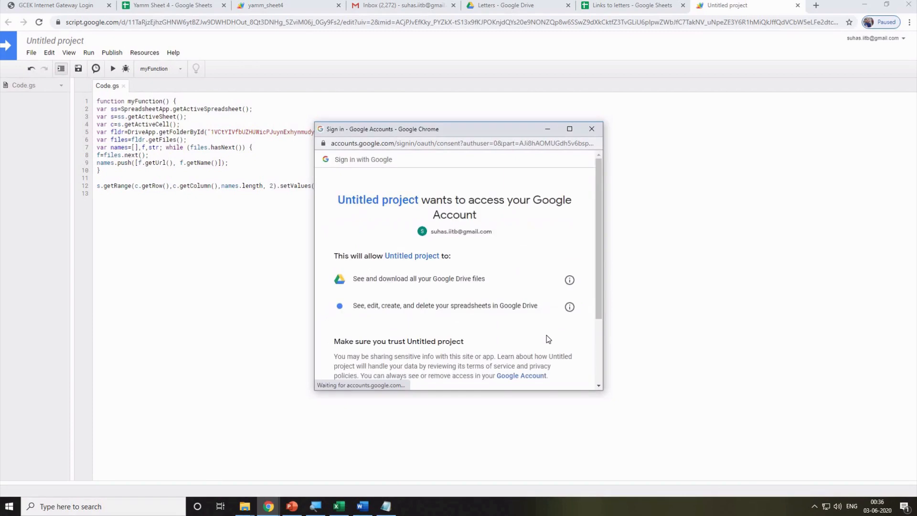
scroll(548, 339, down, 2)
click(561, 328)
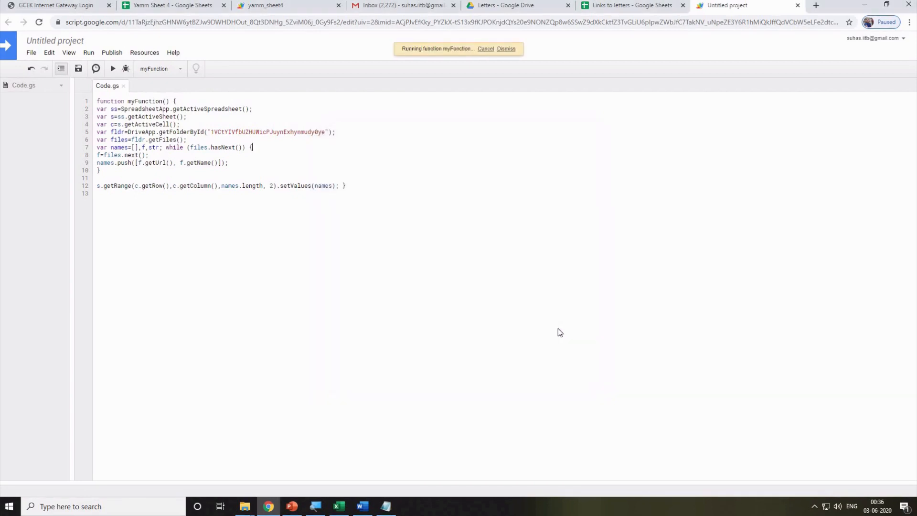
click(618, 9)
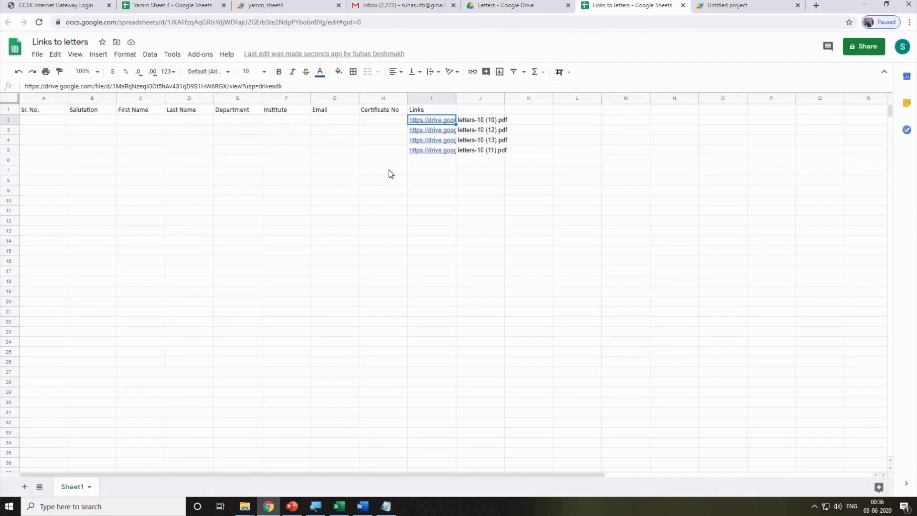
Widen column I to fit the links, try sorting by the column J file names, and undo it.
double_click(455, 98)
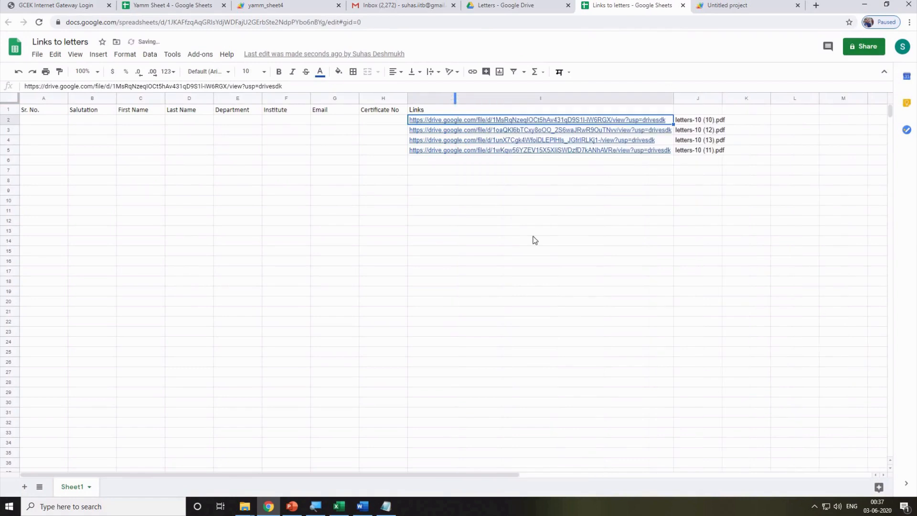
click(536, 251)
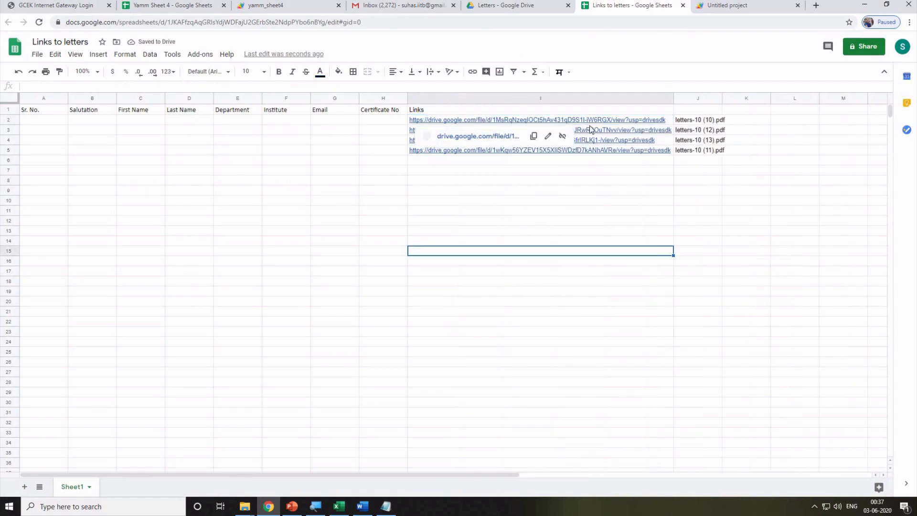
click(713, 219)
drag(703, 123, 703, 156)
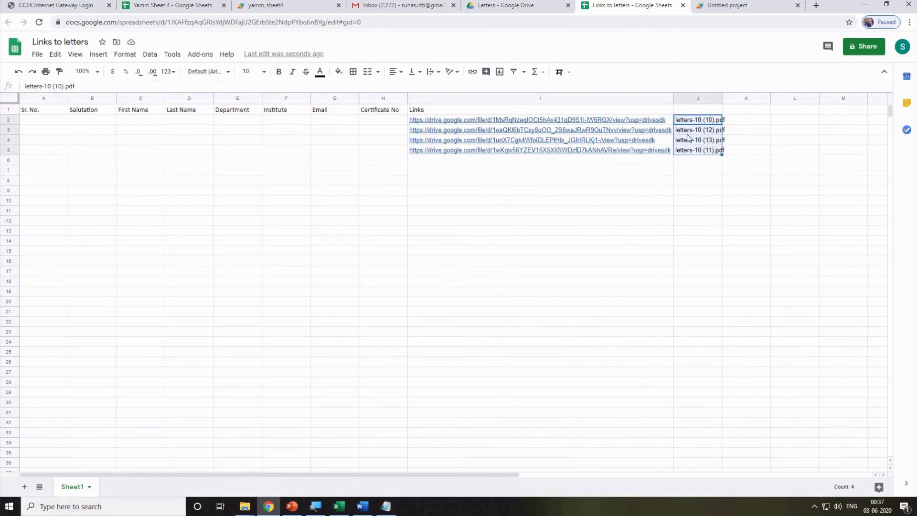
click(692, 99)
click(148, 55)
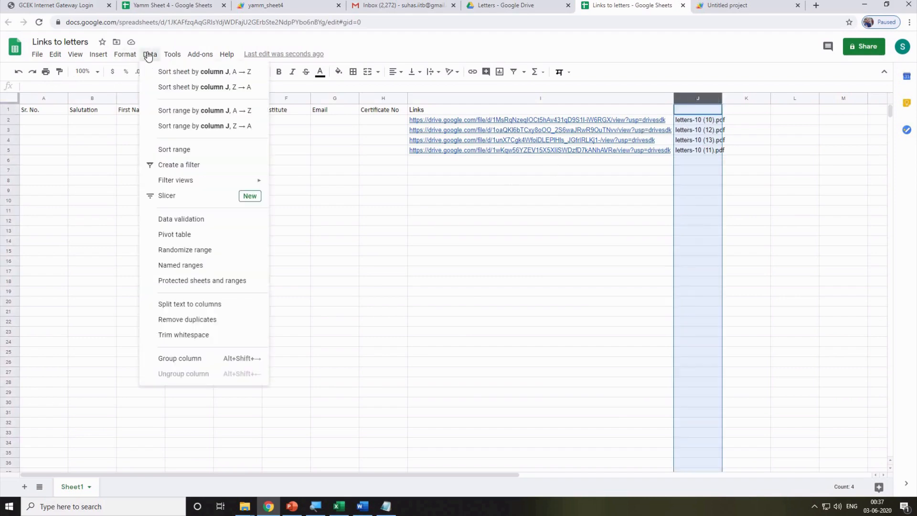
click(210, 73)
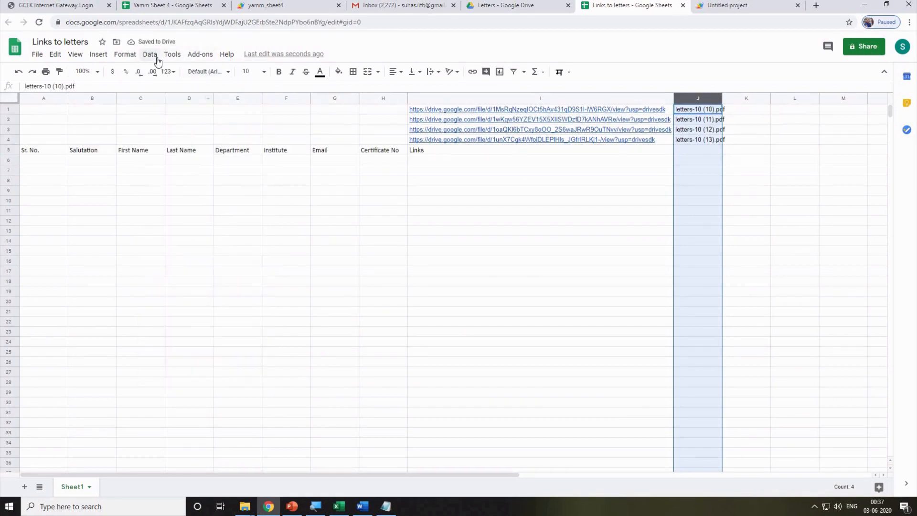
key(ctrl+z)
Retry sorting the sheet A to Z by the column J file names, then undo it again.
click(590, 265)
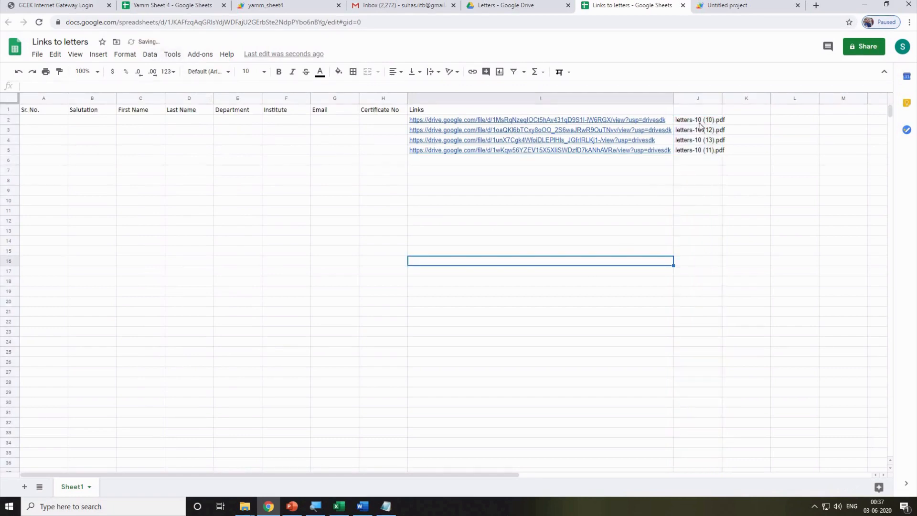
drag(697, 114, 688, 154)
click(698, 208)
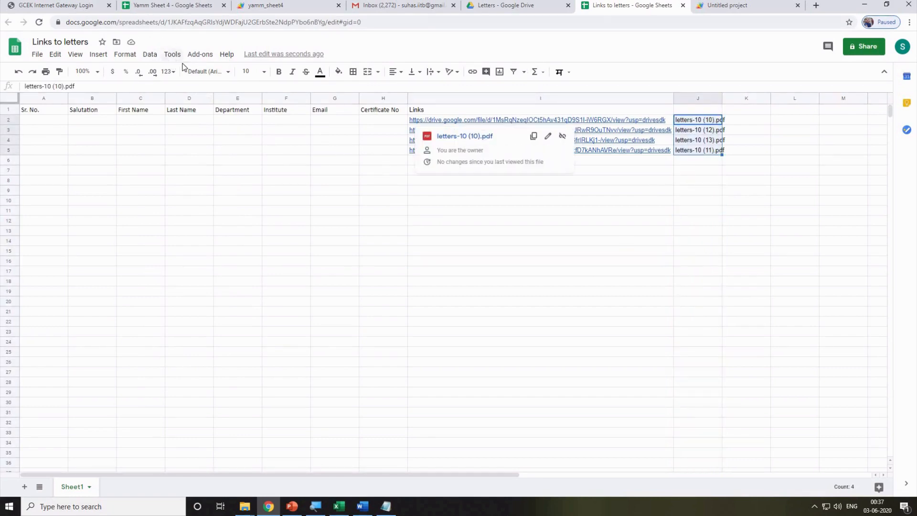
click(149, 54)
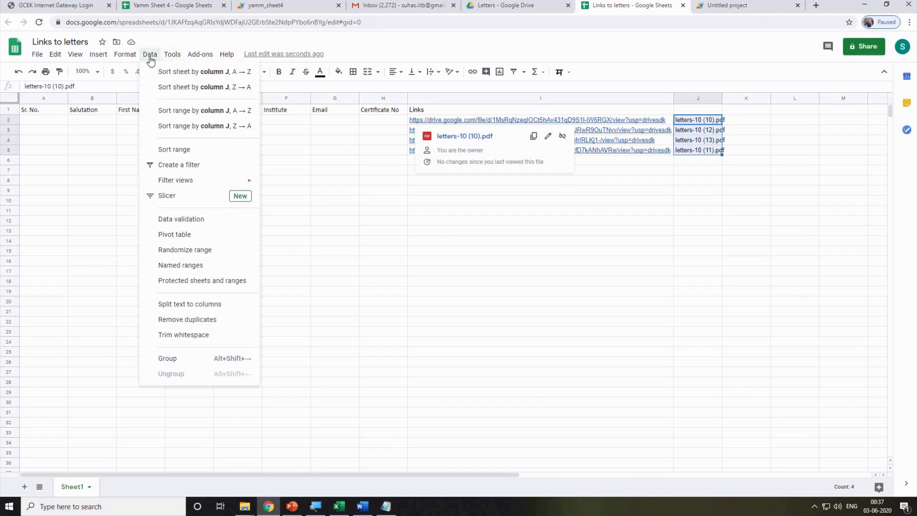
click(204, 72)
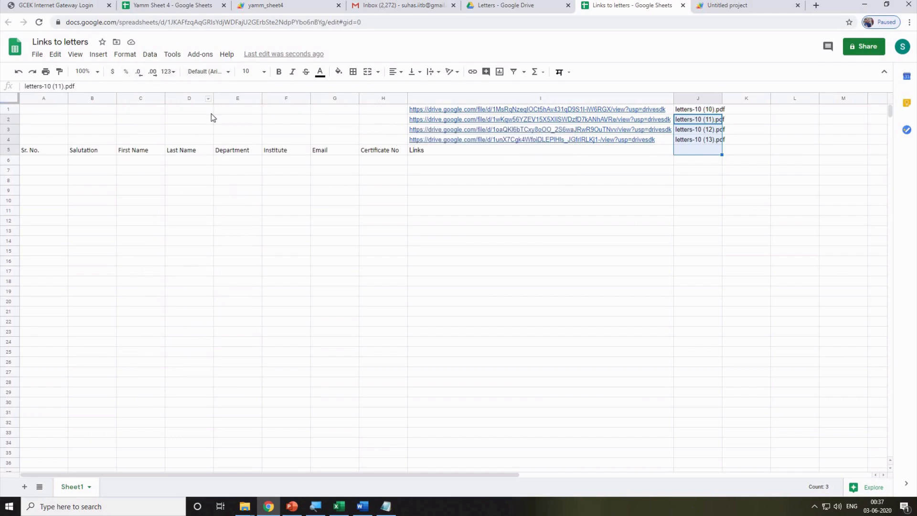
key(ctrl+z)
click(741, 217)
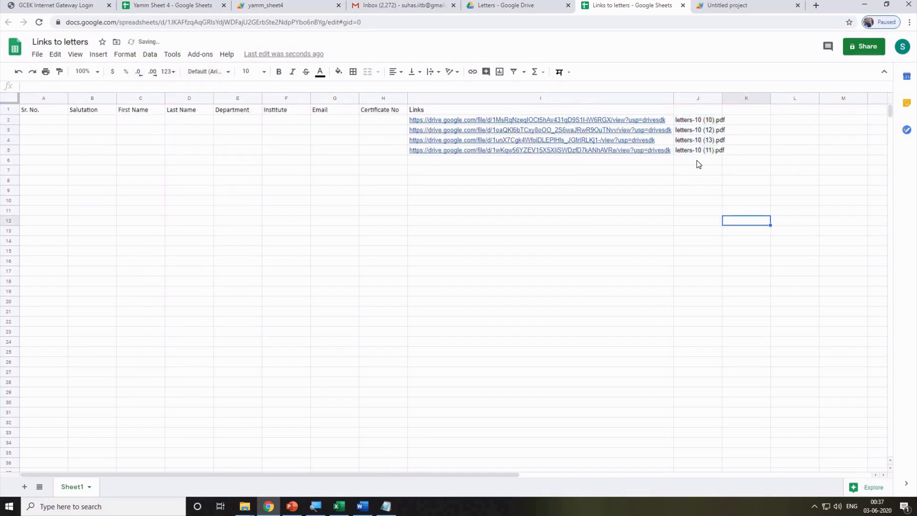
Copy the letters-10 (11).pdf row to row 8 and shift the (12) and (13) rows down one.
click(414, 150)
key(shift+Right)
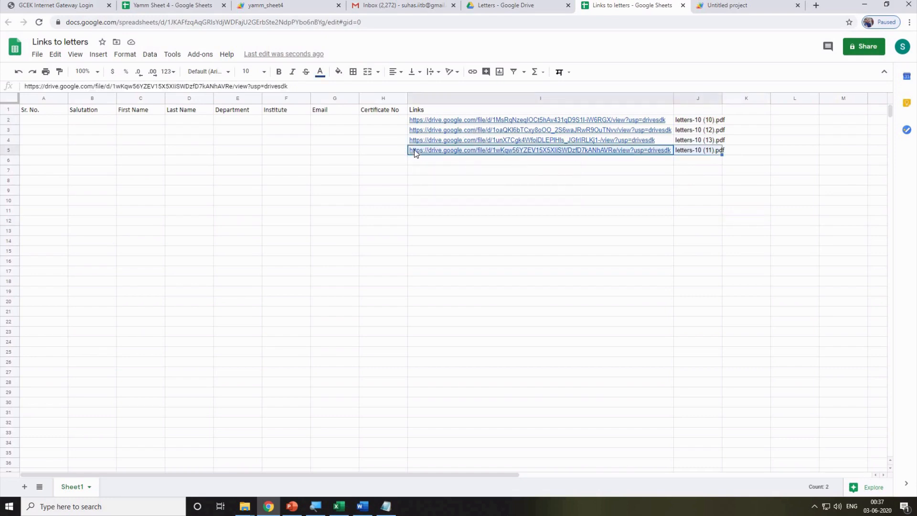
key(ctrl+c)
key(Down)
key(Down)
key(Down)
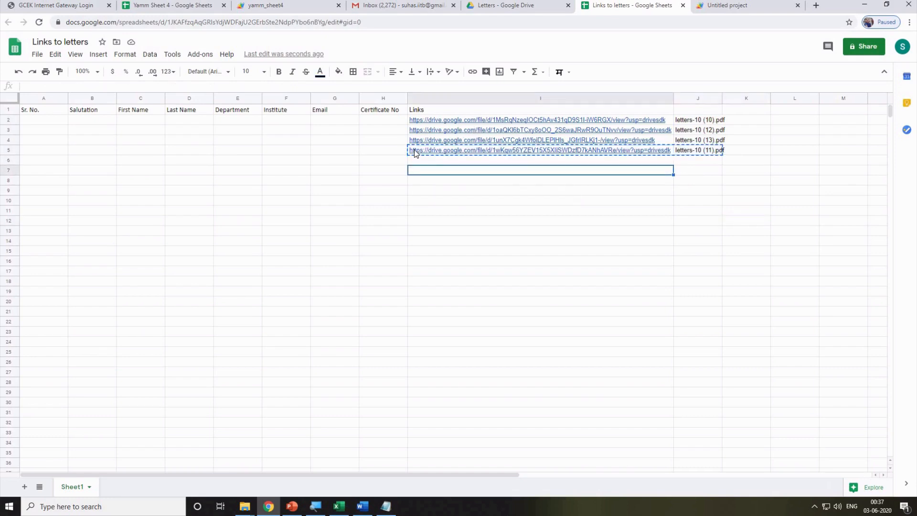
key(ctrl+v)
key(Up)
key(Up)
key(Up)
key(Up)
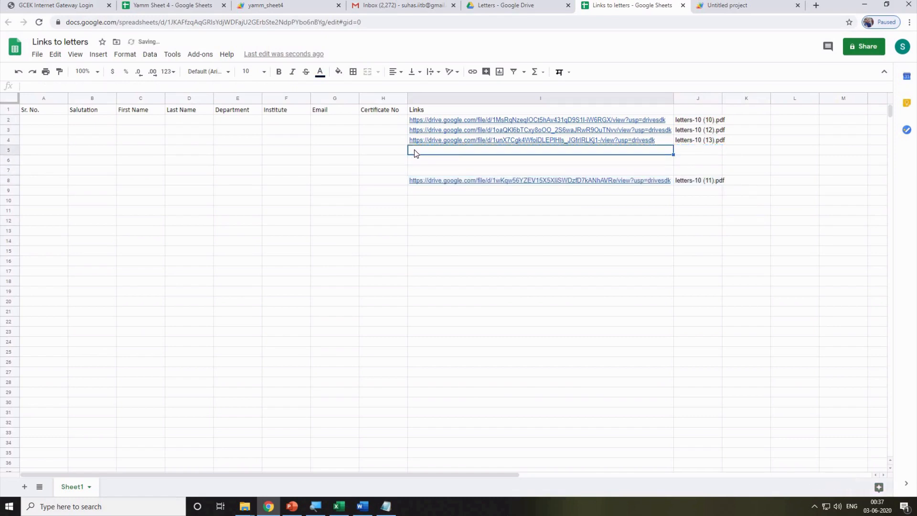
key(Up)
key(shift+Down)
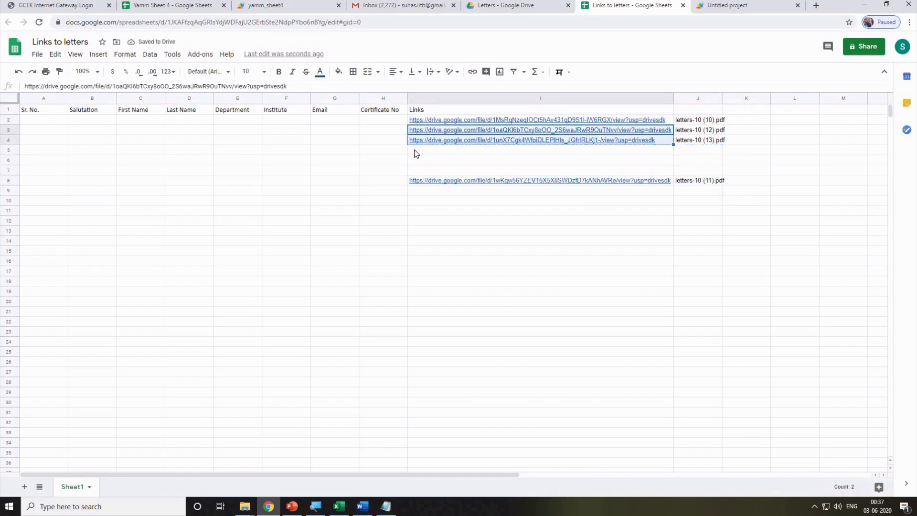
key(shift+Right)
key(ctrl+x)
key(Down)
key(Down)
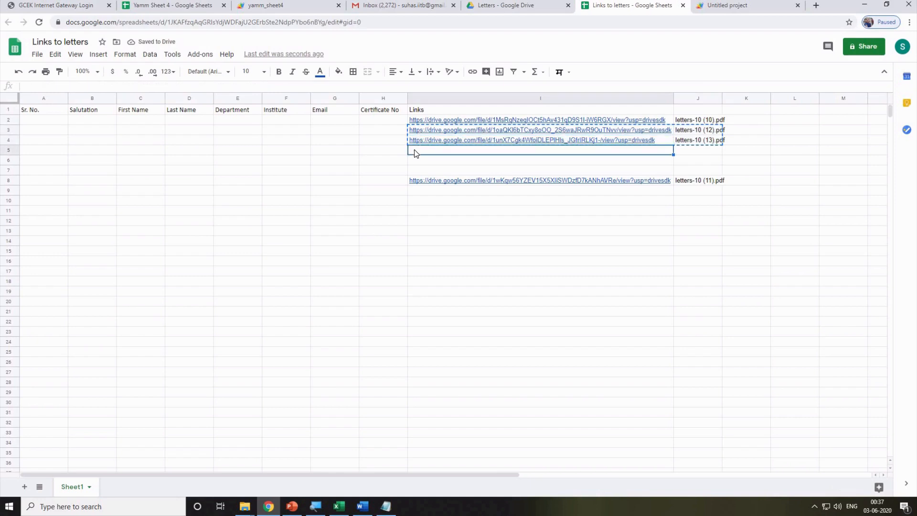
key(Up)
key(ctrl+v)
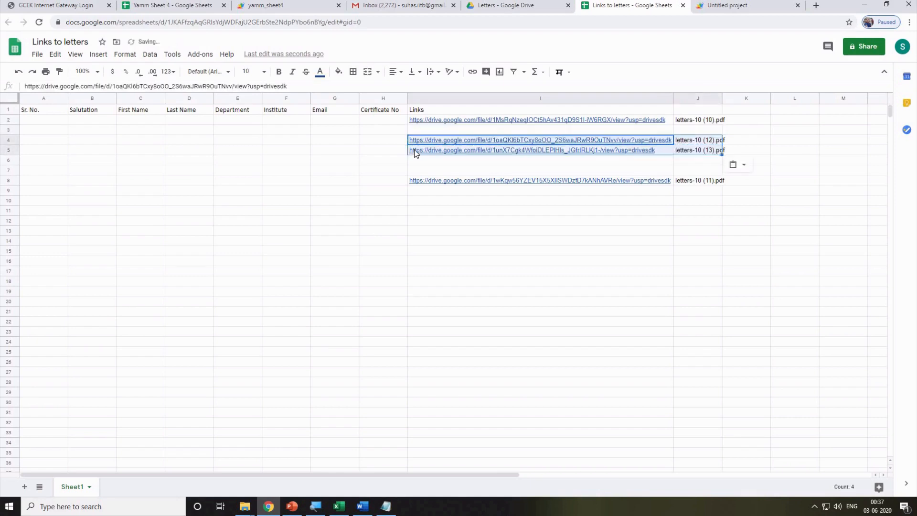
Move the letters-10 (11).pdf link and name into row 3 so (10)–(13) run in order.
key(Down)
key(Down)
key(Down)
key(Down)
key(shift+Right)
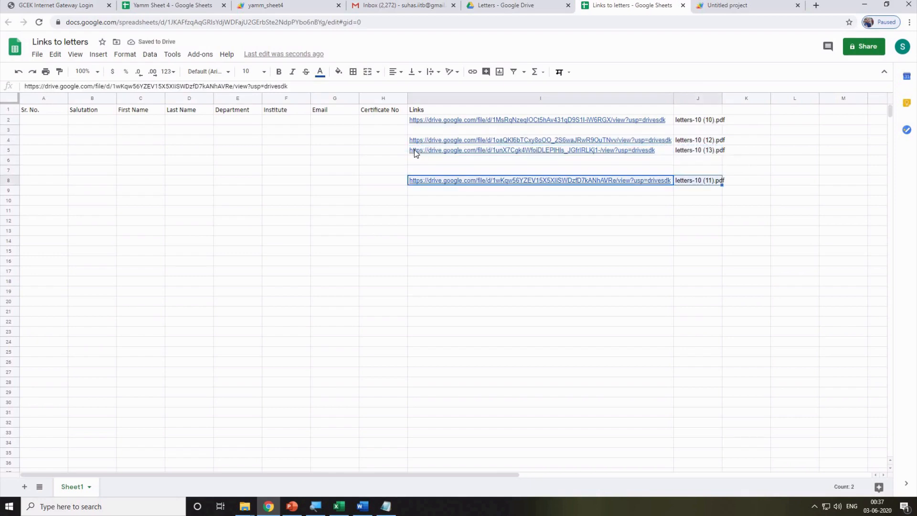
key(ctrl+x)
key(Up)
key(Up)
key(Up)
key(Up)
key(Up)
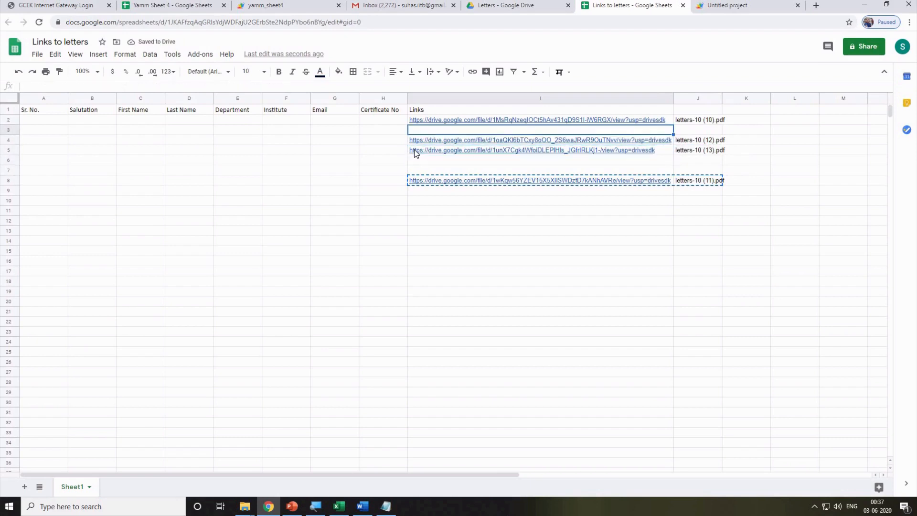
key(ctrl+v)
key(Down)
key(Down)
key(Down)
key(Down)
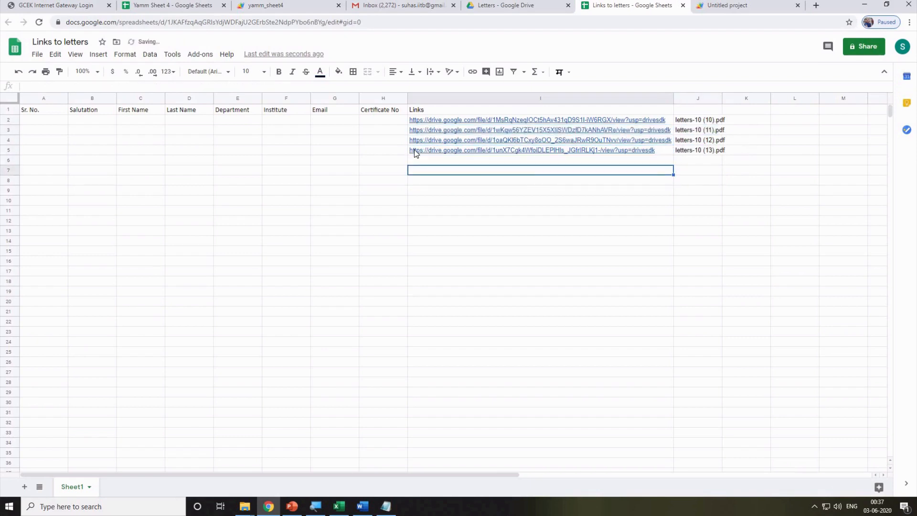
click(690, 180)
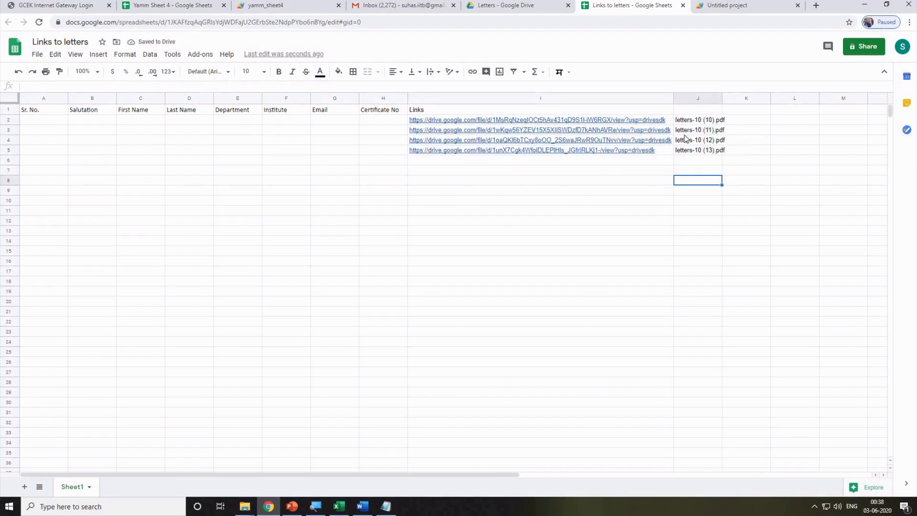
click(528, 232)
Copy the four participant rows from Excel's Participants Data and paste them into Sheets at A2:H5.
click(343, 505)
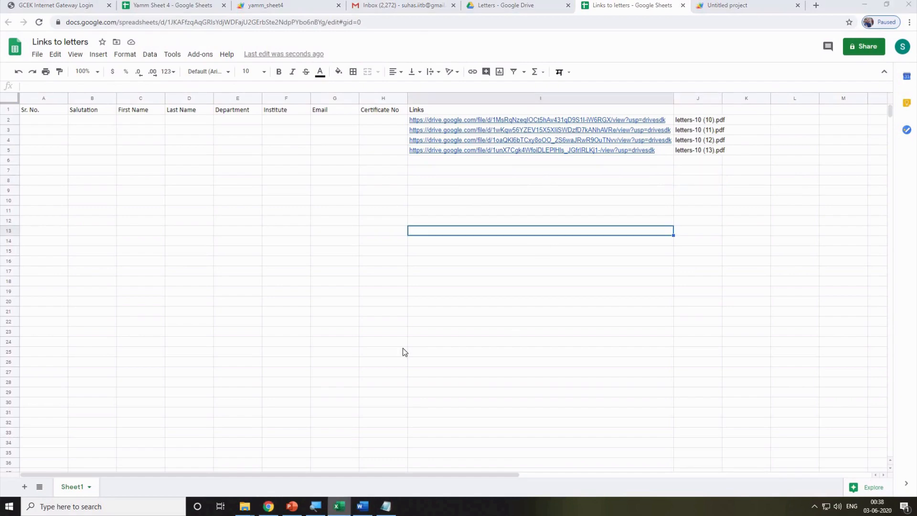
click(513, 196)
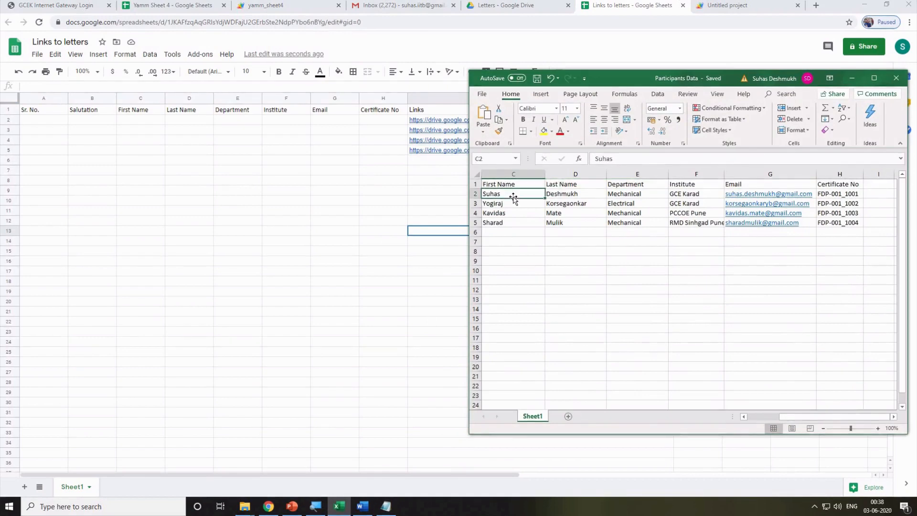
key(Home)
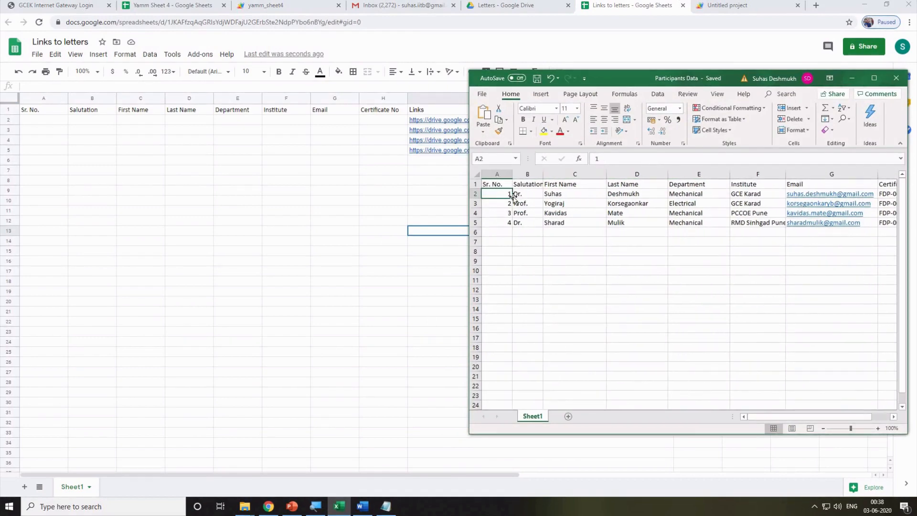
key(shift+Right)
key(shift+Right)
key(shift+Right)
key(shift+Right)
key(shift+Right)
key(shift+Right)
key(shift+Right)
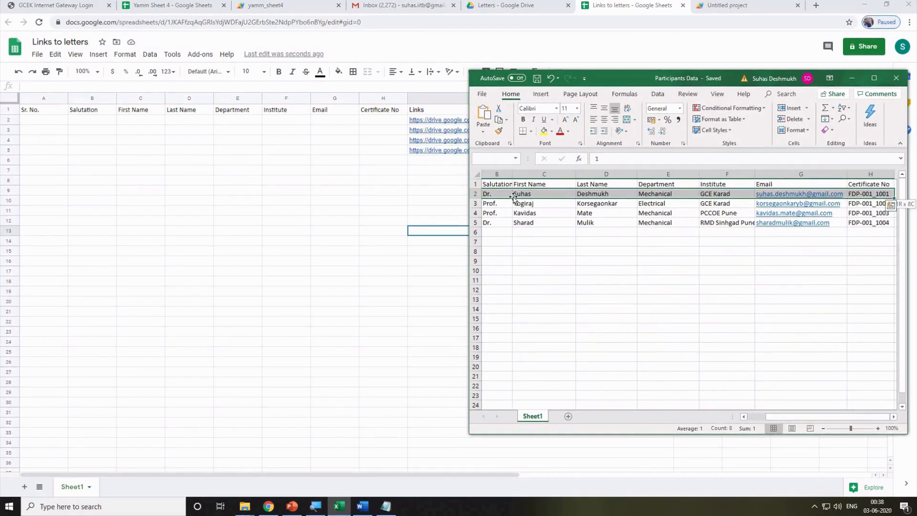
key(shift+Down)
key(shift+Down)
key(shift+Down)
key(ctrl+c)
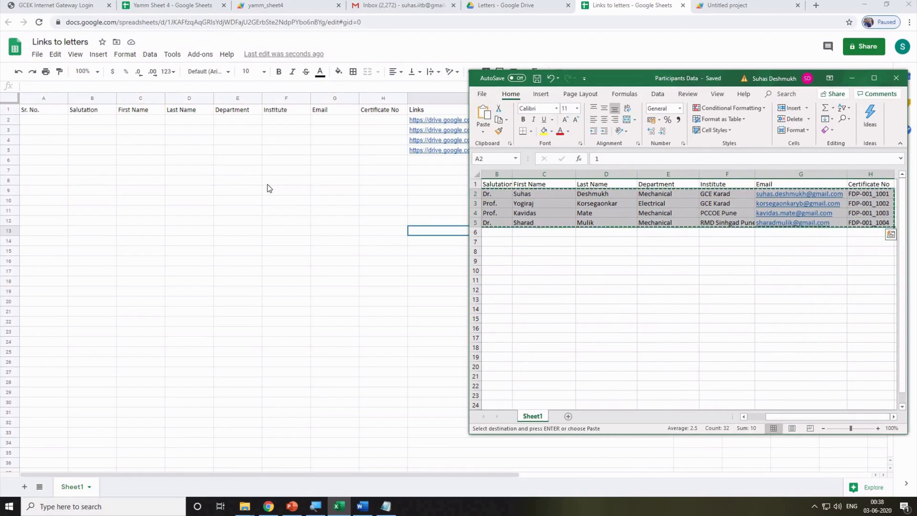
click(37, 120)
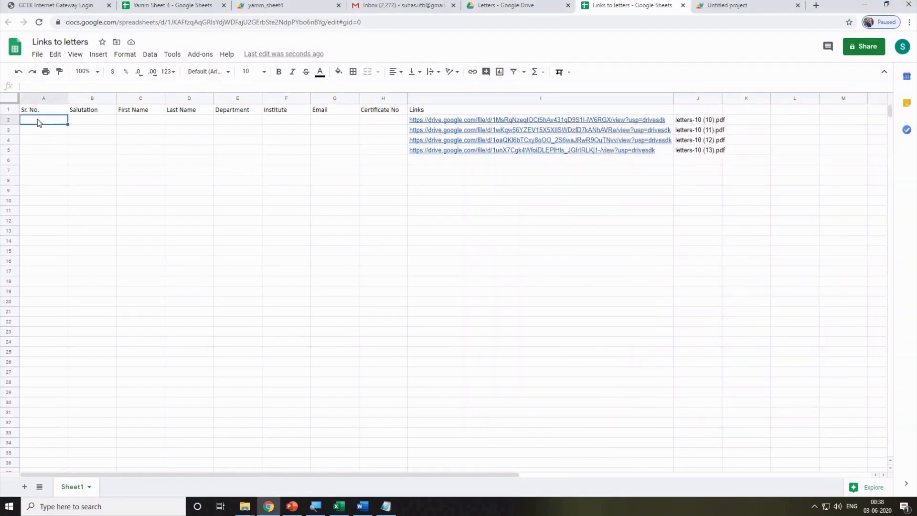
key(ctrl+v)
click(334, 222)
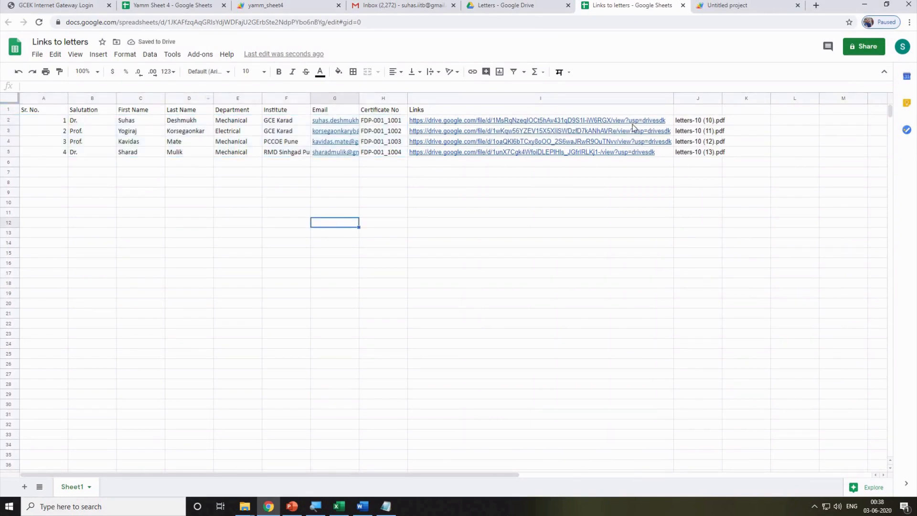
click(247, 221)
Download the sheet as a PDF document into Desktop > Online teaching tools.
click(37, 54)
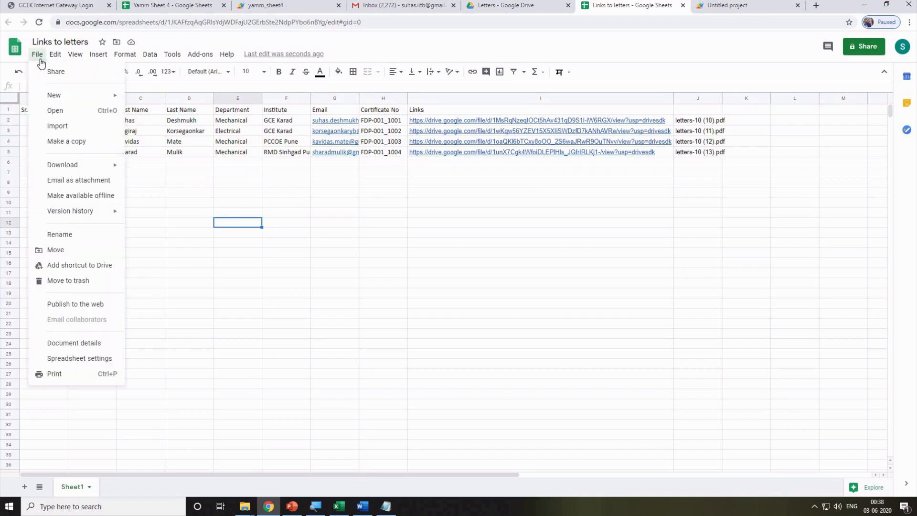
mouse_move(71, 165)
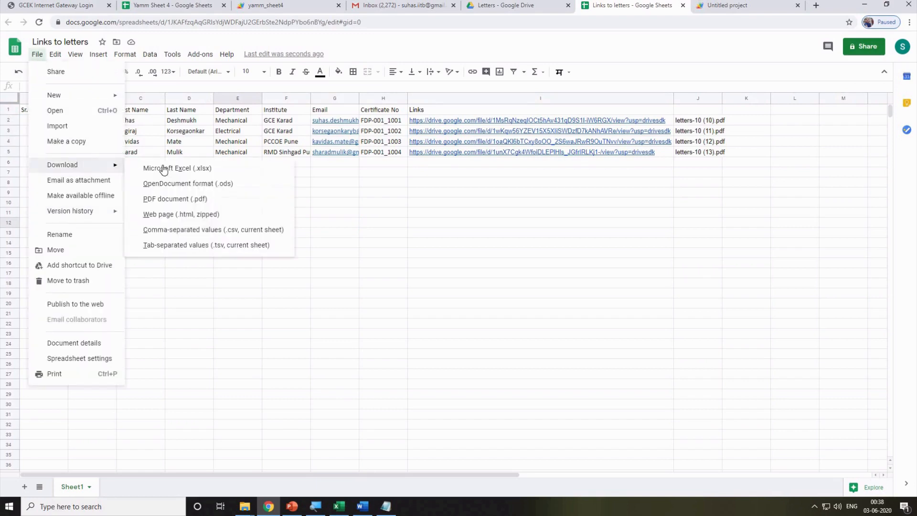
click(211, 201)
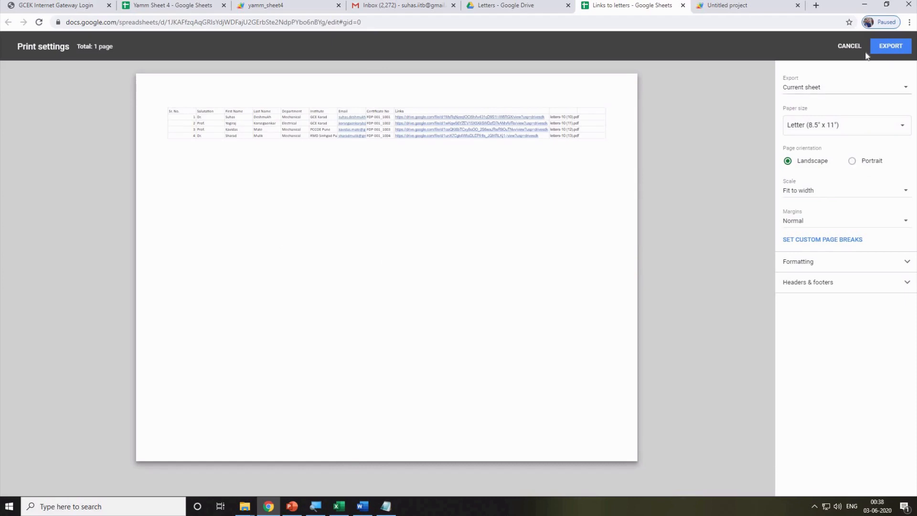
click(891, 46)
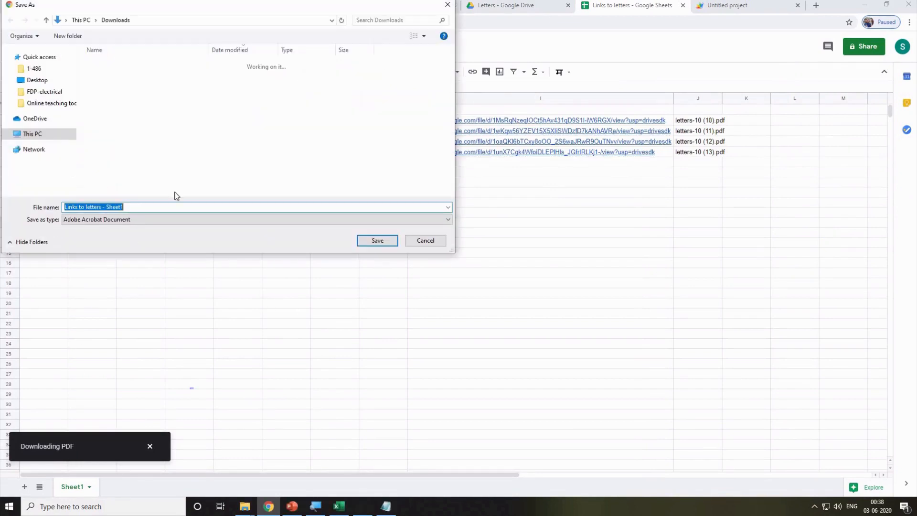
scroll(43, 97, down, 3)
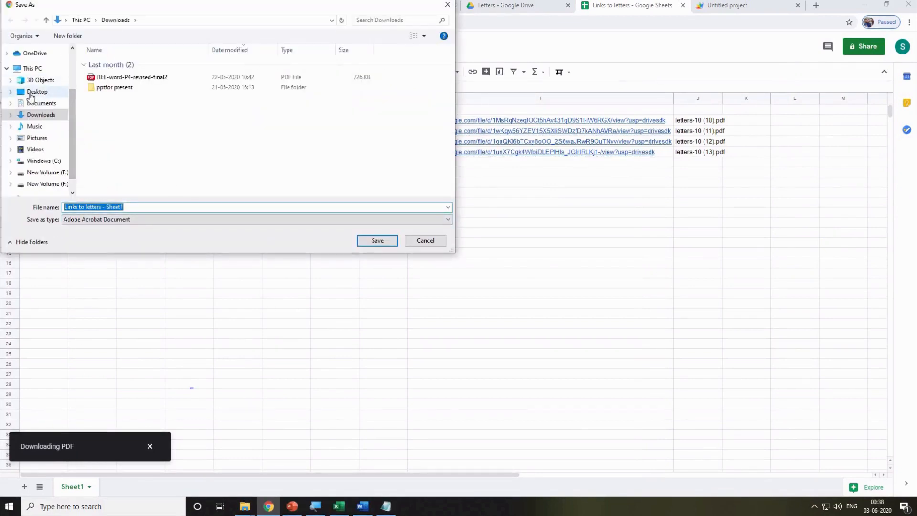
click(38, 91)
double_click(121, 75)
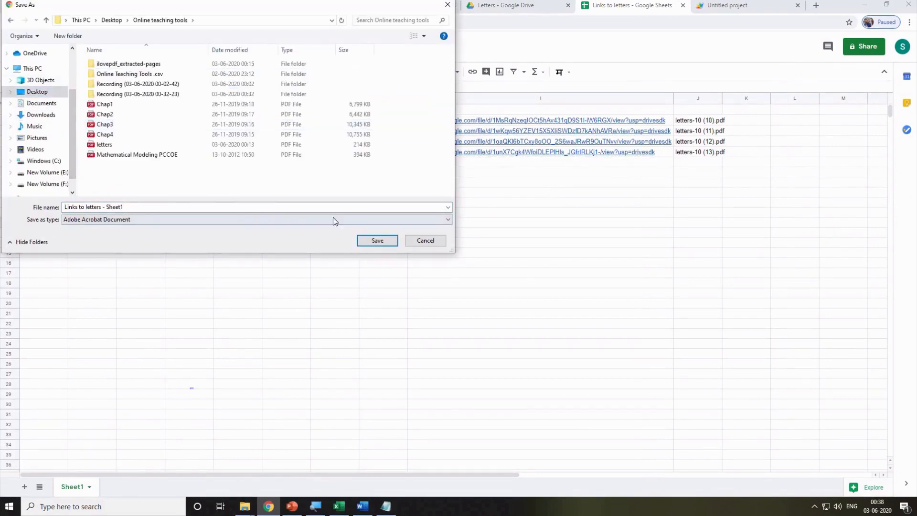
click(374, 241)
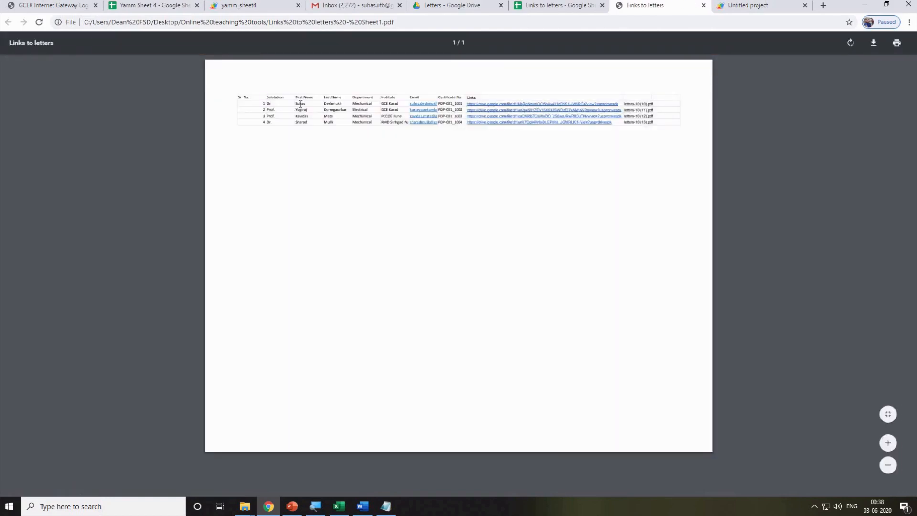
Open the first and third Drive links in the PDF and check they show the matching letters.
click(559, 108)
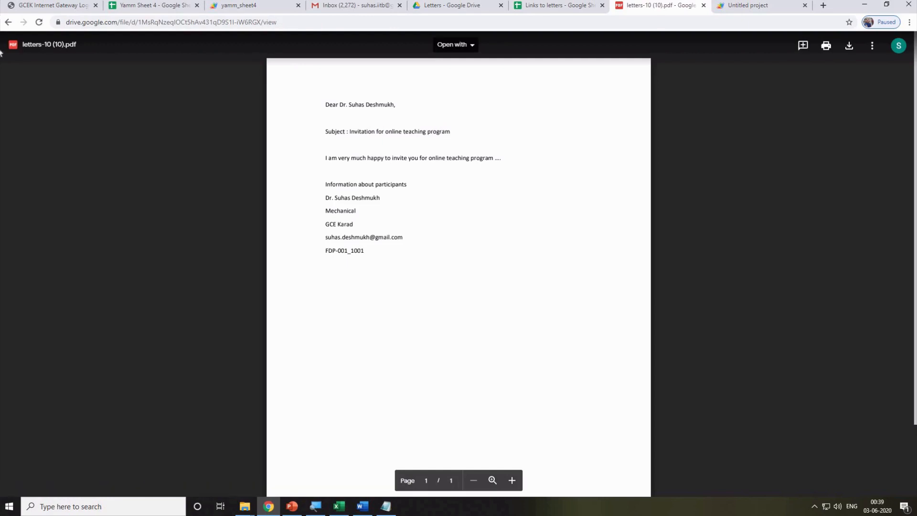
click(8, 22)
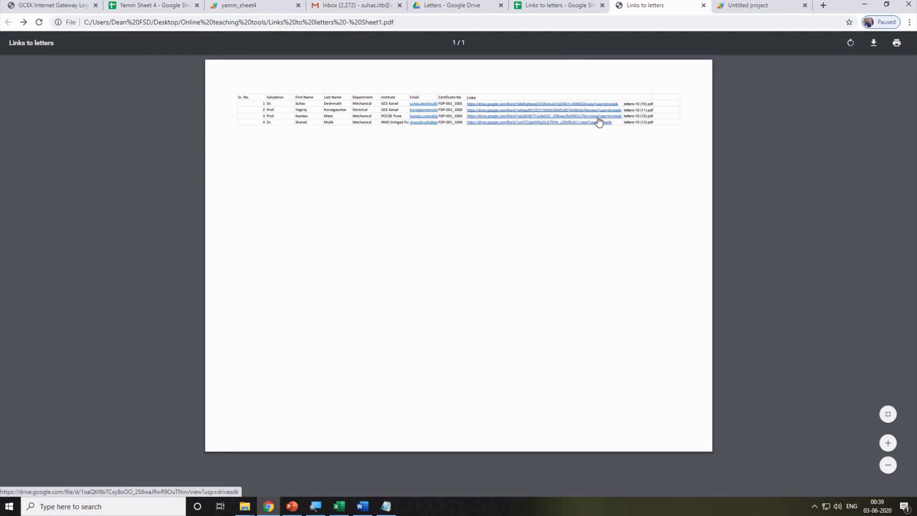
click(599, 121)
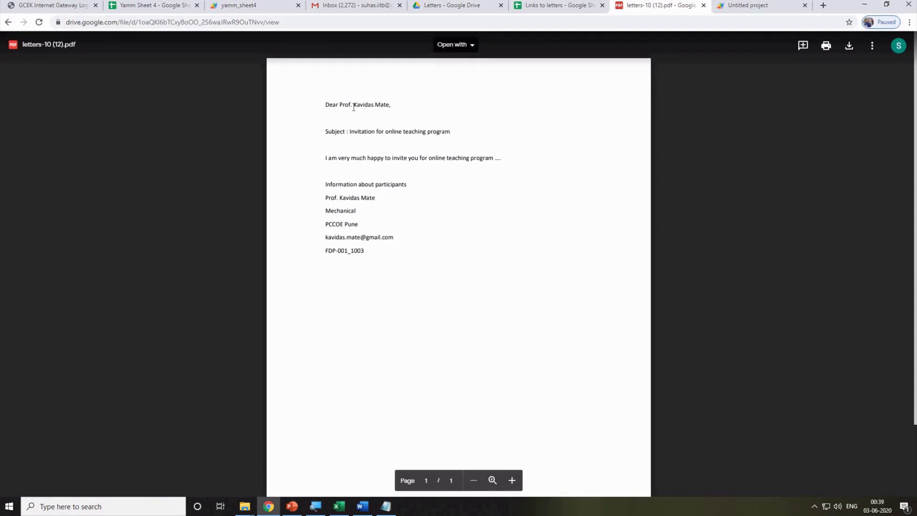
drag(353, 106, 390, 108)
click(509, 264)
click(8, 23)
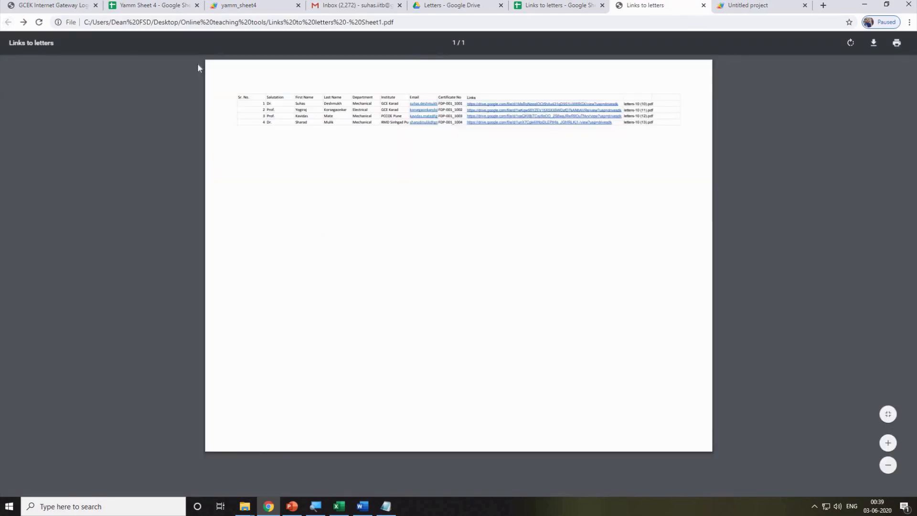
Close the exported PDF and bring the Introduction Online Tools presentation forward.
click(703, 5)
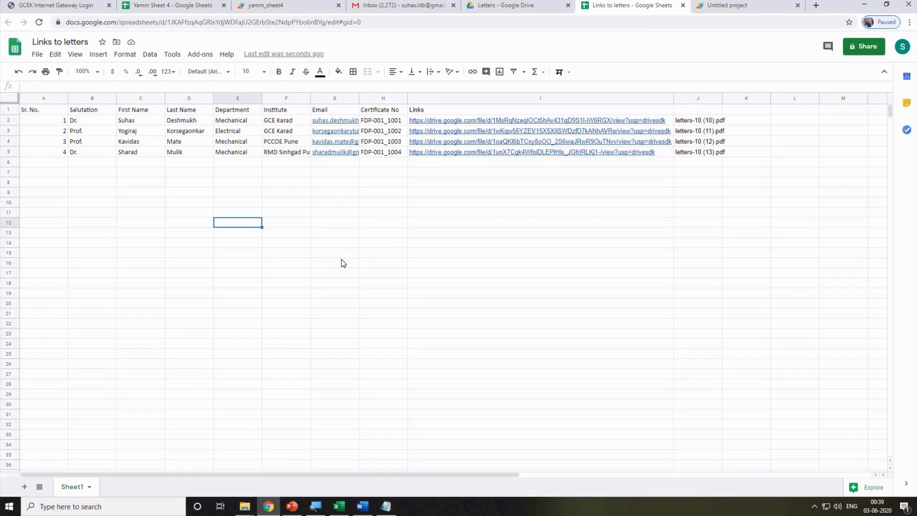
click(373, 257)
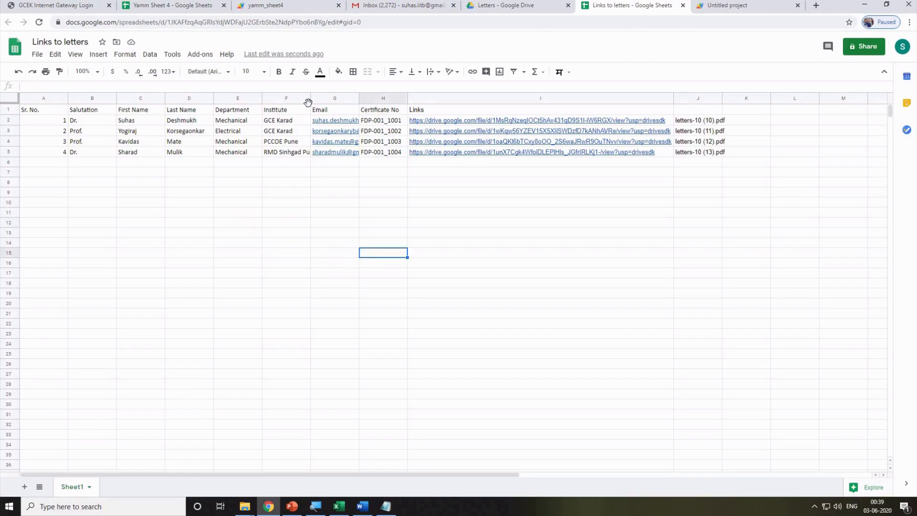
click(293, 509)
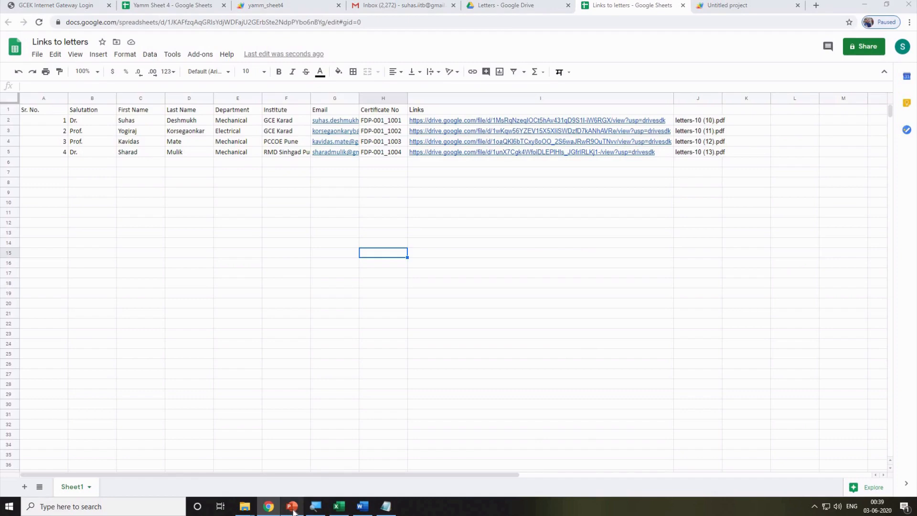
click(293, 510)
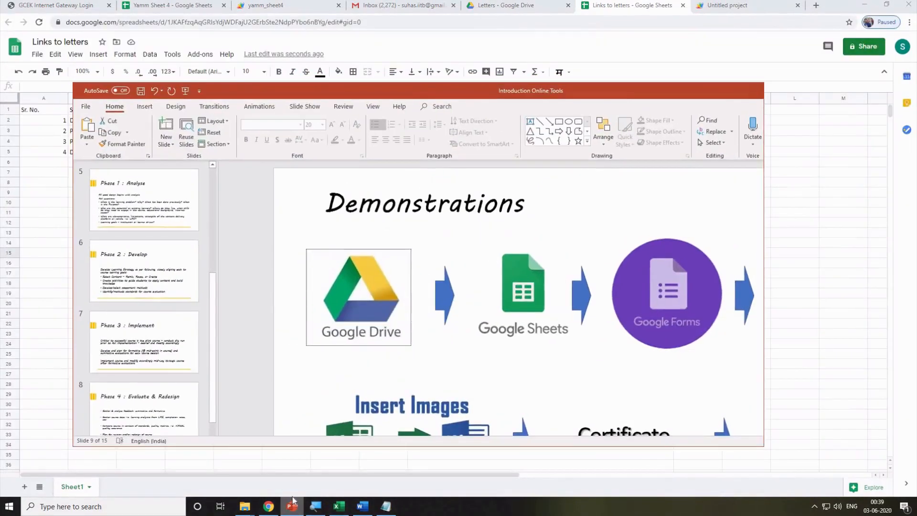
Maximize PowerPoint, go to slide 15 (Thank You), and click into its content placeholder.
click(730, 90)
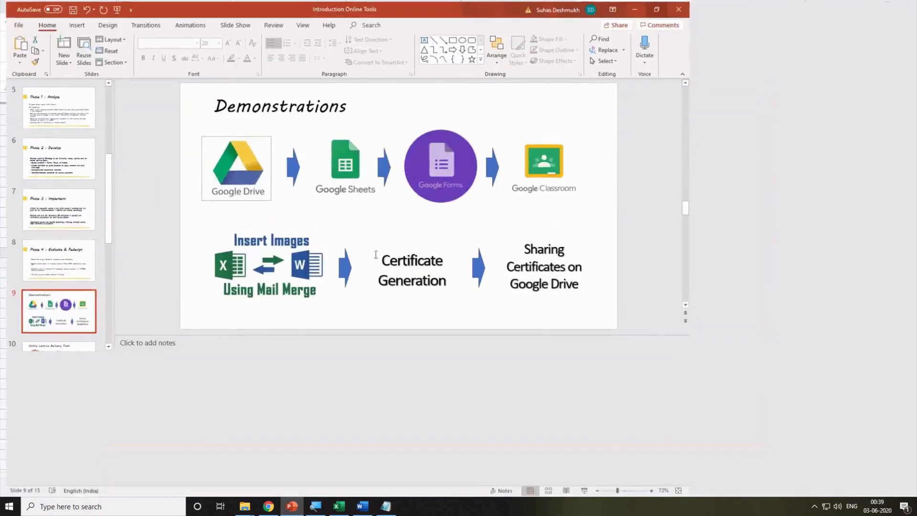
scroll(53, 459, down, 5)
click(72, 256)
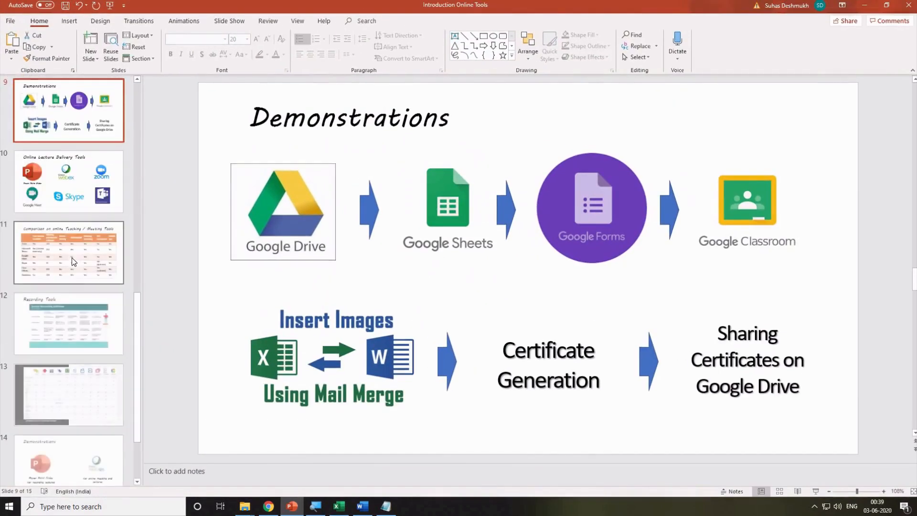
scroll(70, 358, down, 2)
click(69, 415)
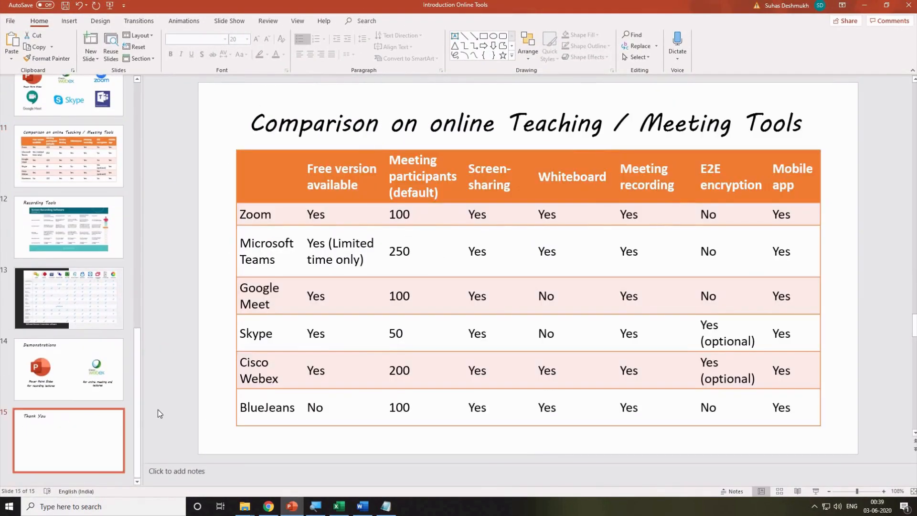
click(347, 218)
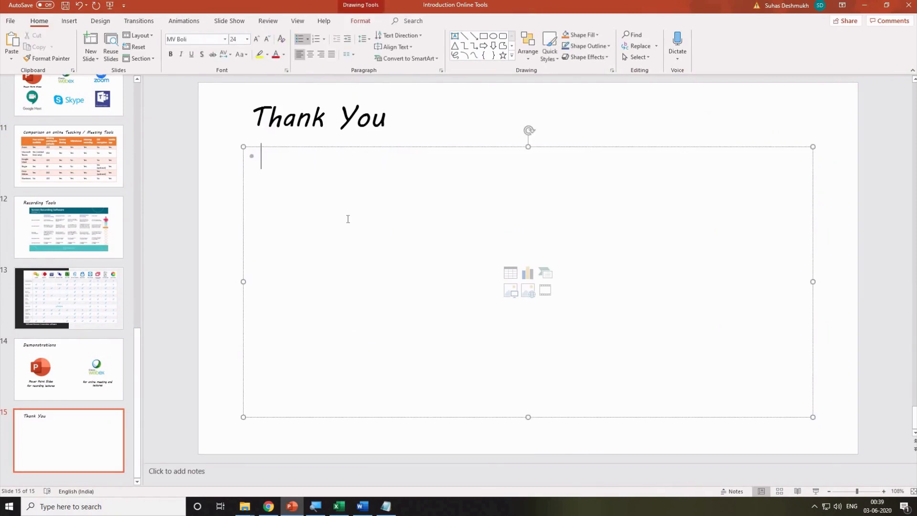